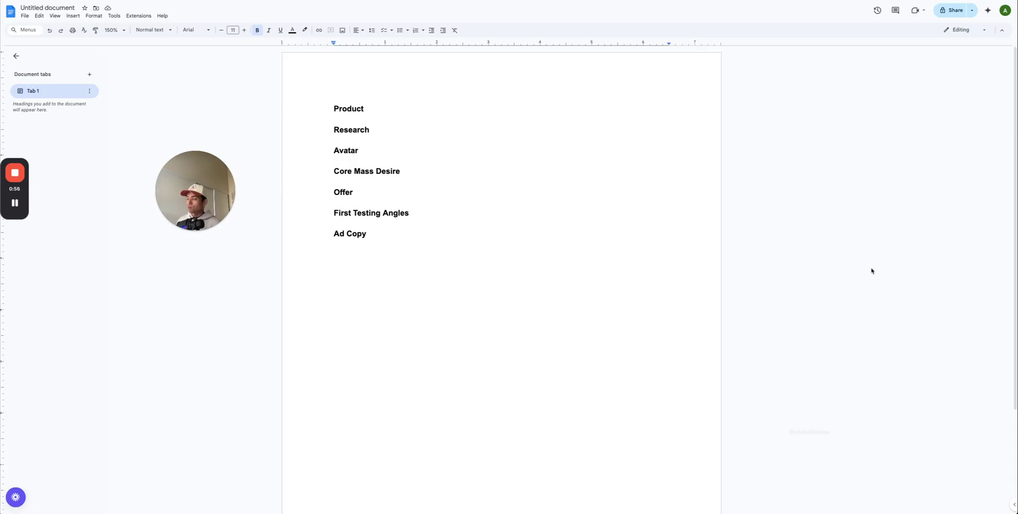
Switch to the God Tier Ecom community page, filter the feed to Wins and skim the posts
click(386, 236)
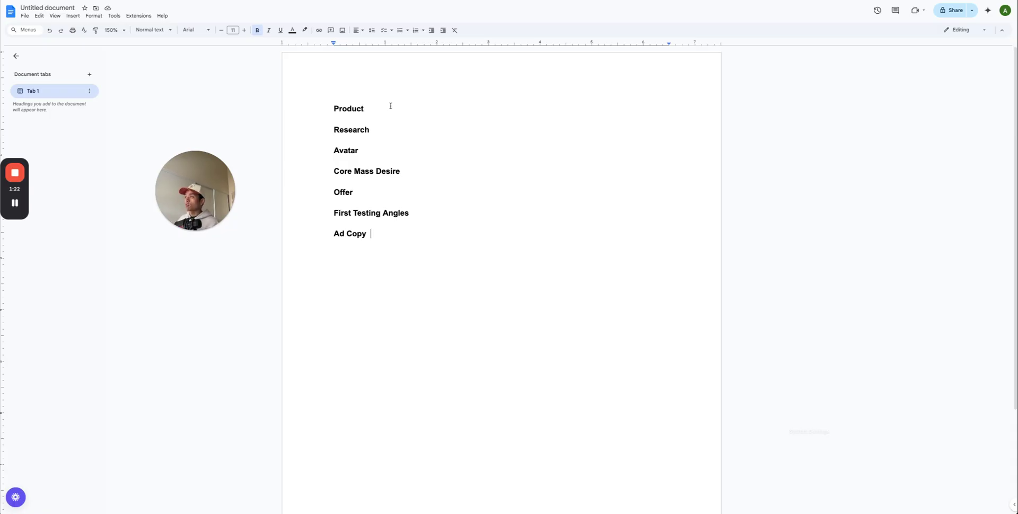
key(alt+Tab)
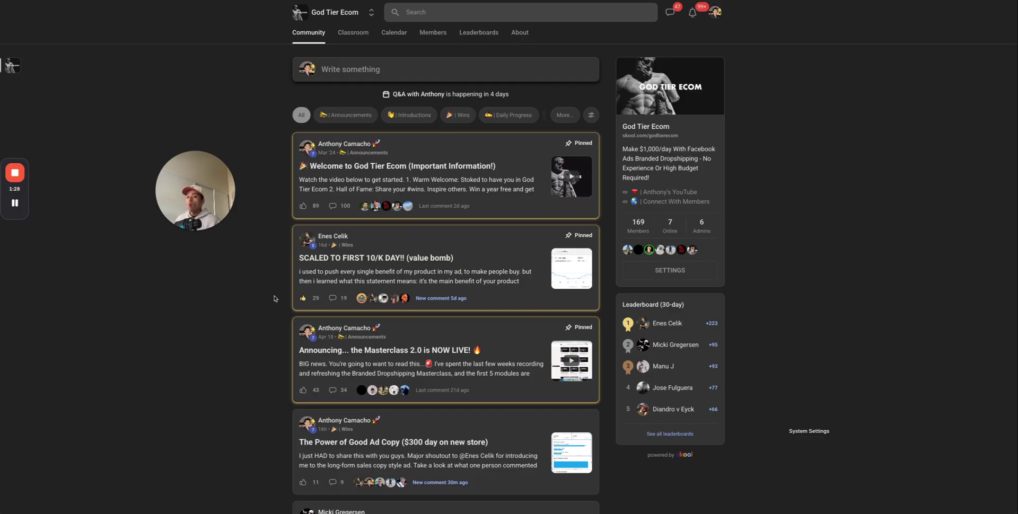
click(450, 116)
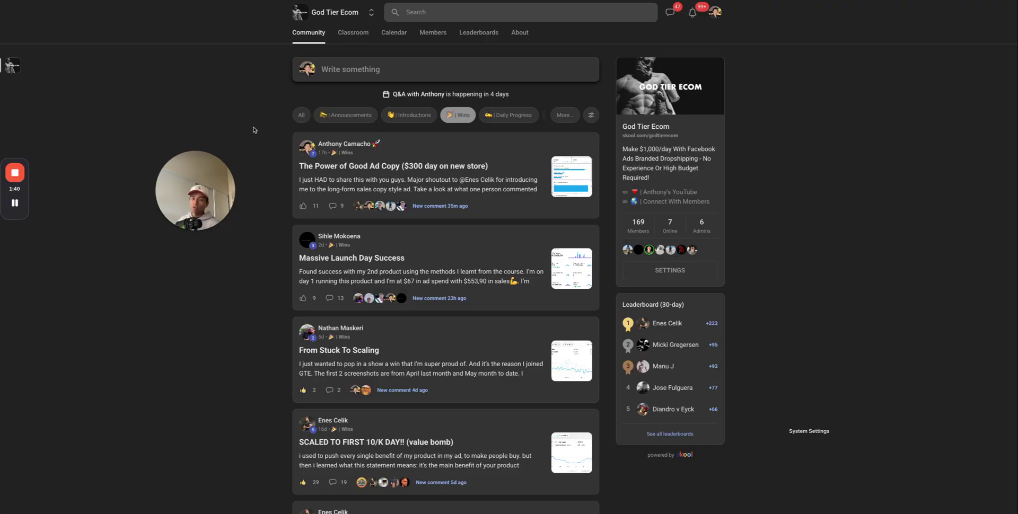
scroll(262, 140, down, 2)
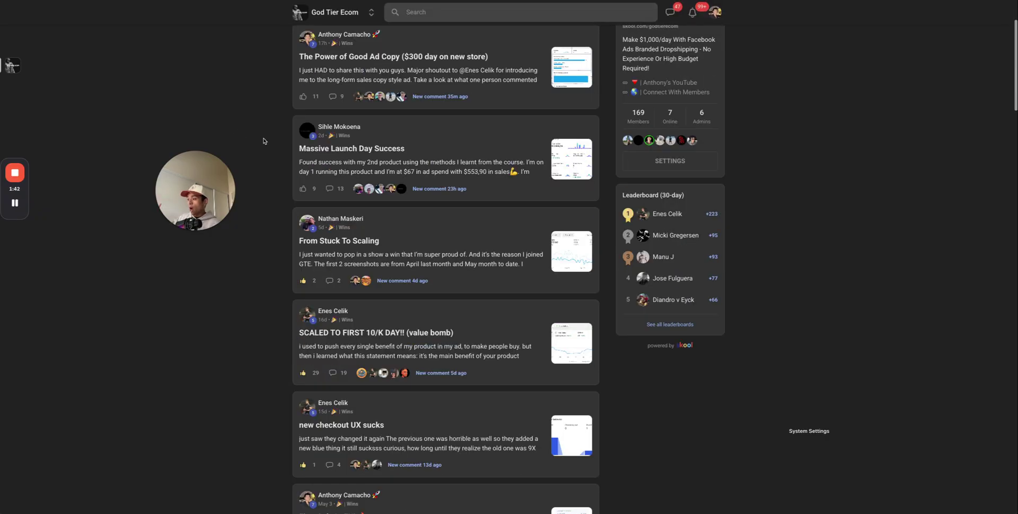
scroll(264, 141, down, 6)
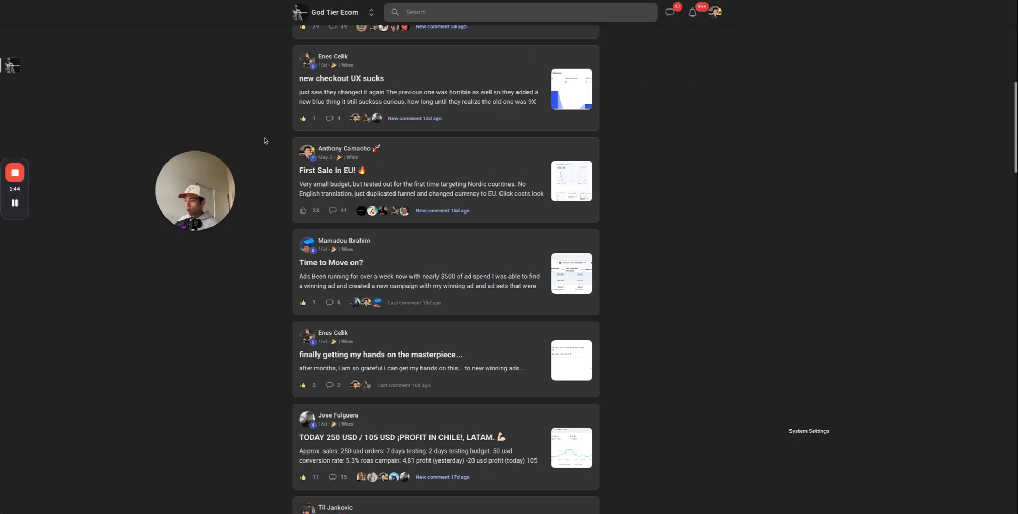
scroll(264, 141, up, 8)
scroll(507, 254, down, 4)
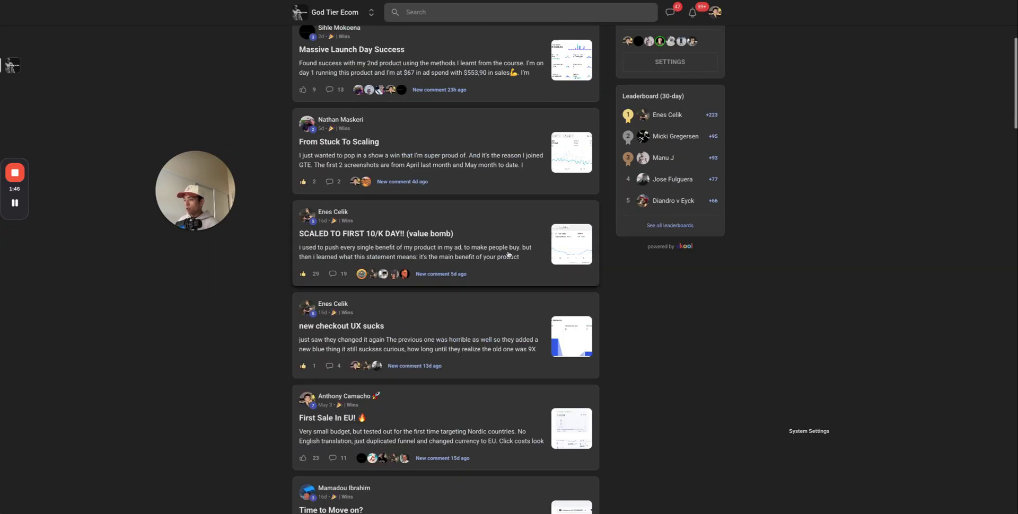
scroll(477, 168, up, 2)
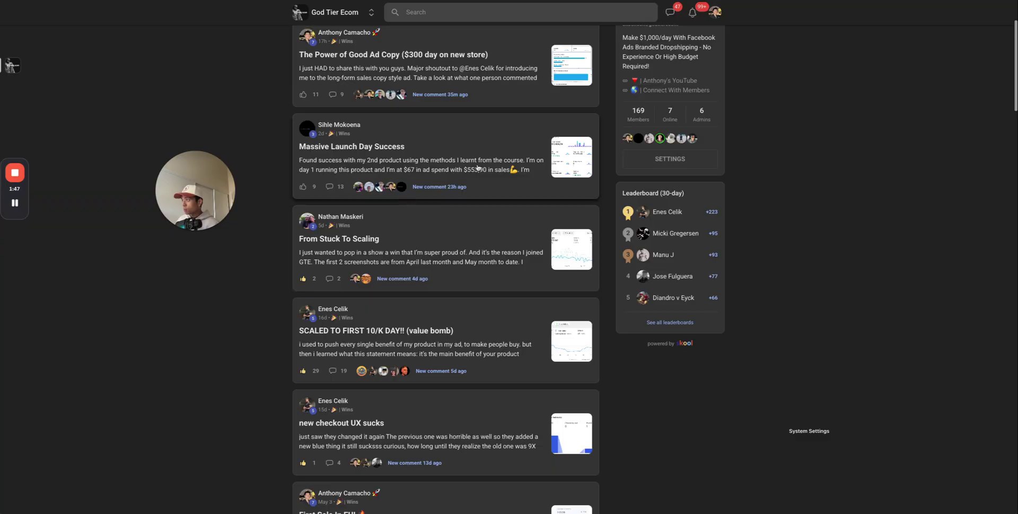
Open the "Massive Launch Day Success" post, read its text and close it
click(579, 163)
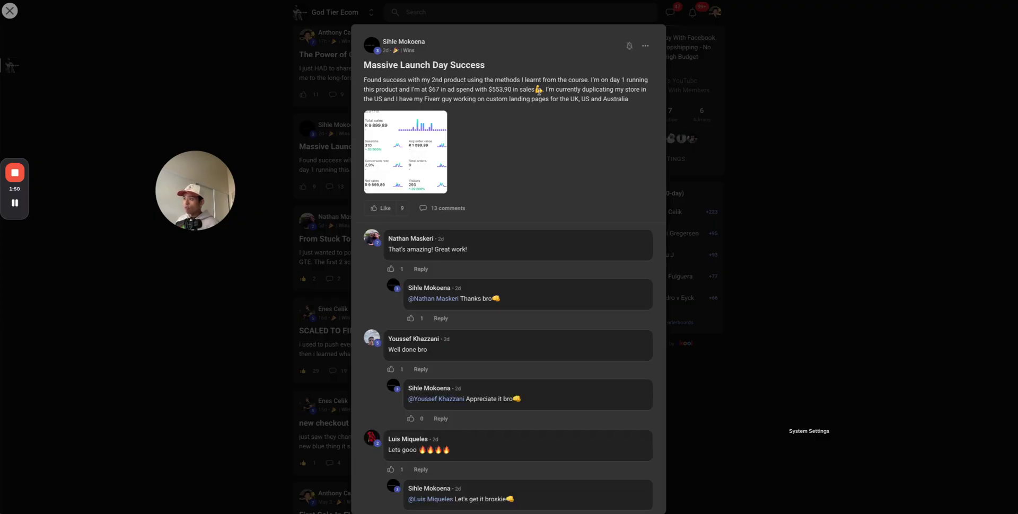
drag(555, 90, 377, 81)
click(504, 97)
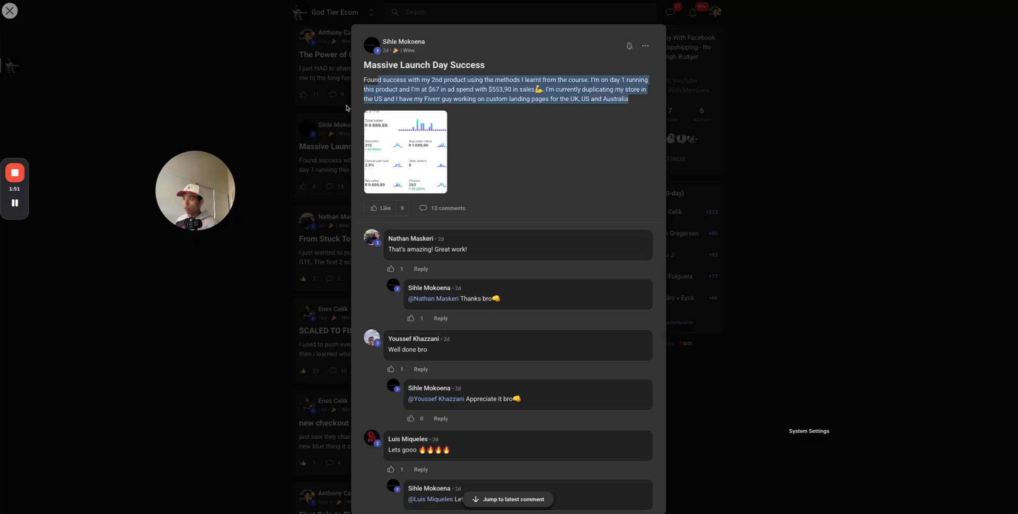
click(291, 132)
Find and open the "Road to 10k per day" post, view its sales screenshot and return to the Wins feed
scroll(504, 330, down, 8)
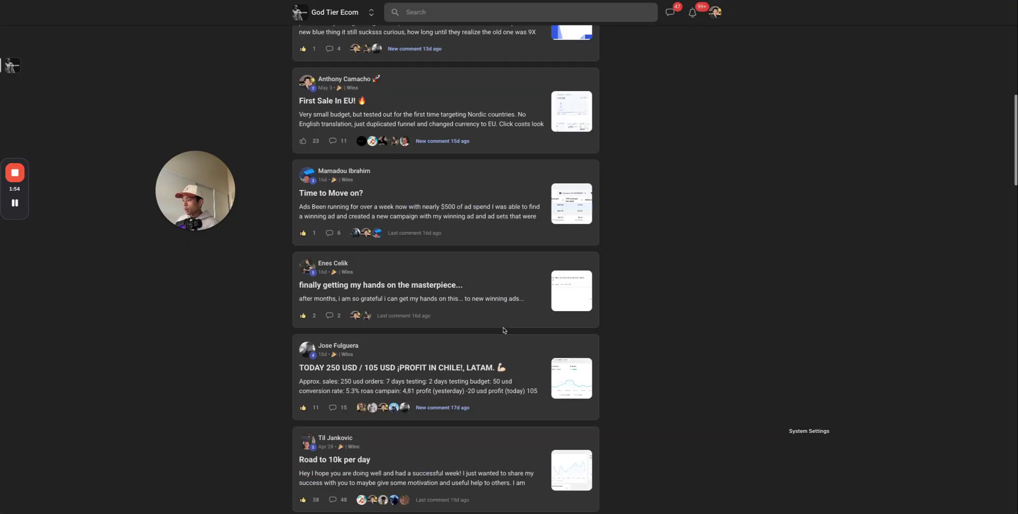
scroll(504, 330, down, 3)
click(579, 333)
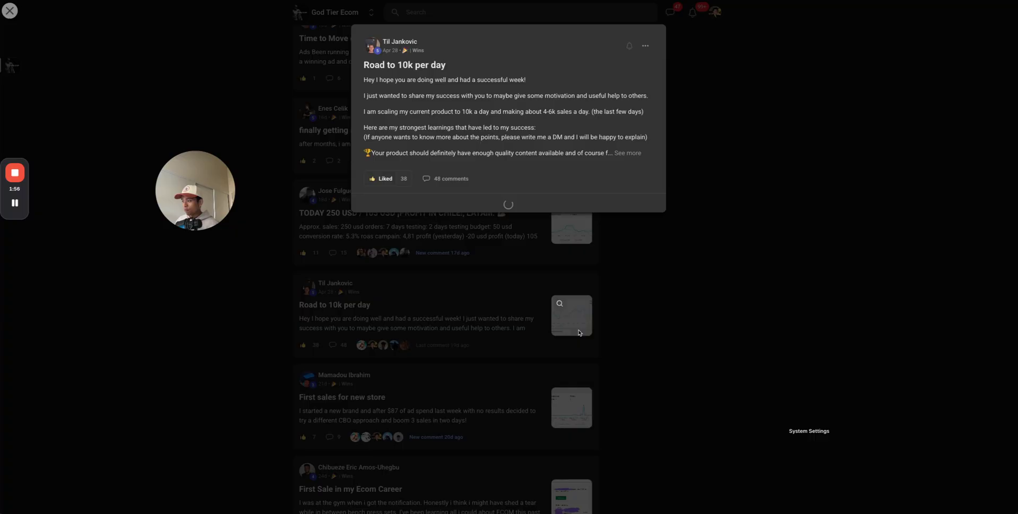
click(390, 198)
click(543, 50)
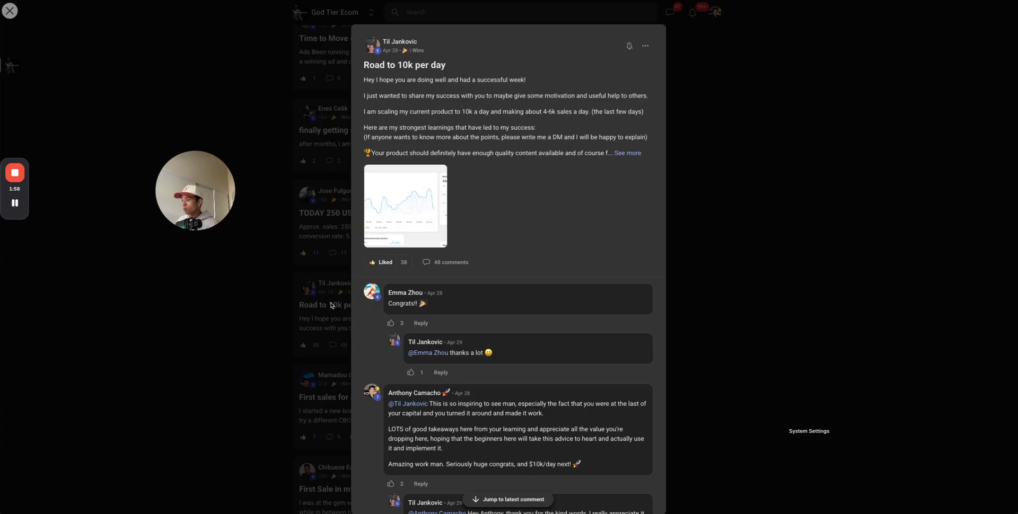
click(330, 305)
scroll(404, 292, up, 12)
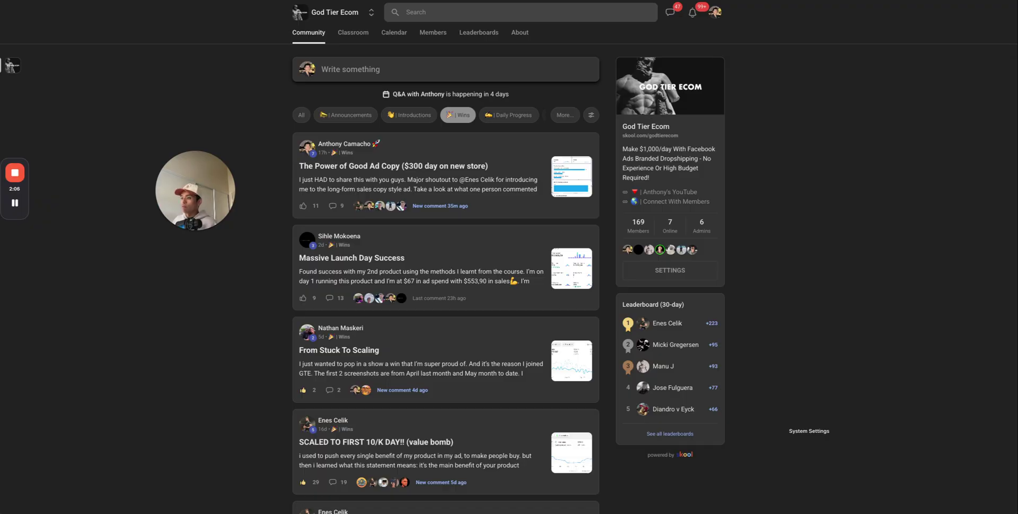
Switch back to the Google Docs outline and start a dashed list under the Product heading
key(ctrl+Tab)
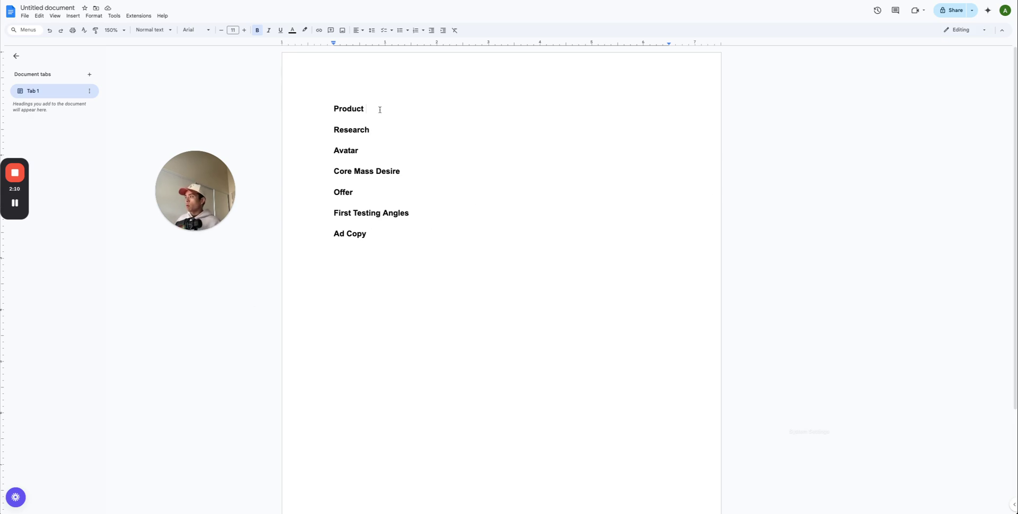
key(Return)
key(Return)
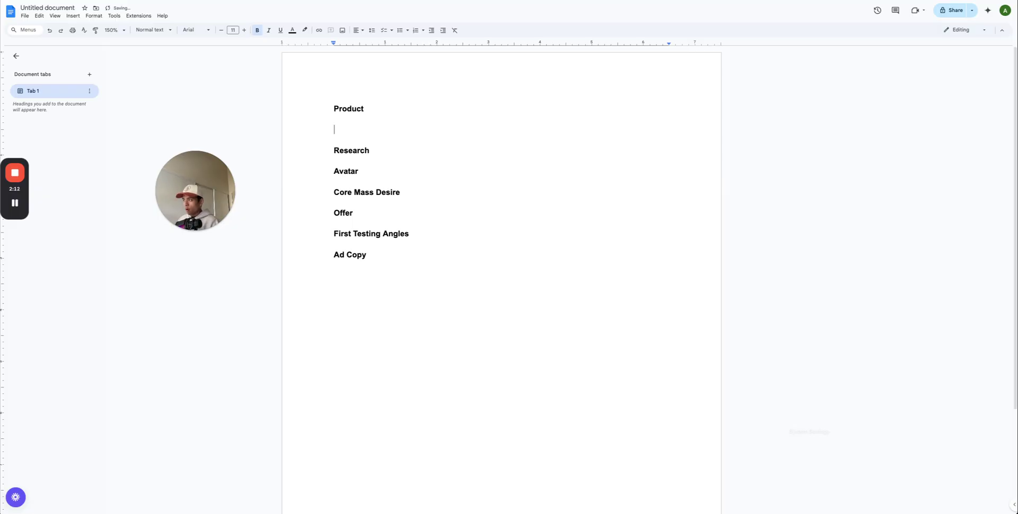
text(- )
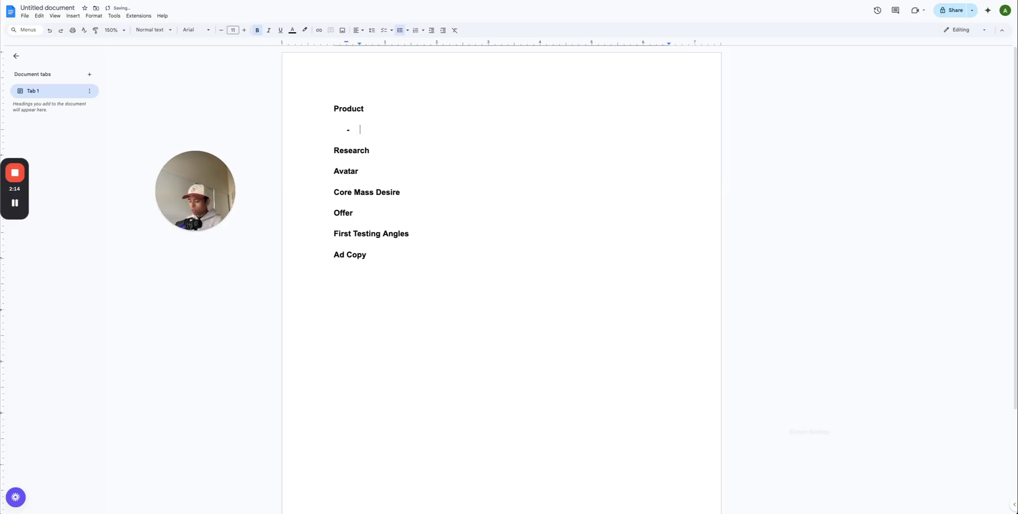
text(Produc)
key(BackSpace)
key(BackSpace)
key(BackSpace)
key(BackSpace)
key(BackSpace)
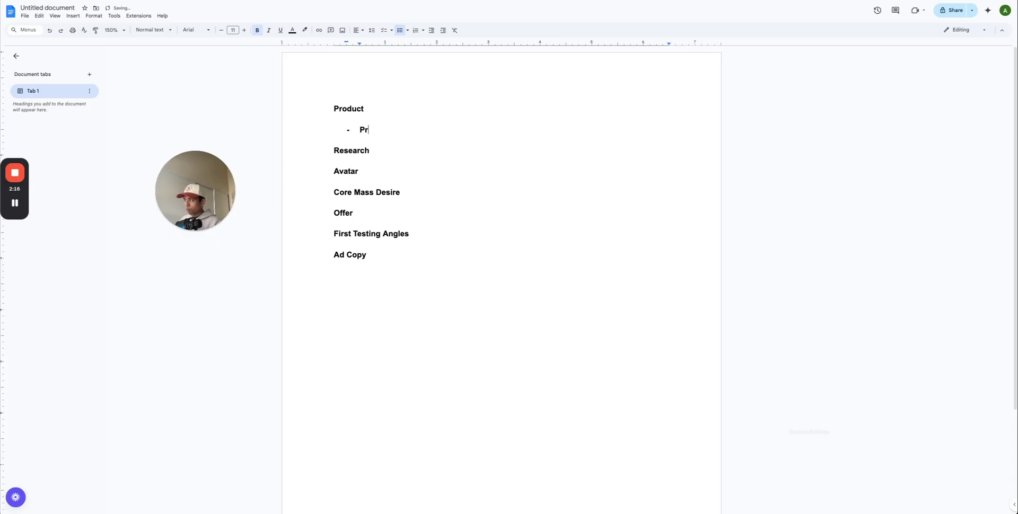
key(BackSpace)
Begin the first Product bullet in non-bold text with "Solves a problem or pain point with"
key(ctrl+b)
text(Solves a p)
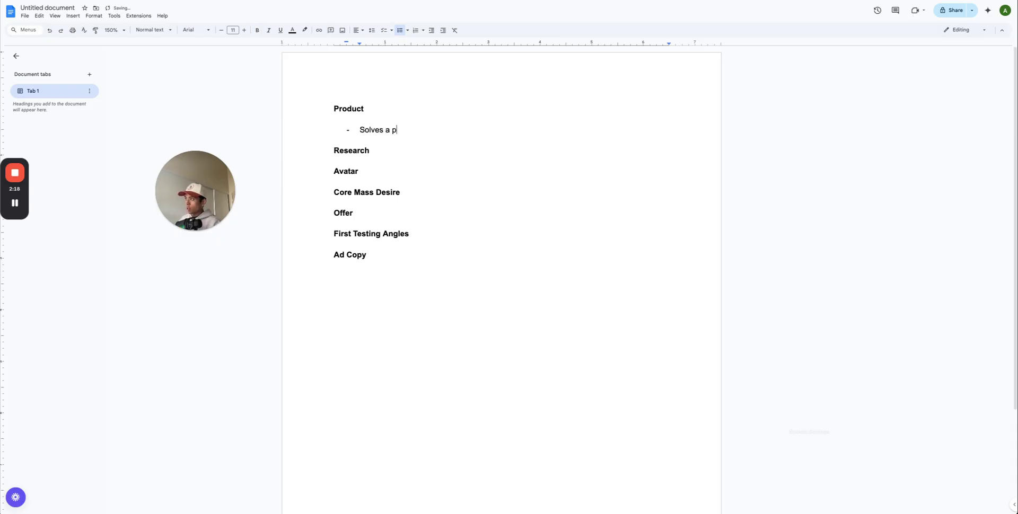
text(roblem or pain poi)
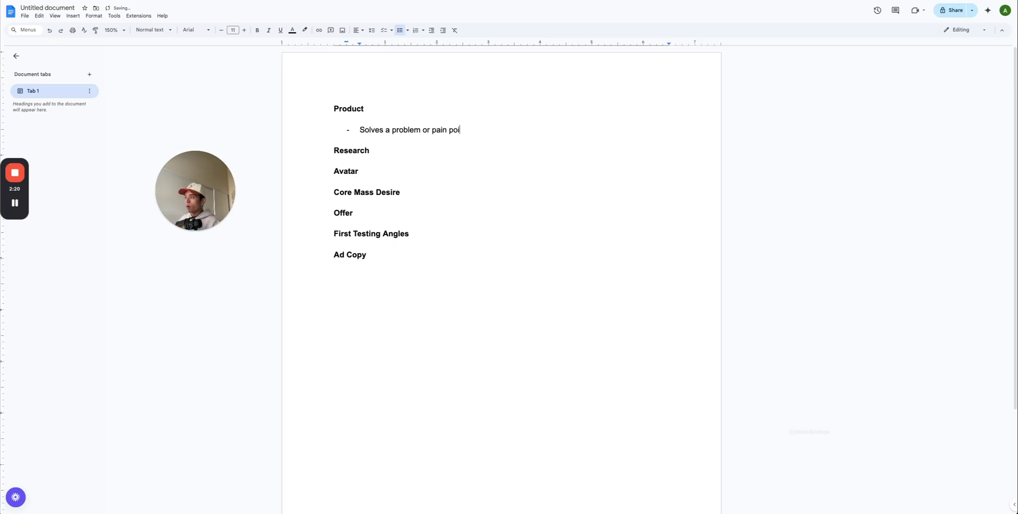
text(nt with)
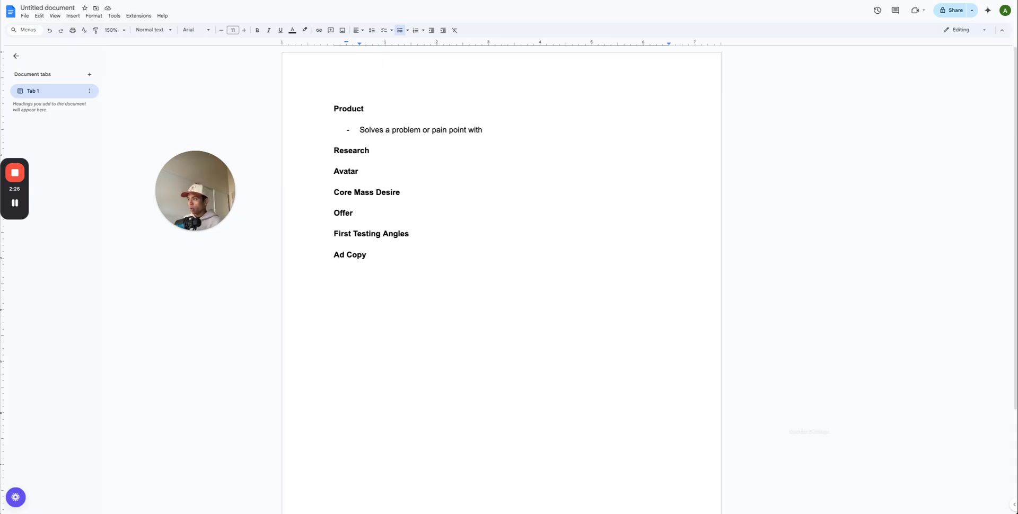
Complete the first bullet with "urgency and intensity to be desired" in bold italic, and return to plain formatting
key(ctrl+b)
key(ctrl+i)
text(urg)
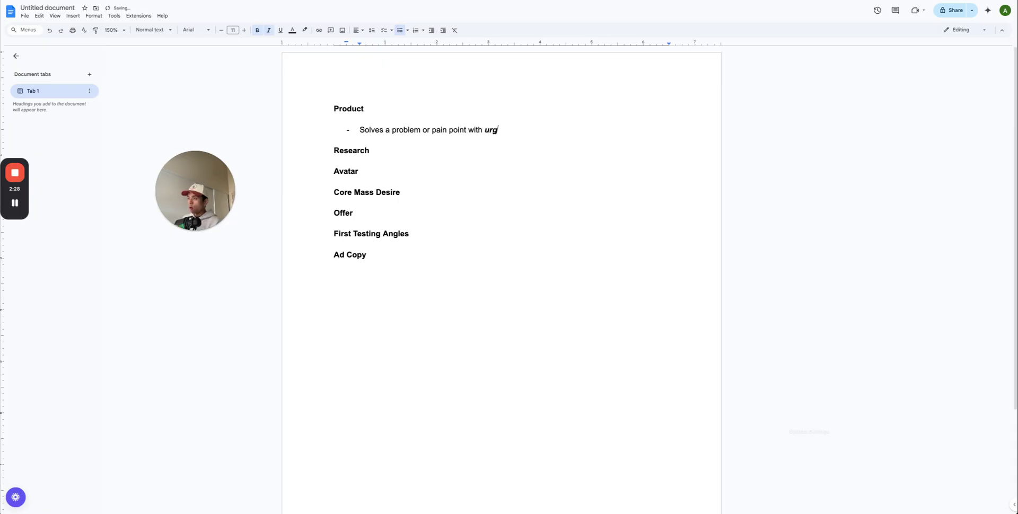
text(ency and intensity to )
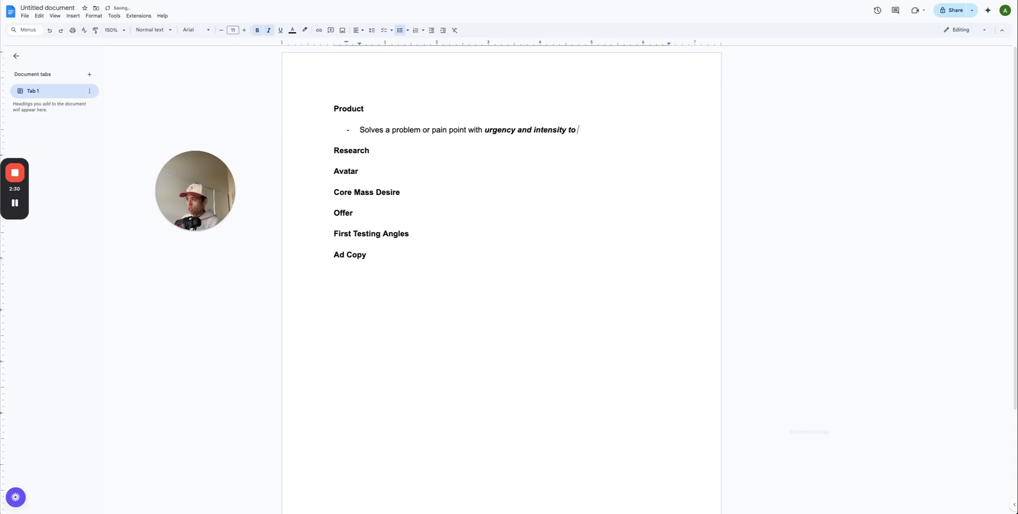
text(be desired)
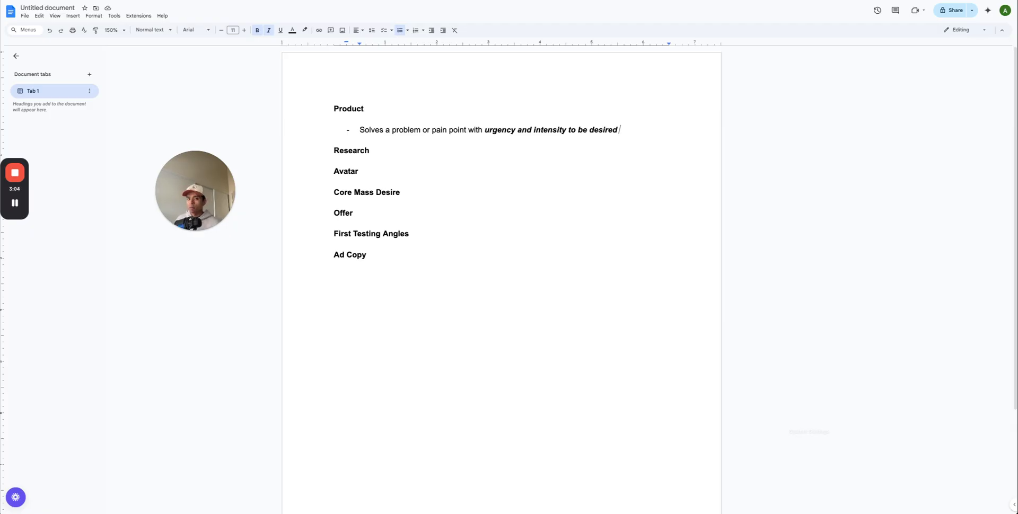
key(ctrl+b)
key(ctrl+i)
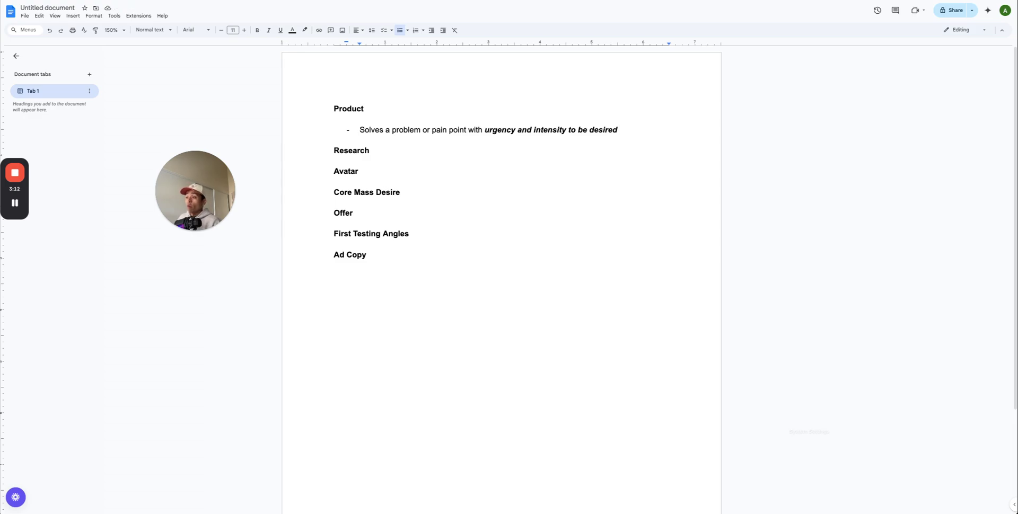
Start a second bullet and replace the word "desired" with "solved" in the first bullet
key(Return)
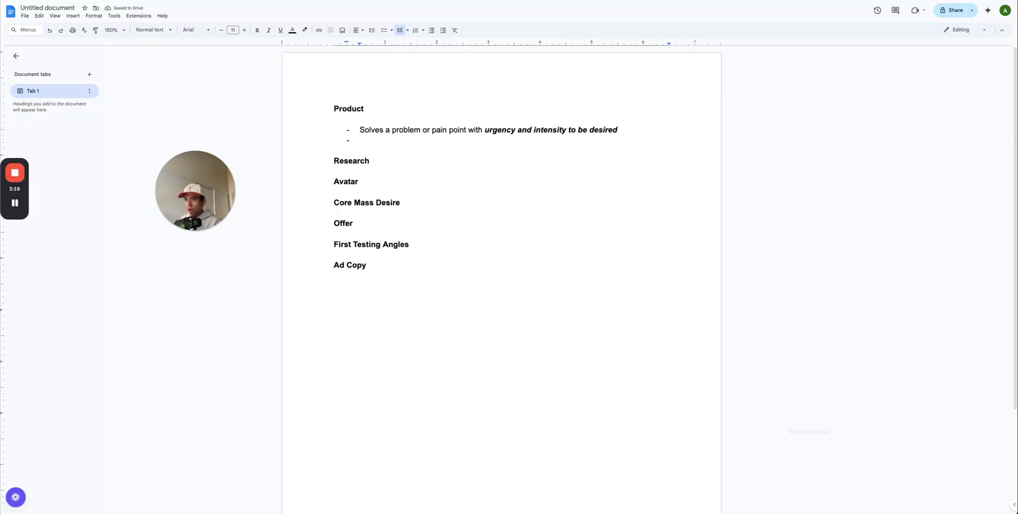
double_click(598, 134)
text(solved)
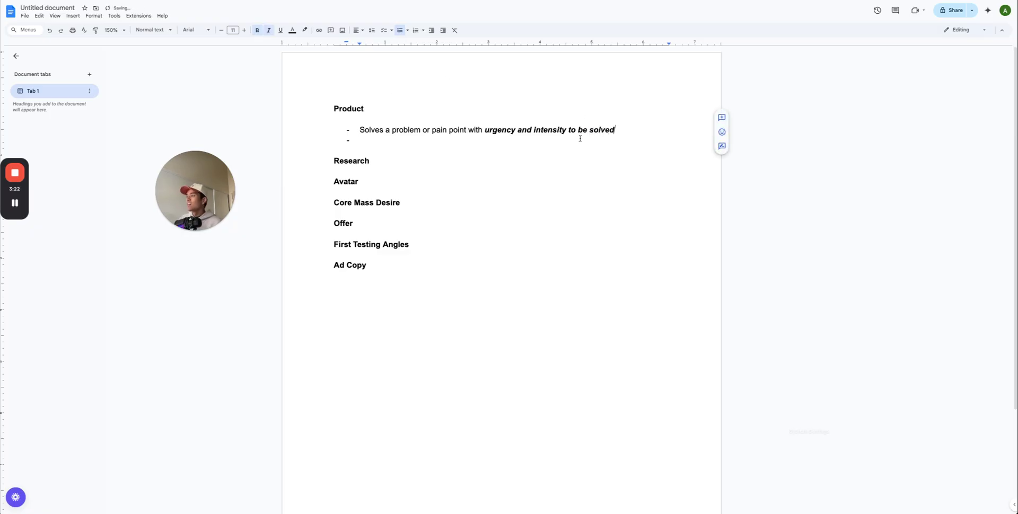
Fill the second Product bullet with "Older demographics, 35-65+ men and women"
click(417, 137)
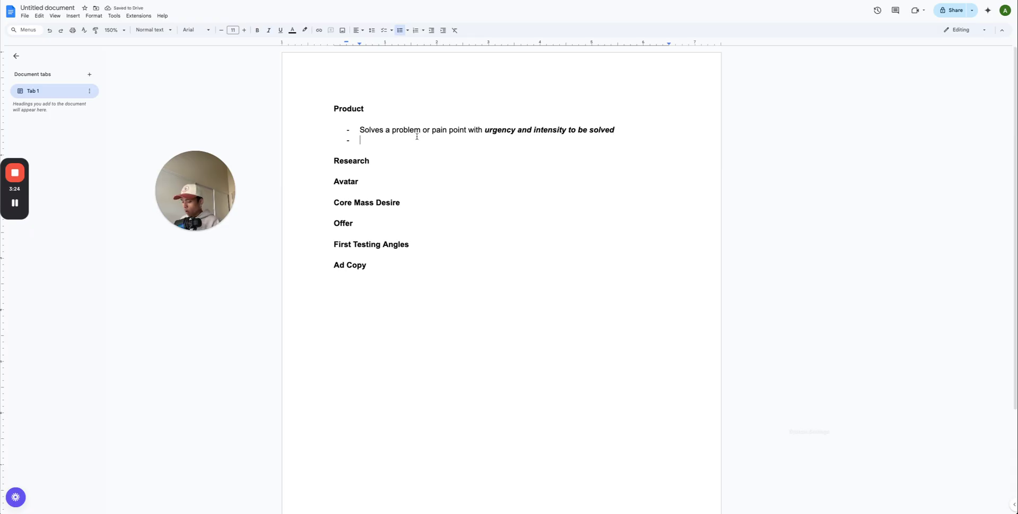
text(Older )
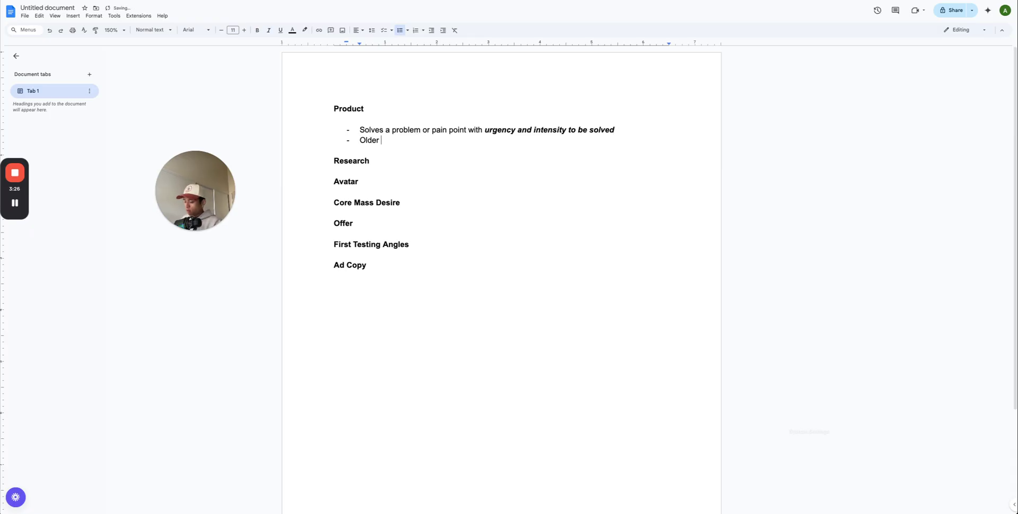
text(demographics, )
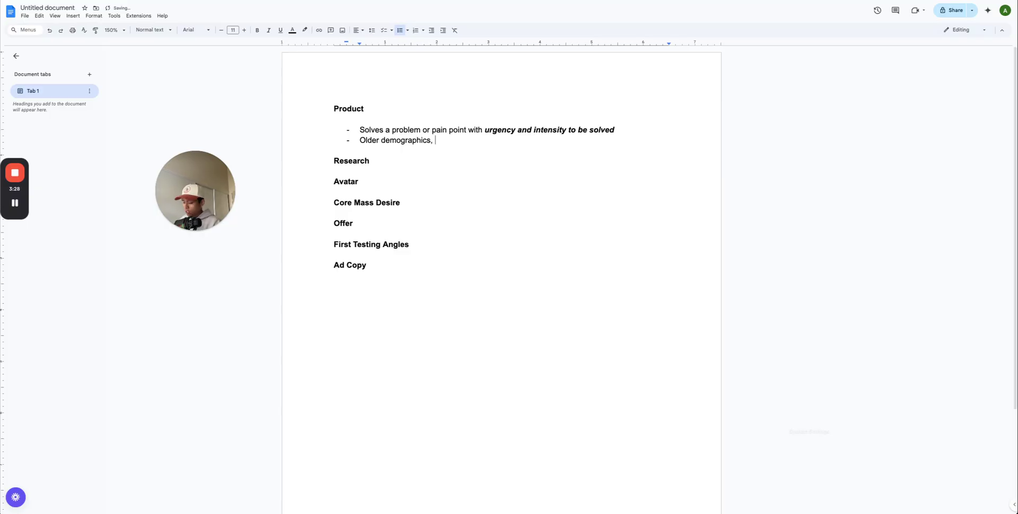
text(35-65+ men and women)
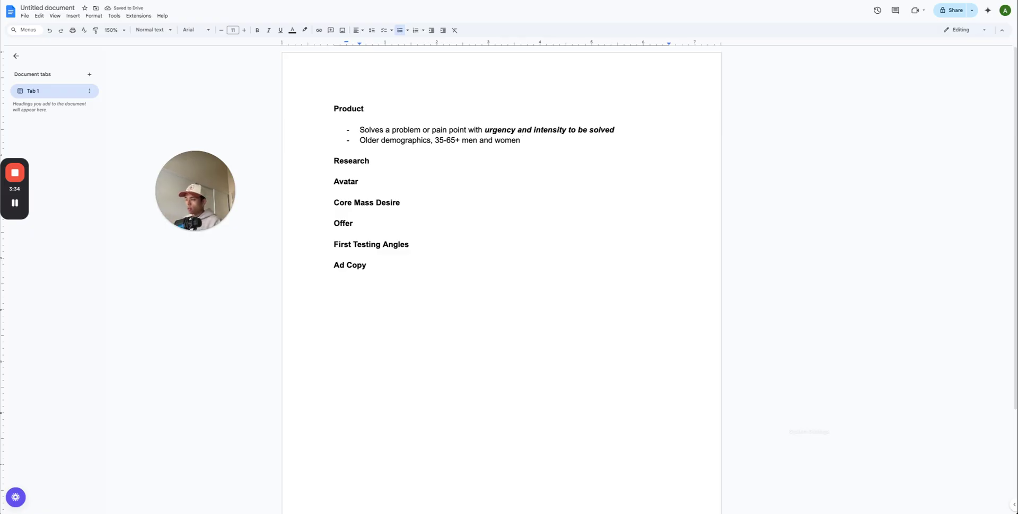
Add a third Product bullet reading "Product that is provento sell $300k+ via Facebook Ads."
key(Return)
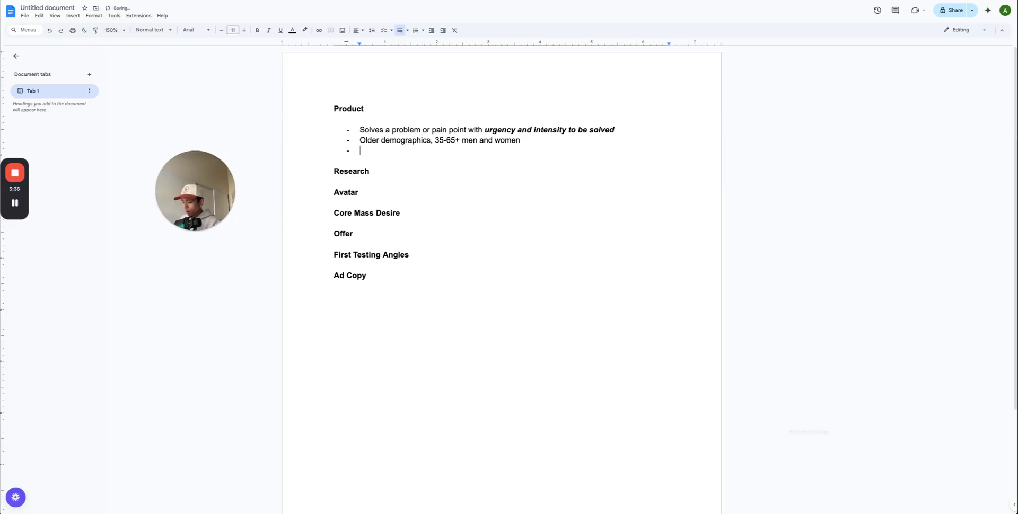
text(Prod)
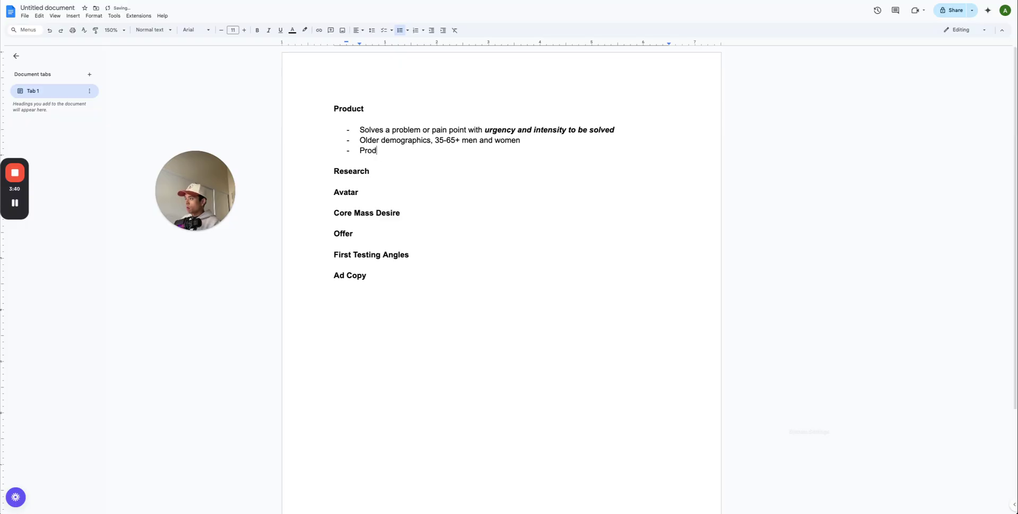
text(uct that is provento sell $3)
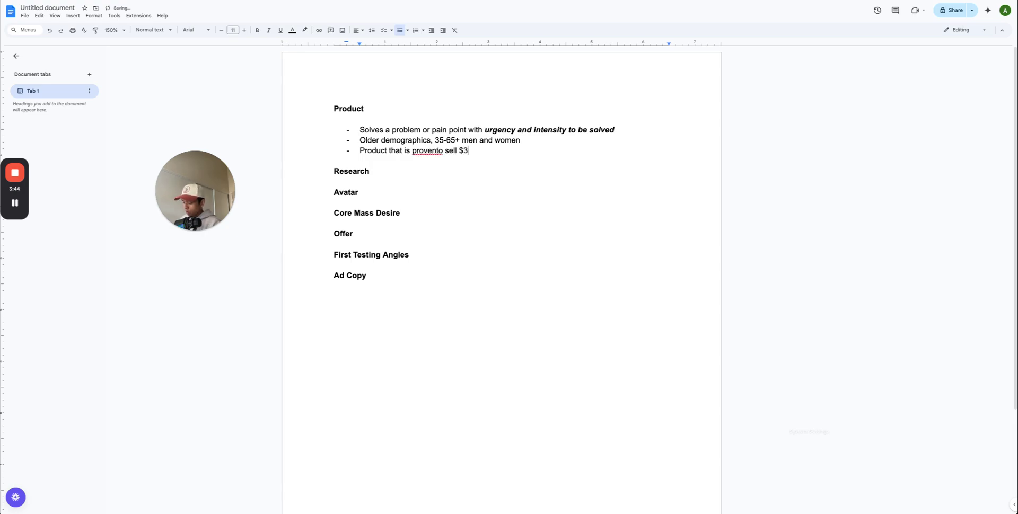
text(00k)
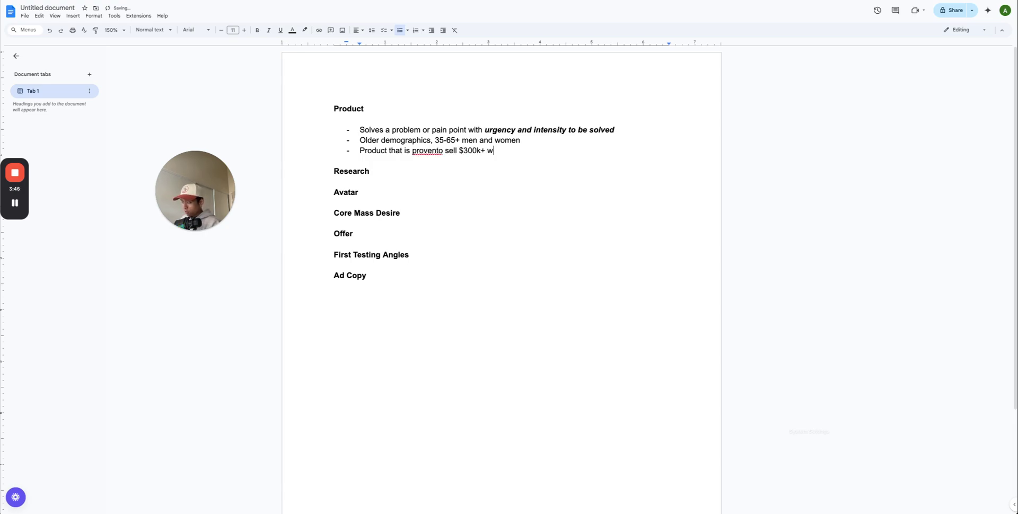
text(+ via Faceb ook Ads)
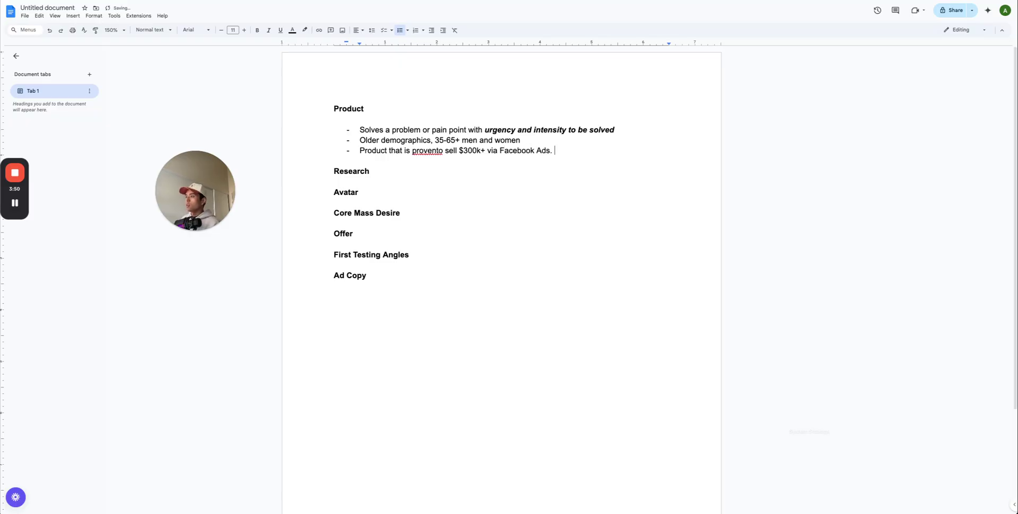
Correct the third Product bullet to read "Product that is proven to sell $300k+ via Facebook Ads" without a closing period
click(436, 152)
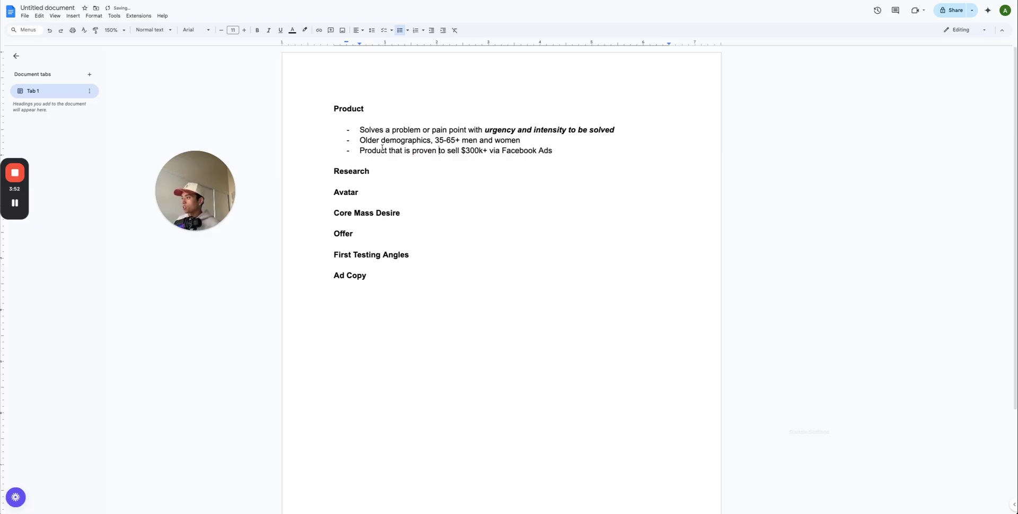
drag(359, 151, 555, 153)
click(554, 153)
drag(463, 154, 558, 153)
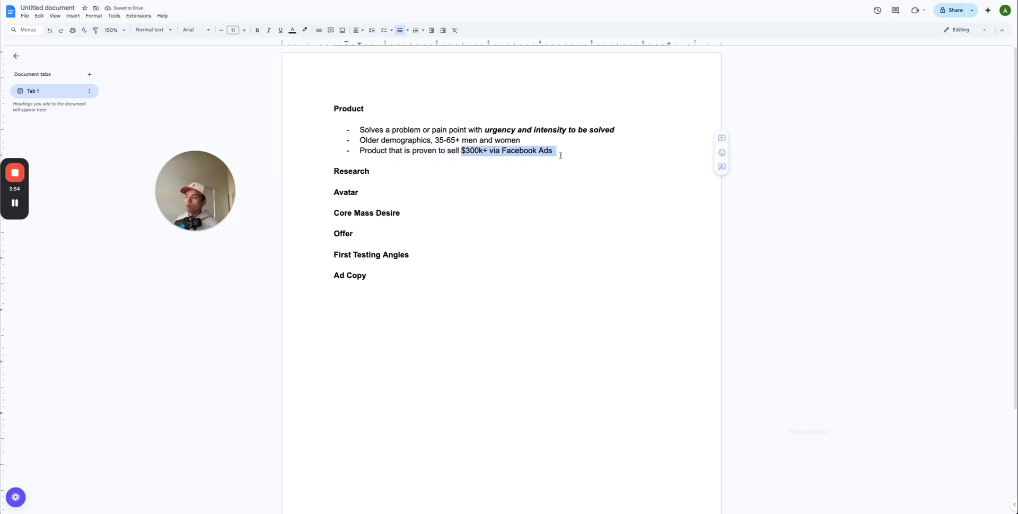
click(562, 153)
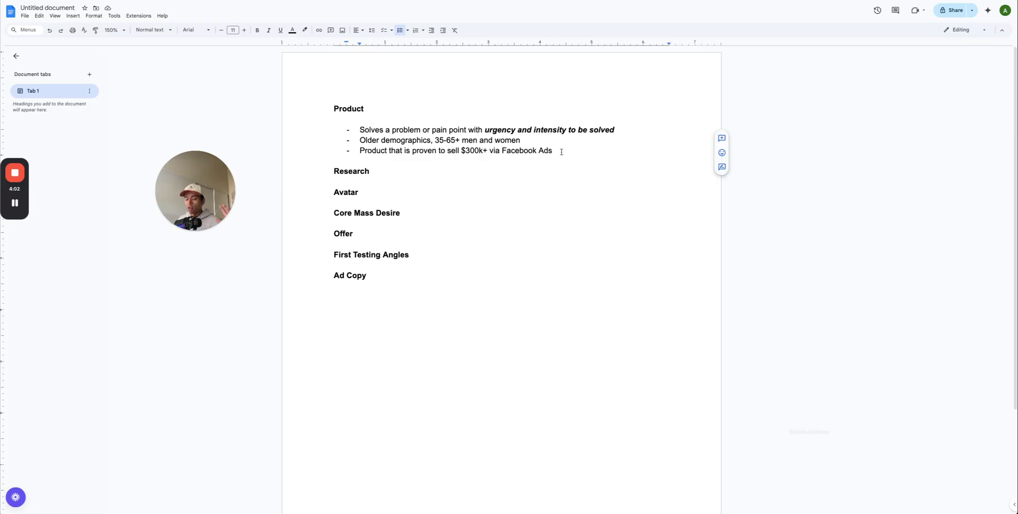
Add a fourth Product bullet reading "Lightweight and easy to ship (for avoiding high shipping costs)"
key(Return)
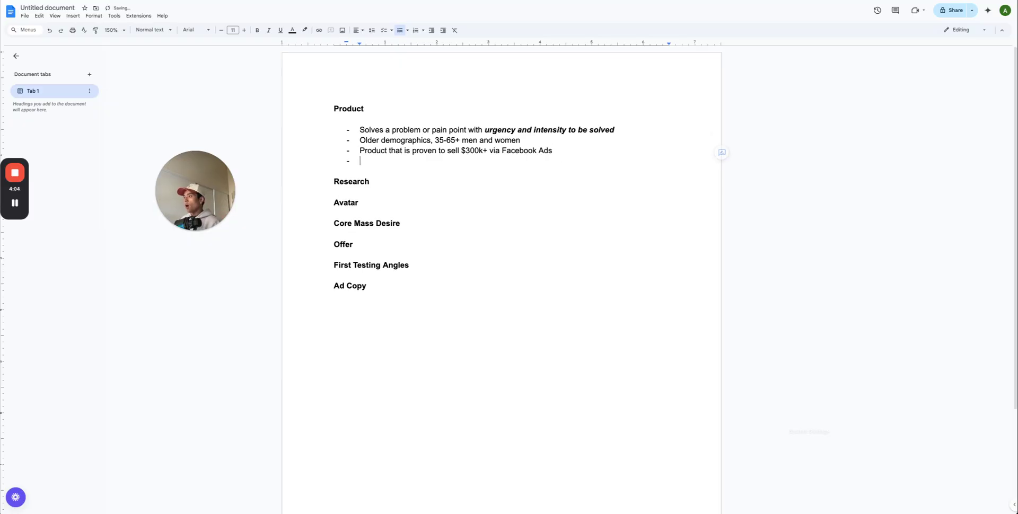
text(Lightweight)
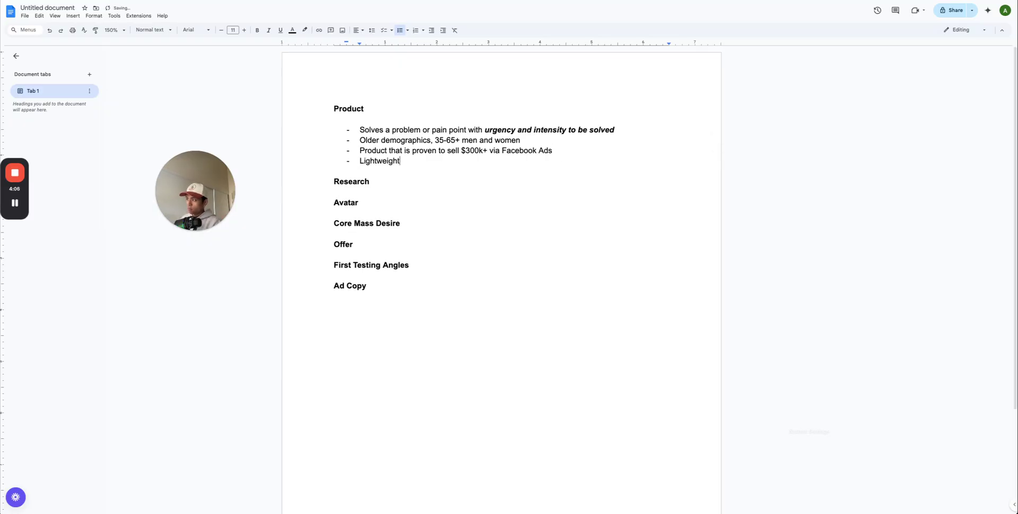
text( and easy to ship ()
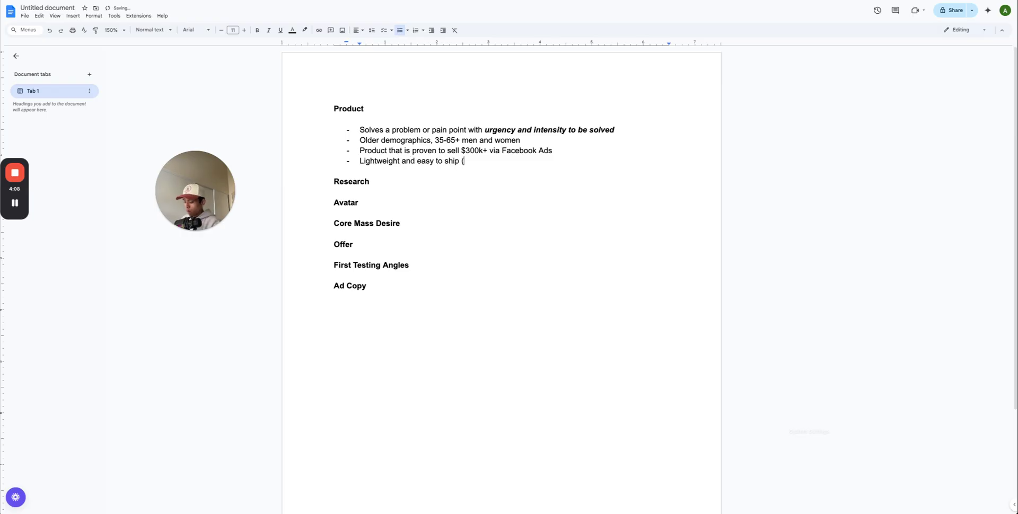
text(for avoid)
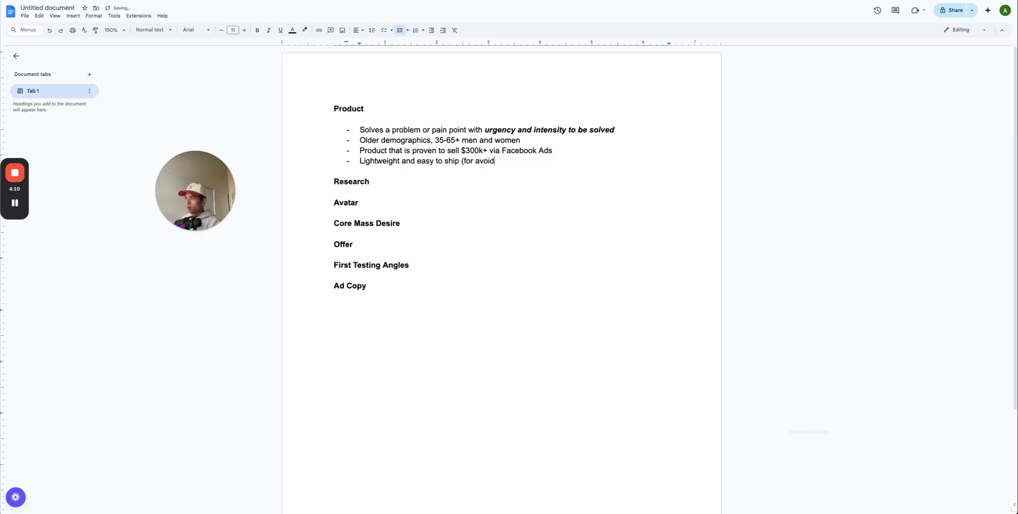
text(ing high shipping costs)
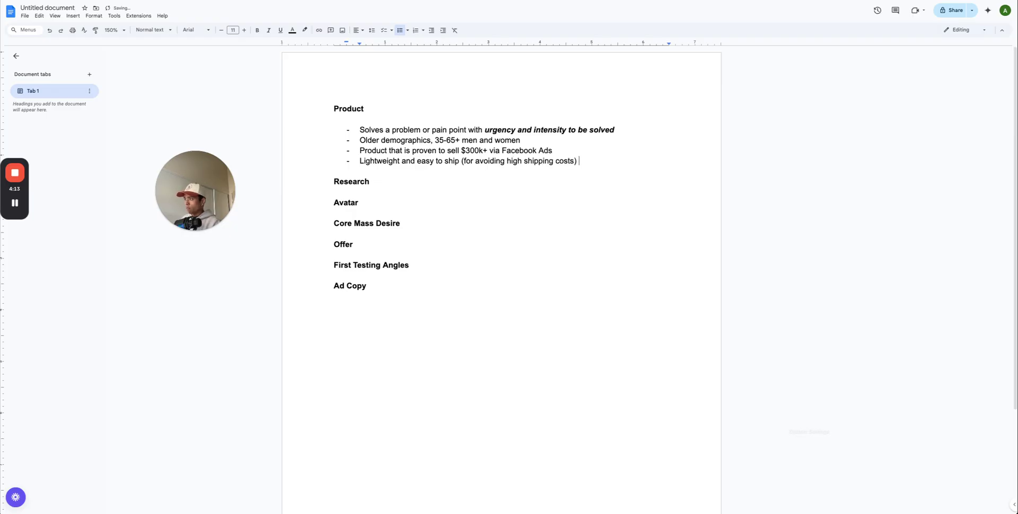
Add a fifth Product bullet reading "Upsell and cross-sell potential (can I sell other products with this product)"
key(Return)
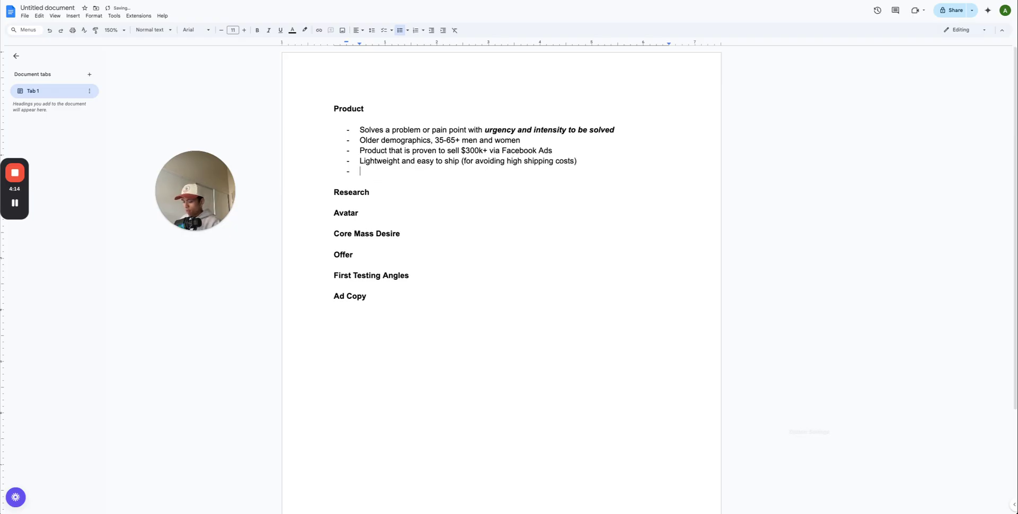
text(U)
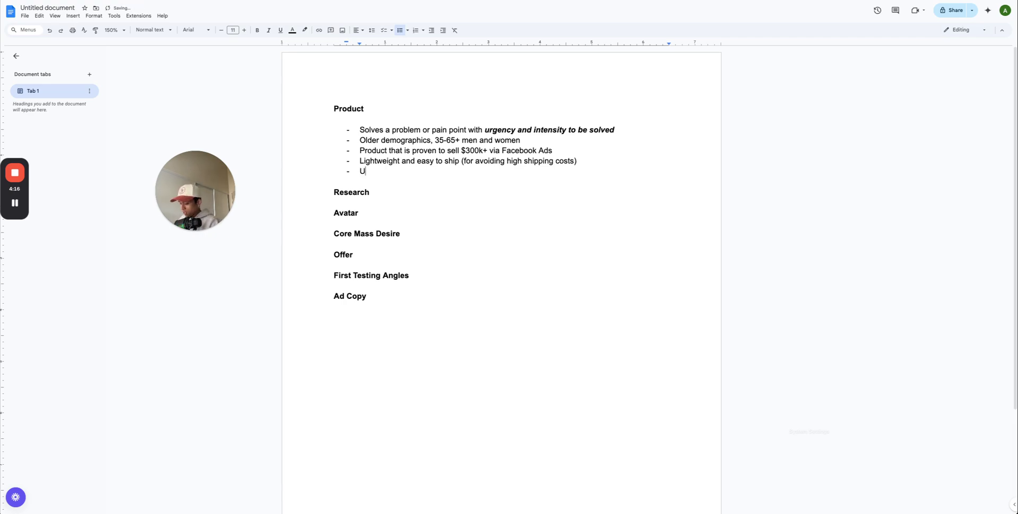
text(psell and cros)
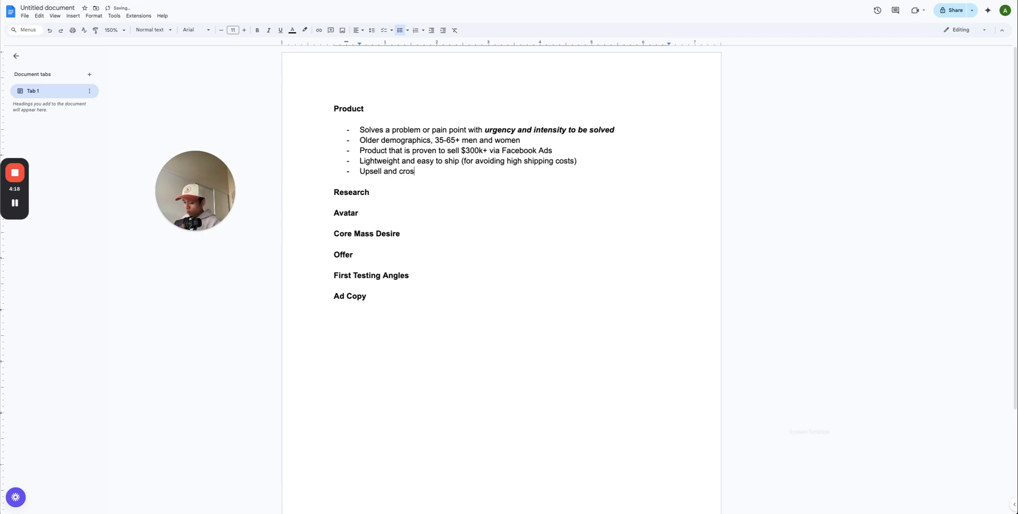
text(s-sell potential (can)
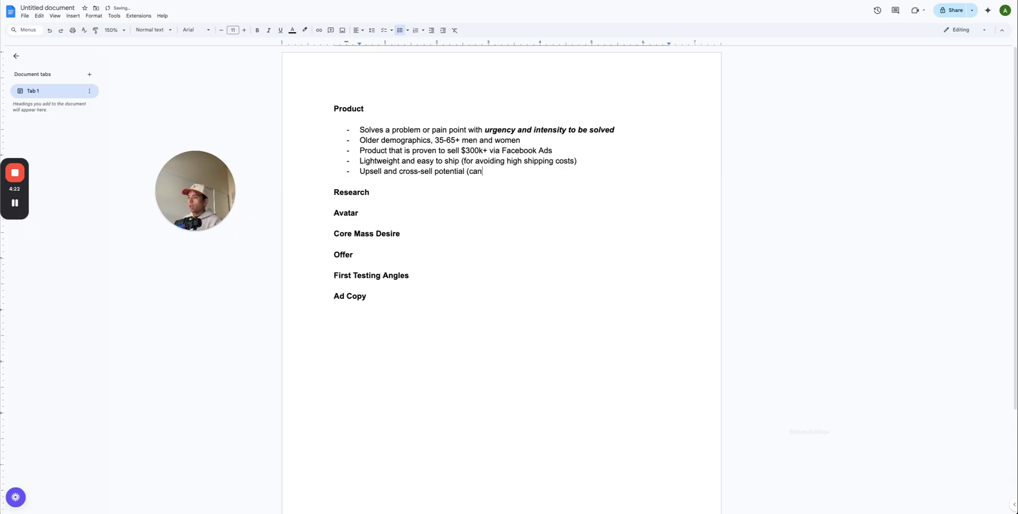
text( I sell other pr)
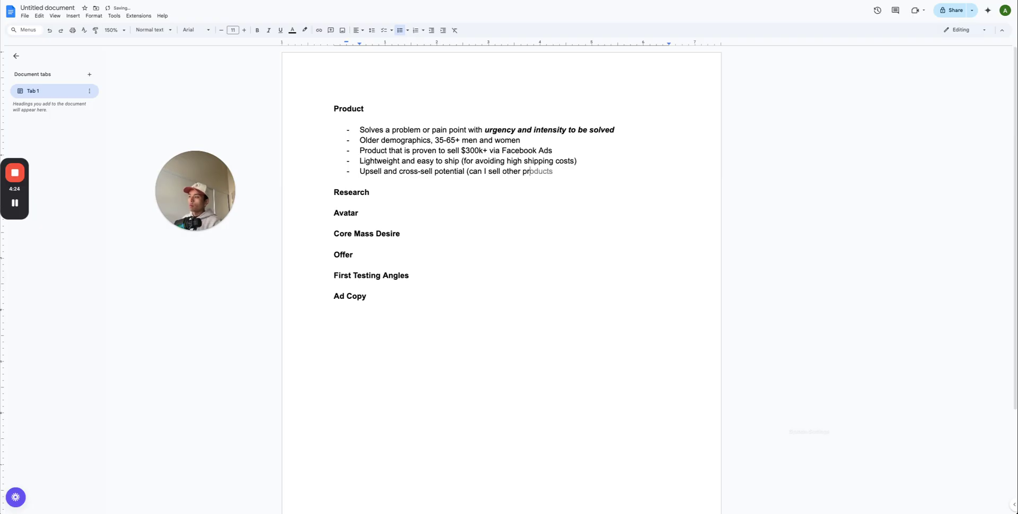
text(oducts with this product)
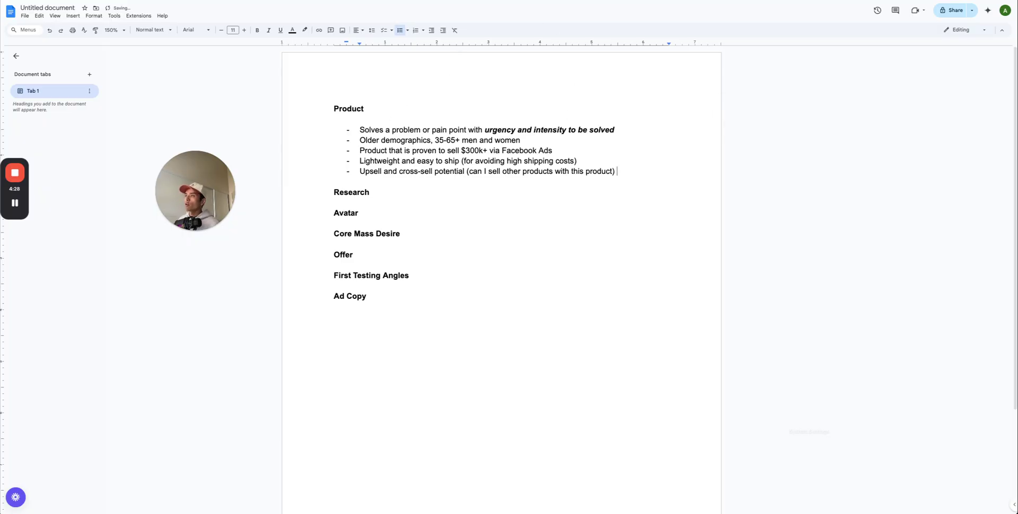
Switch to gethookd's Explore page and filter the ads by performance to five, four and three stars
click(353, 1)
drag(208, 186, 80, 257)
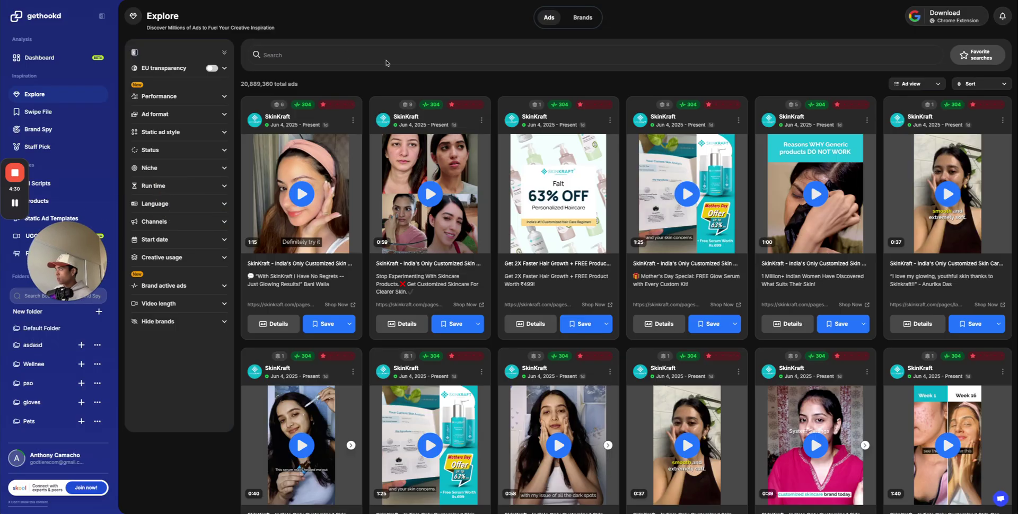
click(196, 97)
click(144, 109)
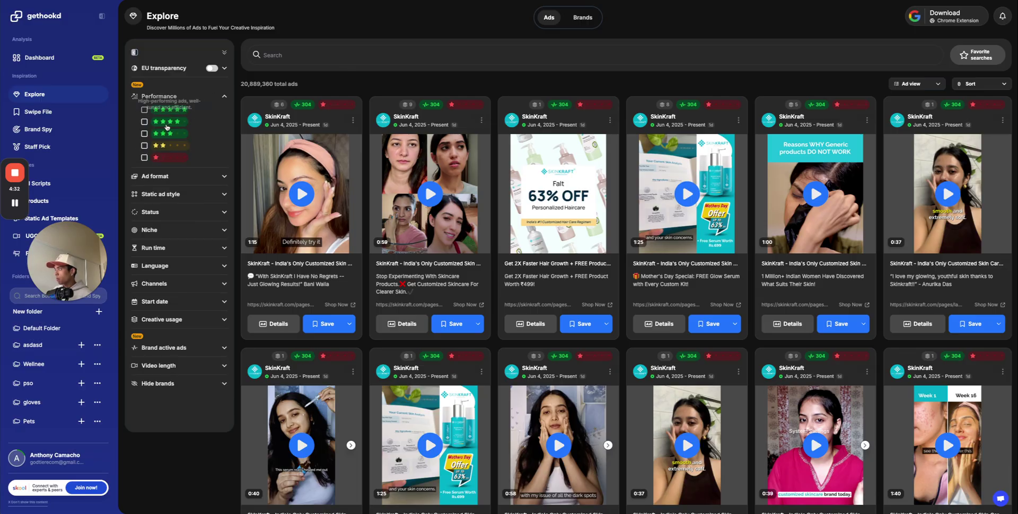
click(144, 122)
click(144, 134)
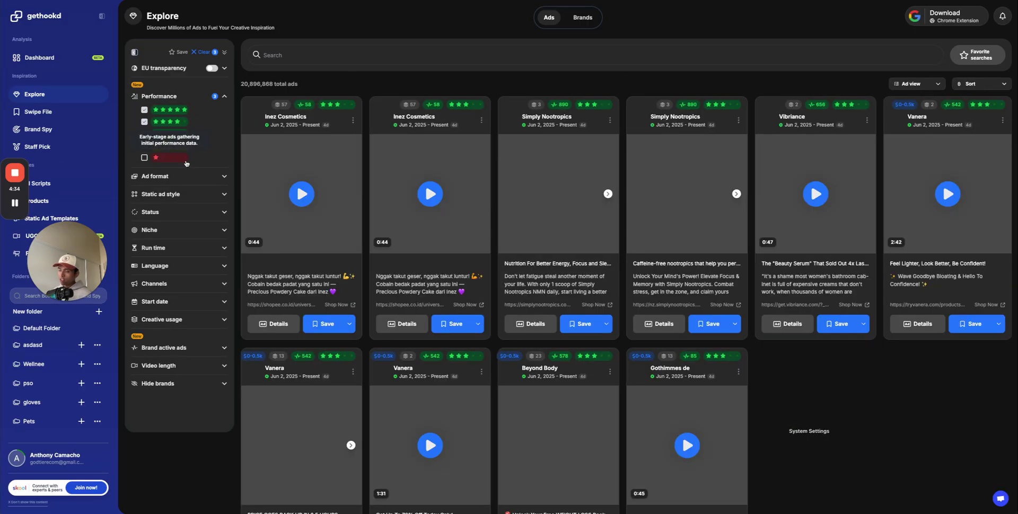
Limit the ads to the English language
click(158, 266)
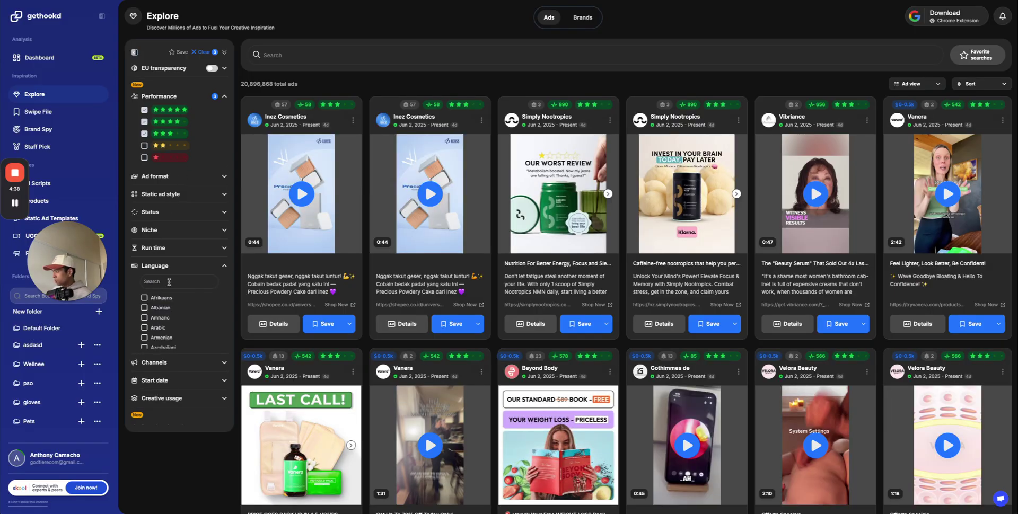
text(english)
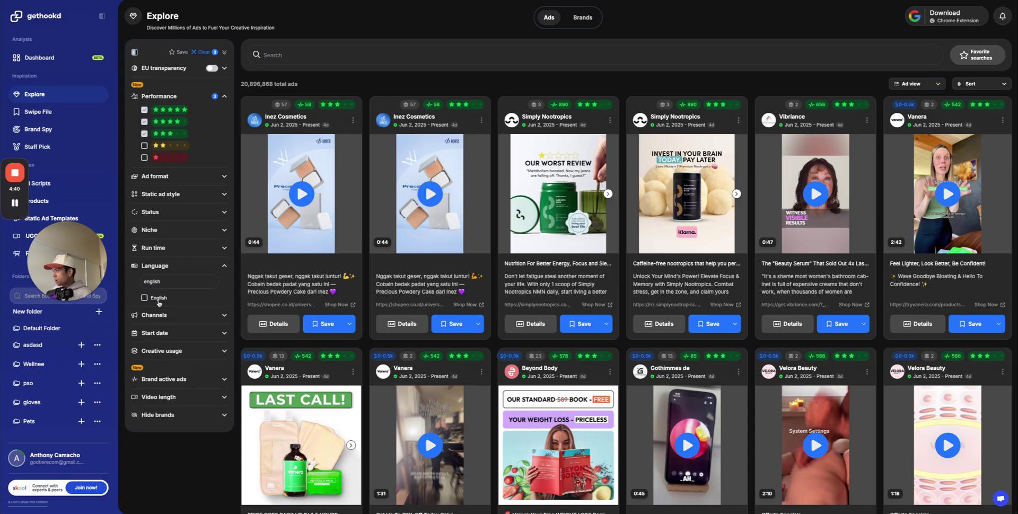
click(158, 300)
click(187, 266)
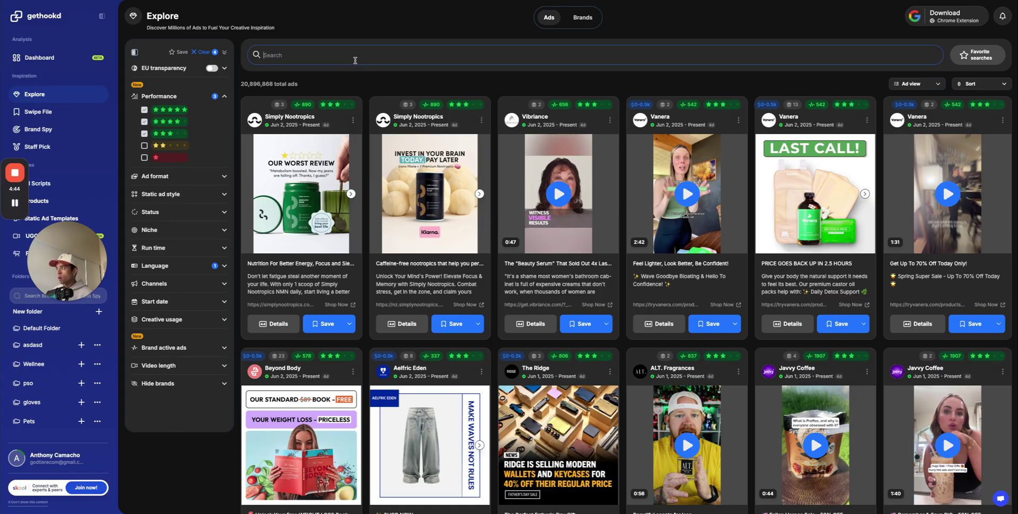
Filter the ads to the Pets niche and look through the resulting ads
click(328, 55)
click(180, 230)
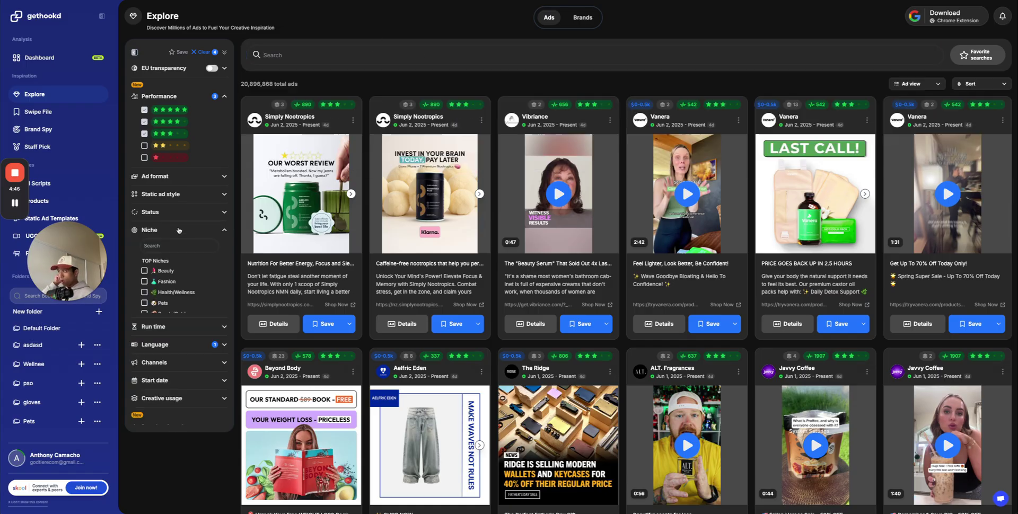
click(163, 303)
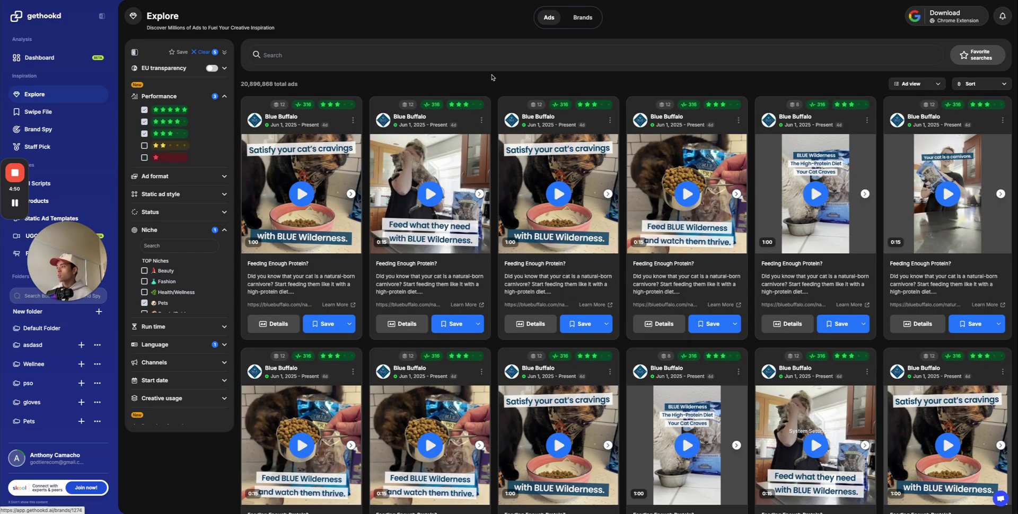
scroll(494, 90, down, 1)
scroll(496, 94, down, 10)
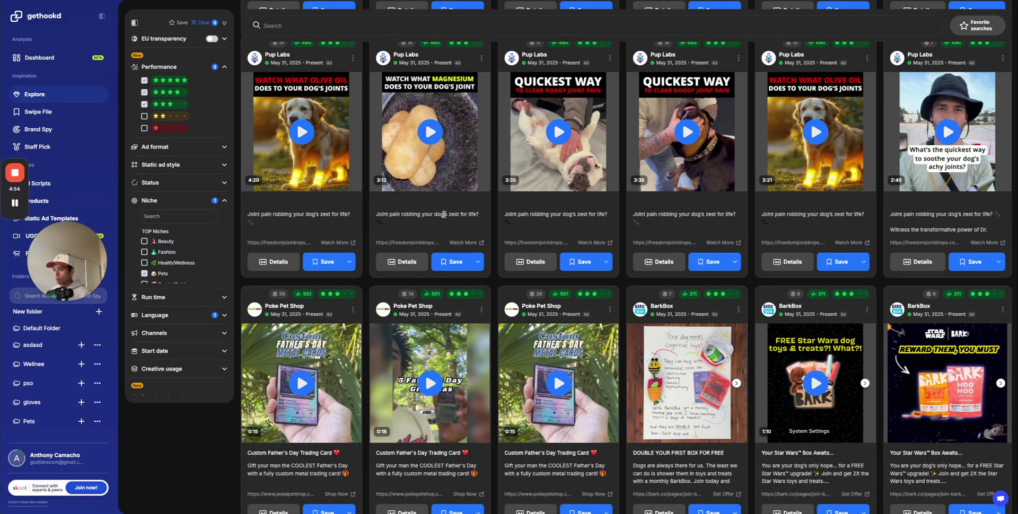
scroll(496, 93, up, 10)
Review the Product criteria in the Google Docs outline and switch back to the gethookd ad results
key(ctrl+Tab)
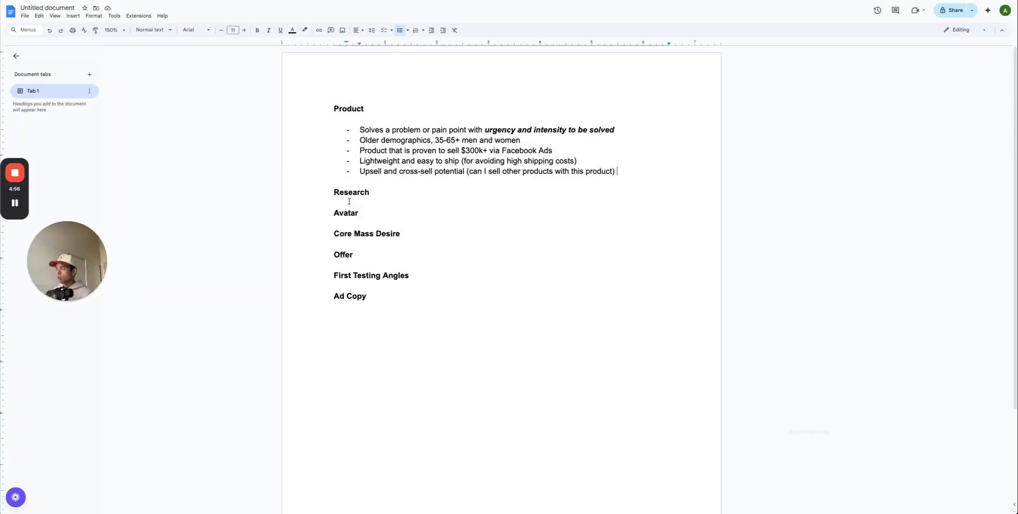
drag(619, 172, 588, 145)
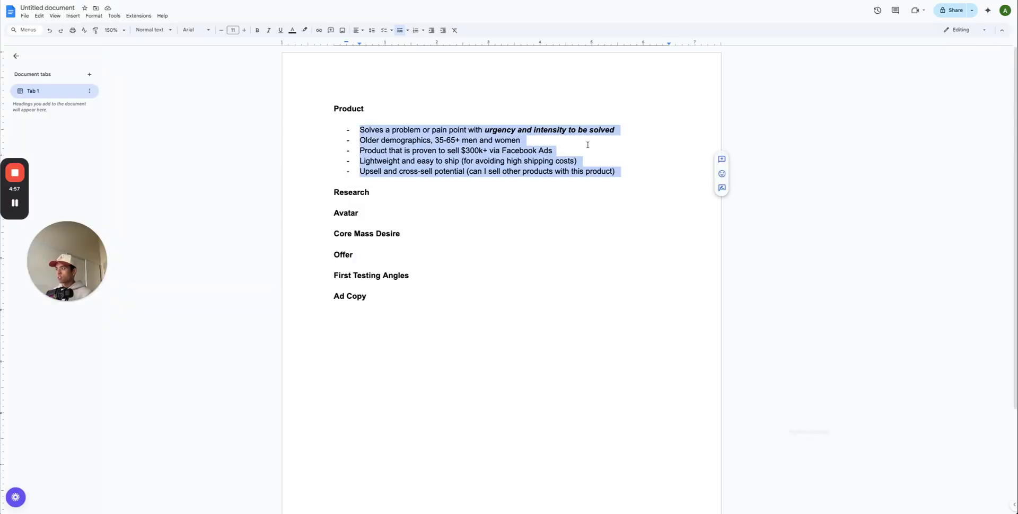
click(526, 143)
key(ctrl+shift+Tab)
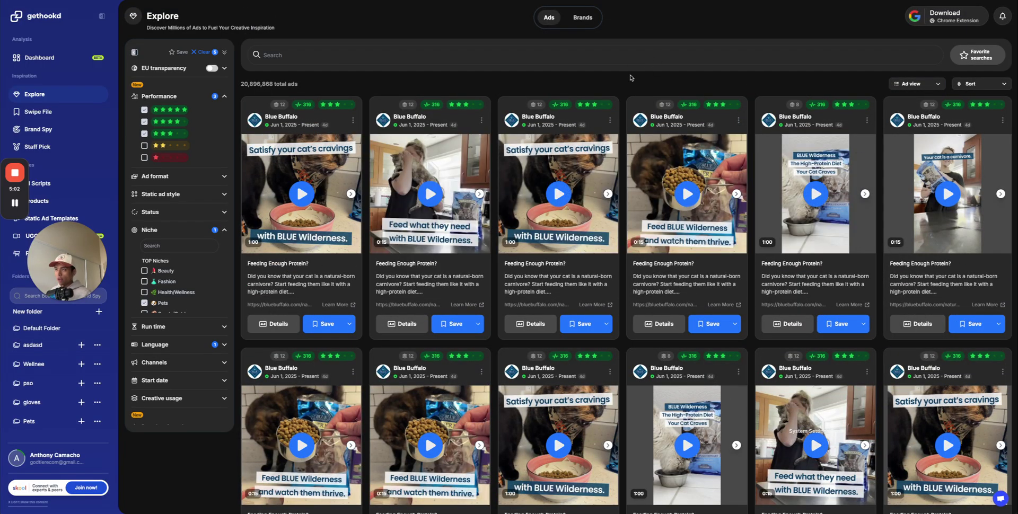
Enlarge the page display and hide the brand Blue Buffalo from the ad results
key(ctrl+plus)
key(ctrl+plus)
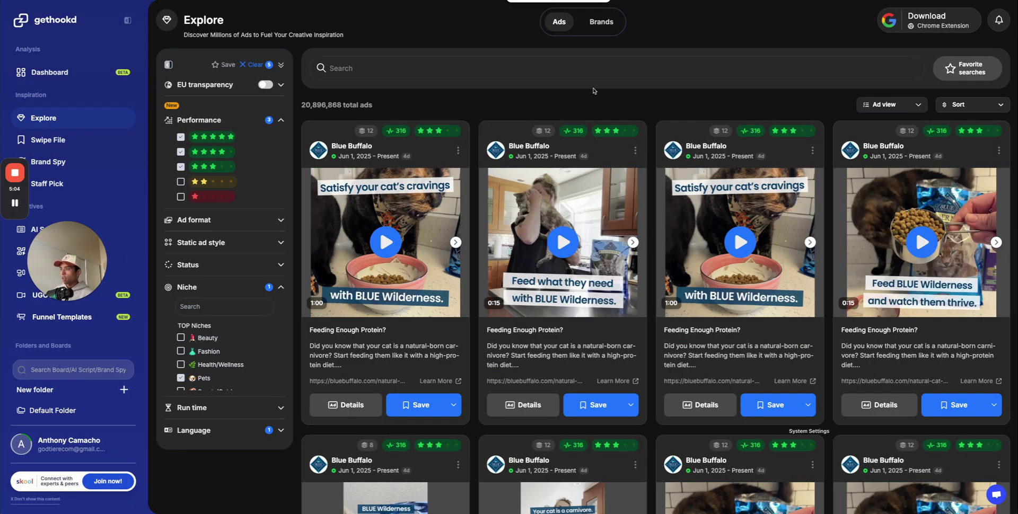
click(530, 62)
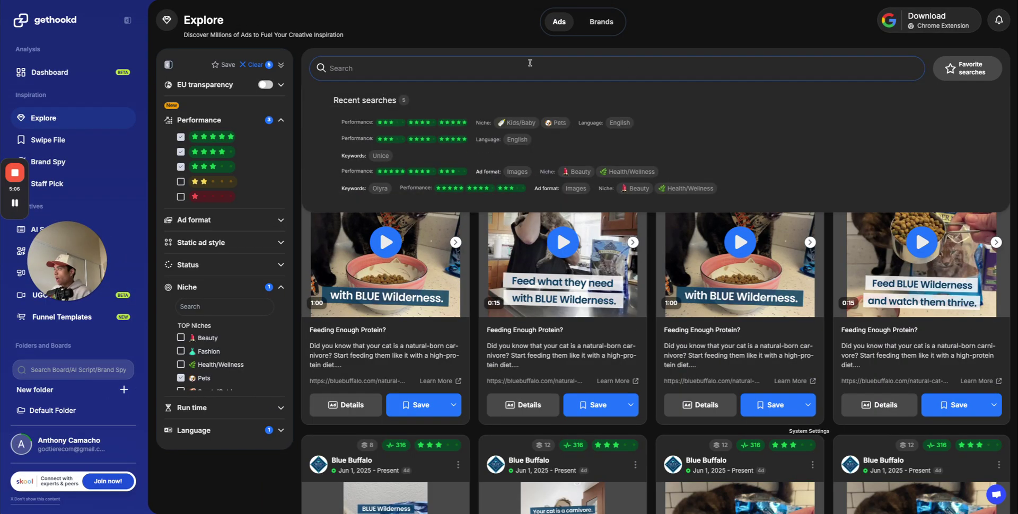
scroll(228, 265, down, 6)
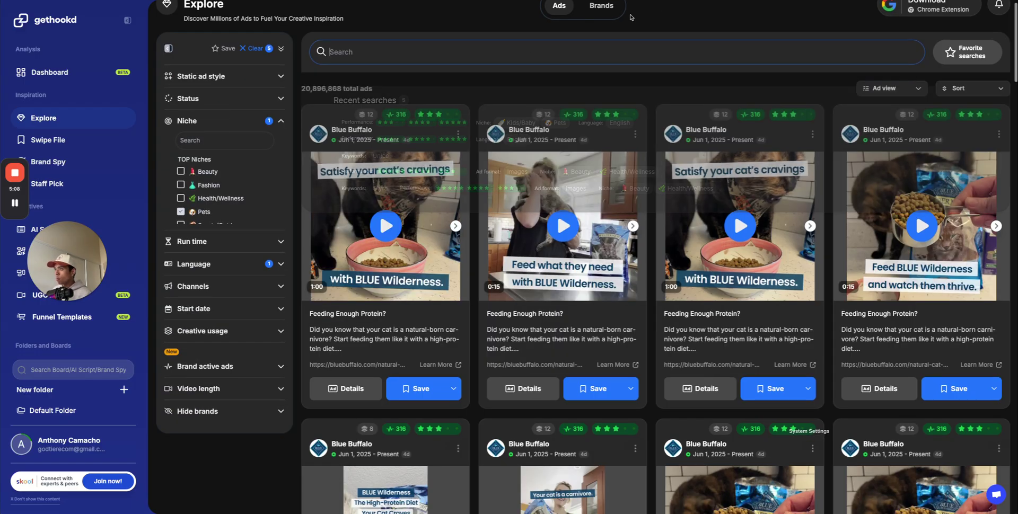
scroll(224, 371, down, 4)
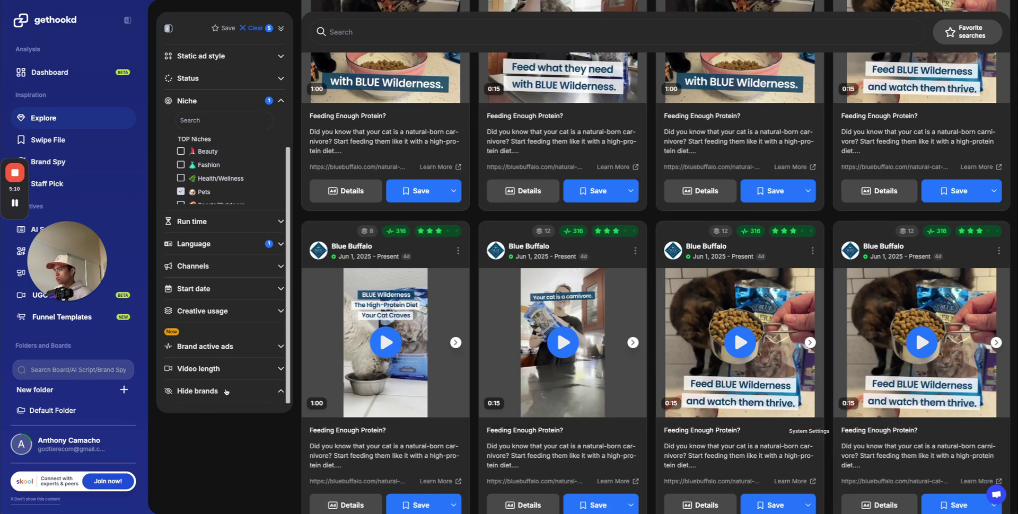
click(225, 393)
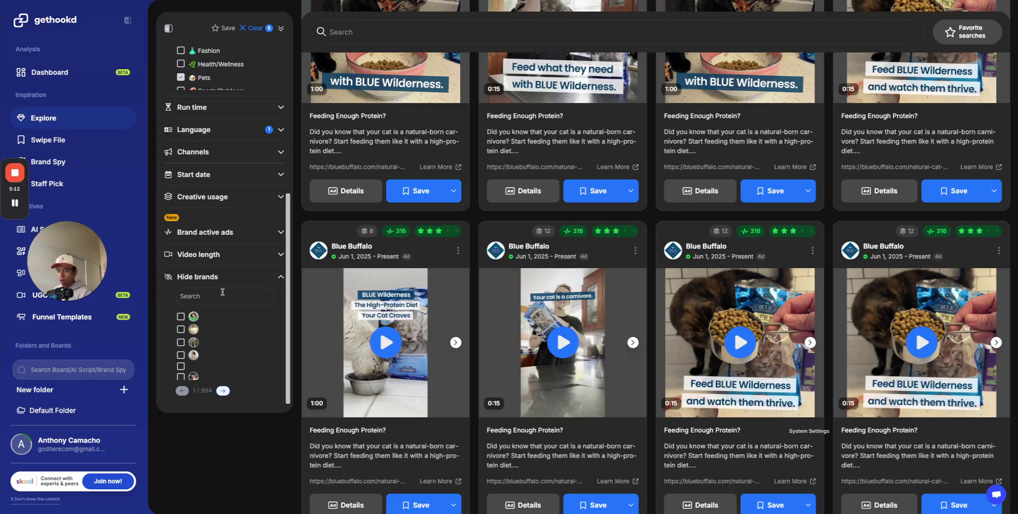
text(blue bu)
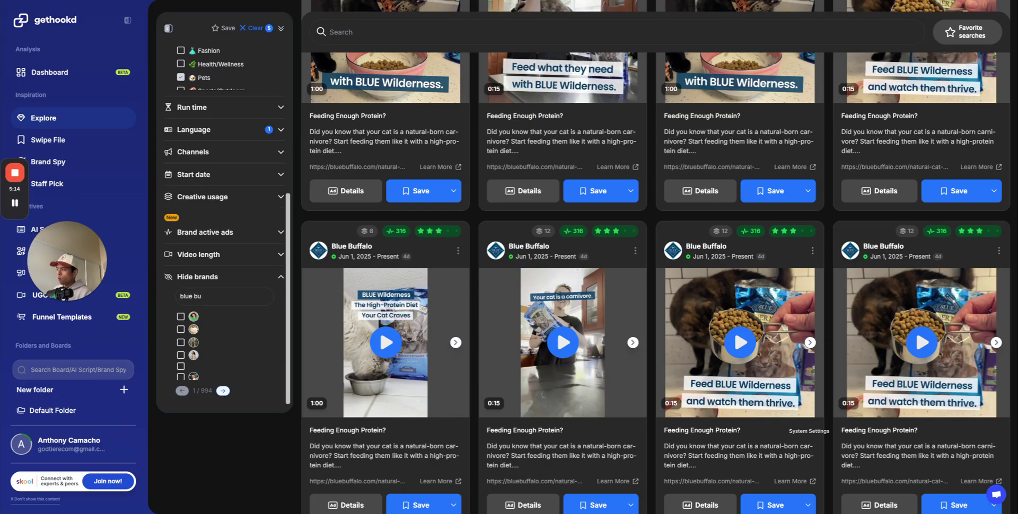
text(ffalo)
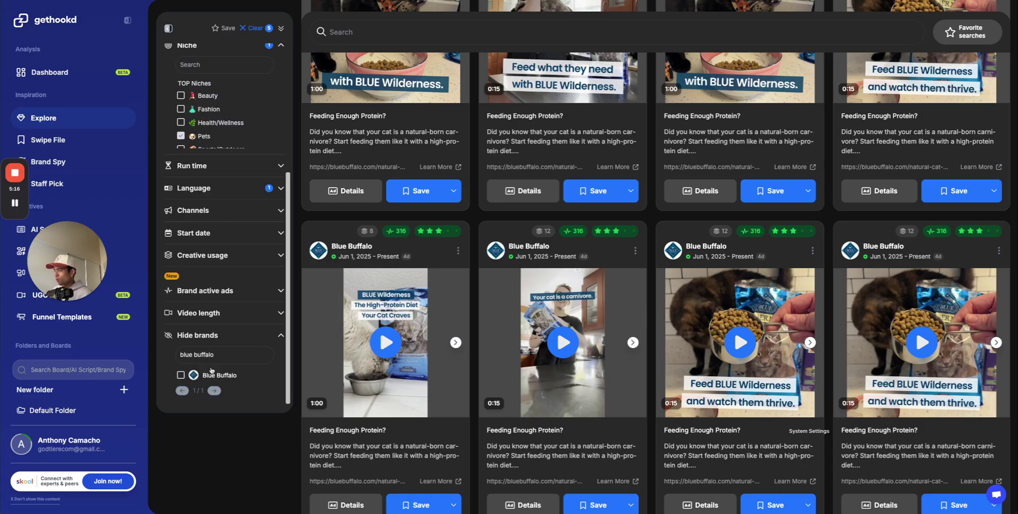
click(212, 373)
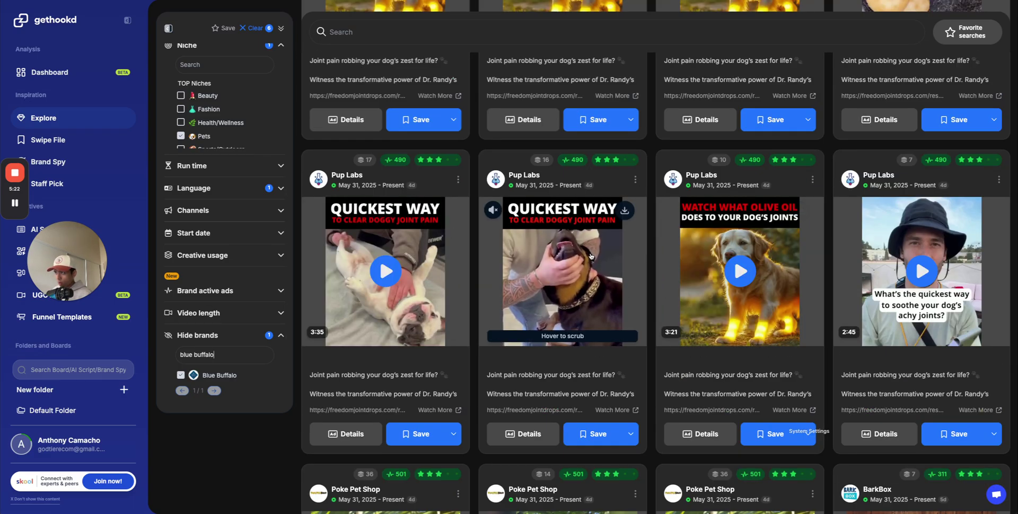
Open the landing page of the Pup Labs joint pain ad, check its website traffic with Similarweb, and return to the ad results
click(613, 410)
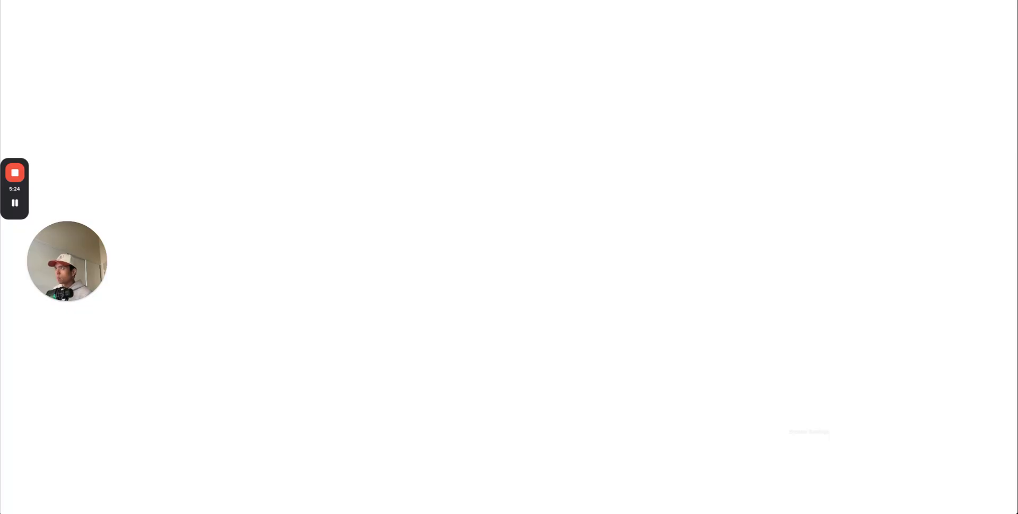
scroll(390, 110, down, 5)
scroll(389, 110, up, 5)
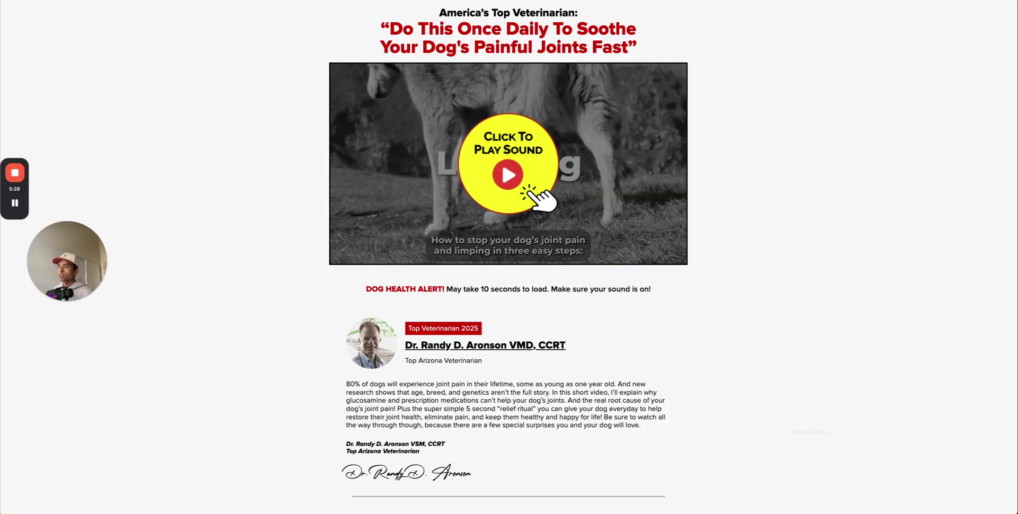
click(875, 0)
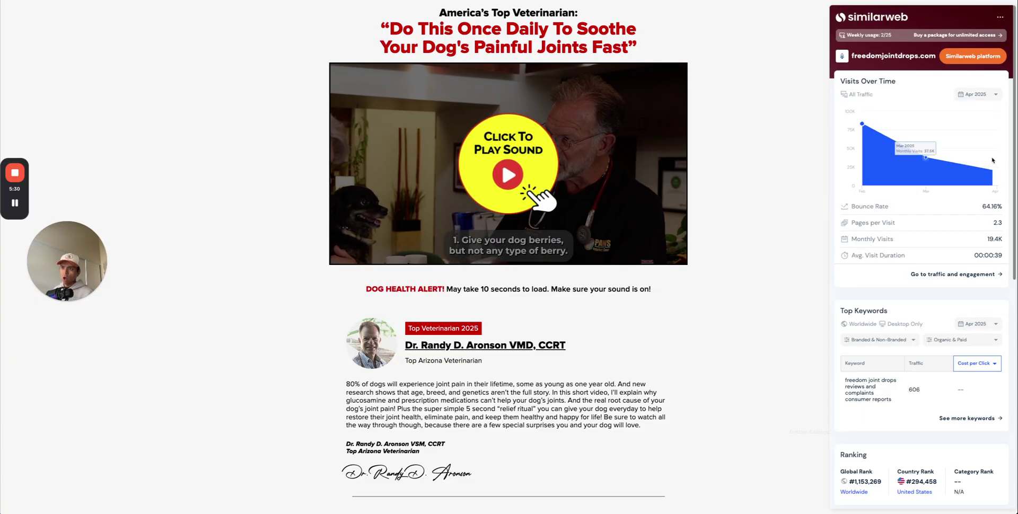
click(530, 0)
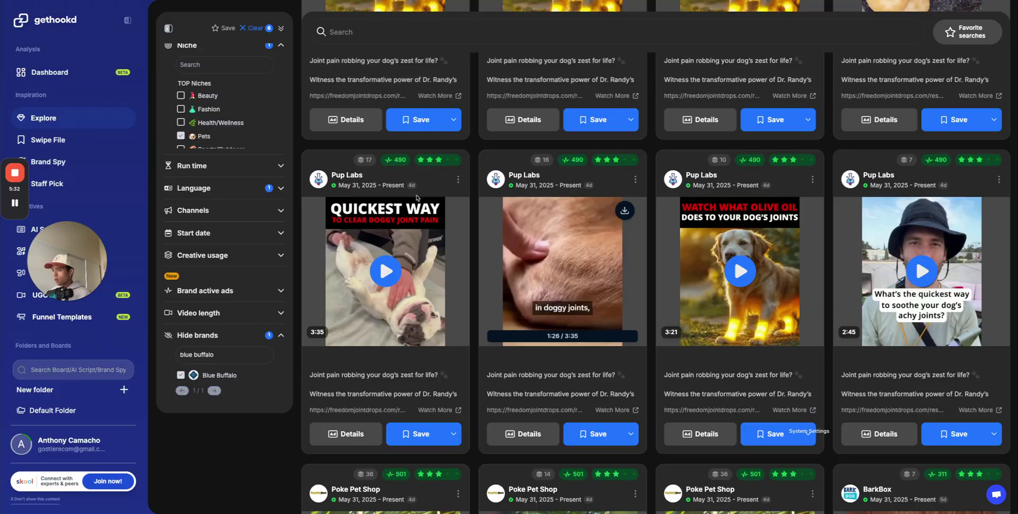
Look through the following Pets ads to spot brands that dominate the results or do not fit the product criteria
scroll(587, 180, down, 7)
scroll(587, 181, down, 6)
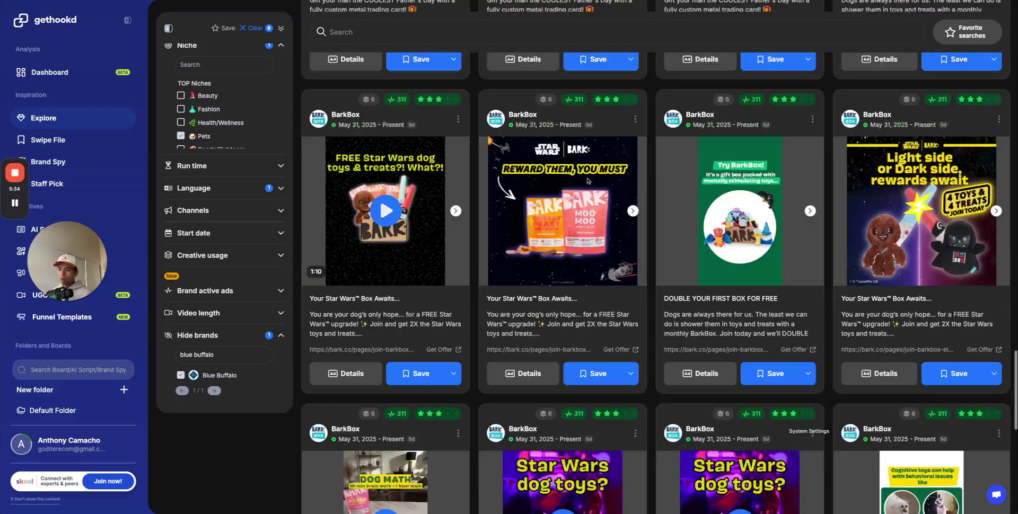
click(530, 0)
click(451, 0)
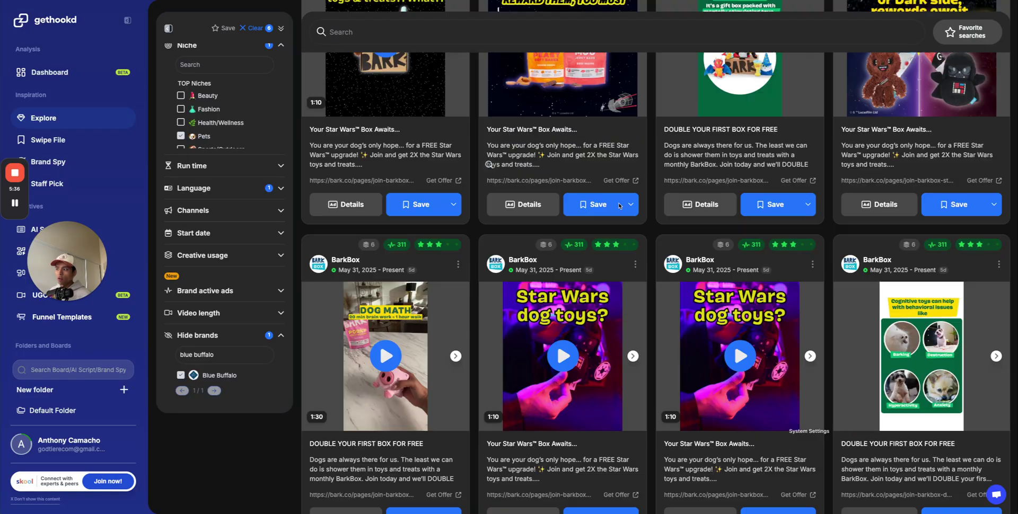
scroll(618, 208, down, 6)
scroll(620, 213, down, 1)
scroll(619, 212, down, 7)
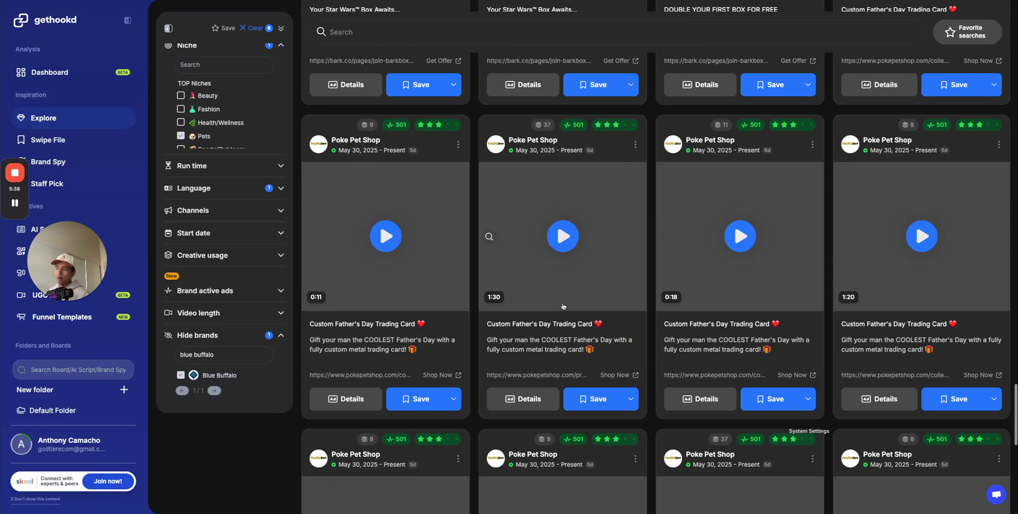
scroll(555, 289, down, 4)
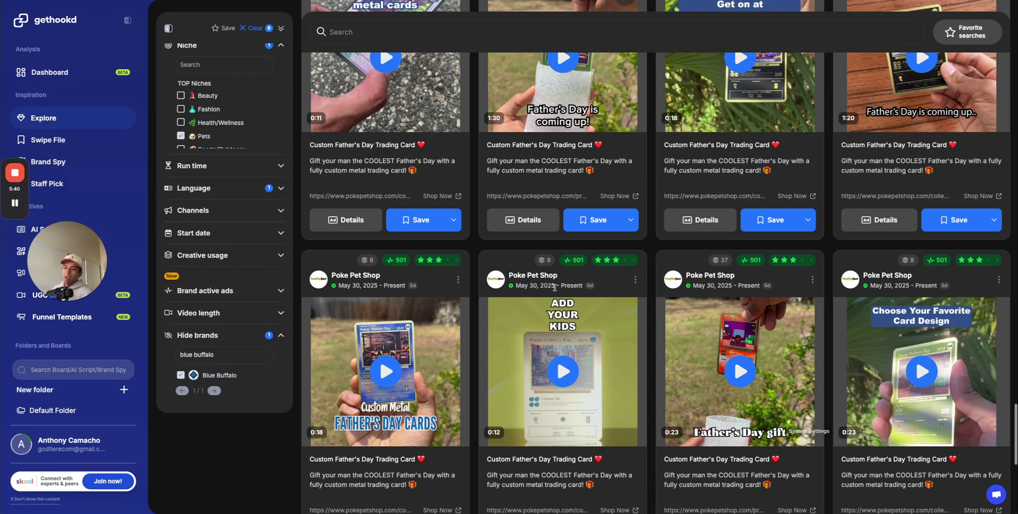
Hide the brand Poke Pet Shop from the ad results
click(228, 357)
triple_click(228, 356)
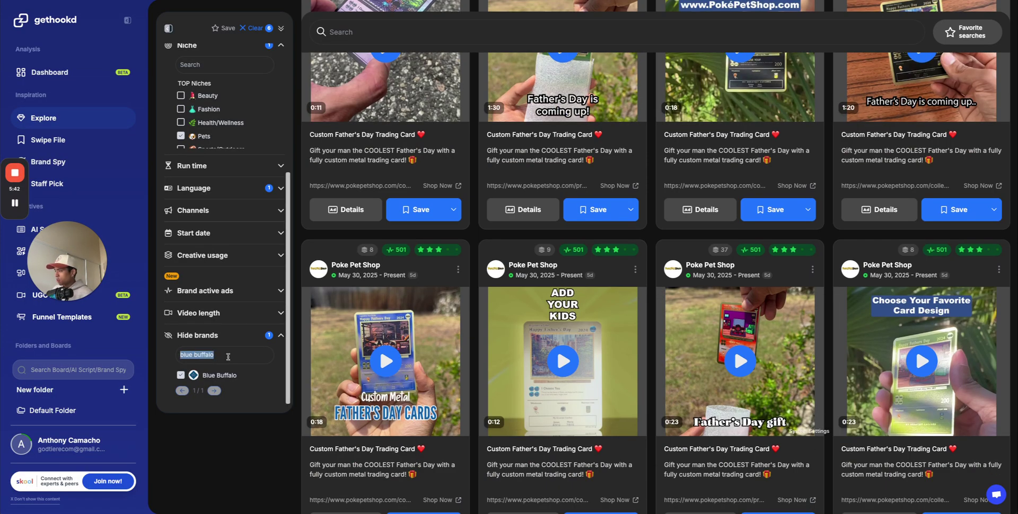
text(poke pet shop)
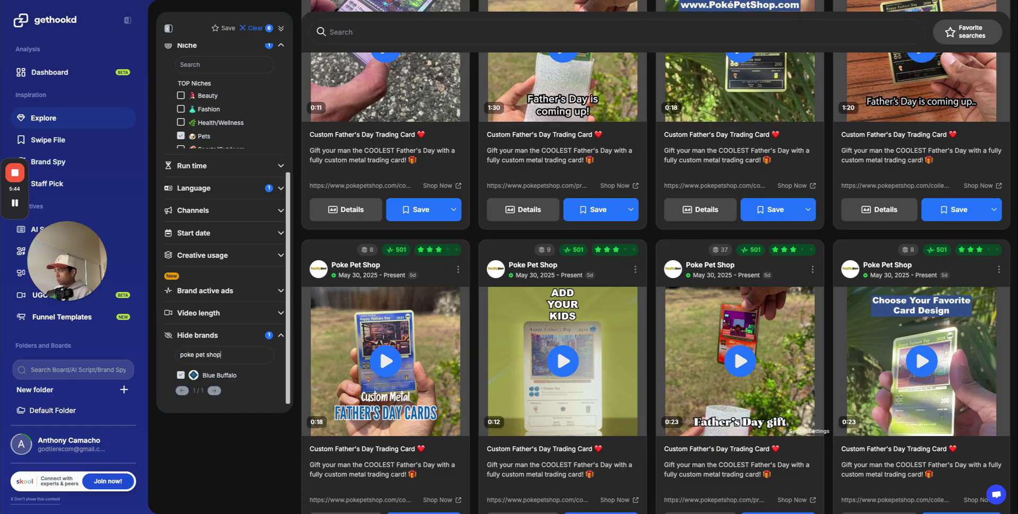
click(223, 375)
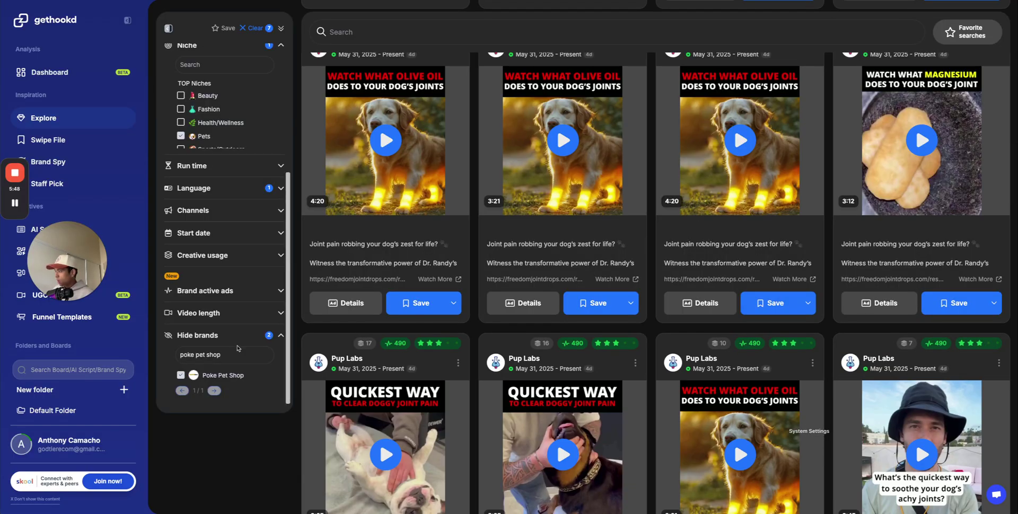
Hide the brands Pup Labs and Wowpetsmart from the ad results as well
triple_click(236, 348)
text(pupb)
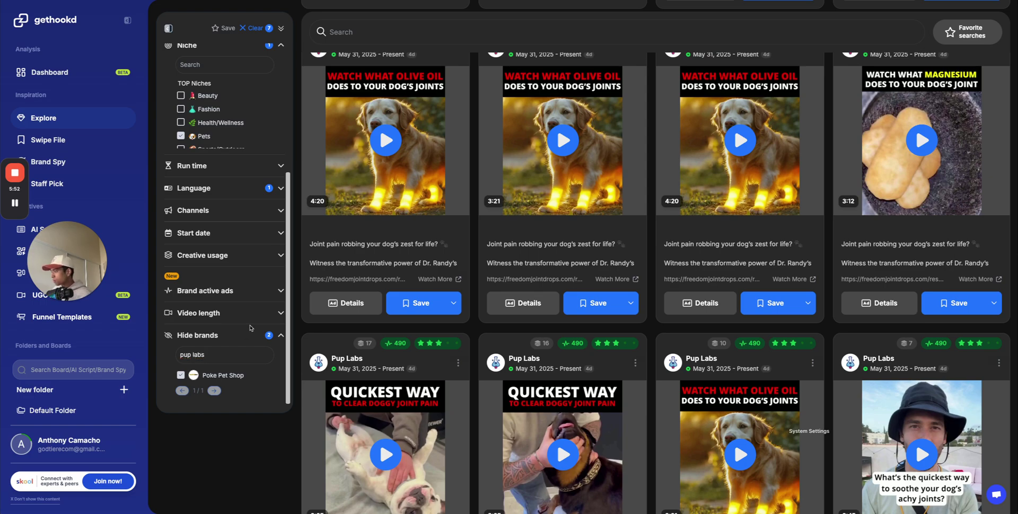
click(215, 375)
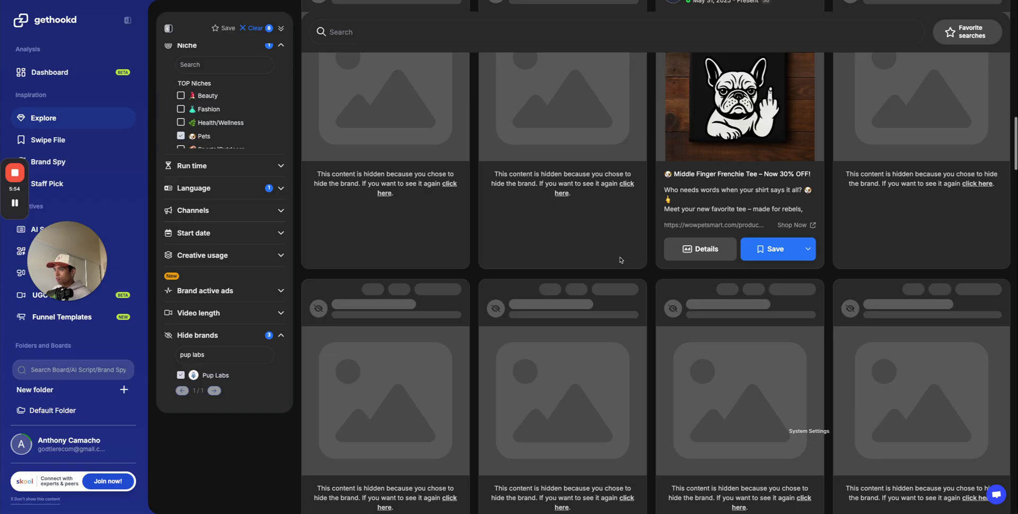
triple_click(213, 352)
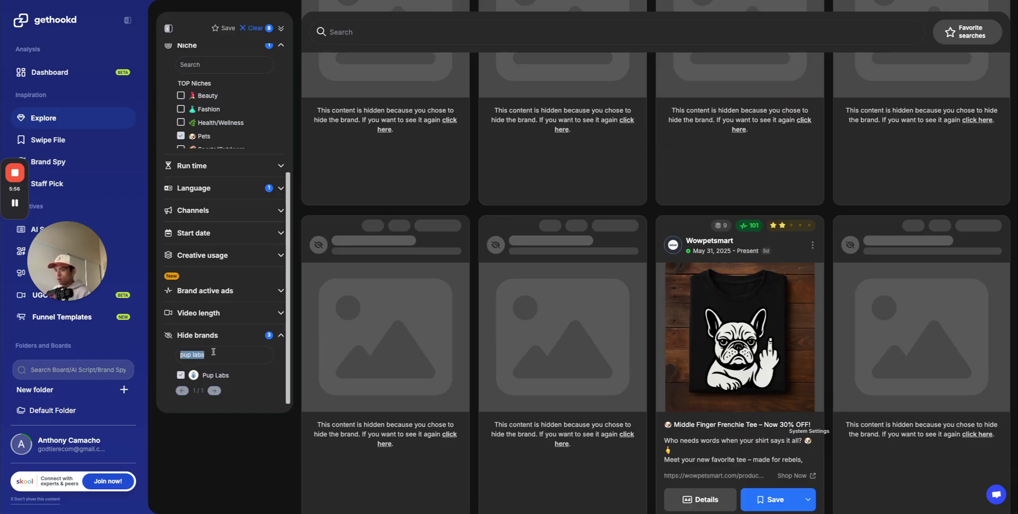
text(Wowpetsmart)
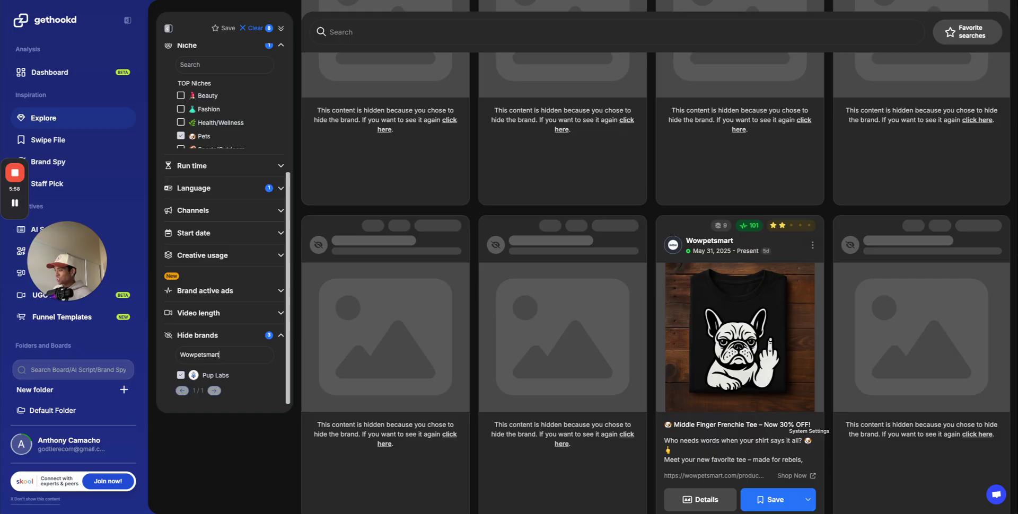
click(206, 375)
Open the landing page of the BarkBox cognitive toys ad, skim the subscription offer, and close the page
scroll(774, 369, down, 1)
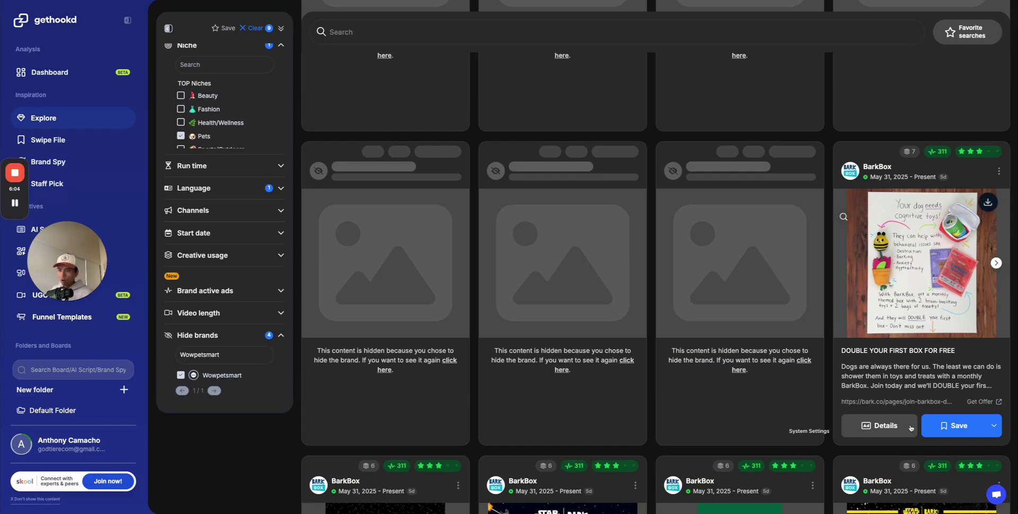
click(911, 428)
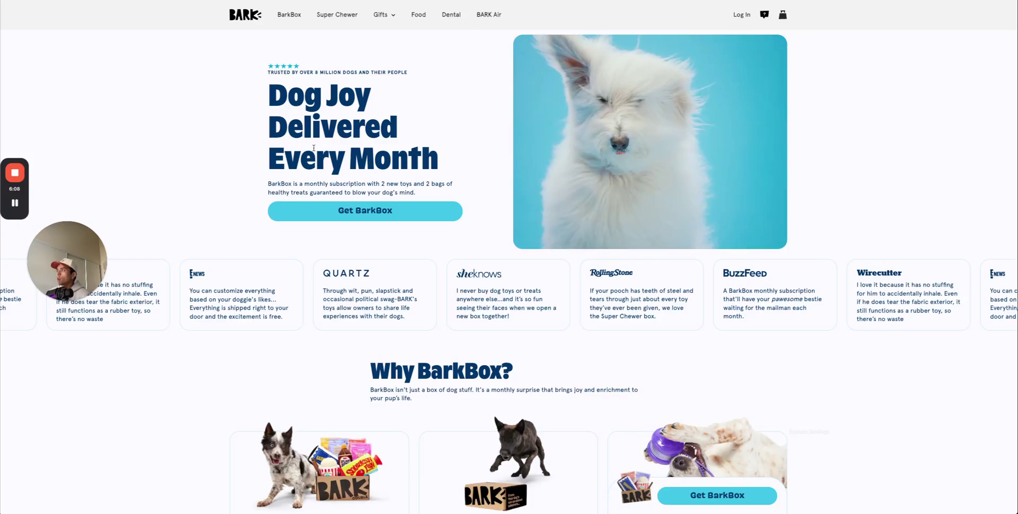
scroll(277, 145, down, 5)
scroll(424, 117, up, 5)
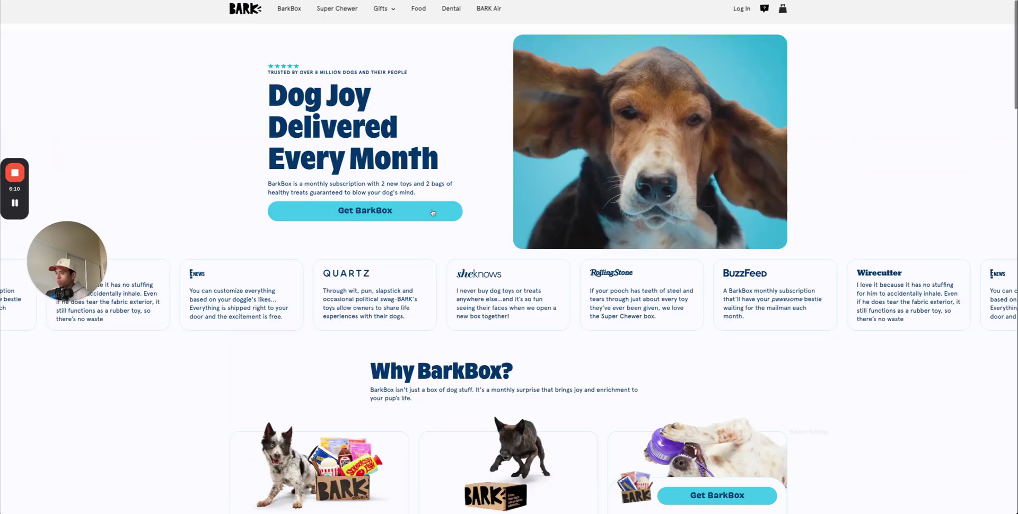
scroll(549, 86, down, 5)
key(super+w)
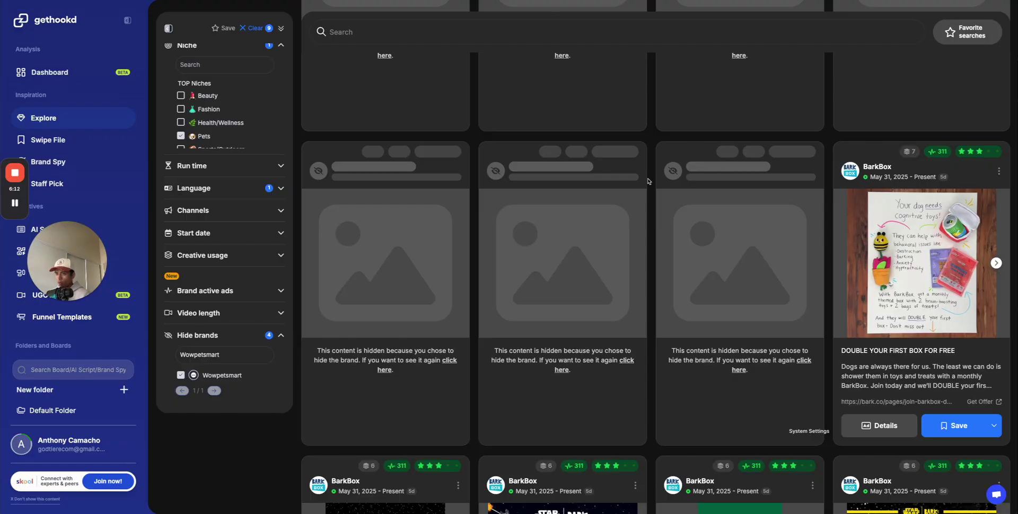
Hide the brand BarkBox from the ad results
scroll(647, 181, down, 4)
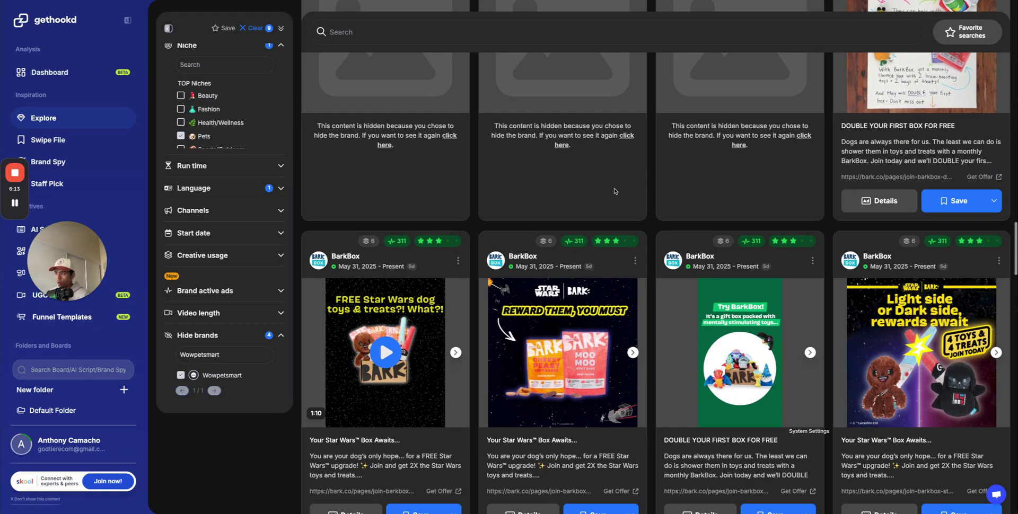
double_click(230, 359)
text(barkbox)
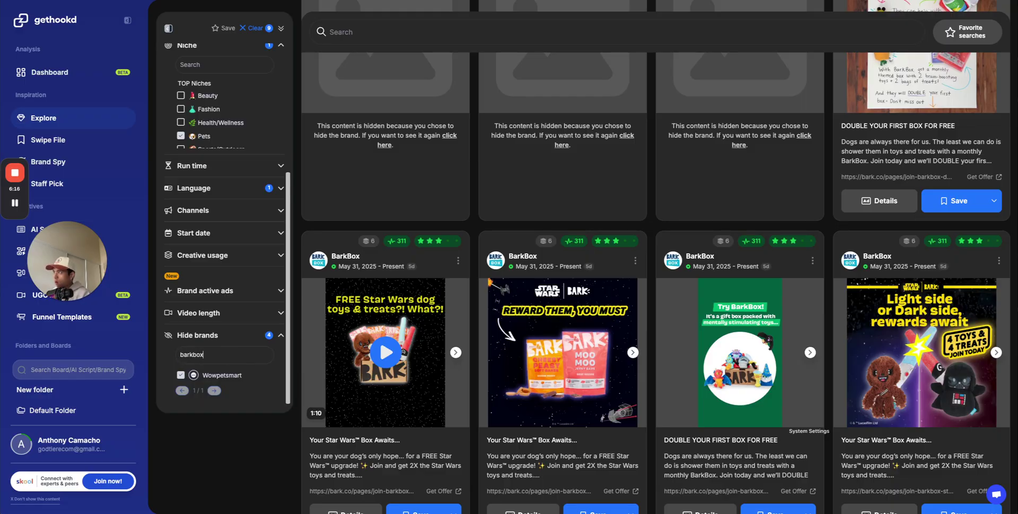
click(181, 375)
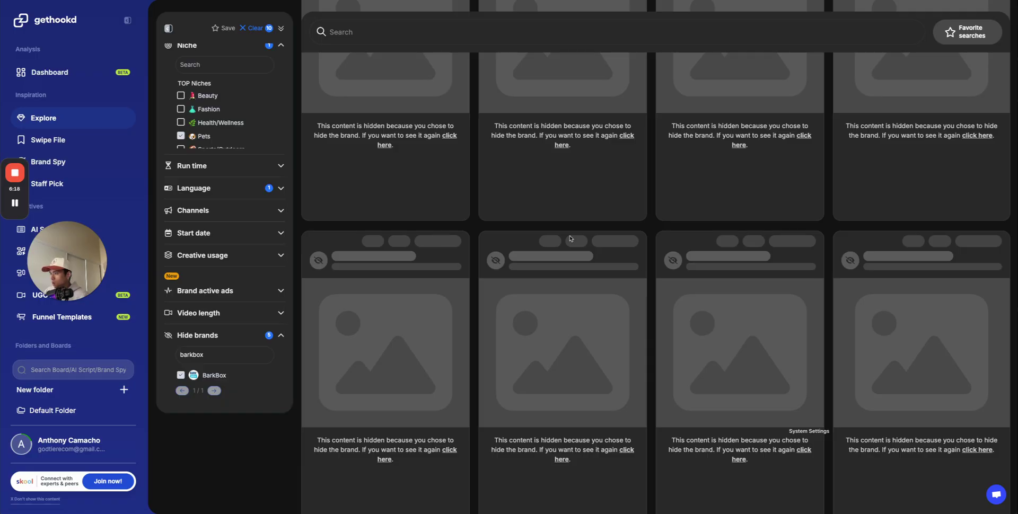
Open the product page of the Cheerble Wicked Ball Air ad, review the product details, and leave the page
scroll(581, 239, down, 5)
scroll(581, 239, down, 3)
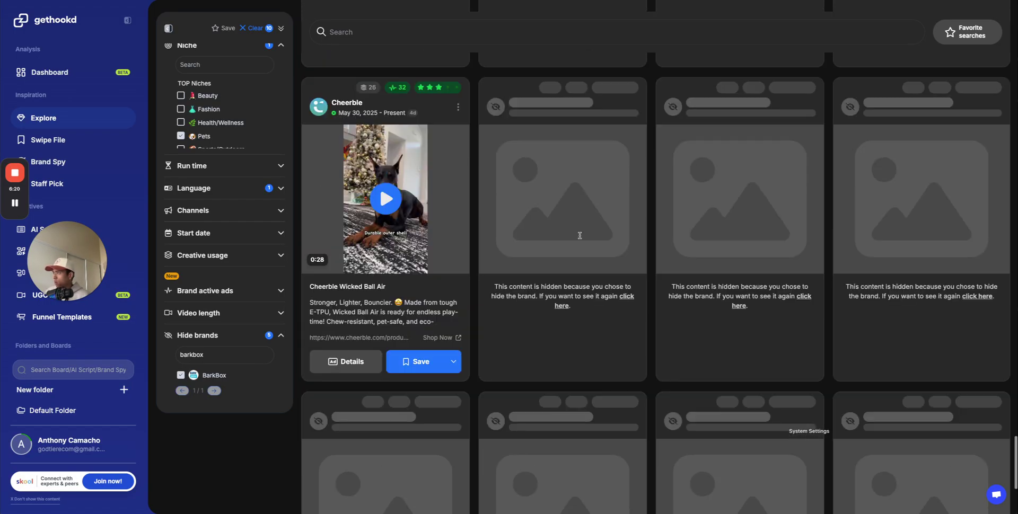
click(440, 339)
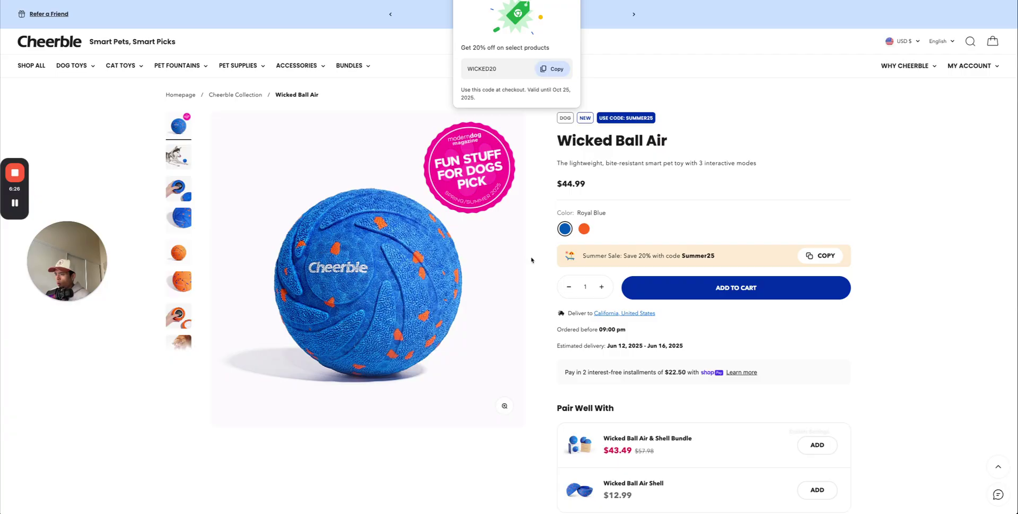
scroll(512, 208, down, 15)
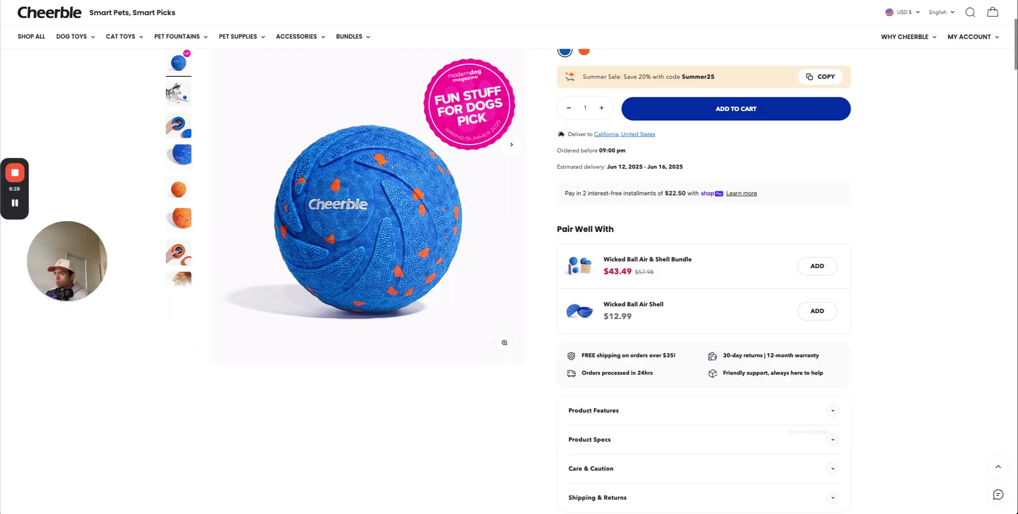
scroll(512, 209, down, 12)
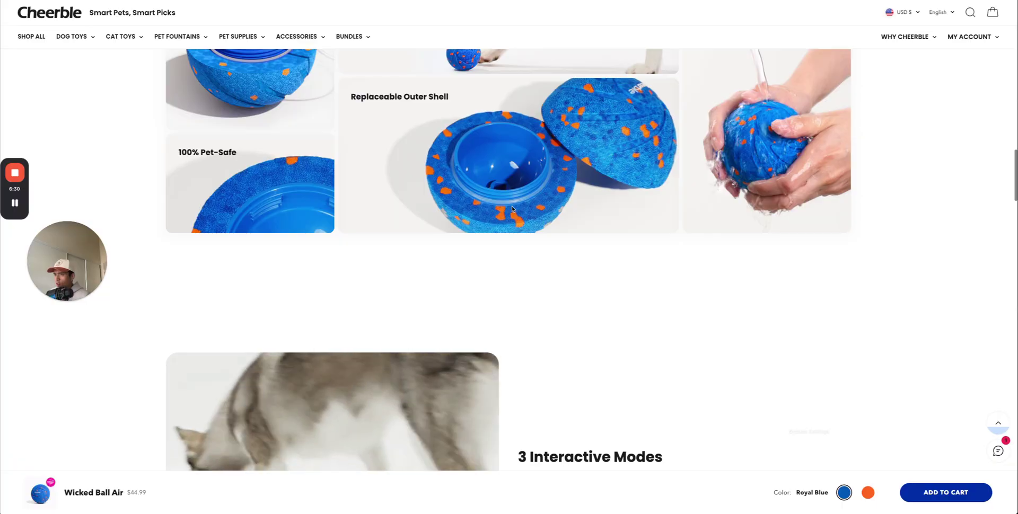
scroll(512, 209, up, 20)
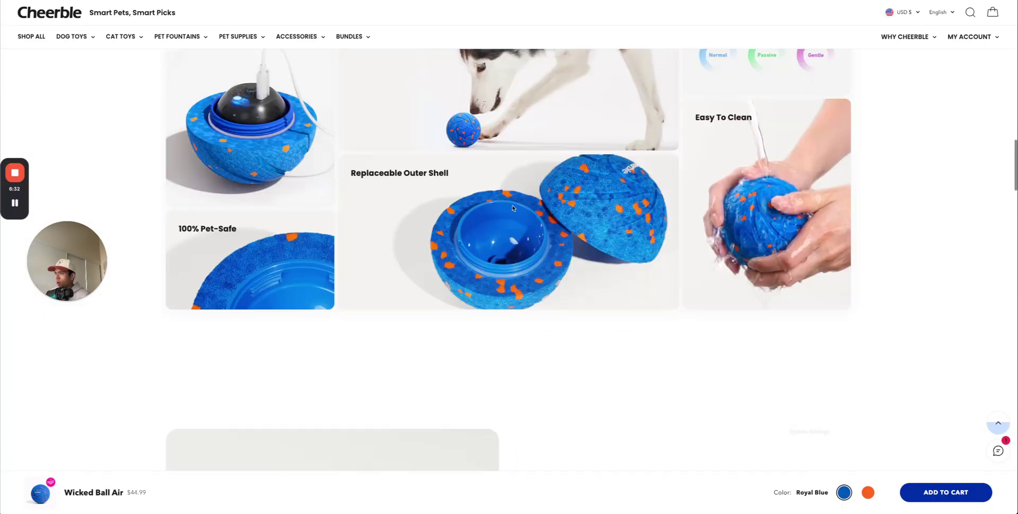
click(538, 2)
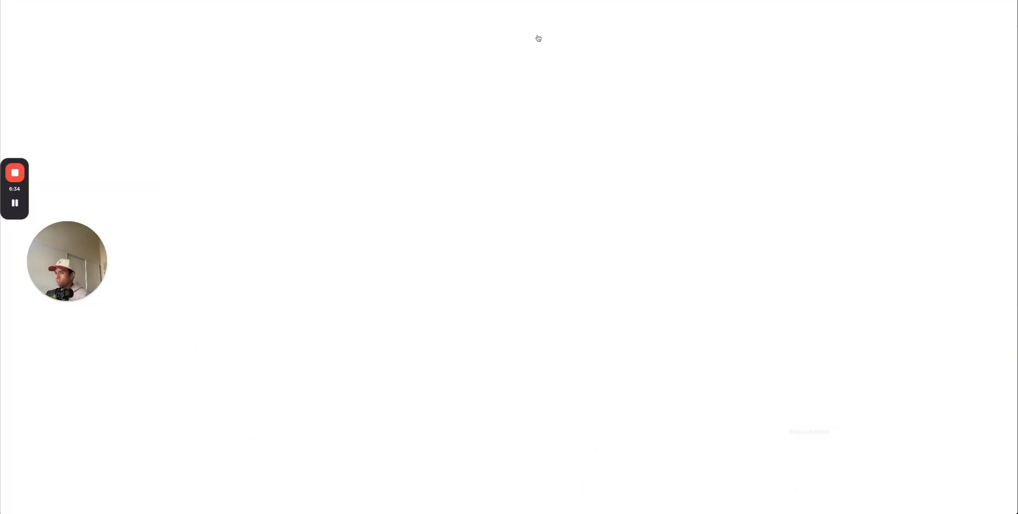
Examine the remaining pet ads, including those from Native Pet, FUNNYFUZZY and PetLab Co., for a product matching the criteria
scroll(366, 215, down, 3)
scroll(365, 215, down, 5)
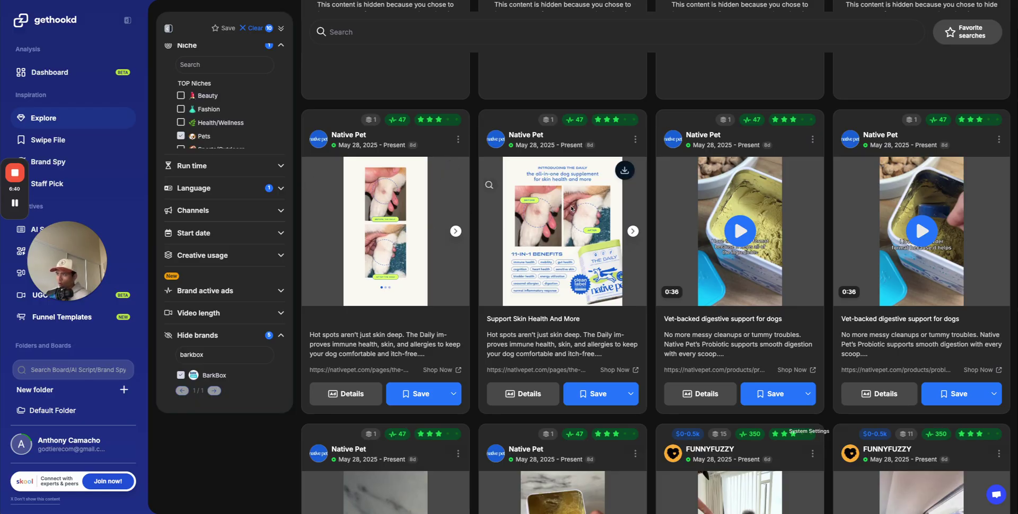
scroll(551, 239, down, 4)
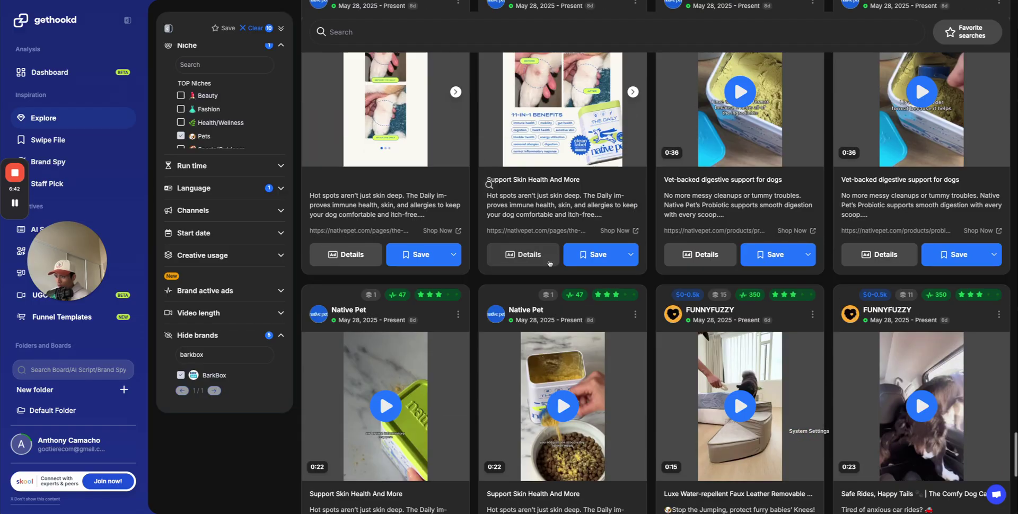
scroll(551, 239, up, 2)
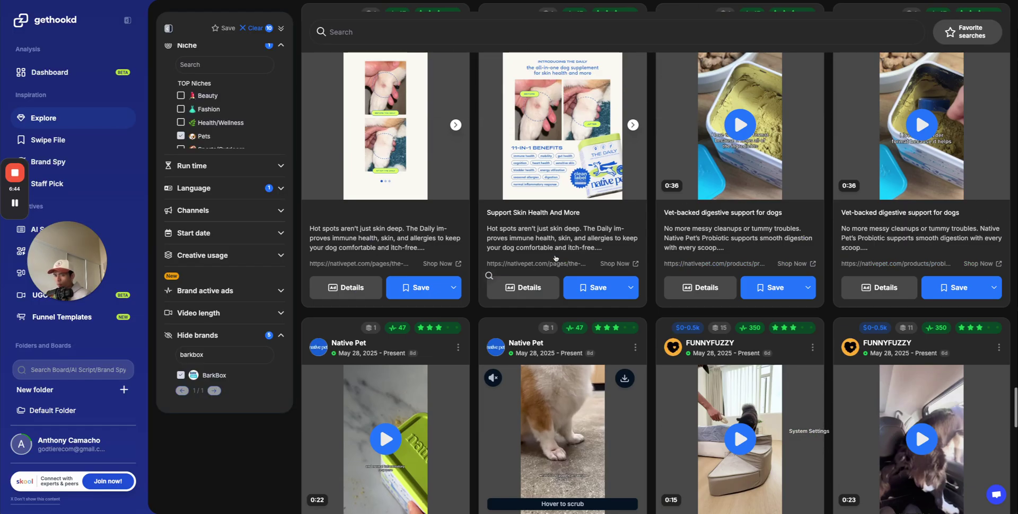
scroll(544, 205, down, 3)
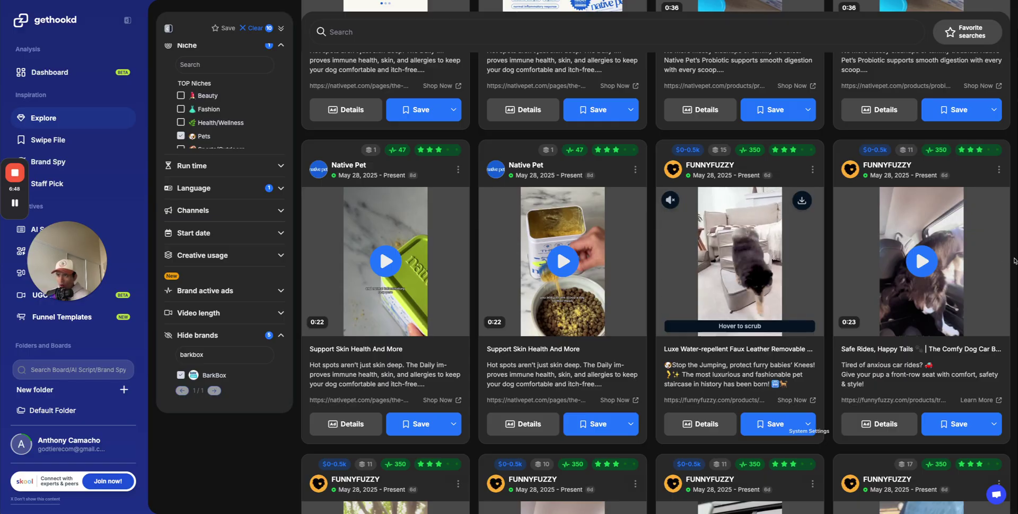
mouse_move(969, 262)
scroll(969, 262, down, 5)
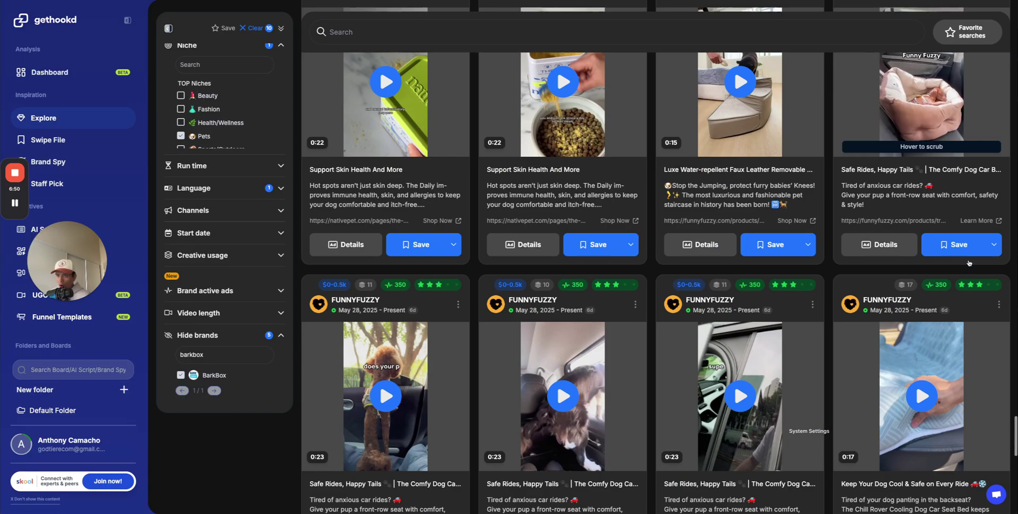
scroll(969, 262, down, 2)
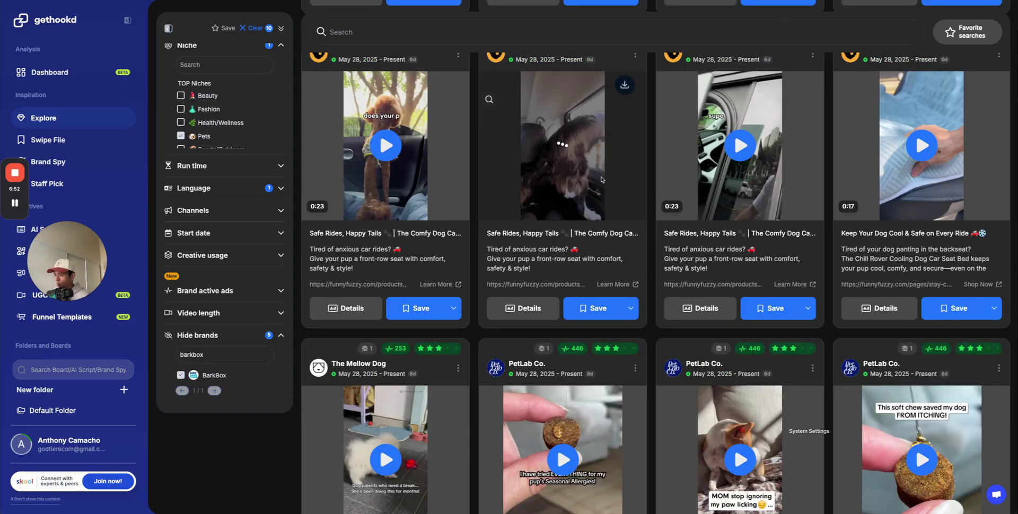
scroll(603, 179, down, 4)
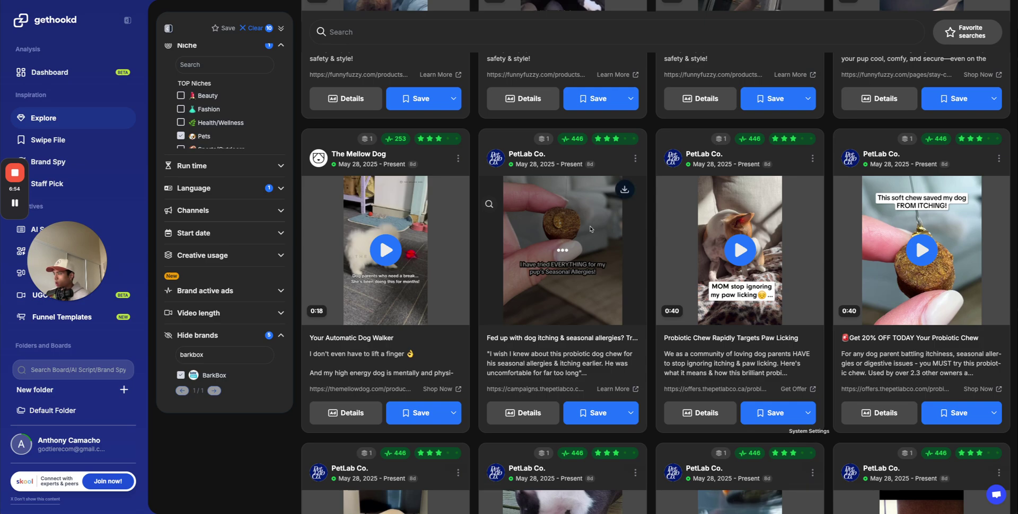
Open the product page of The Mellow Dog's Automatic Dog Walker ad, skim the product details, and close the page
scroll(589, 226, down, 3)
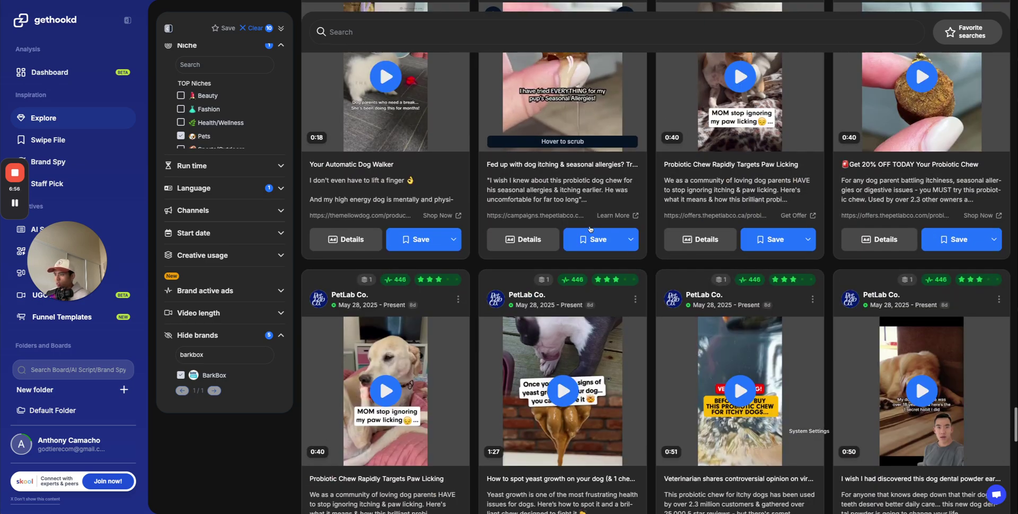
scroll(590, 229, up, 2)
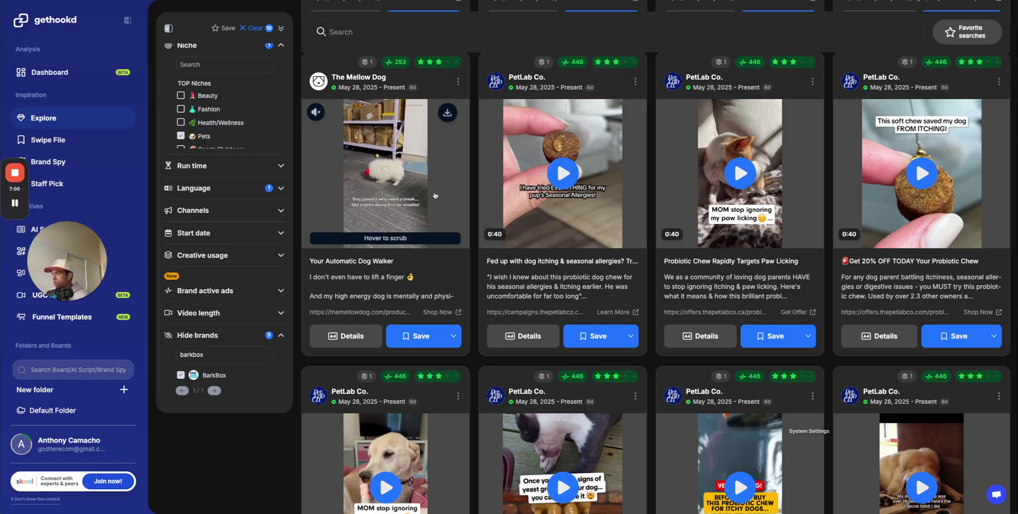
click(432, 312)
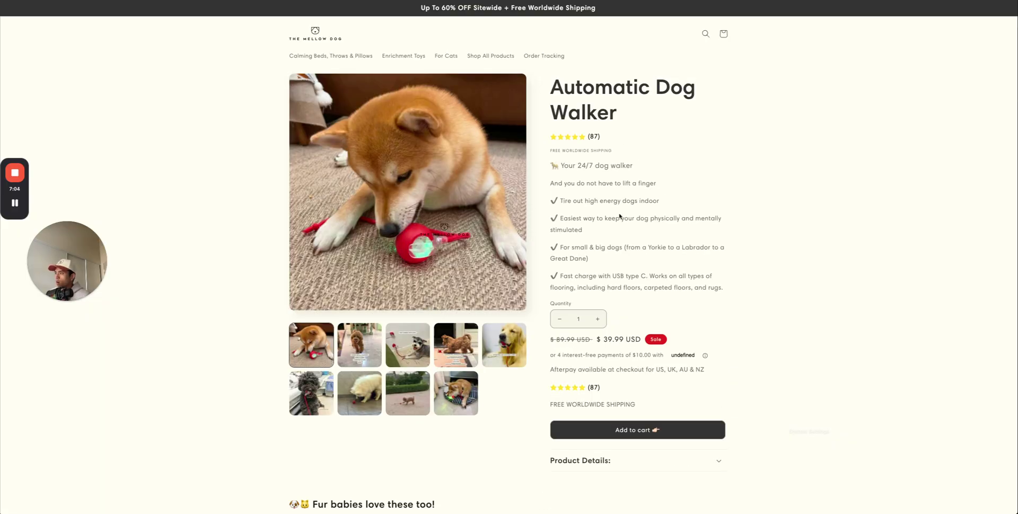
scroll(491, 231, down, 17)
scroll(493, 225, up, 17)
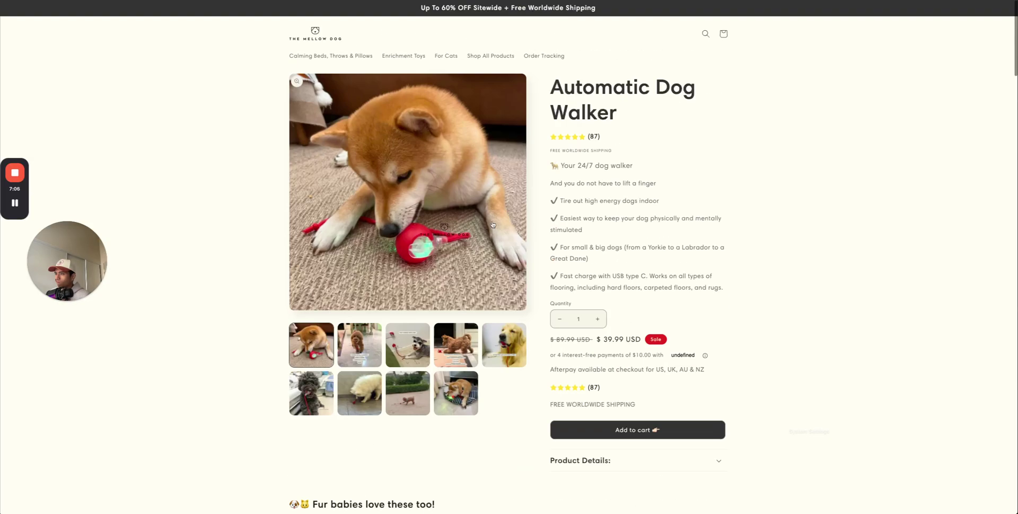
key(ctrl+w)
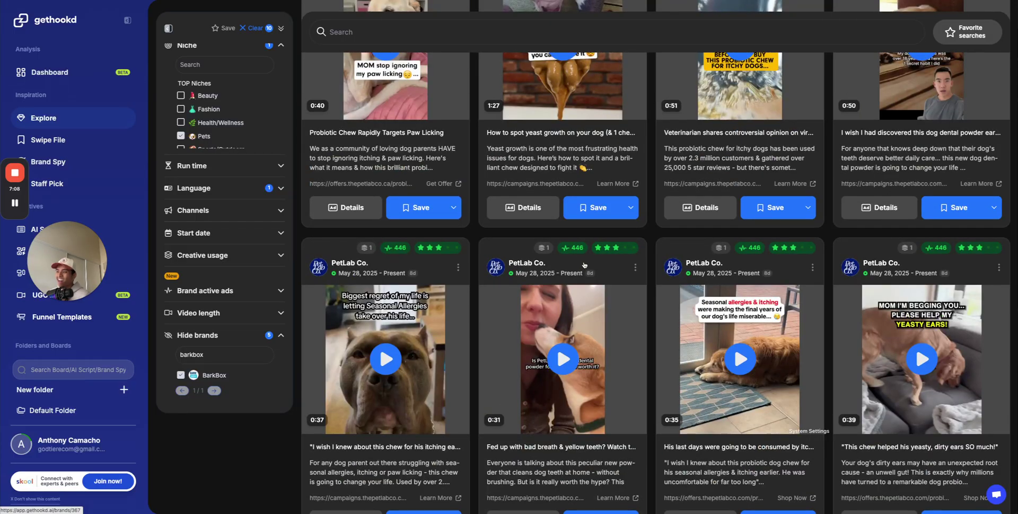
Examine the next pet ads, including those from PetLab Co., Dog is Human and Dr. Paws Choice, for a product matching the criteria
scroll(584, 266, down, 5)
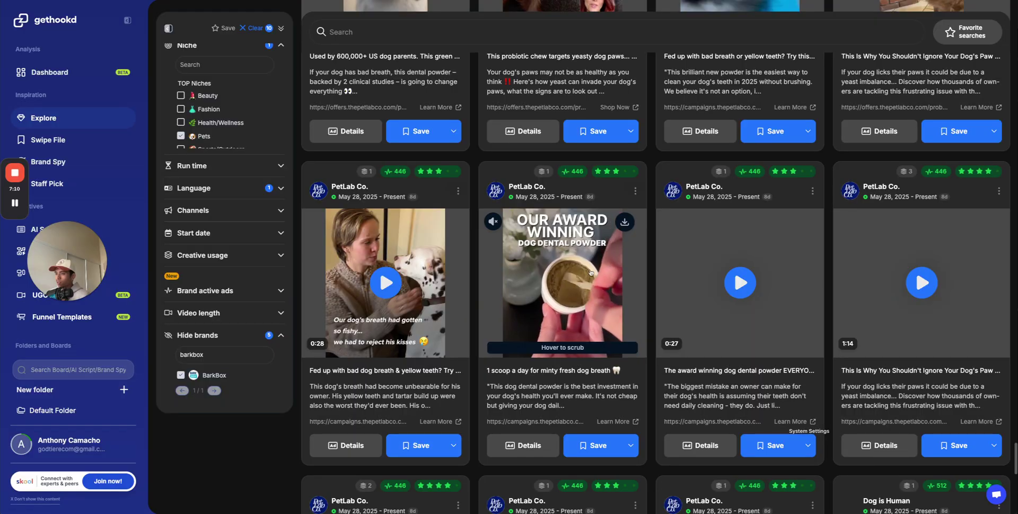
scroll(590, 272, down, 10)
scroll(714, 283, up, 2)
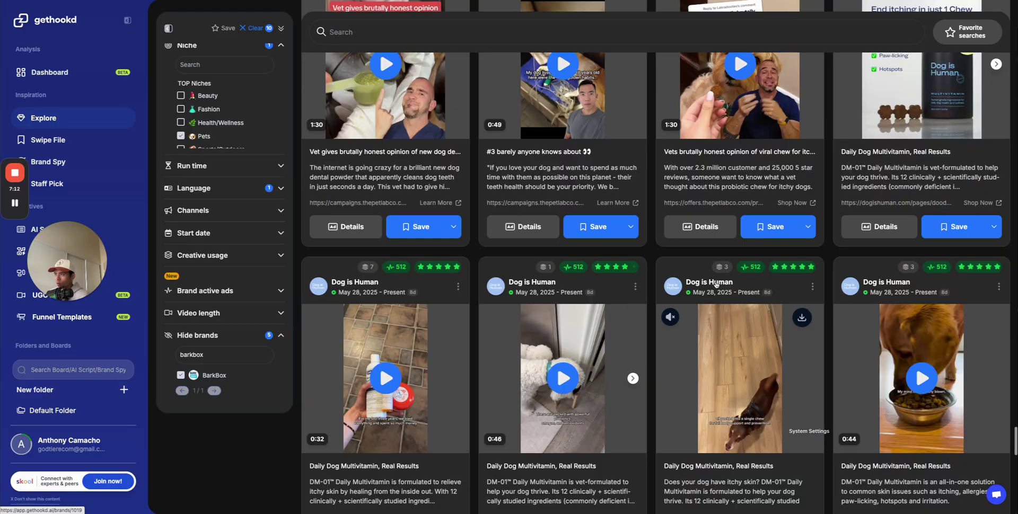
scroll(716, 285, up, 2)
scroll(716, 285, down, 5)
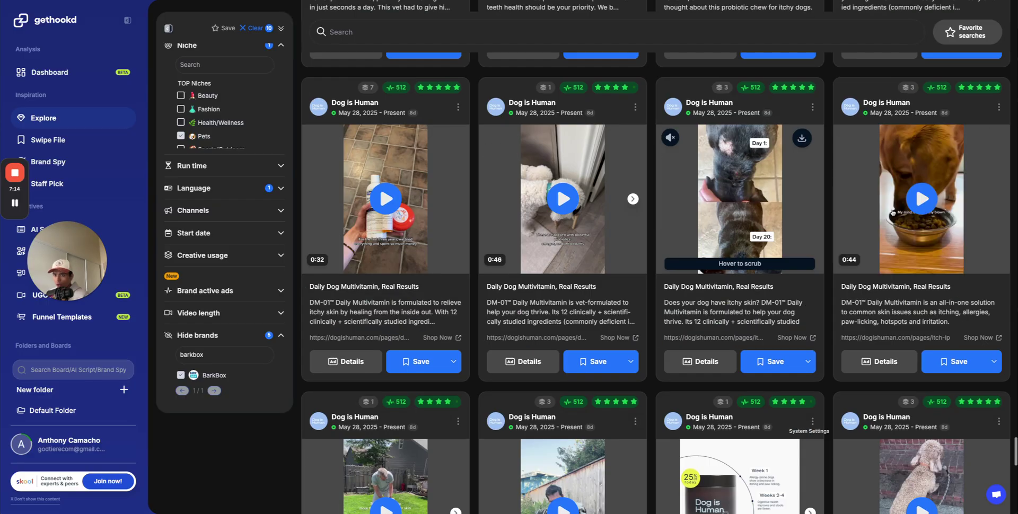
scroll(892, 212, down, 10)
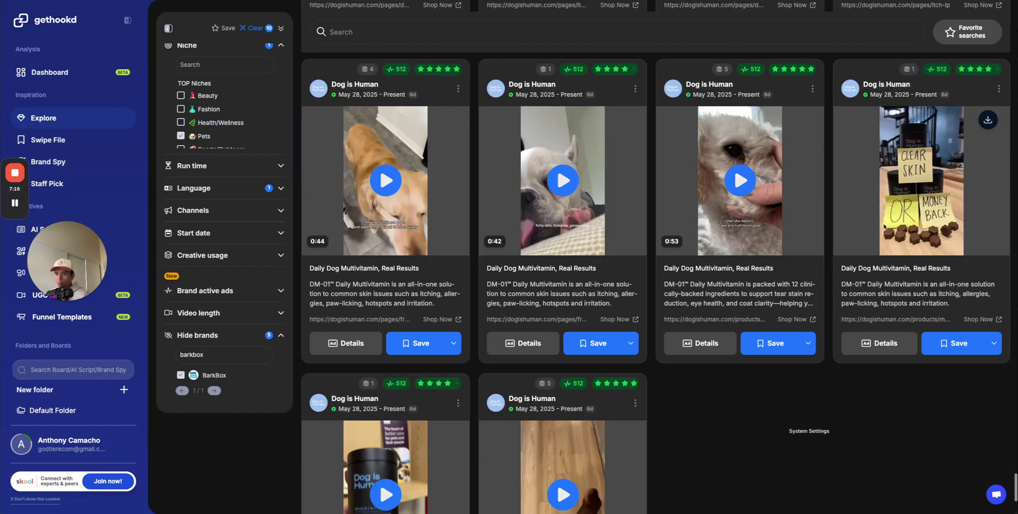
scroll(454, 246, down, 4)
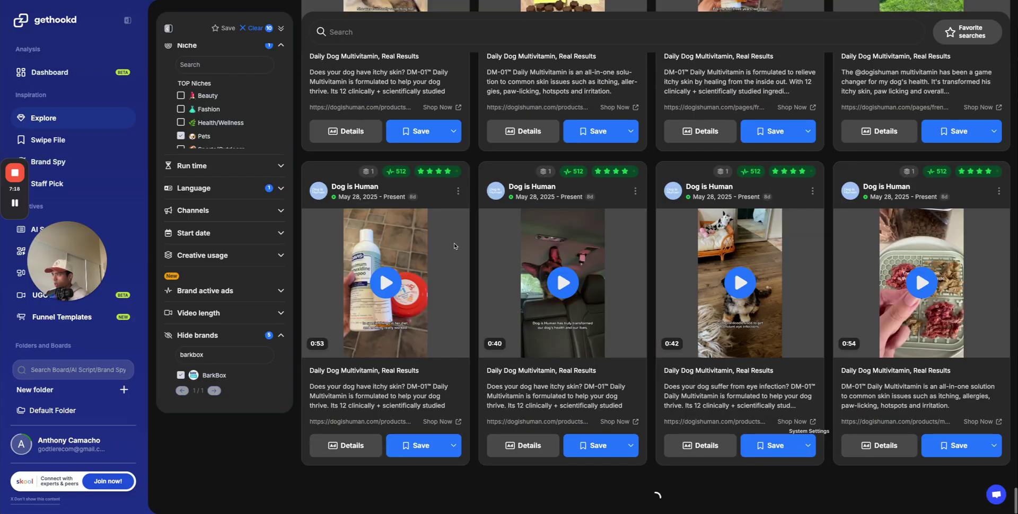
scroll(455, 246, down, 5)
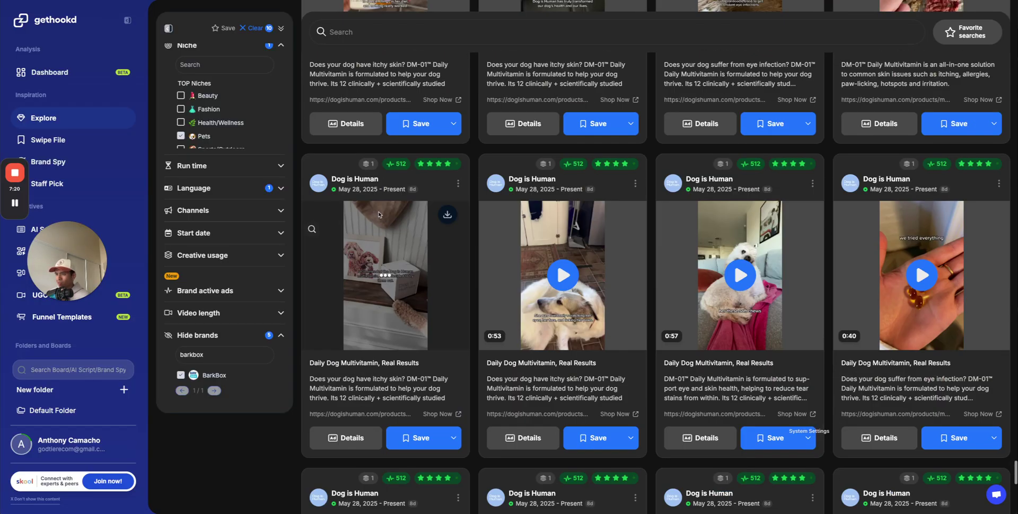
scroll(379, 215, down, 3)
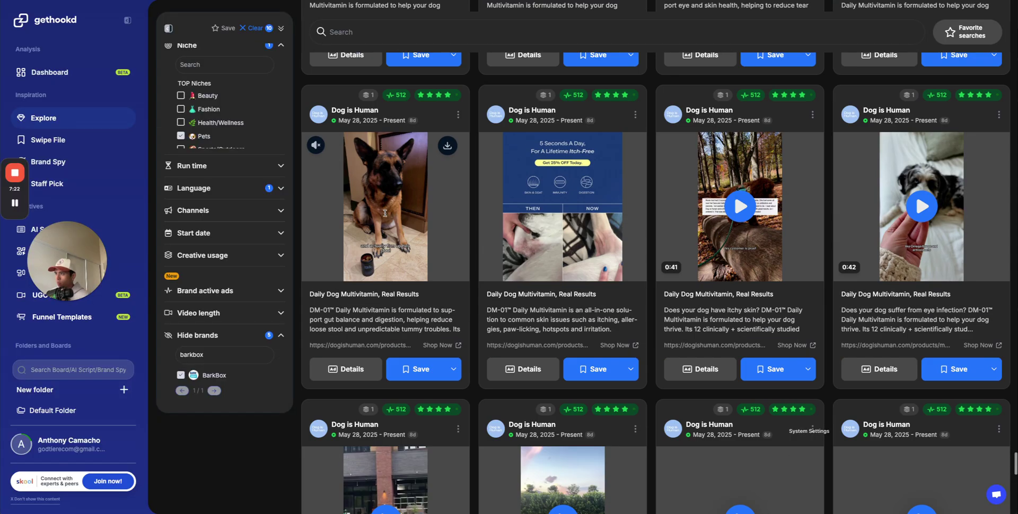
scroll(385, 213, down, 3)
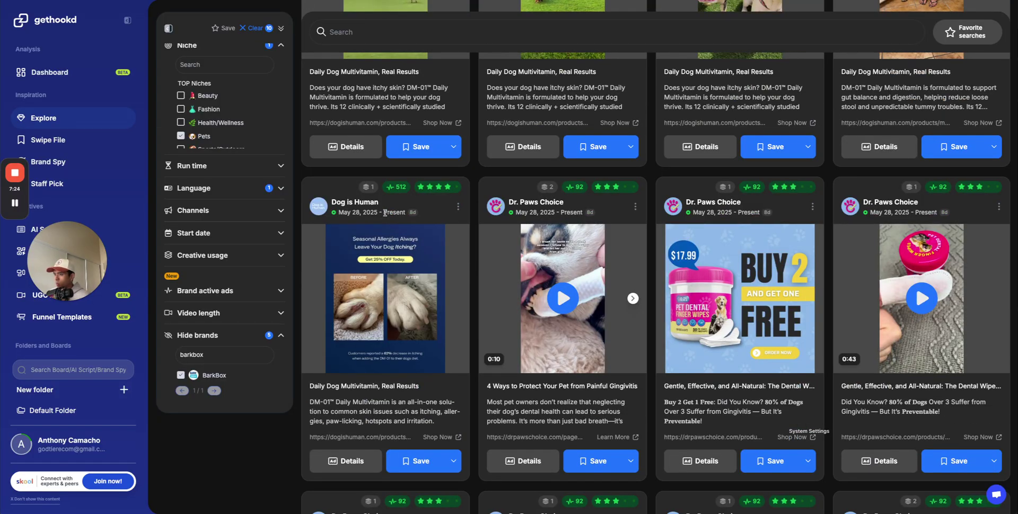
scroll(385, 213, down, 5)
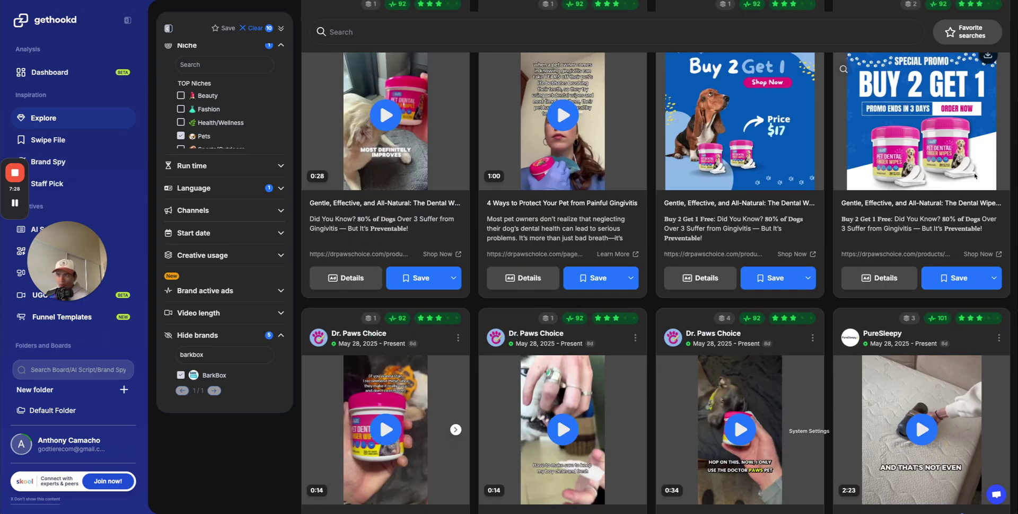
Open the Dr. Paws Choice gingivitis ad's landing page, dismiss the discount popup, review the dental wipes offer and site traffic, and return to the ads
scroll(626, 443, up, 3)
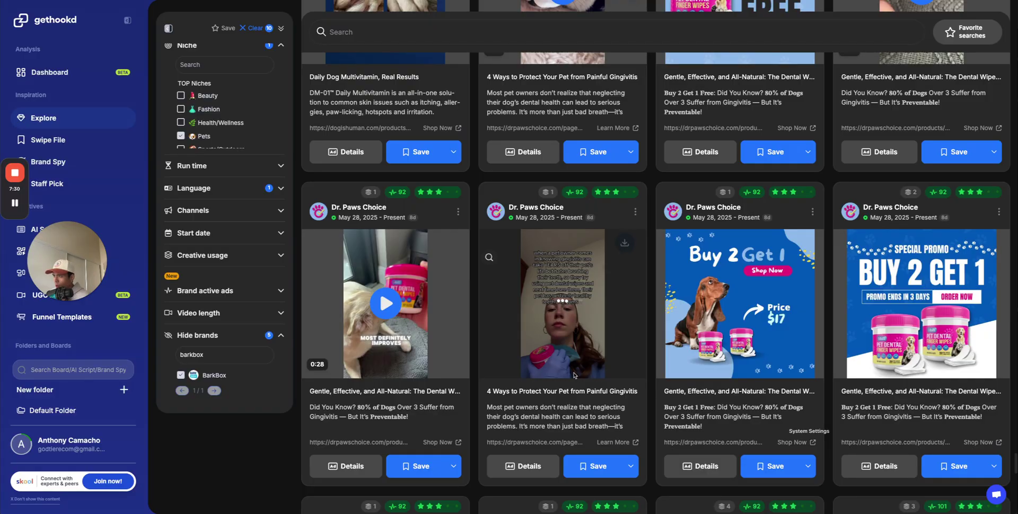
click(624, 442)
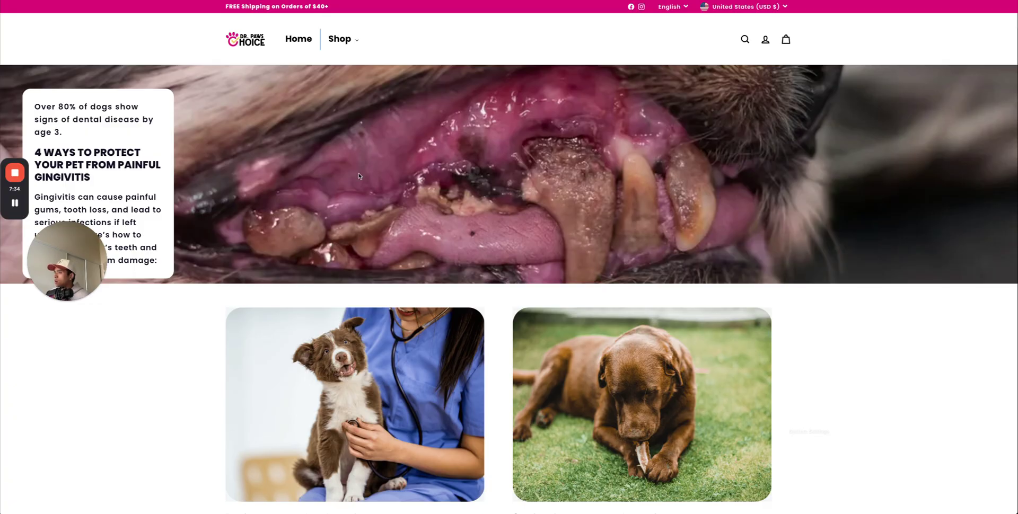
scroll(491, 161, down, 20)
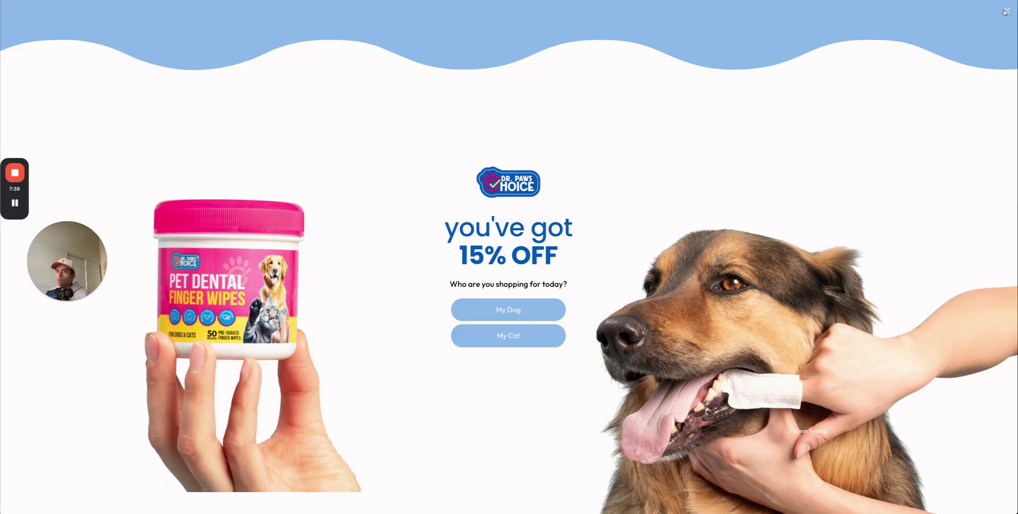
click(1004, 12)
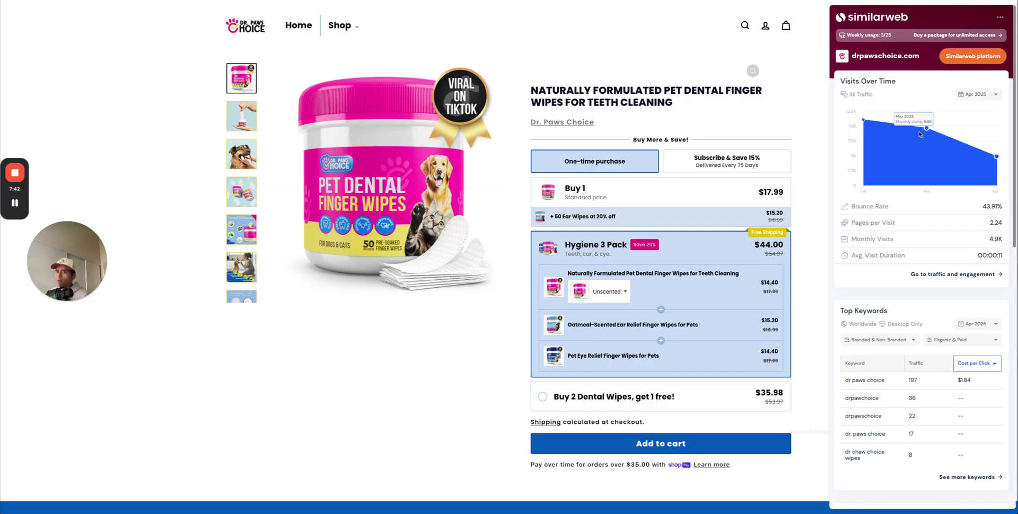
key(ctrl+Tab)
Examine the following ads, including those from Pooch & Mutt, Petco, Dogbiotics and Pacagen Pets, for a suitable product
scroll(634, 224, down, 5)
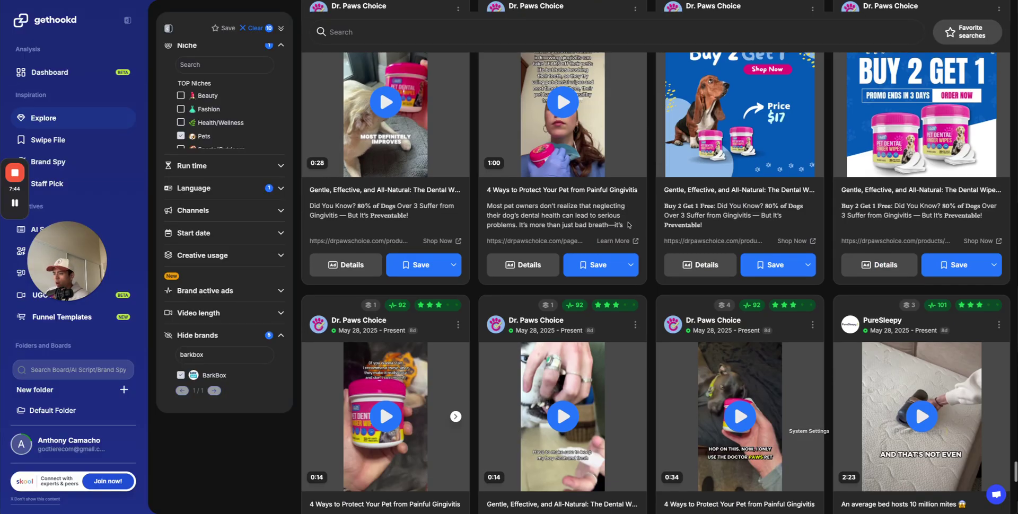
scroll(633, 223, down, 6)
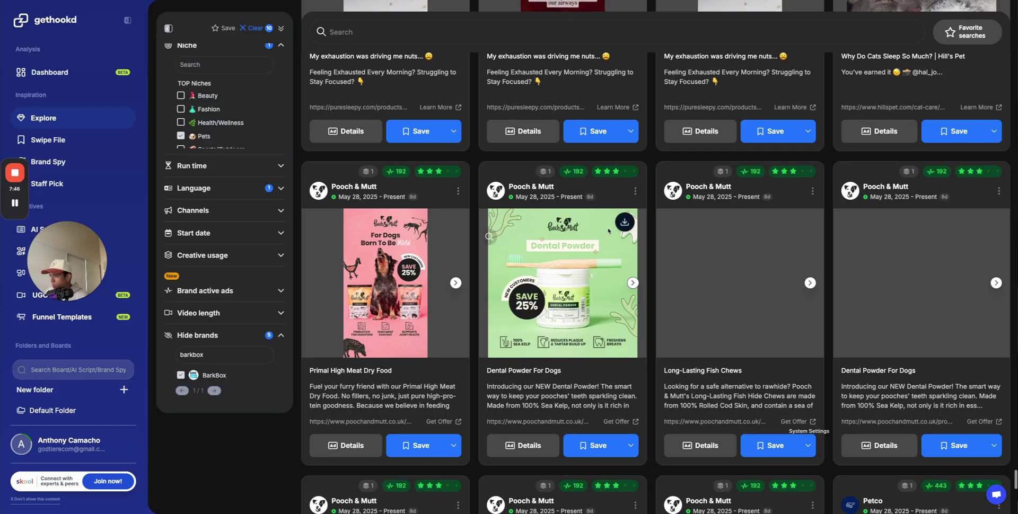
scroll(683, 237, down, 6)
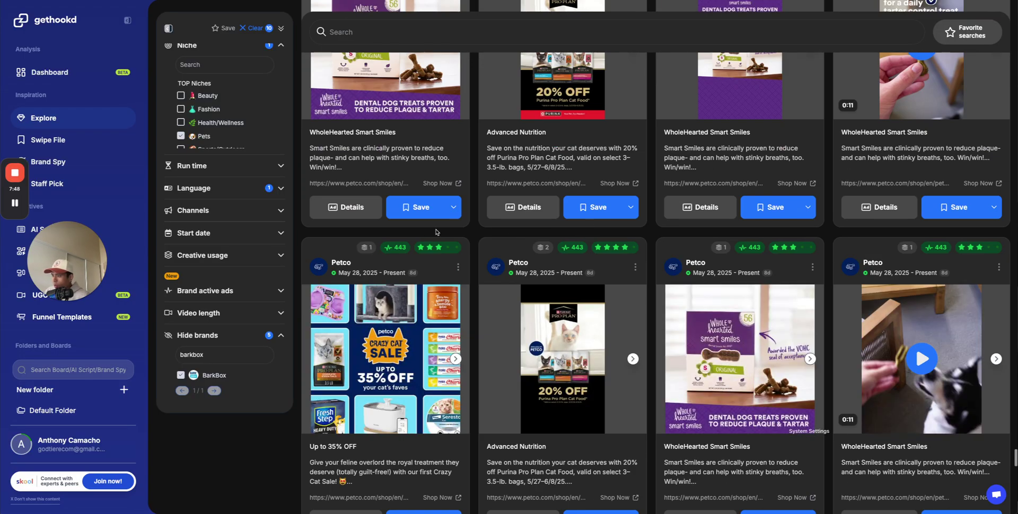
scroll(436, 231, down, 6)
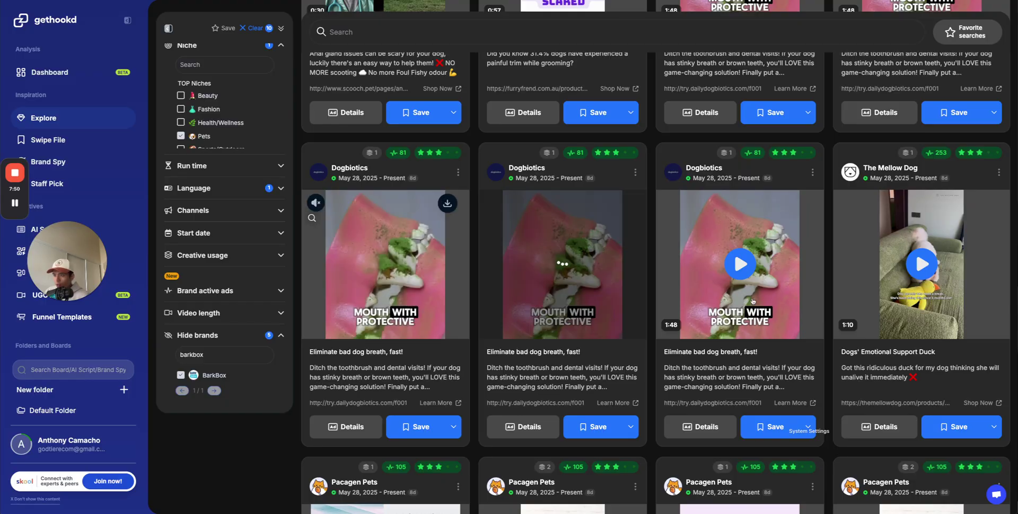
scroll(749, 321, down, 3)
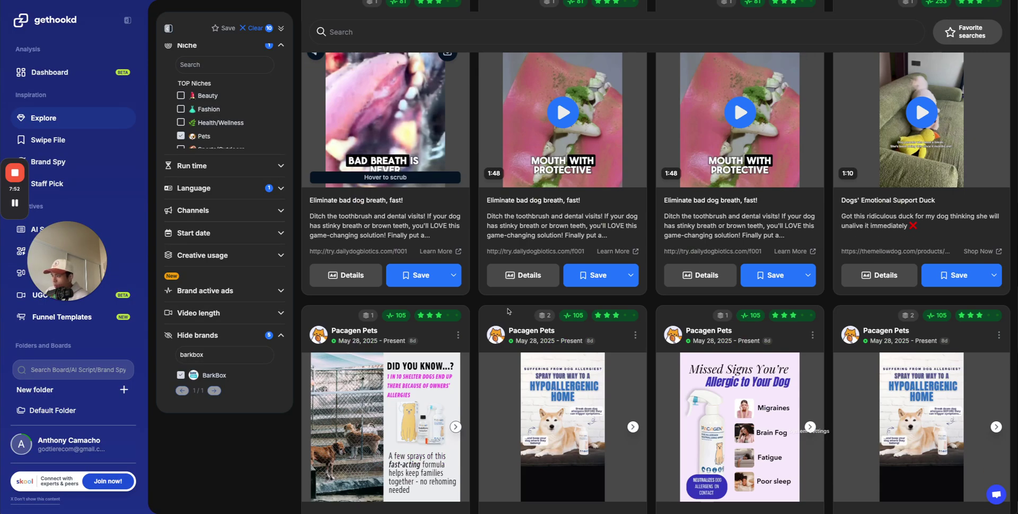
mouse_move(941, 130)
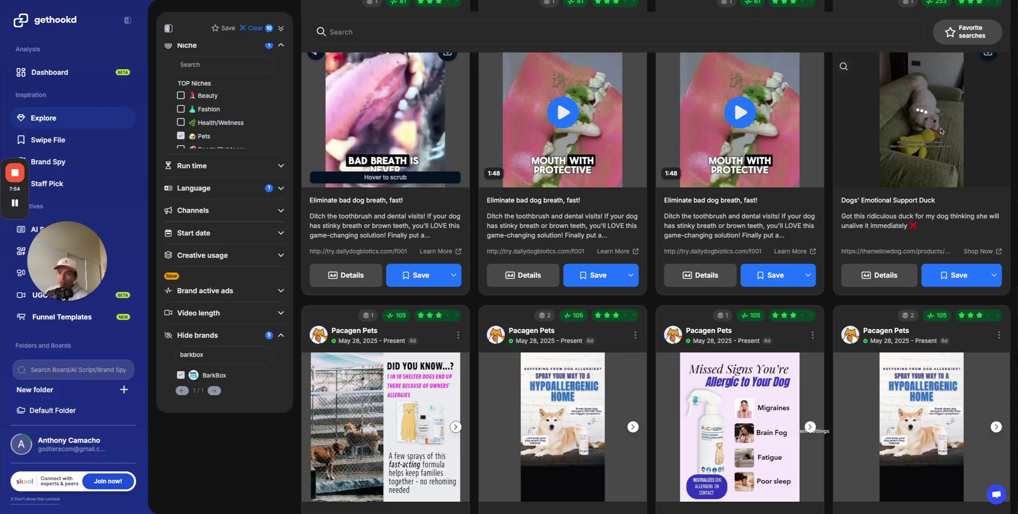
scroll(782, 148, down, 9)
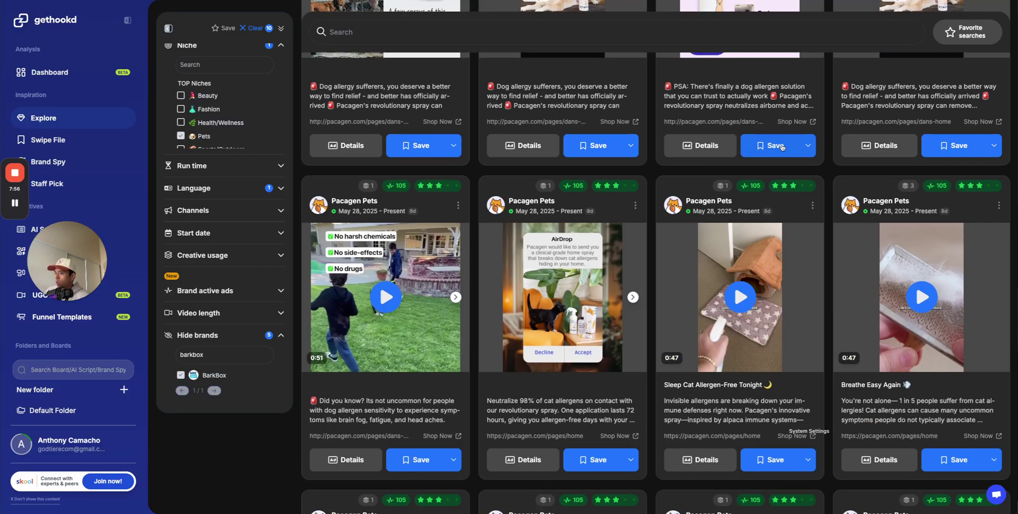
Open the Dogbiotics bad-breath ad's advertorial, review the dental powder product page, check the site's traffic, and return to the ads
scroll(782, 147, up, 8)
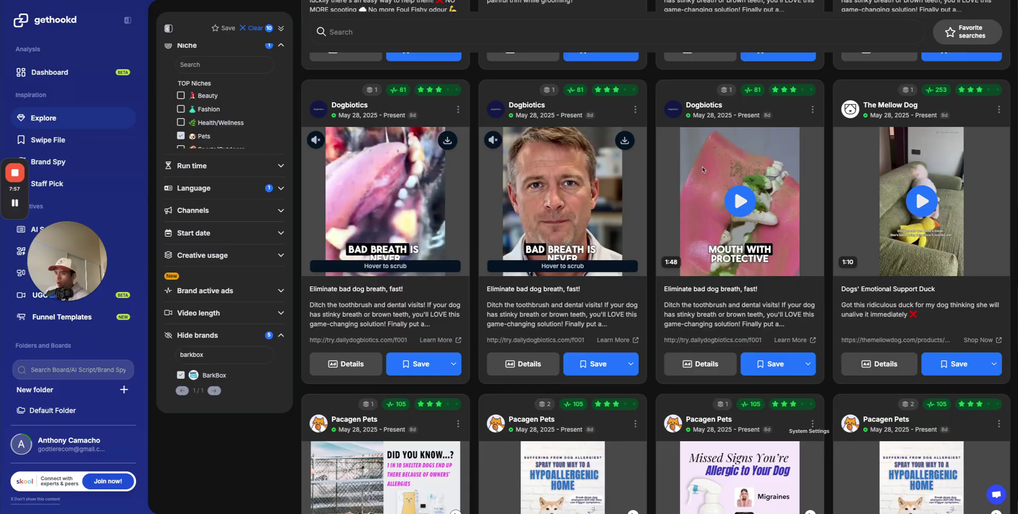
click(791, 340)
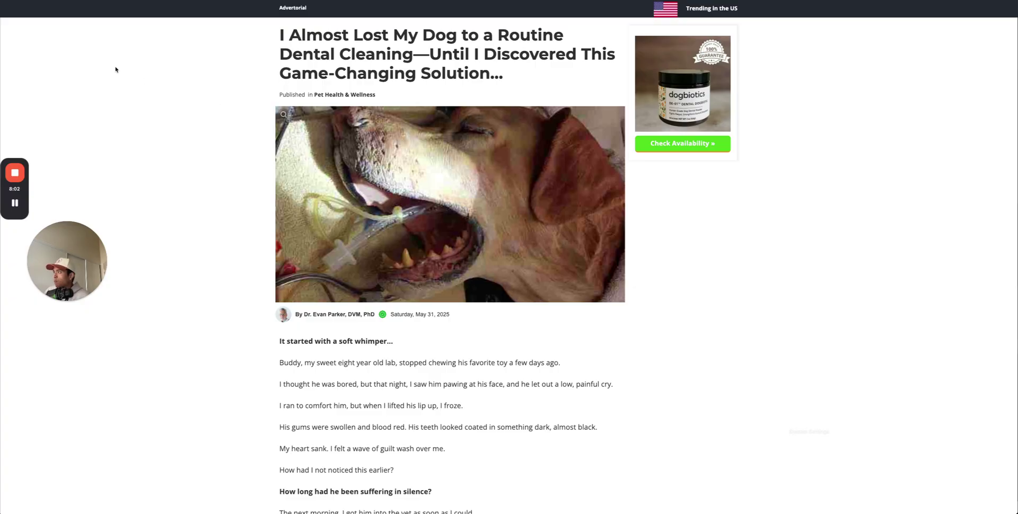
scroll(324, 135, down, 8)
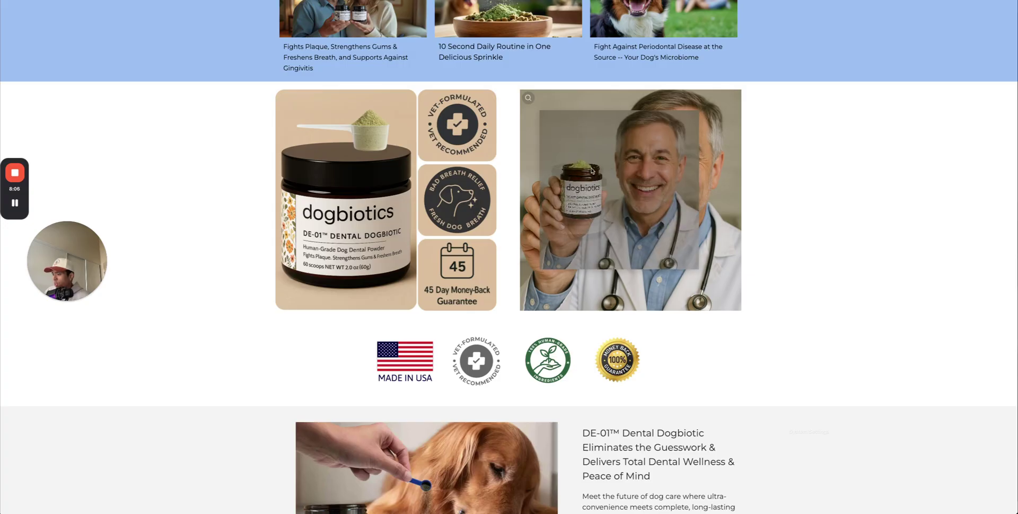
scroll(588, 157, down, 3)
scroll(379, 137, up, 2)
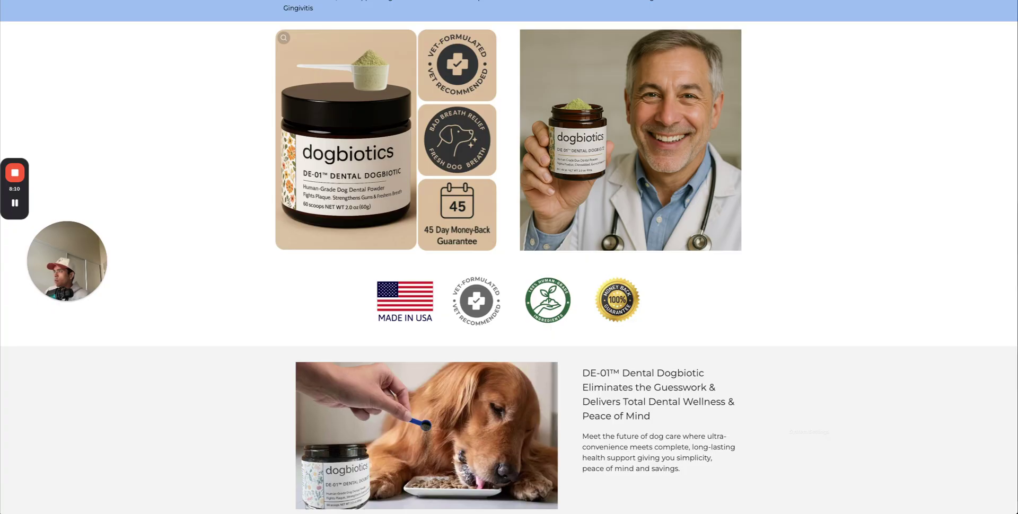
key(ctrl+shift+Tab)
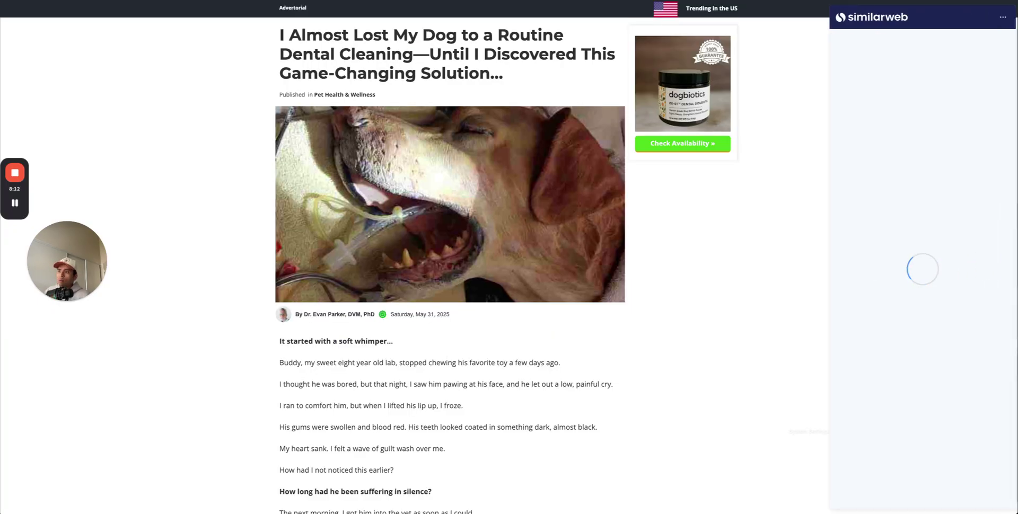
click(779, 68)
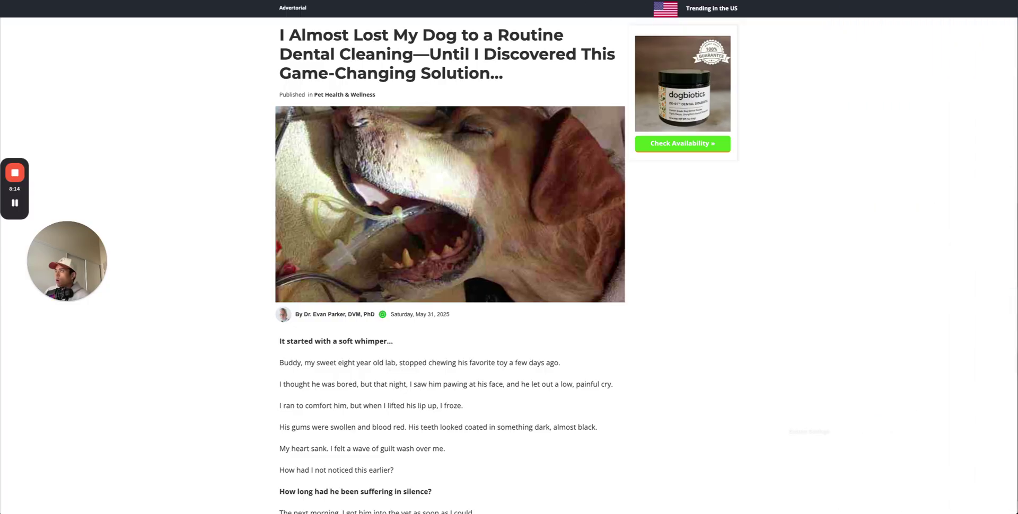
key(ctrl+shift+Tab)
Examine the following pet ads, including those from Pacagen, FUNNYFUZZY, Tractive and Australian Pet Organics, for a product matching the criteria
scroll(575, 231, down, 15)
scroll(578, 223, down, 1)
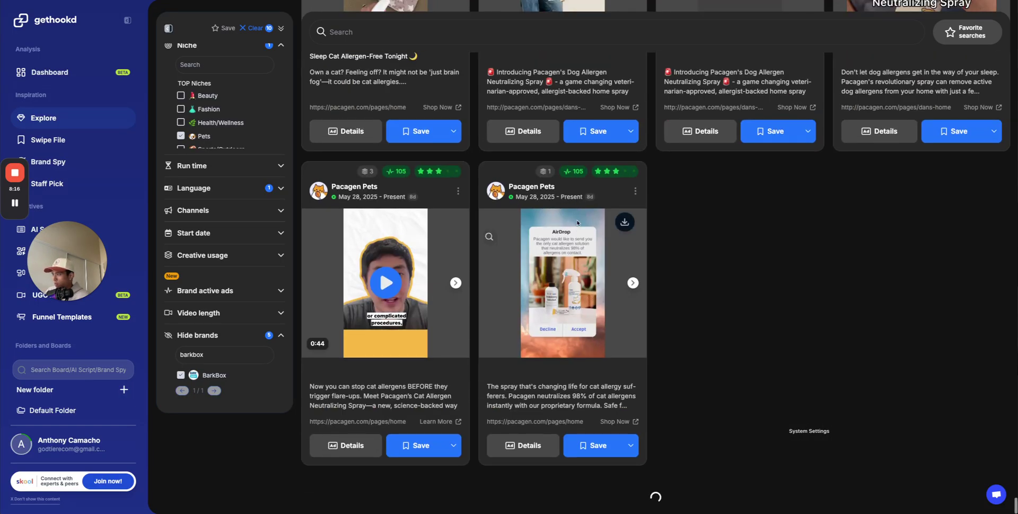
scroll(588, 208, down, 5)
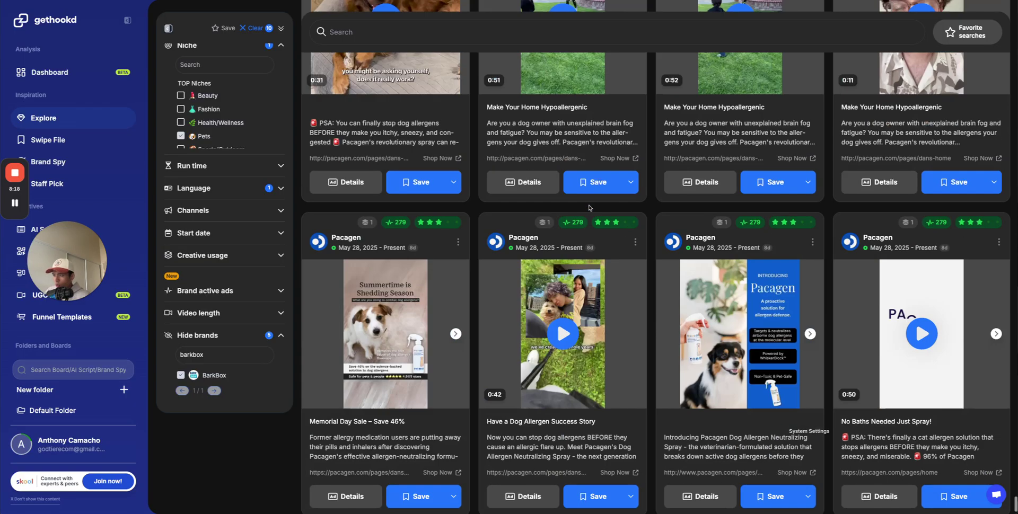
scroll(588, 206, down, 3)
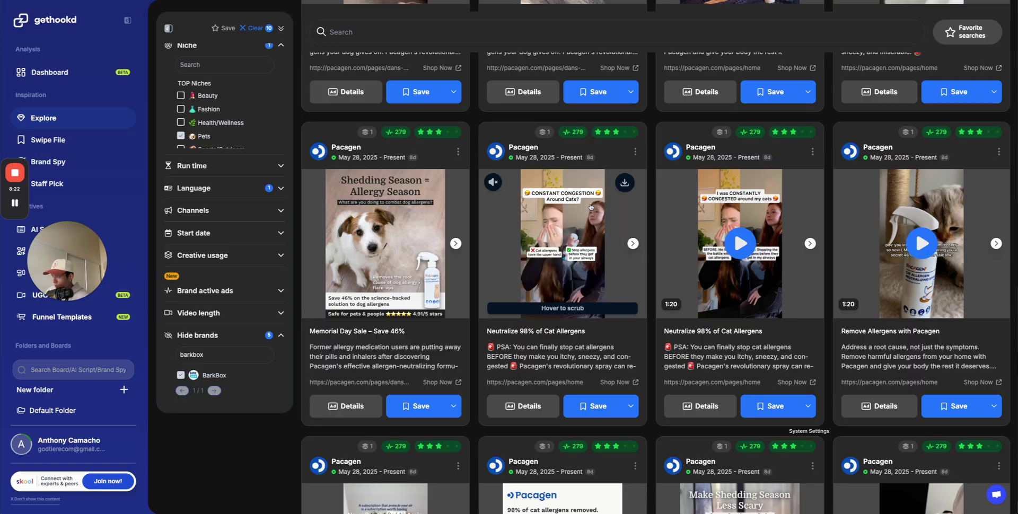
scroll(589, 203, down, 3)
scroll(591, 206, down, 6)
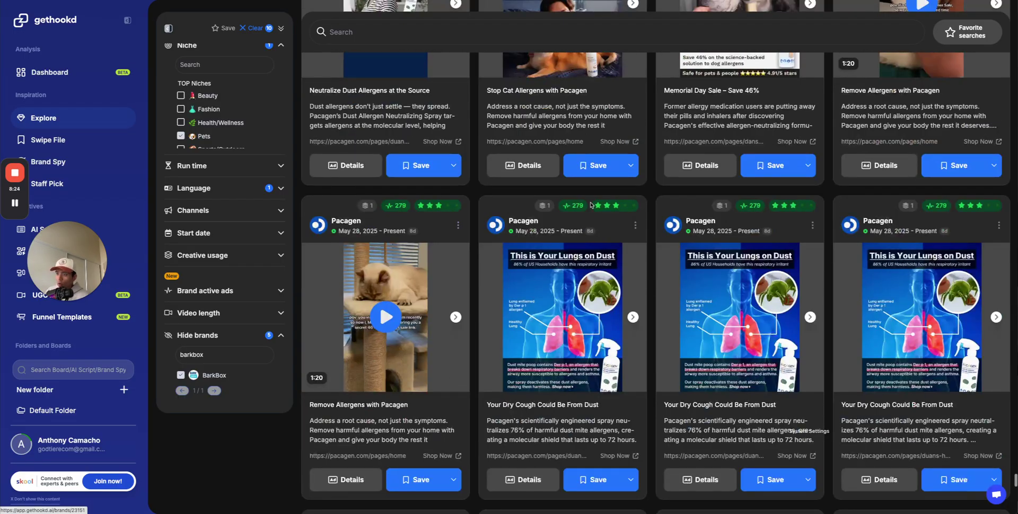
scroll(591, 205, down, 4)
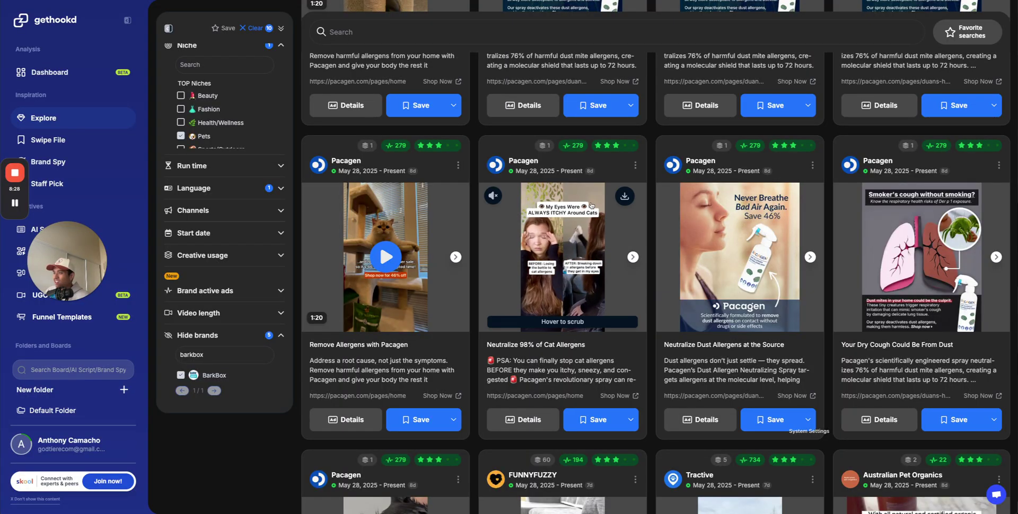
scroll(591, 206, down, 10)
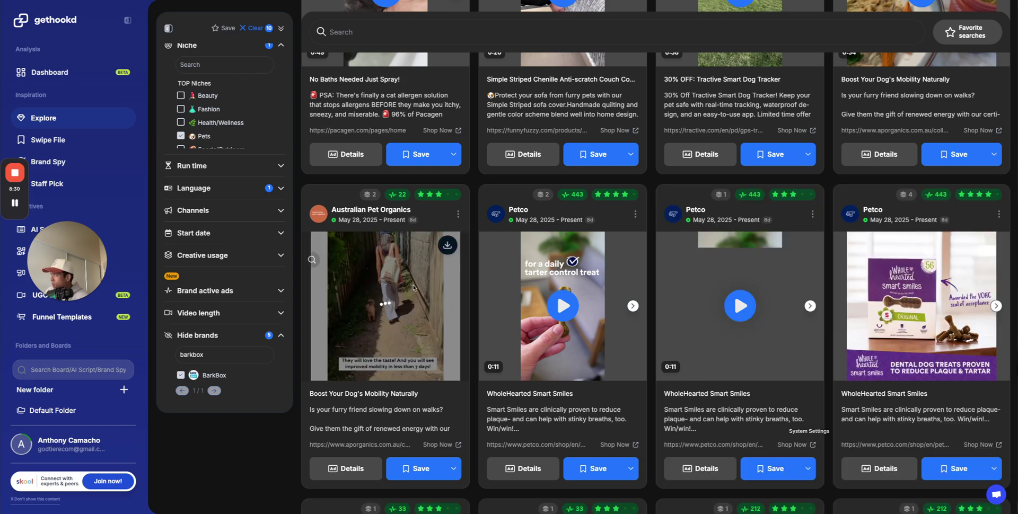
Preview the Australian Pet Organics mobility video ad, open its landing page, dismiss the discount popup, check the site's traffic, and return to the ads
mouse_move(413, 284)
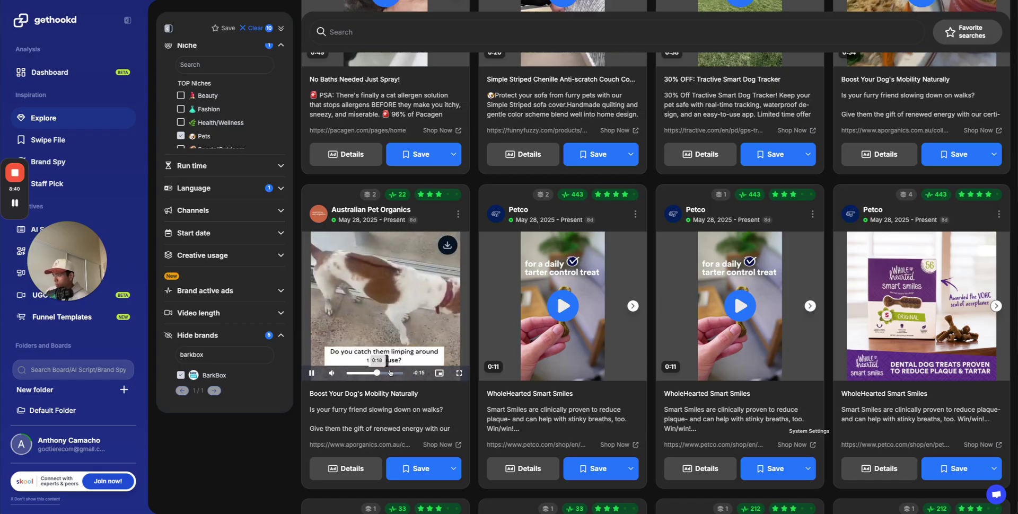
click(411, 291)
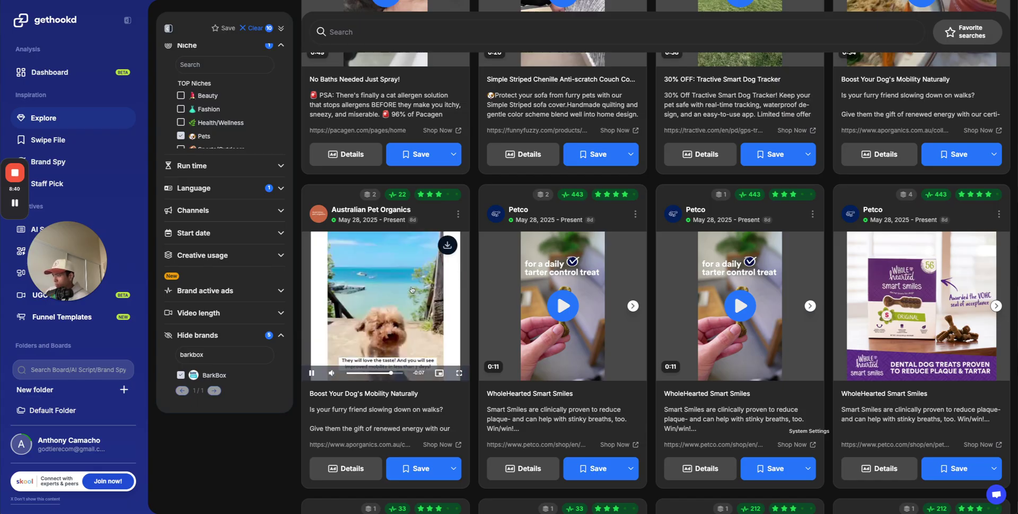
click(440, 446)
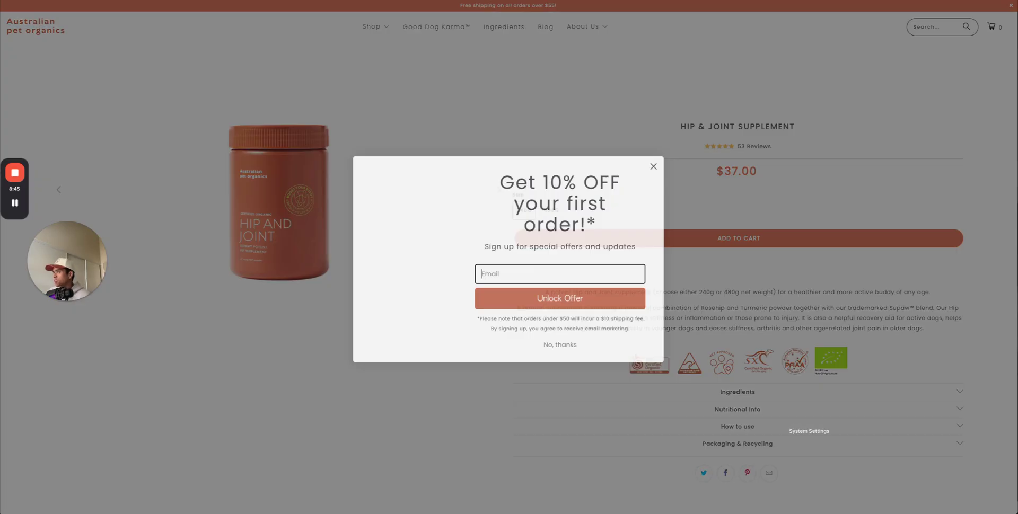
click(653, 164)
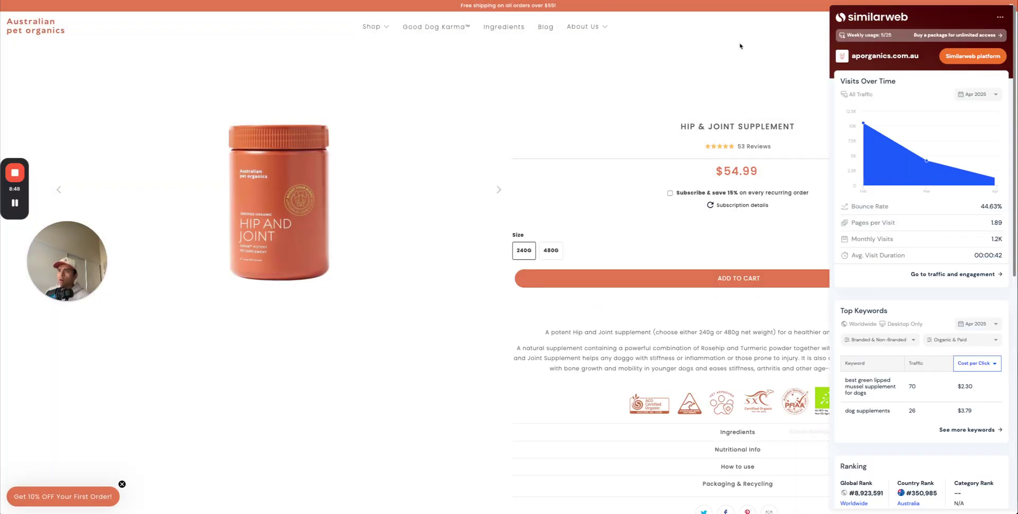
click(393, 1)
Preview the Marlene's Pet Shop cat toy ads, open the Kitty Kurlz product page from one, and check the site's monthly traffic
scroll(498, 206, down, 12)
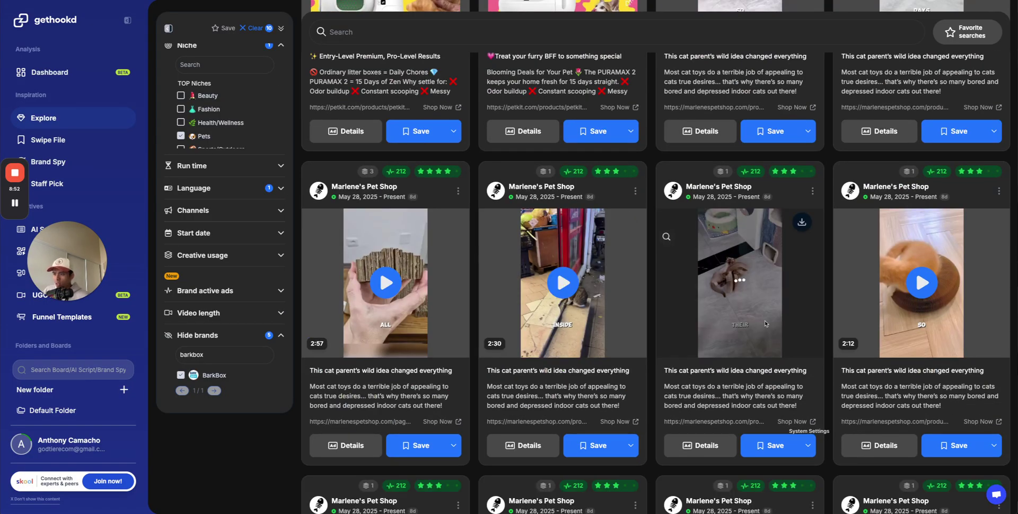
mouse_move(763, 319)
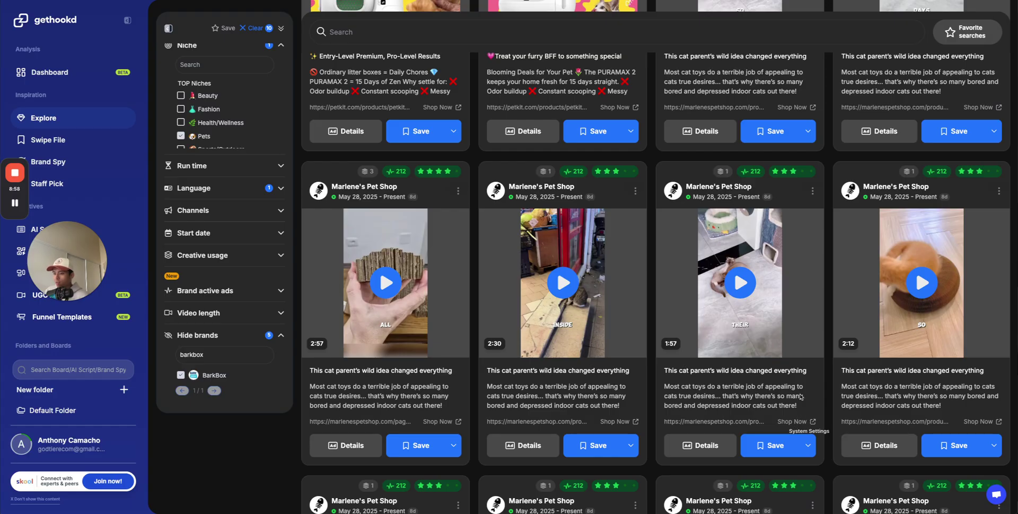
scroll(793, 398, down, 4)
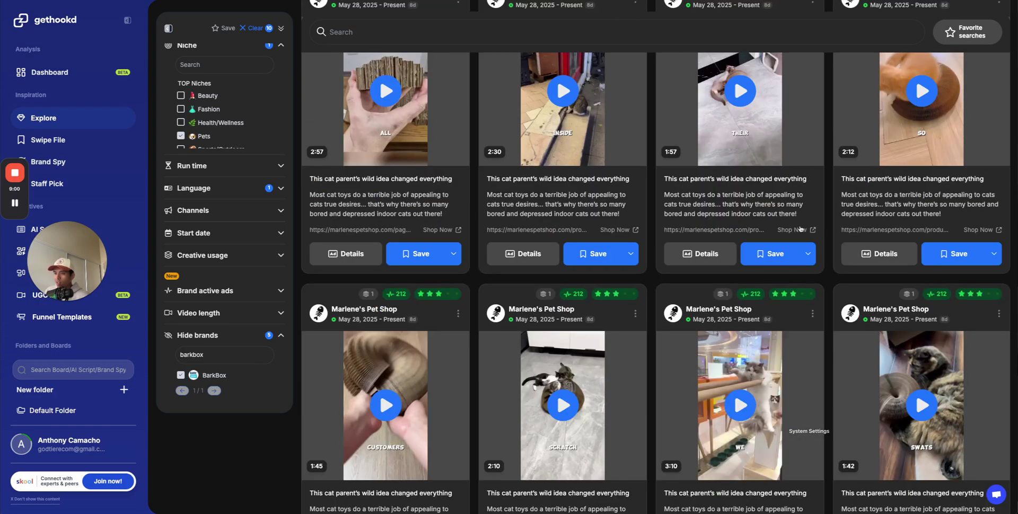
click(802, 230)
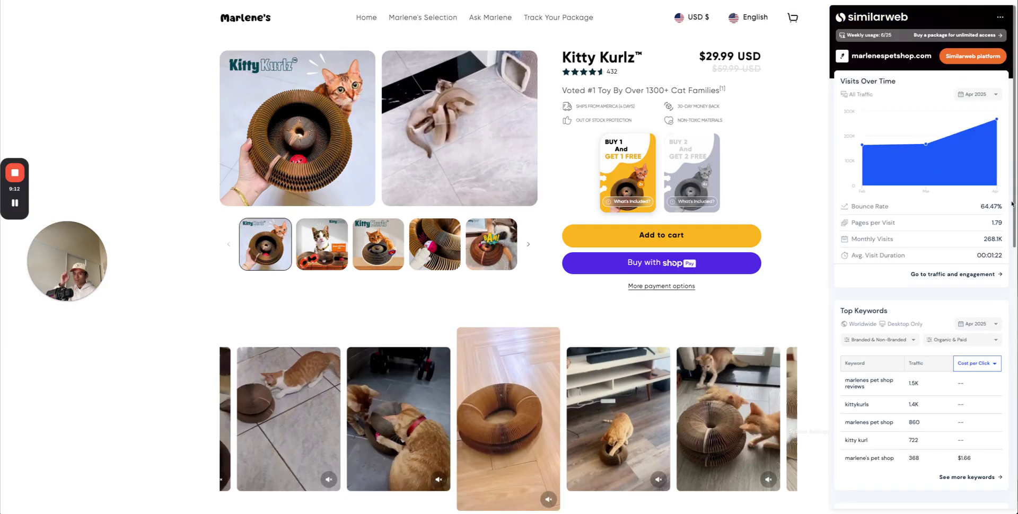
mouse_move(995, 113)
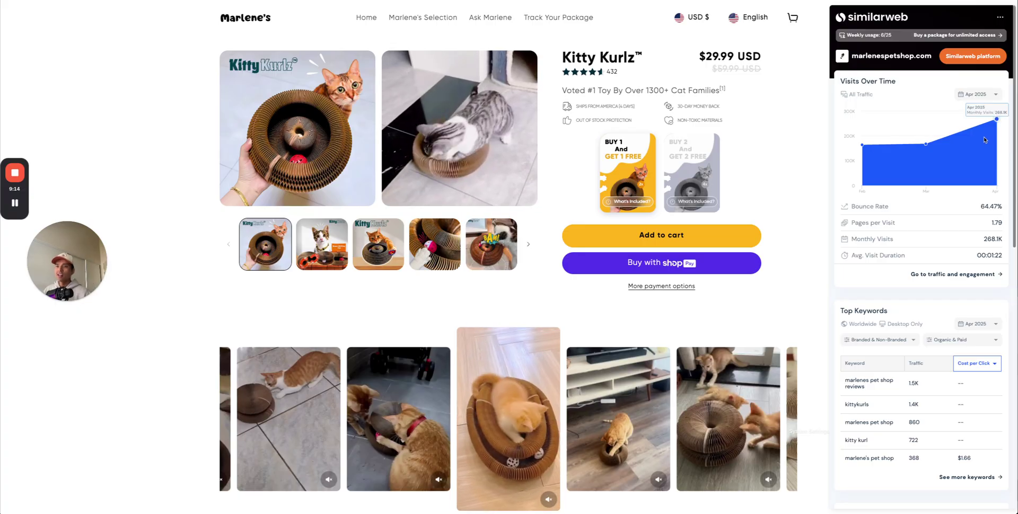
Open the Marlene's store homepage, review its product range and prices, and return to the ad library
click(225, 19)
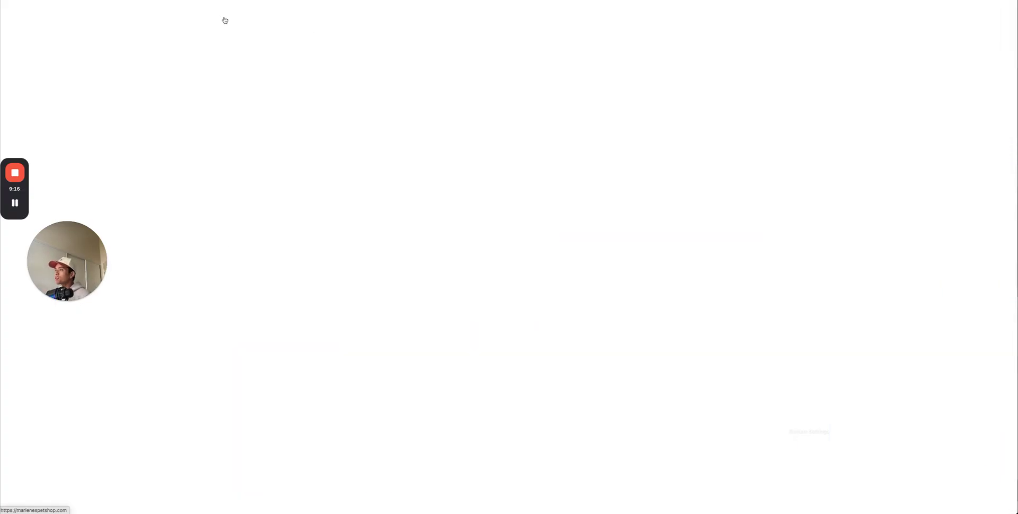
scroll(357, 28, down, 15)
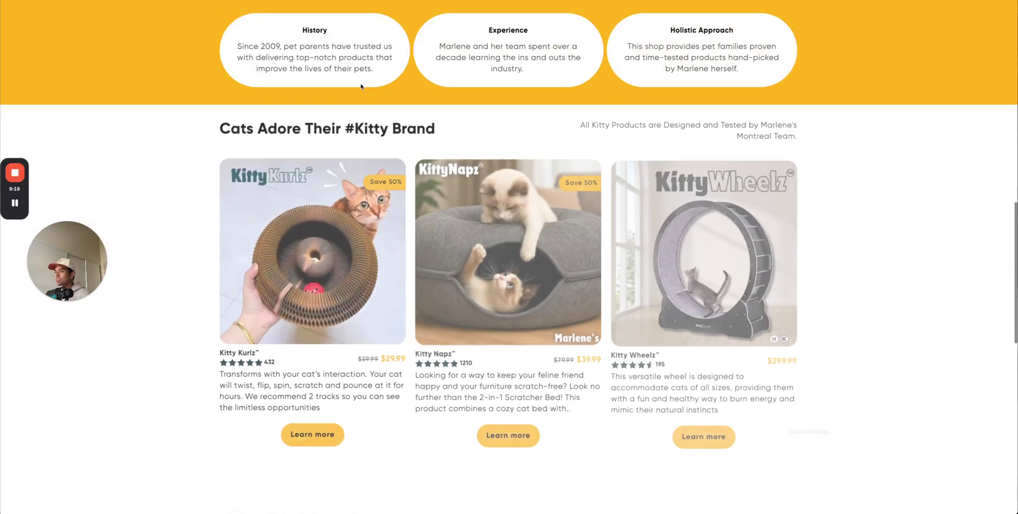
scroll(360, 81, down, 7)
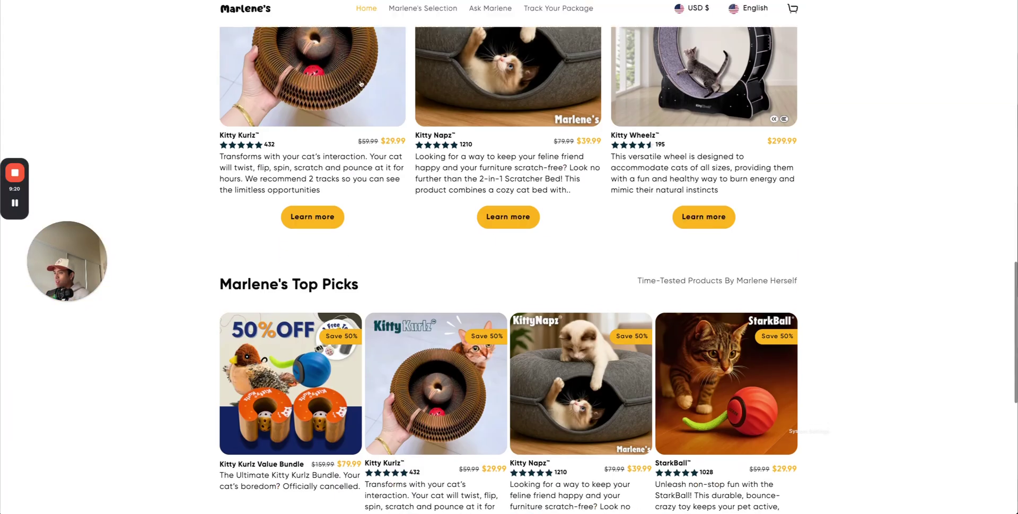
scroll(360, 83, up, 20)
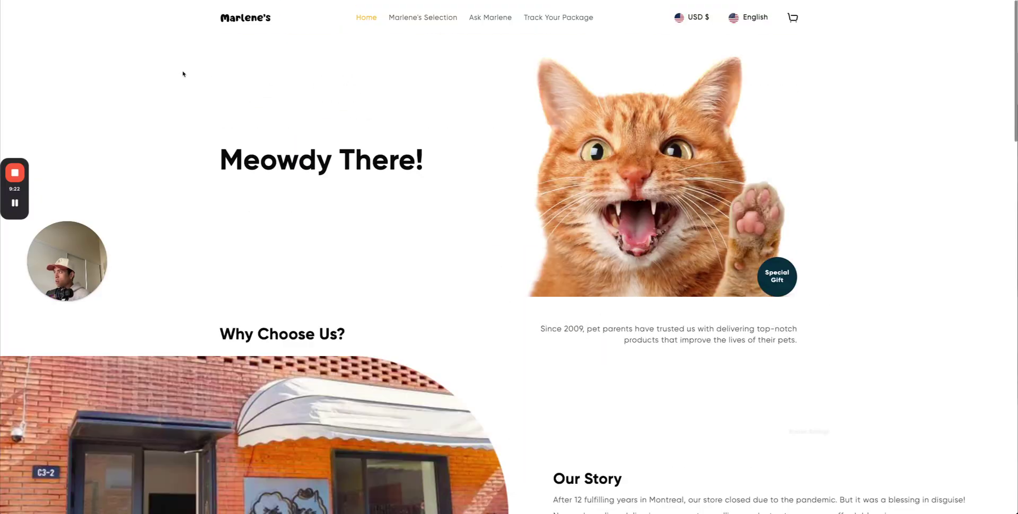
key(super+w)
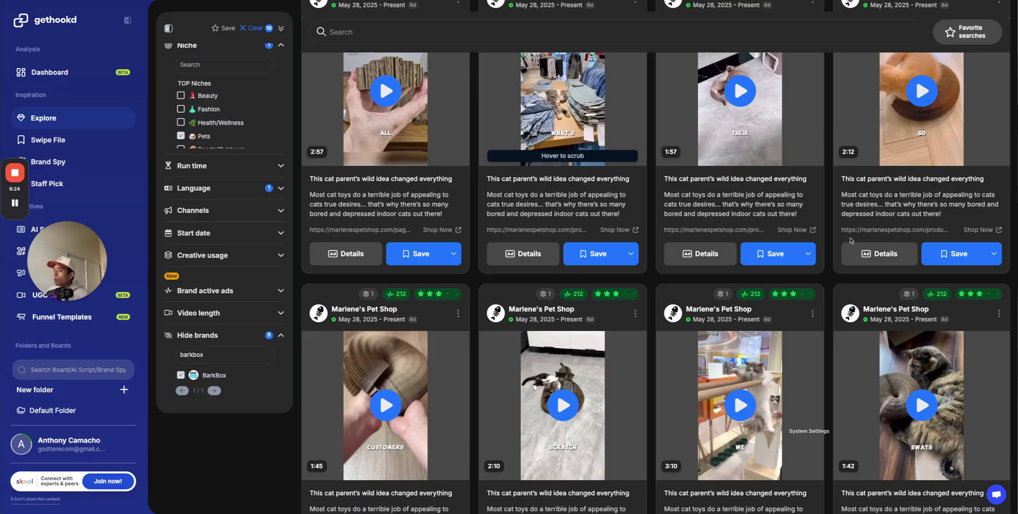
Open the Marlene's Pet Shop brand page in the ad library and examine its active image and video ads
click(888, 310)
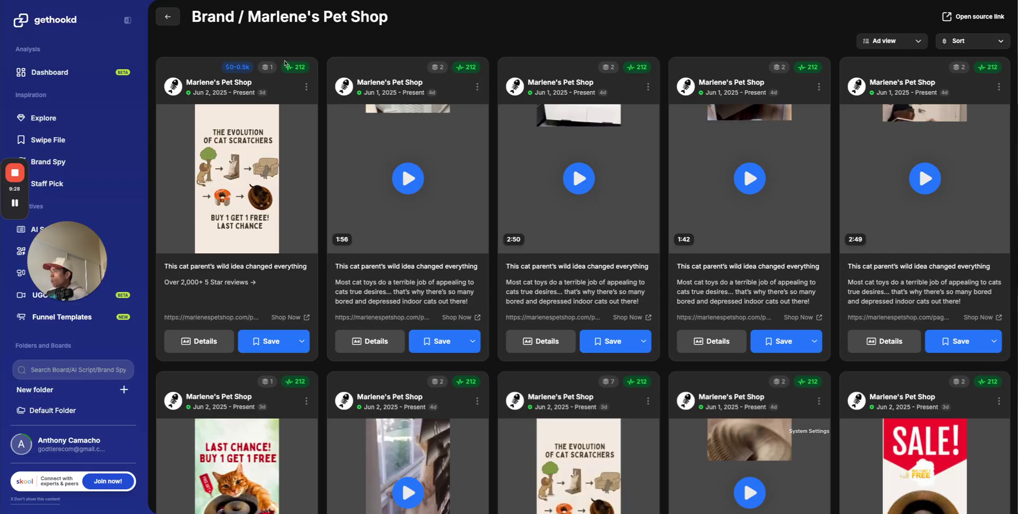
scroll(691, 28, down, 5)
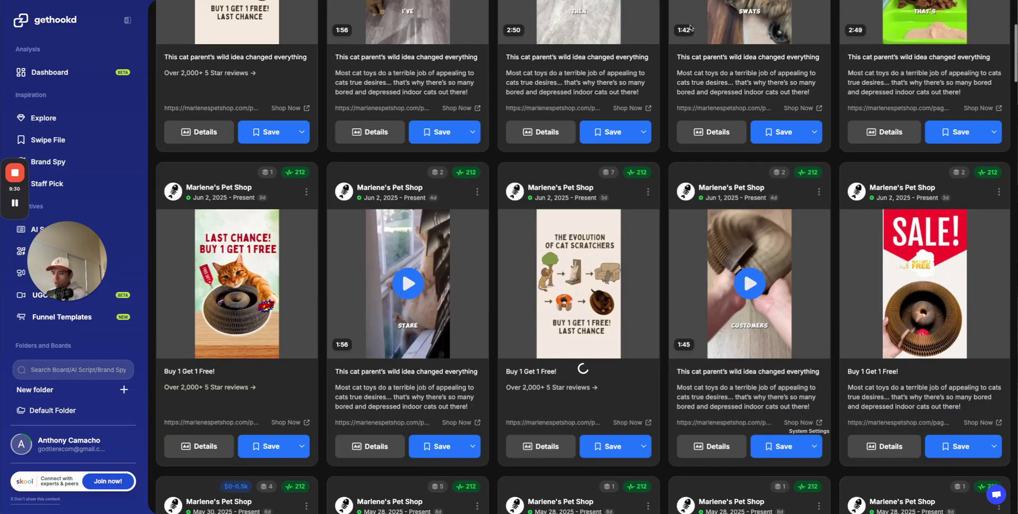
scroll(690, 24, down, 10)
scroll(691, 25, down, 4)
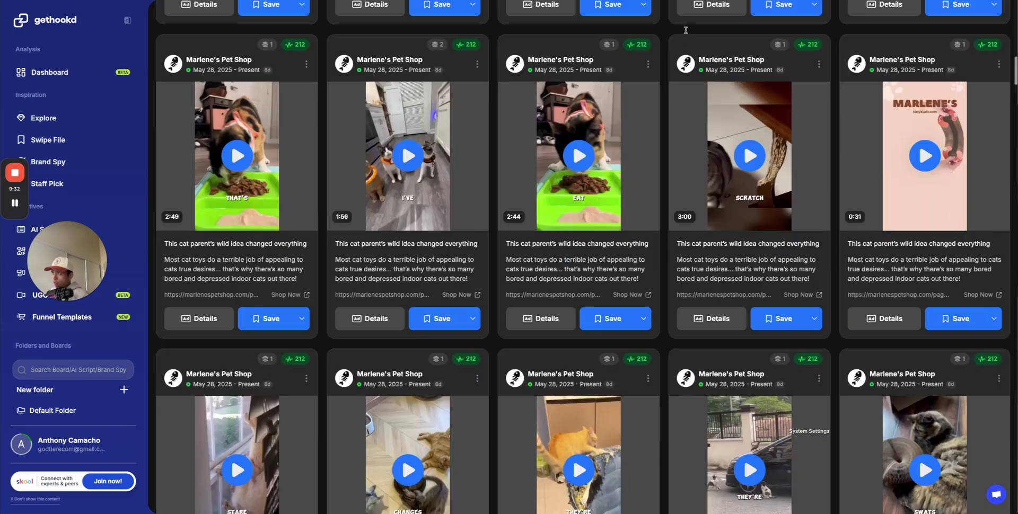
mouse_move(268, 86)
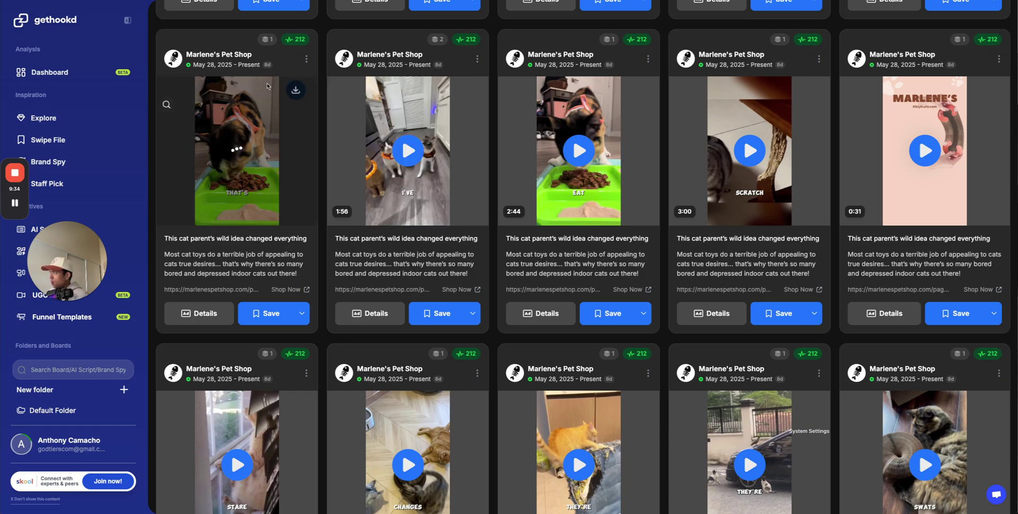
scroll(242, 117, down, 1)
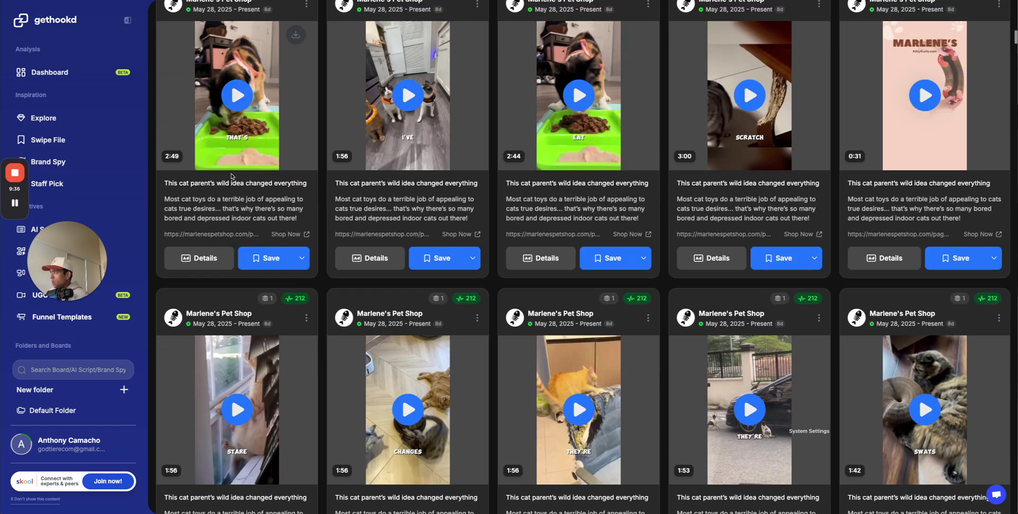
scroll(239, 118, down, 3)
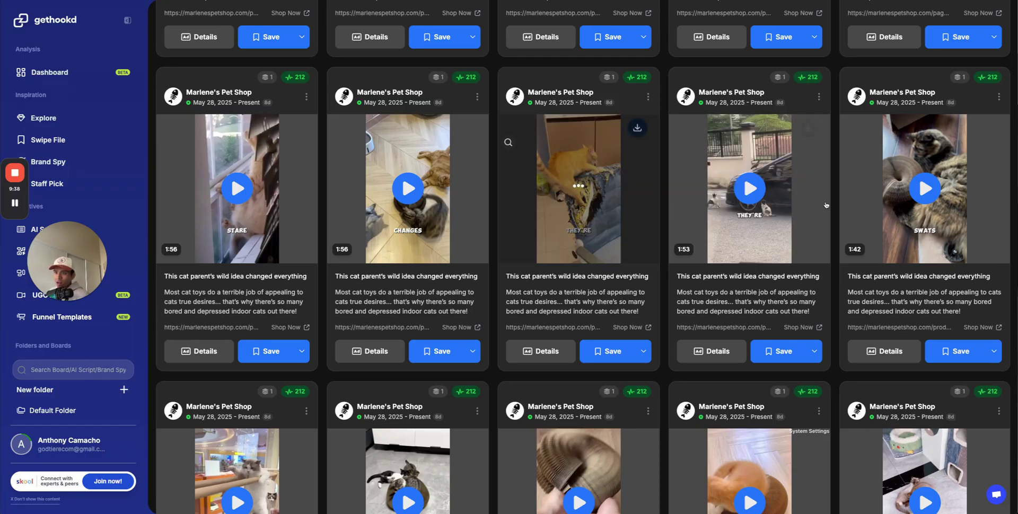
mouse_move(923, 202)
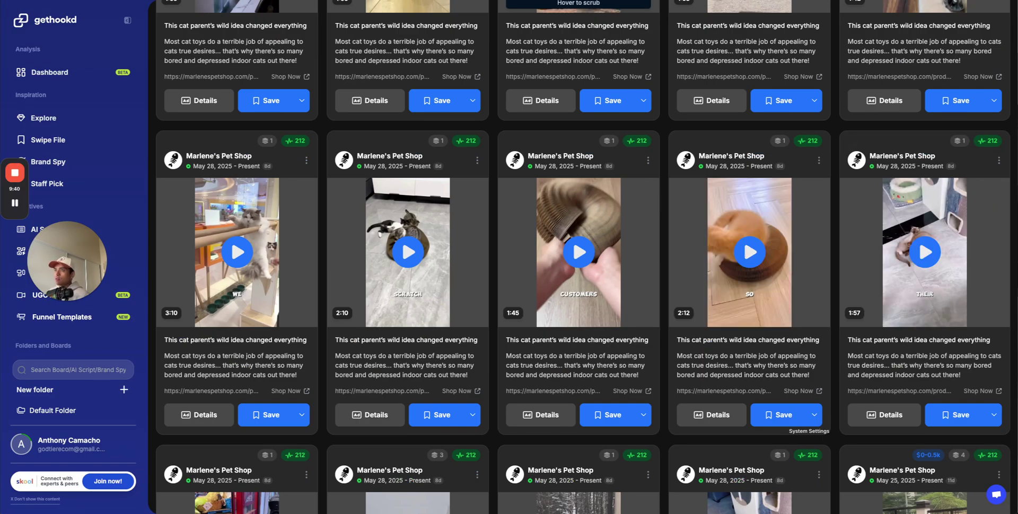
Switch back to the Marlene's store homepage and open the Kitty Kurlz product page from the #Kitty brand section
key(ctrl+Tab)
key(ctrl+Tab)
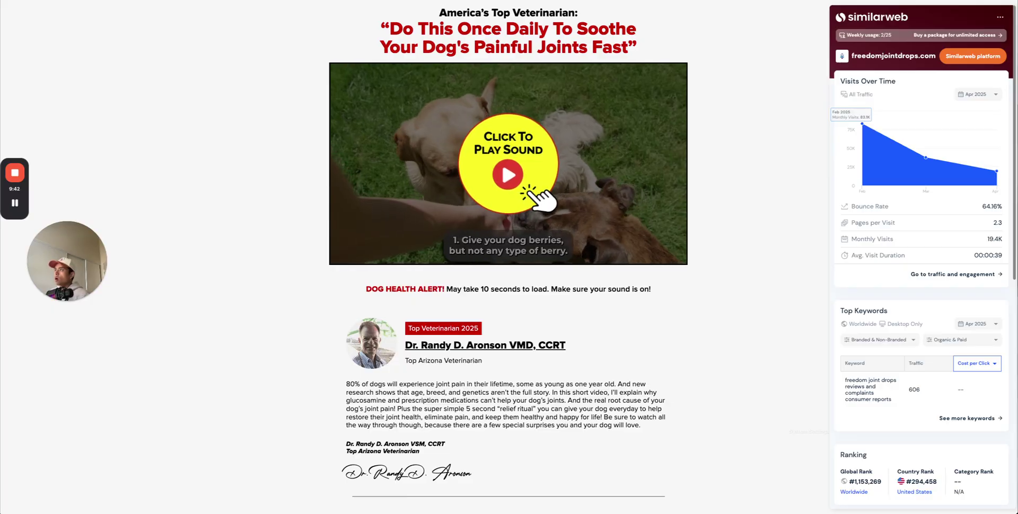
scroll(401, 223, down, 10)
scroll(404, 203, down, 5)
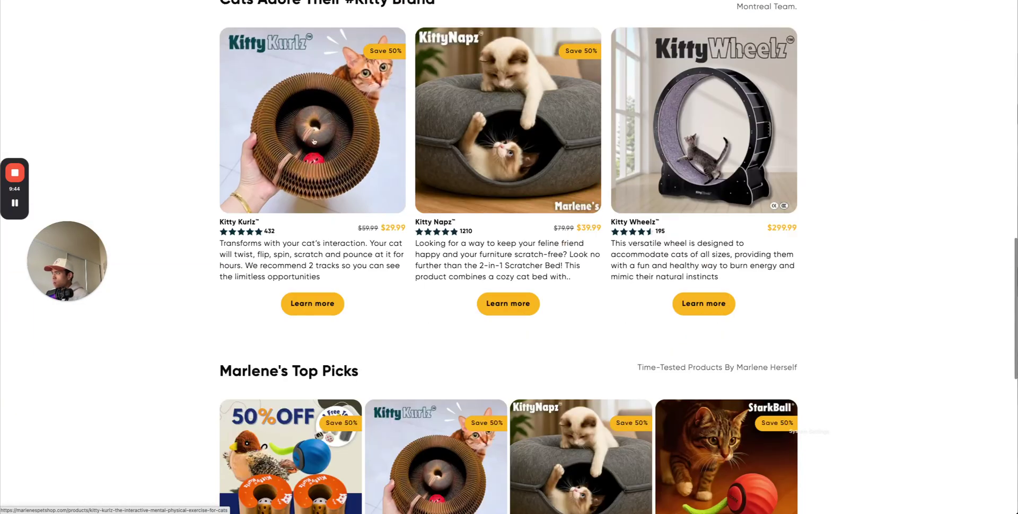
click(289, 125)
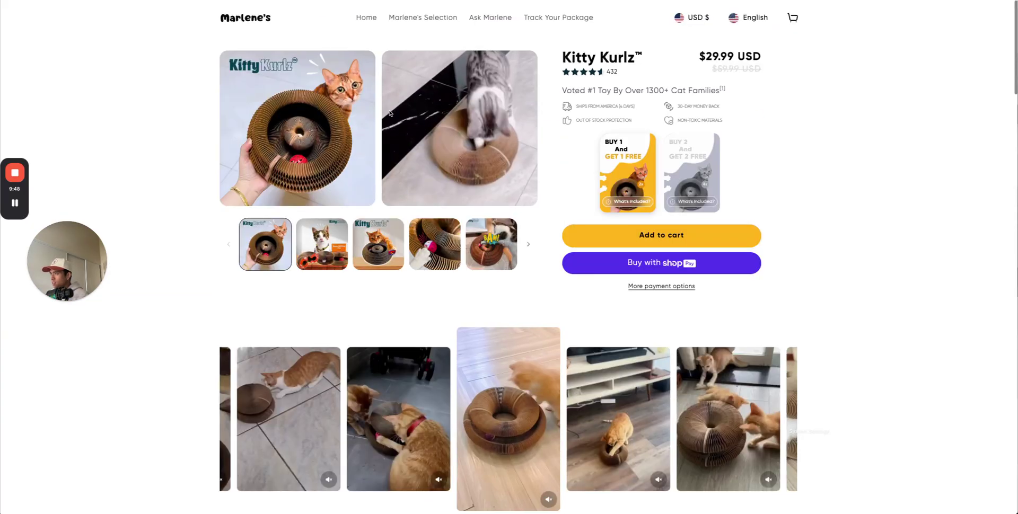
Search AliExpress with the main Kitty Kurlz product image, open the first matching listing, and select the Color 4 variant to check its price
right_click(181, 113)
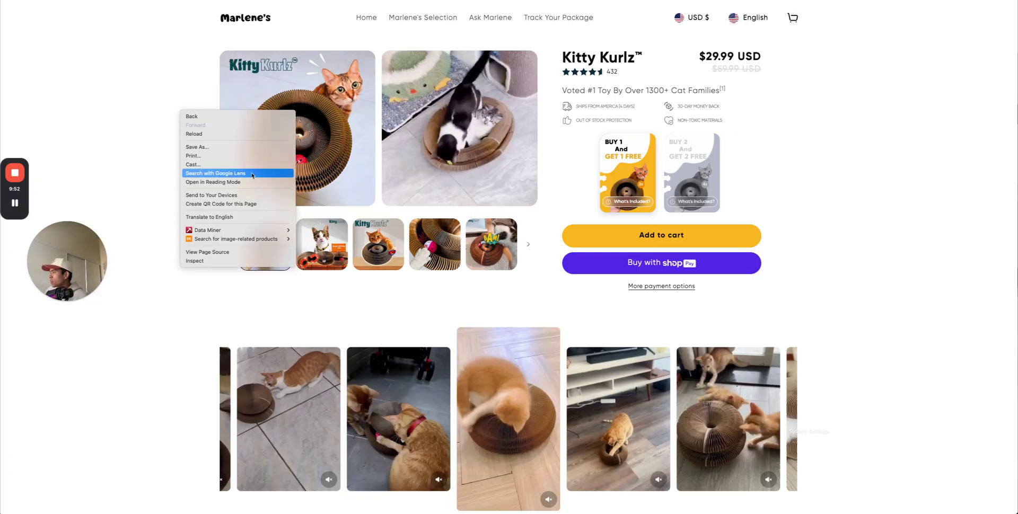
click(260, 79)
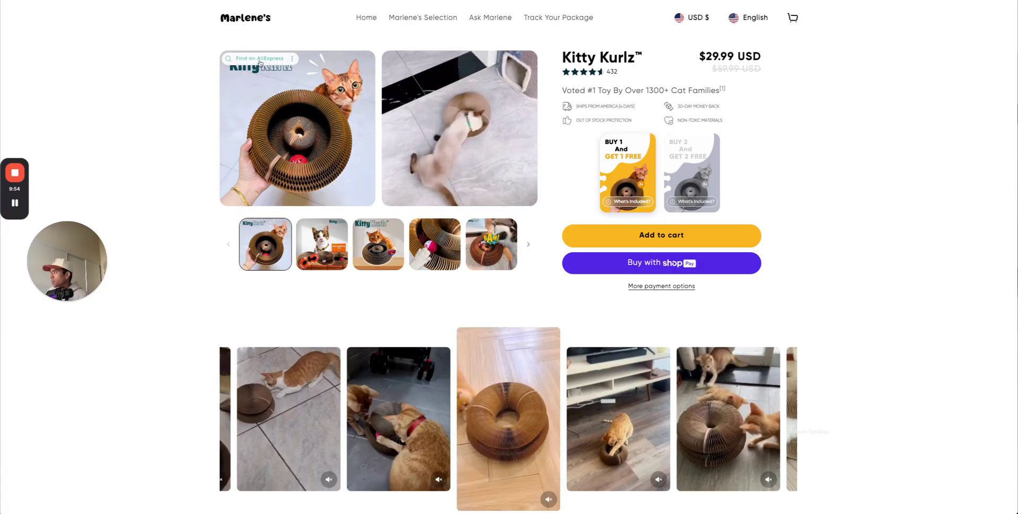
click(259, 59)
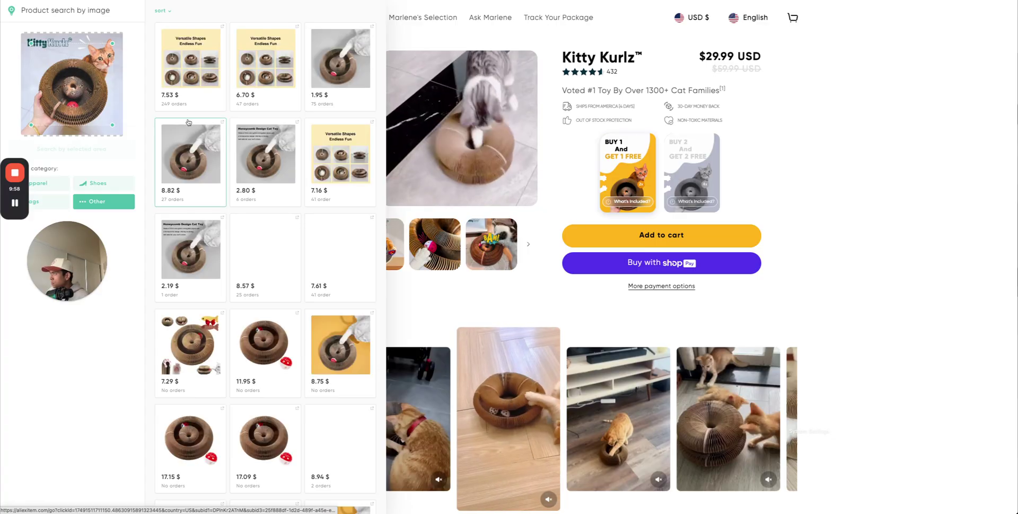
click(195, 80)
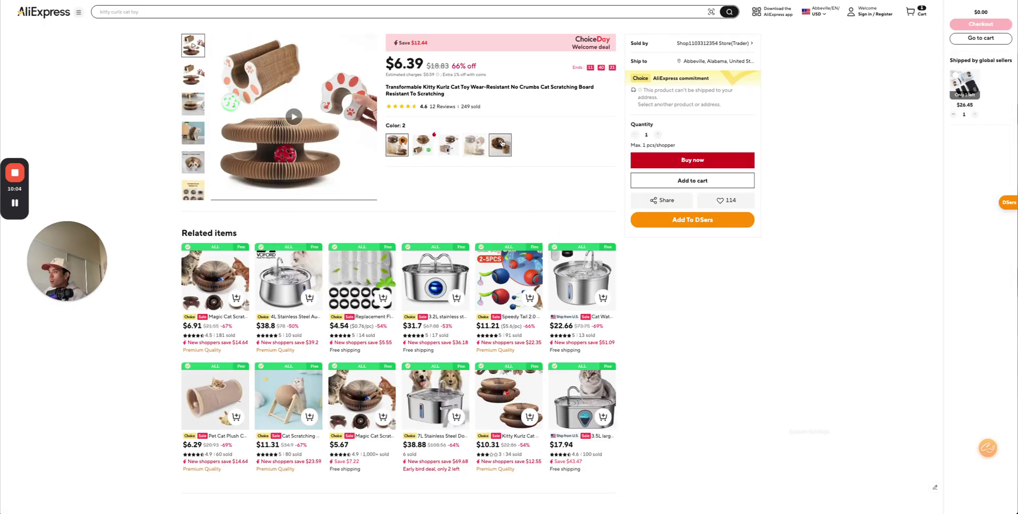
click(500, 144)
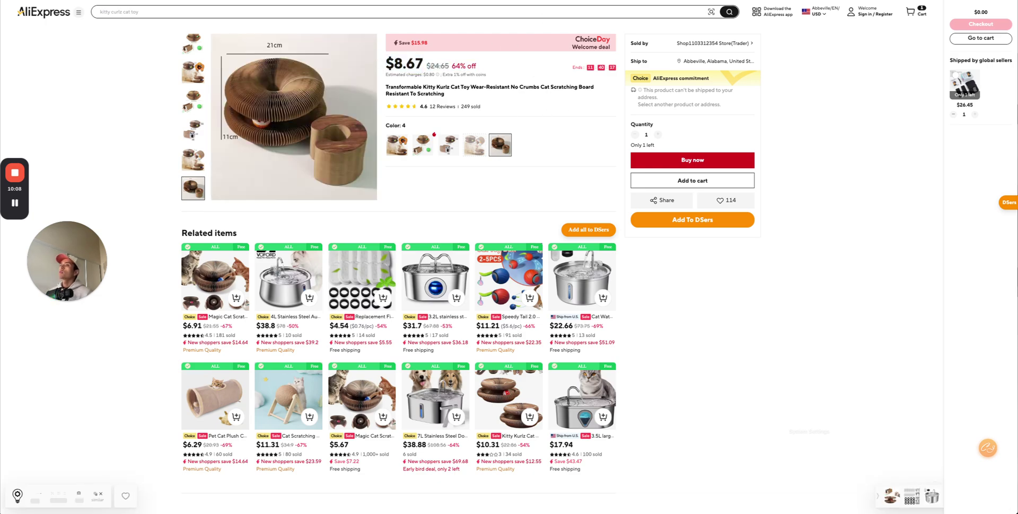
Close the AliExpress listing and switch to the untitled Google Docs document that holds the Product criteria outline
key(ctrl+w)
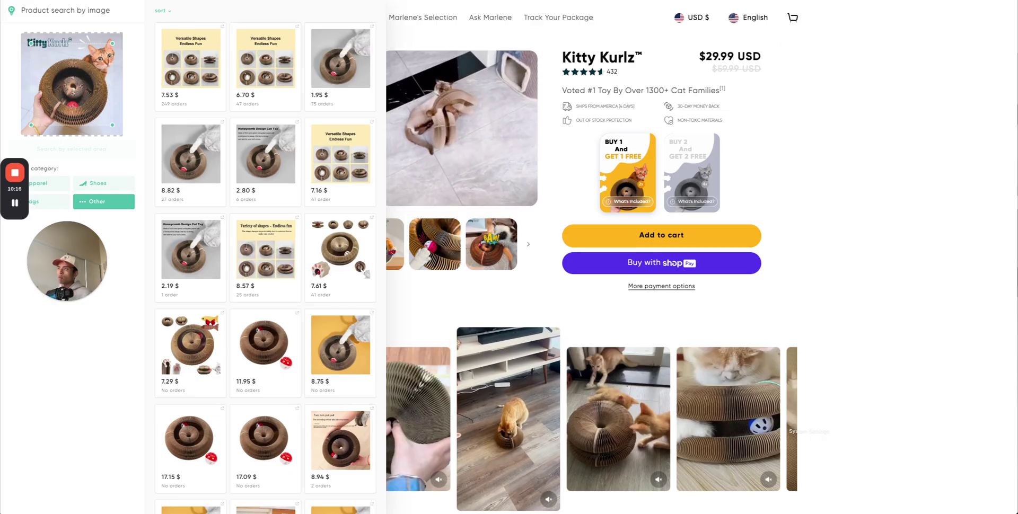
key(ctrl+Tab)
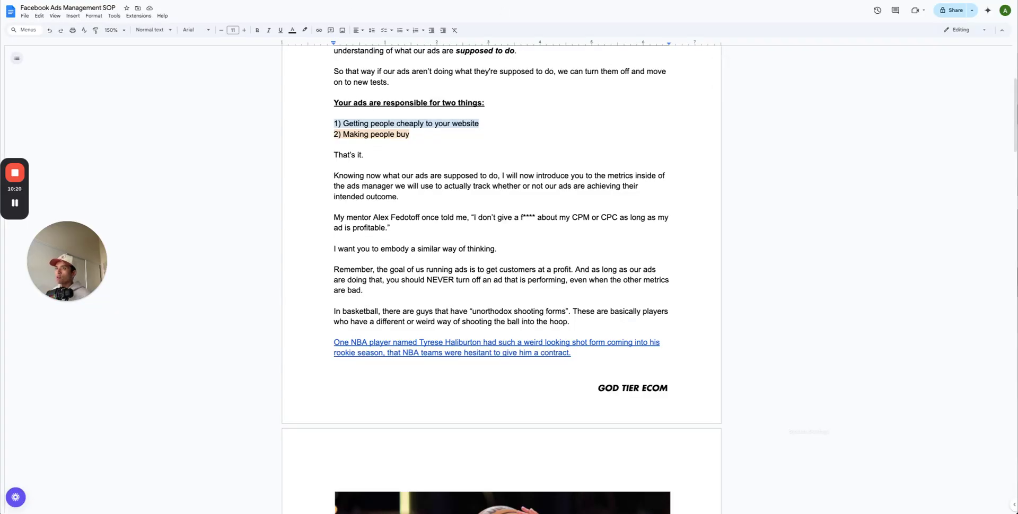
key(ctrl+Tab)
key(ctrl+Tab)
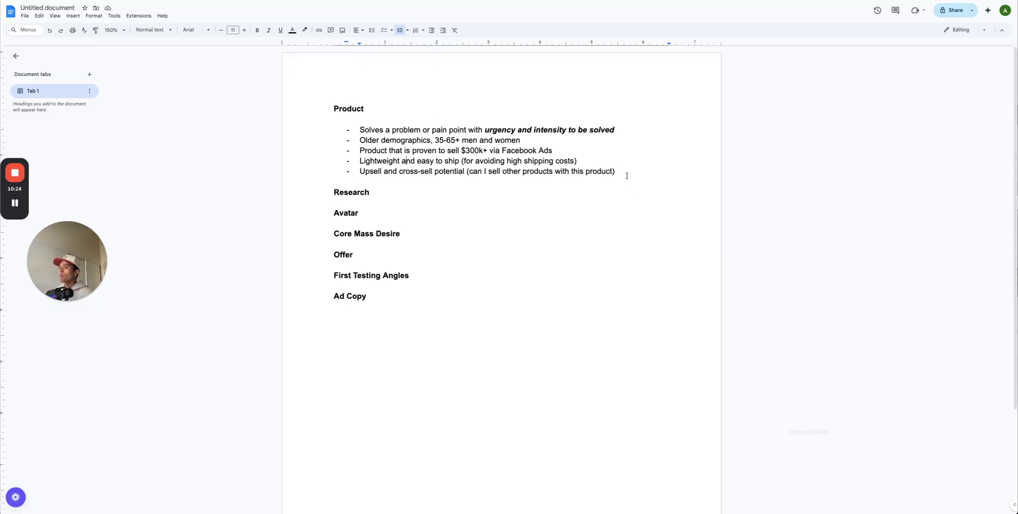
drag(334, 120, 502, 295)
click(390, 151)
click(329, 202)
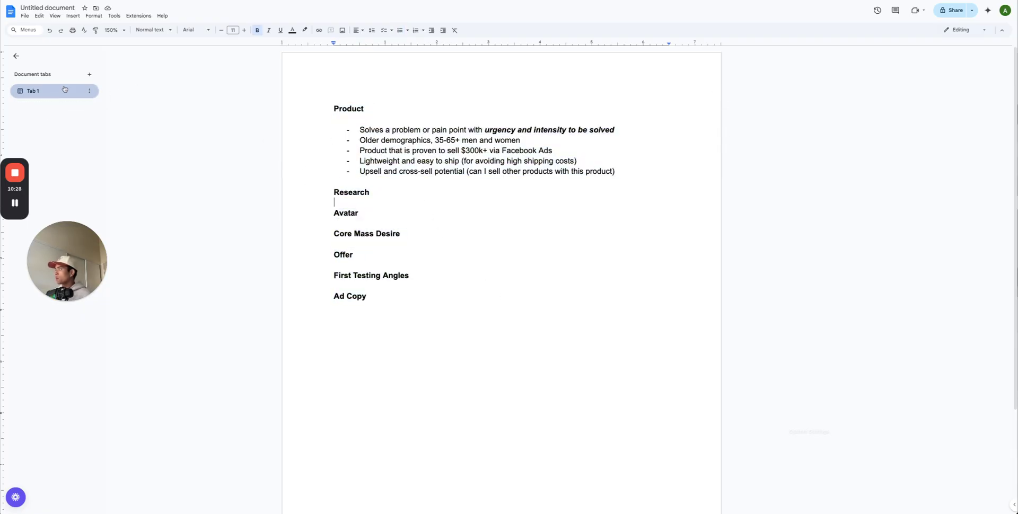
Duplicate Tab 1 and, in the copy, replace the Product criteria bullets with one unbolded bullet "Kitty Curlz"
click(89, 90)
click(106, 112)
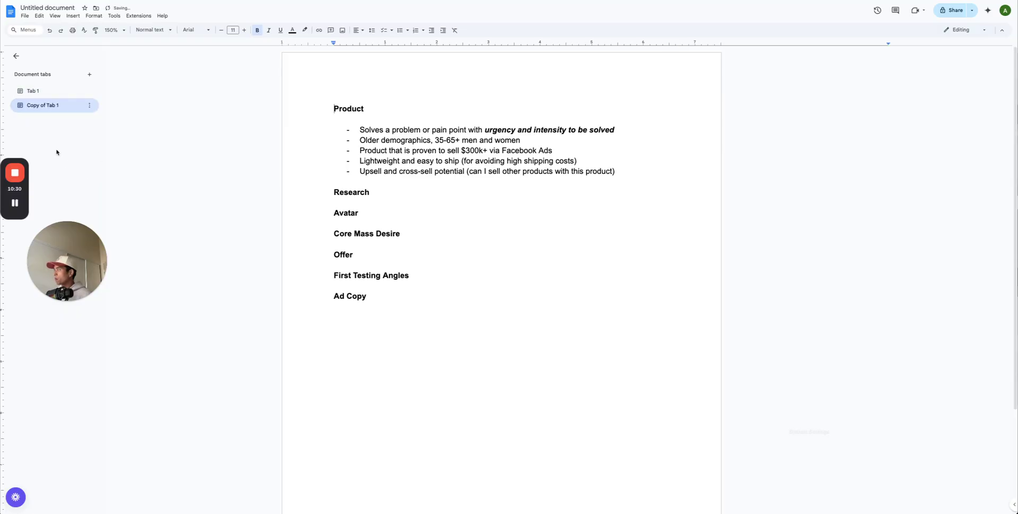
drag(580, 181, 345, 130)
key(BackSpace)
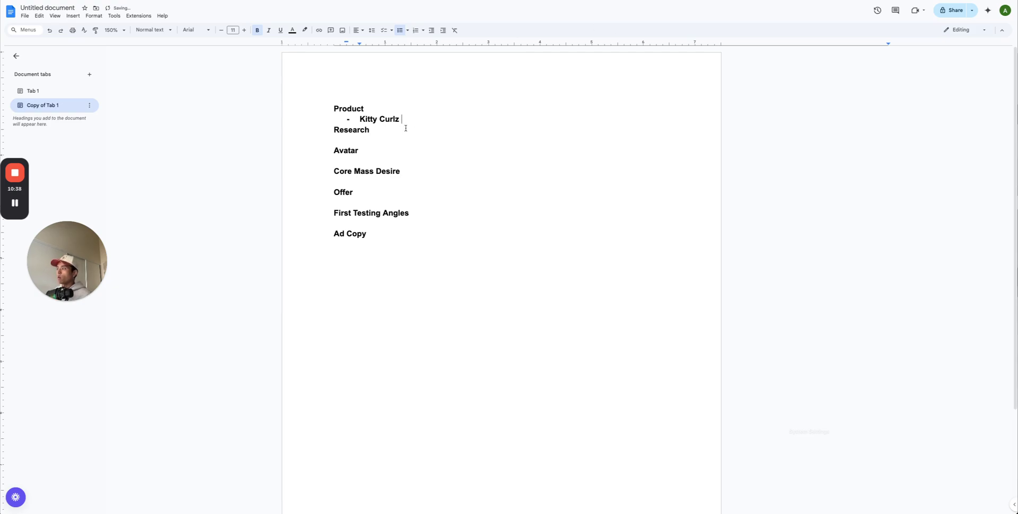
drag(407, 123, 328, 120)
key(super+b)
Link the "Kitty Curlz" text to the Marlene's Kitty Kurlz product page and add an empty bullet below it
drag(424, 123, 350, 120)
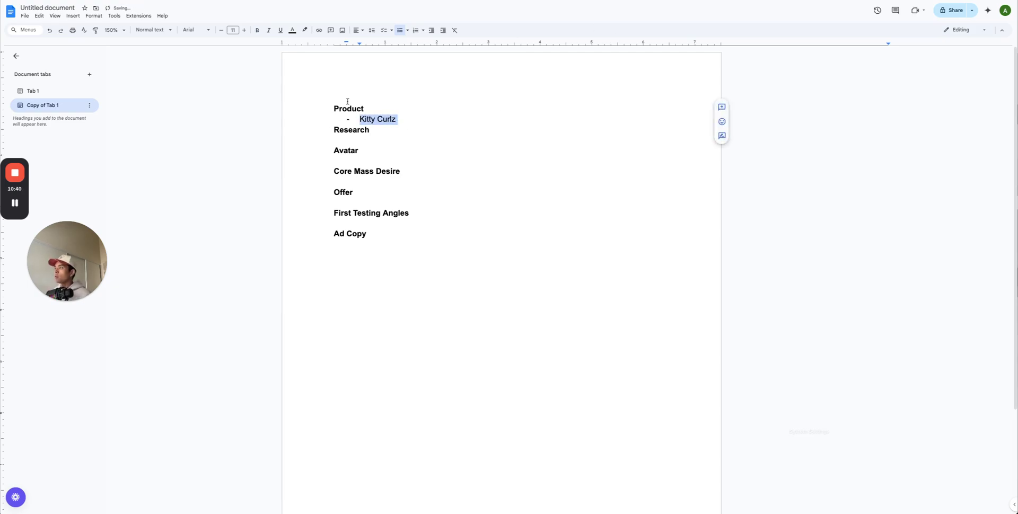
key(ctrl+Tab)
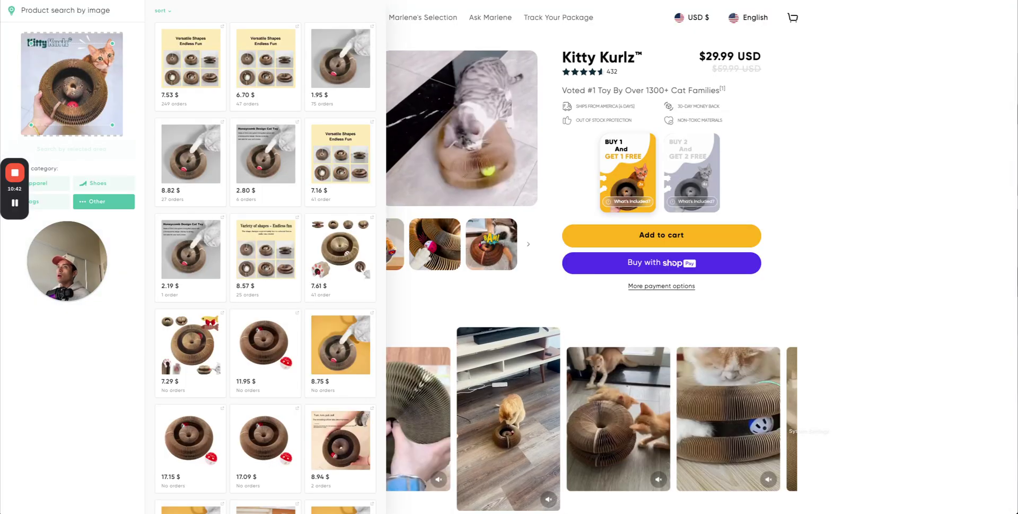
key(ctrl+shift+Tab)
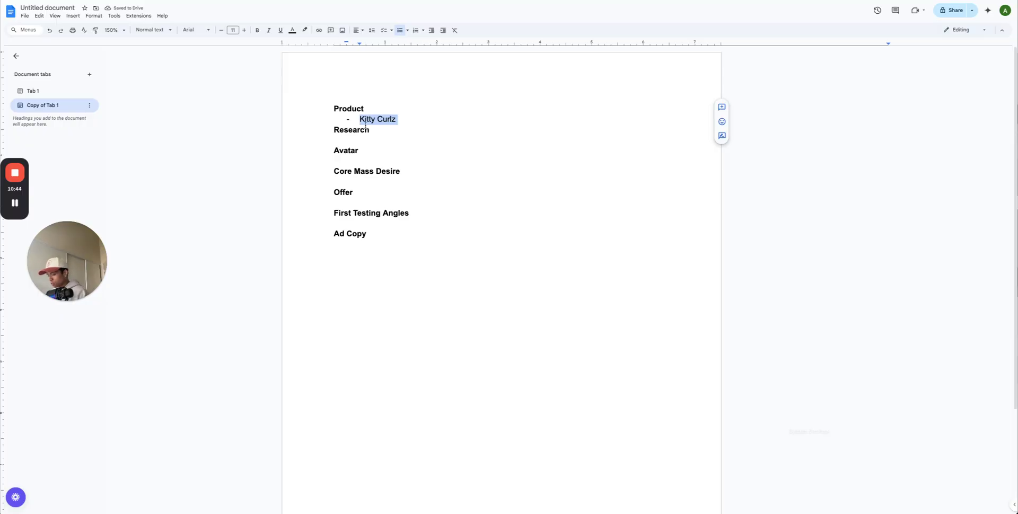
key(super+k)
key(super+v)
key(Return)
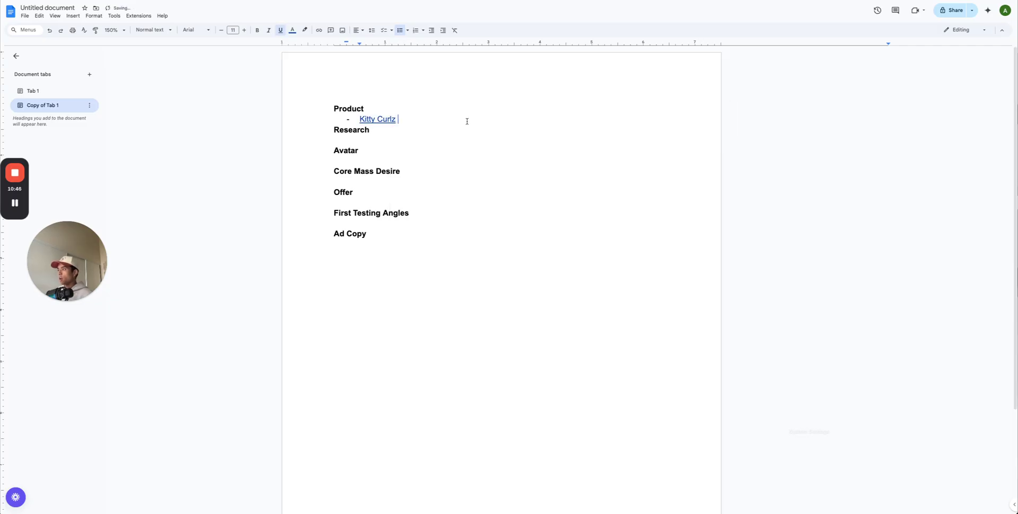
key(Return)
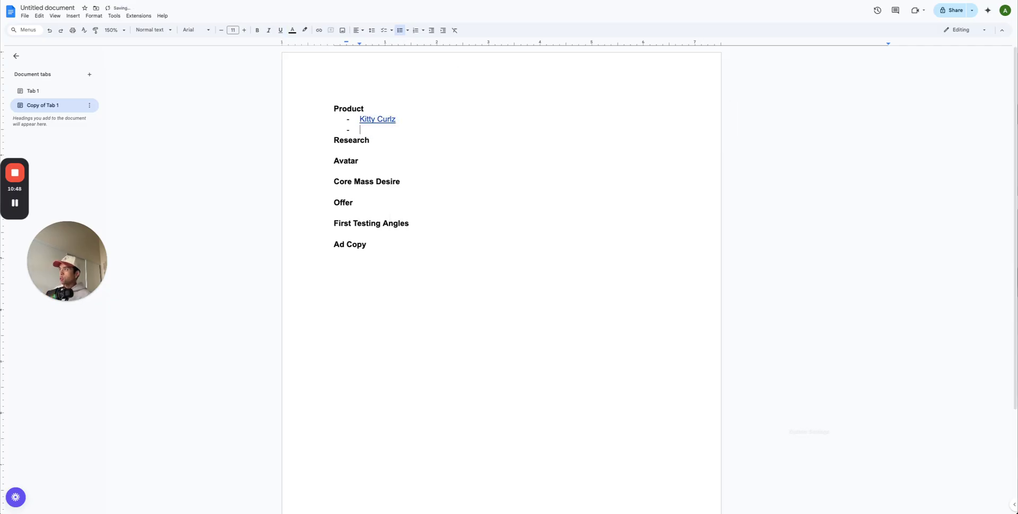
Check the April 2025 monthly visits of marlenespetshop.com in Similarweb, and enter 268000 in Google's online calculator
key(ctrl+Tab)
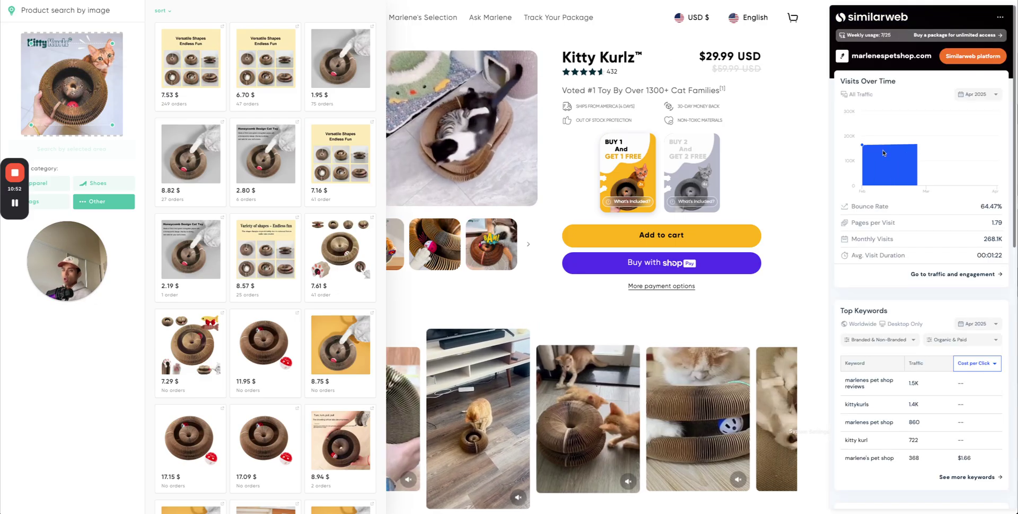
mouse_move(992, 140)
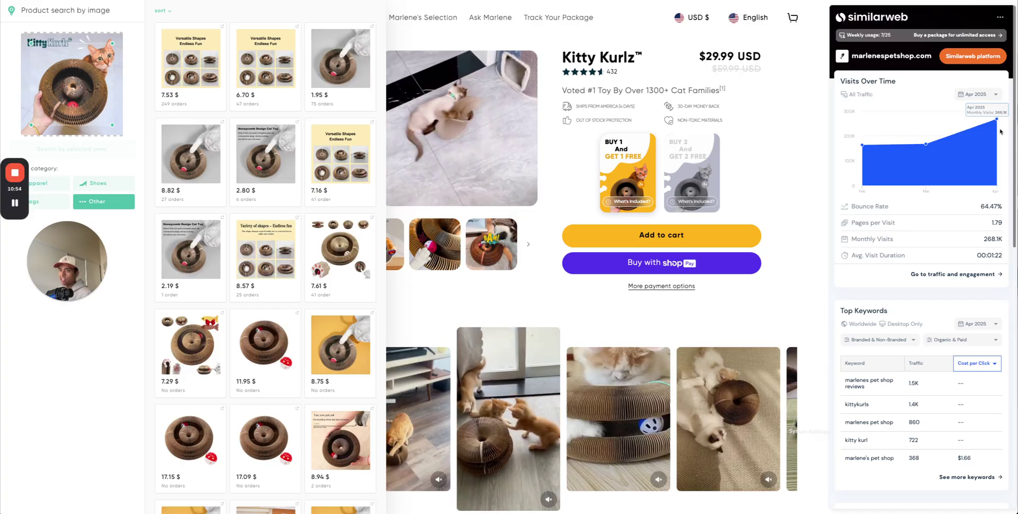
key(ctrl+t)
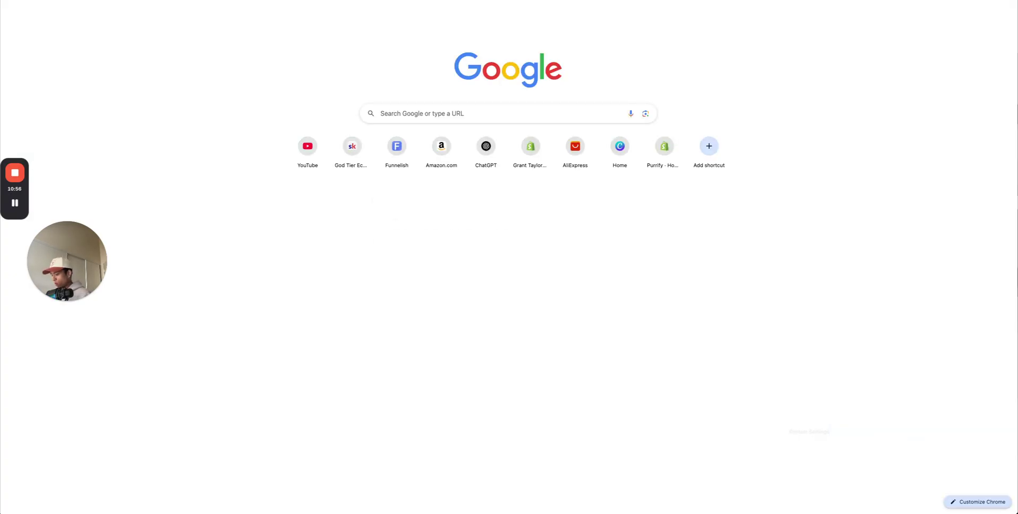
text(calculator)
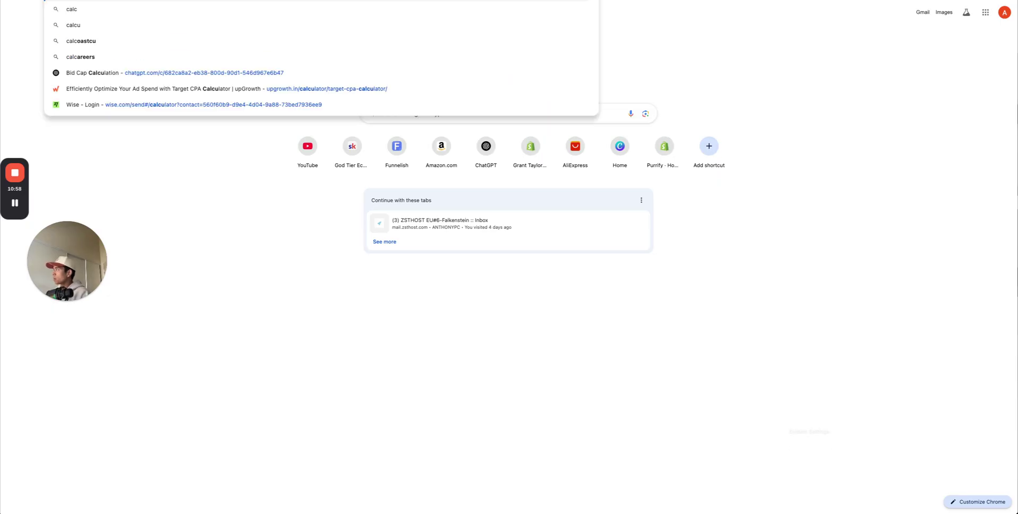
key(Return)
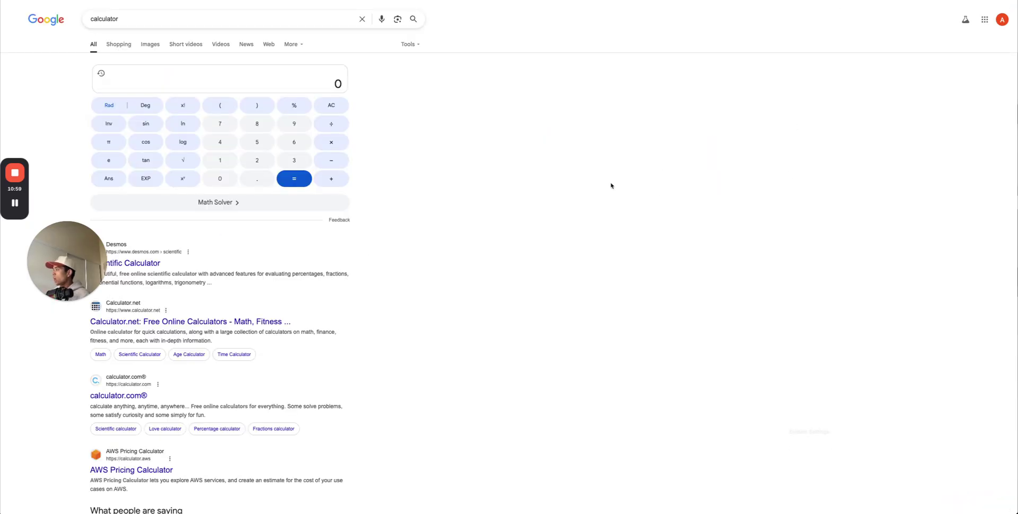
click(257, 160)
click(294, 142)
click(257, 124)
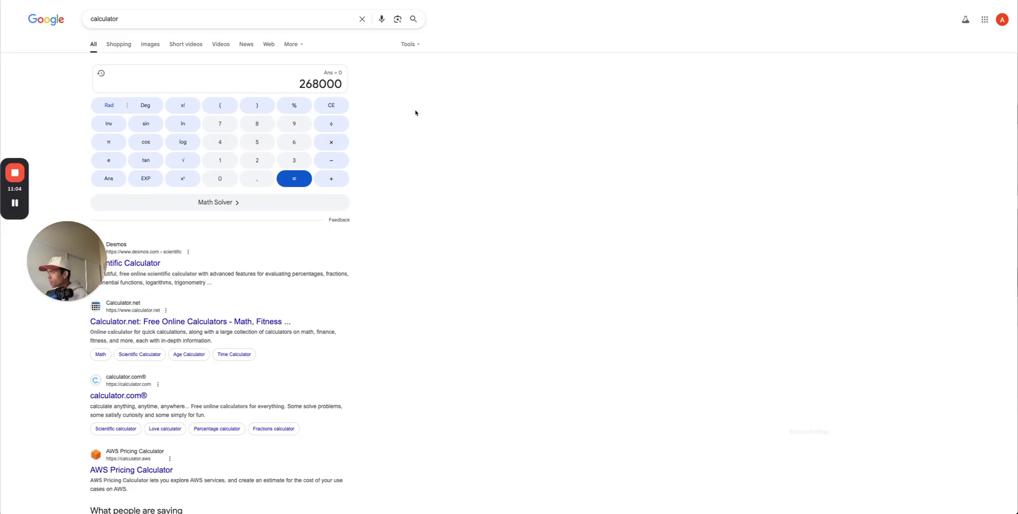
click(333, 142)
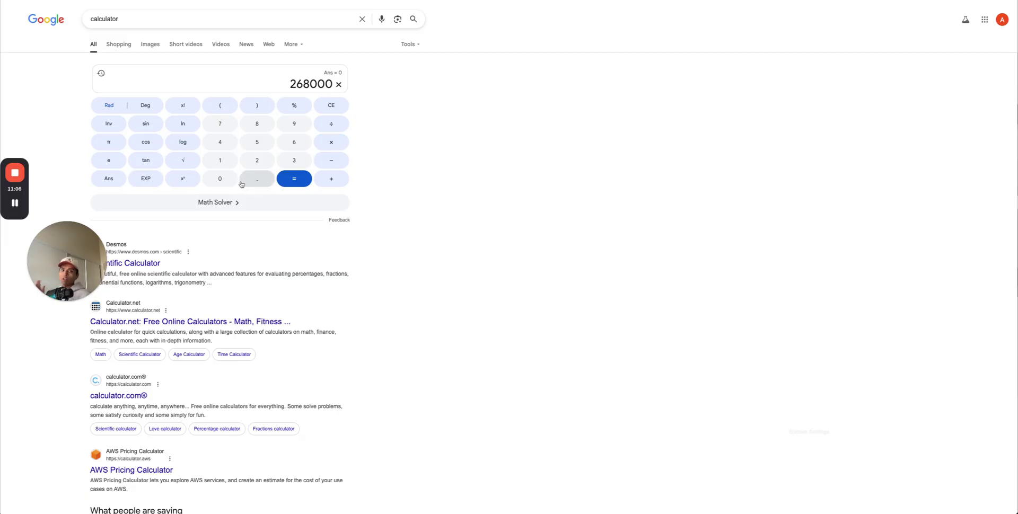
click(220, 178)
click(257, 178)
click(294, 160)
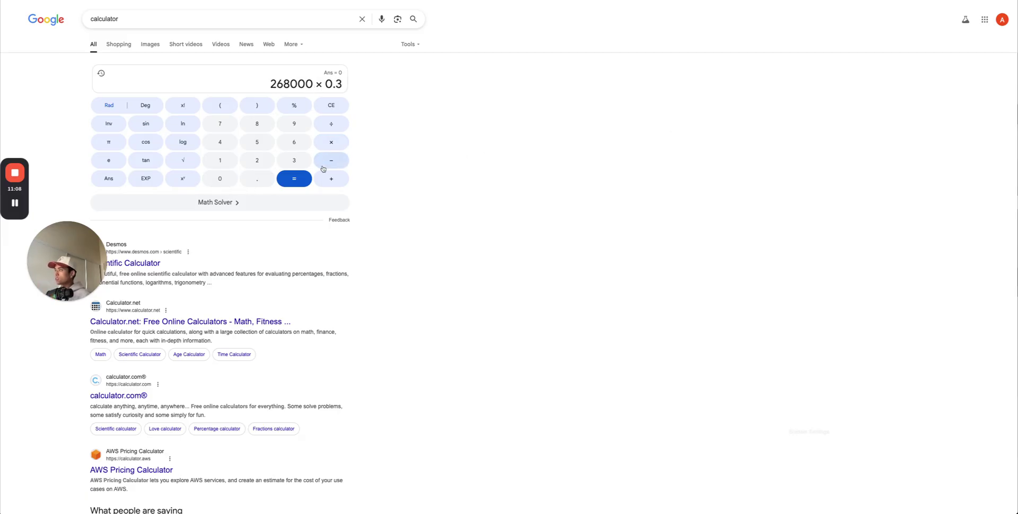
click(294, 179)
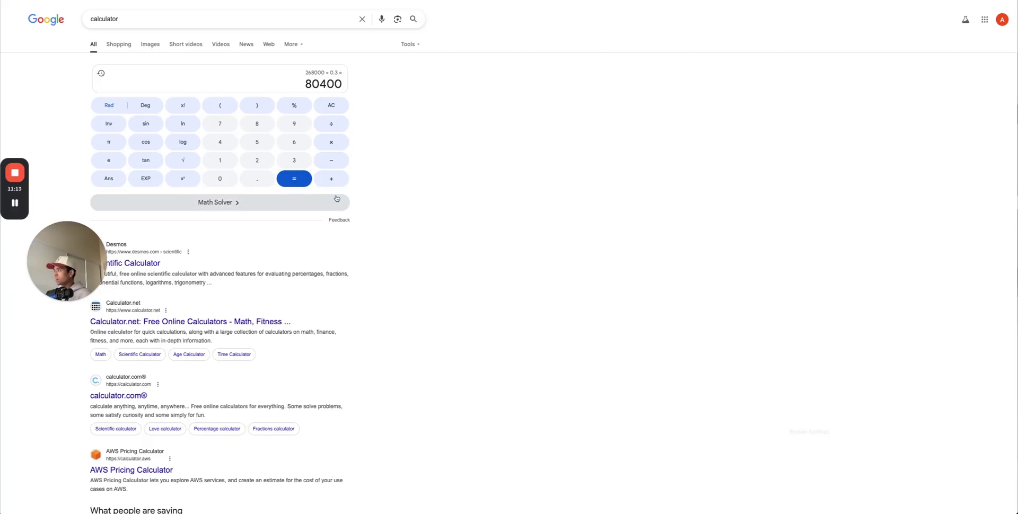
click(331, 124)
click(220, 179)
click(265, 182)
click(294, 160)
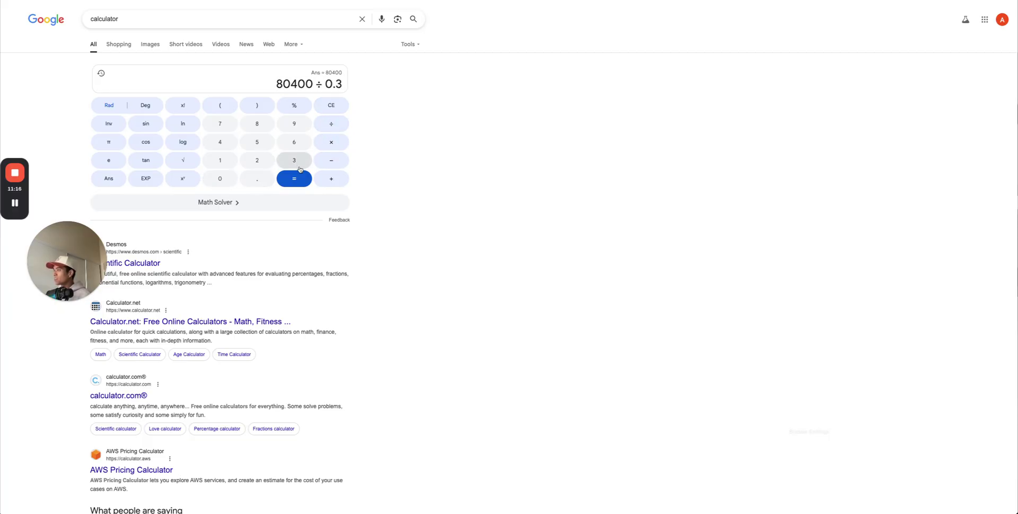
click(294, 179)
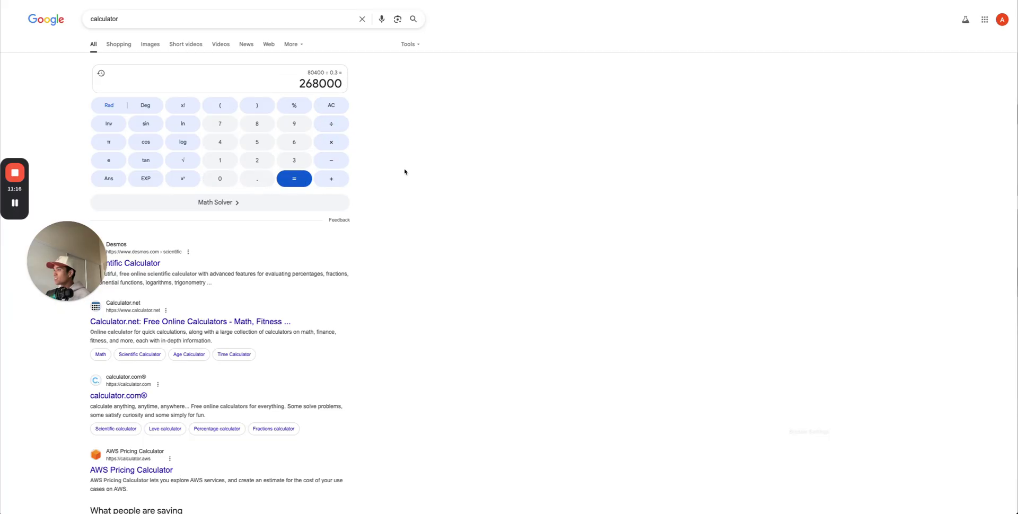
Multiply the 268000 monthly visits by 0.03 to estimate the store's monthly orders
click(342, 146)
click(220, 179)
click(257, 179)
click(220, 179)
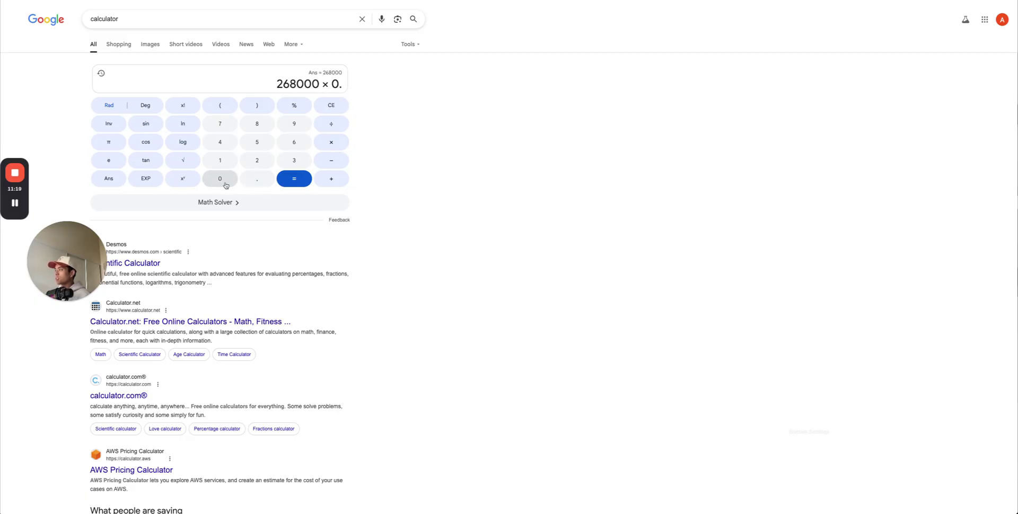
click(306, 167)
click(294, 179)
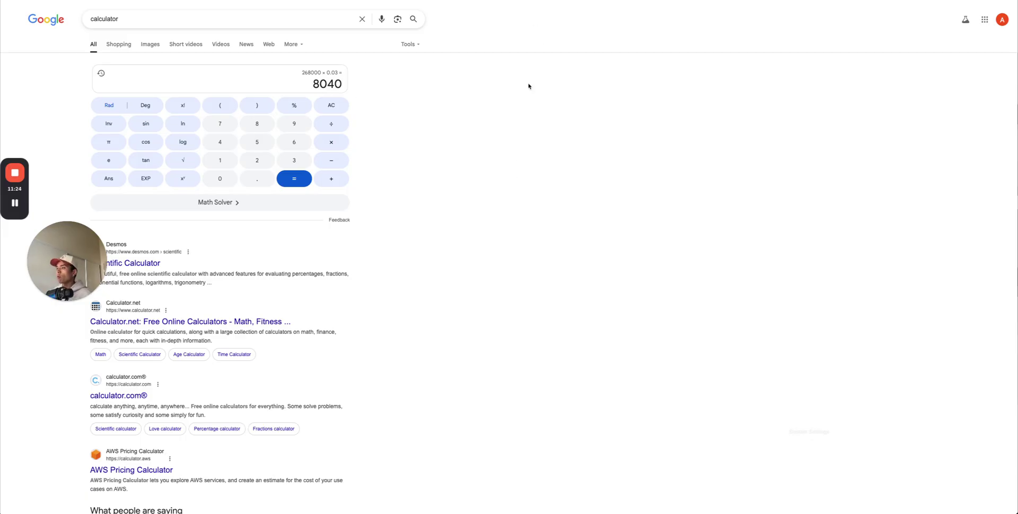
Reload the Kitty Kurlz product page and check the BUY 2 and GET 2 FREE bundle's price, both at checkout and on the page
key(ctrl+shift+Tab)
click(732, 188)
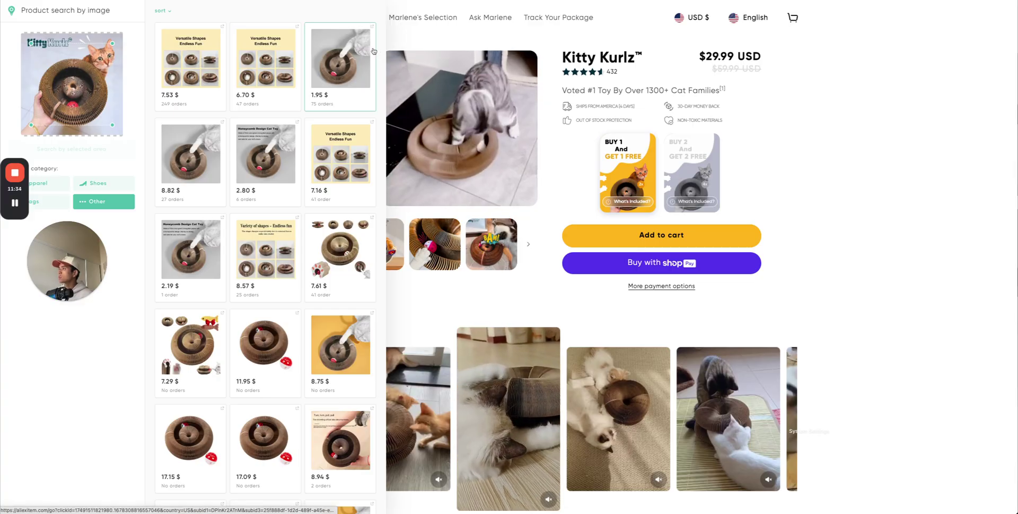
key(super+r)
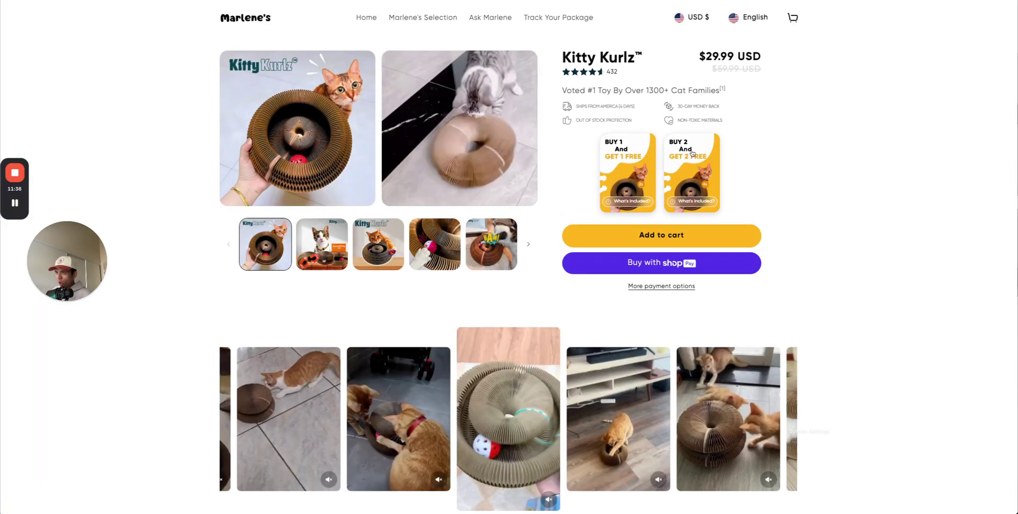
click(691, 153)
click(694, 240)
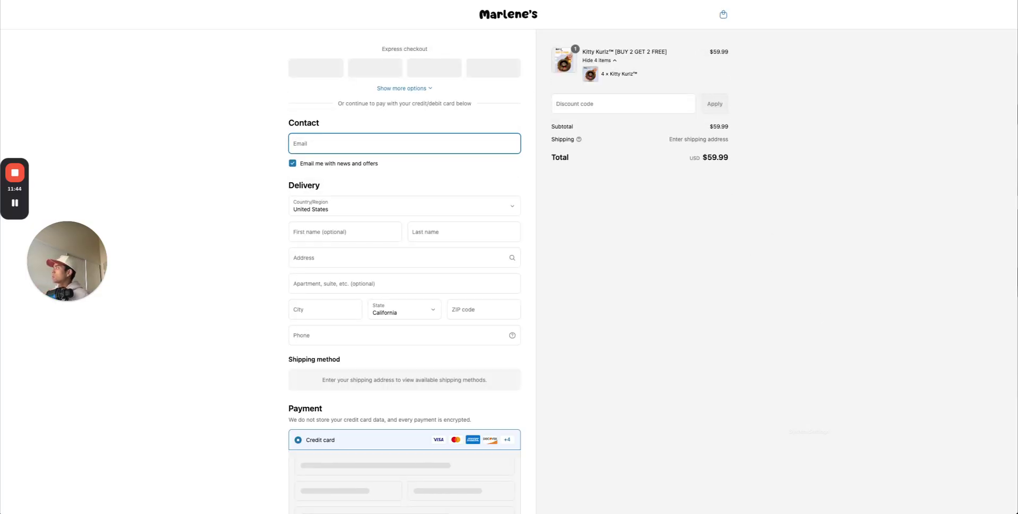
key(alt+Left)
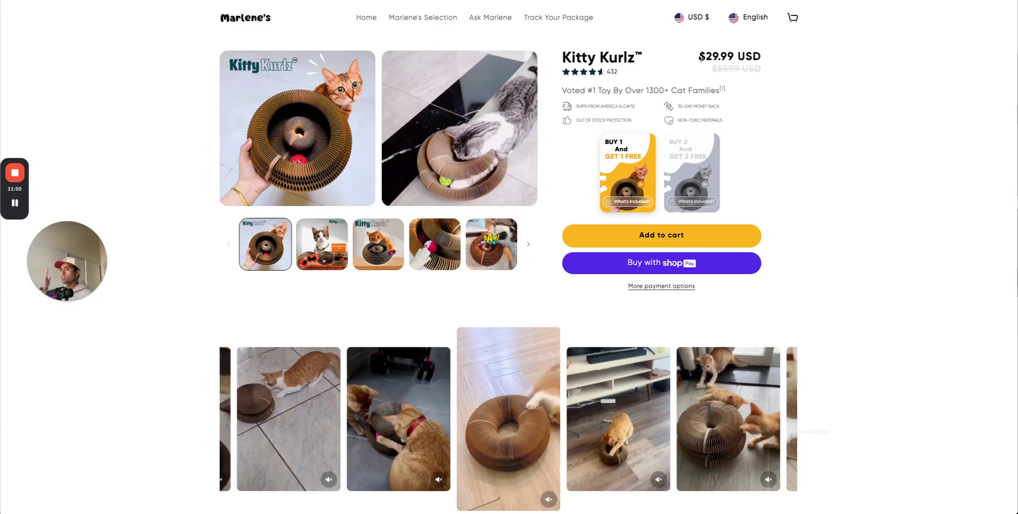
click(707, 145)
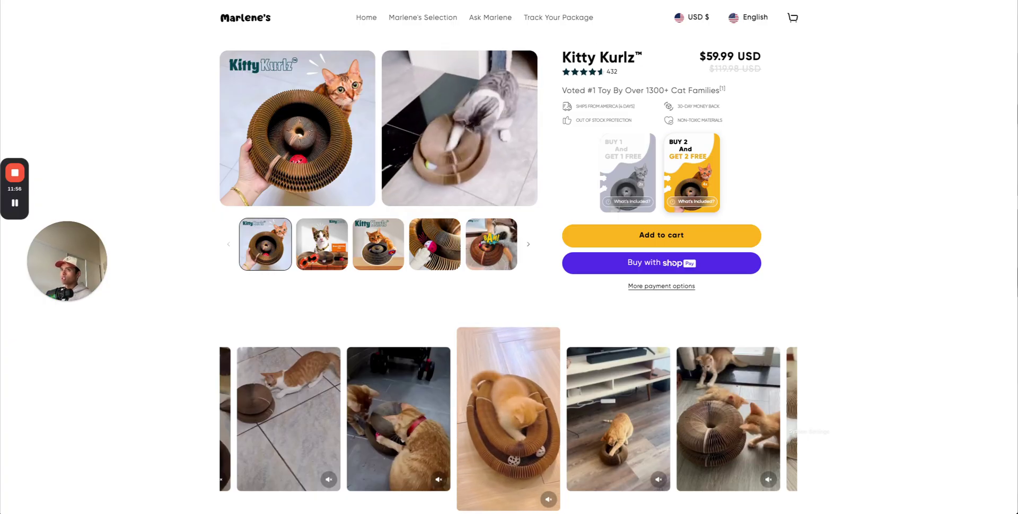
Return to the calculator and multiply the estimated monthly orders by 60 to estimate revenue at the BUY 2 bundle price
key(ctrl+Tab)
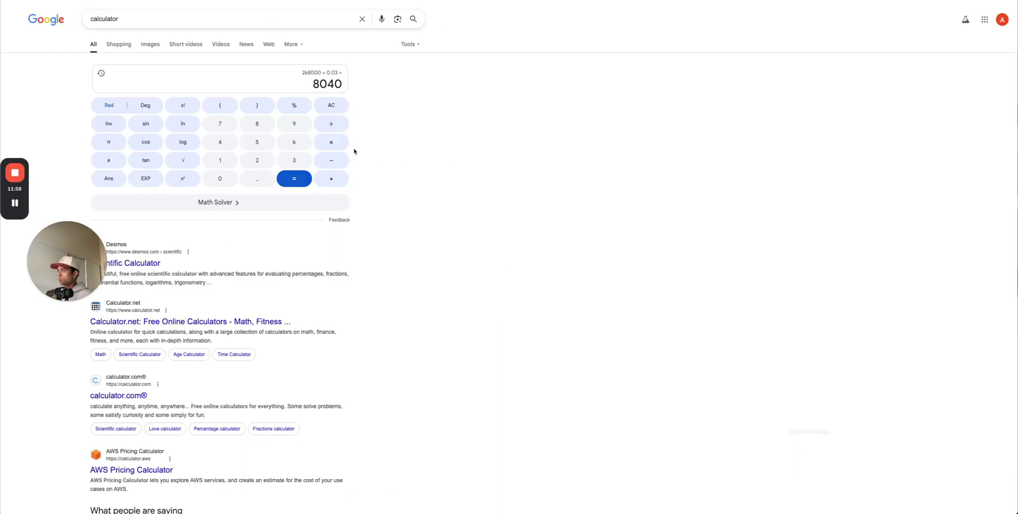
click(331, 145)
click(293, 142)
click(220, 178)
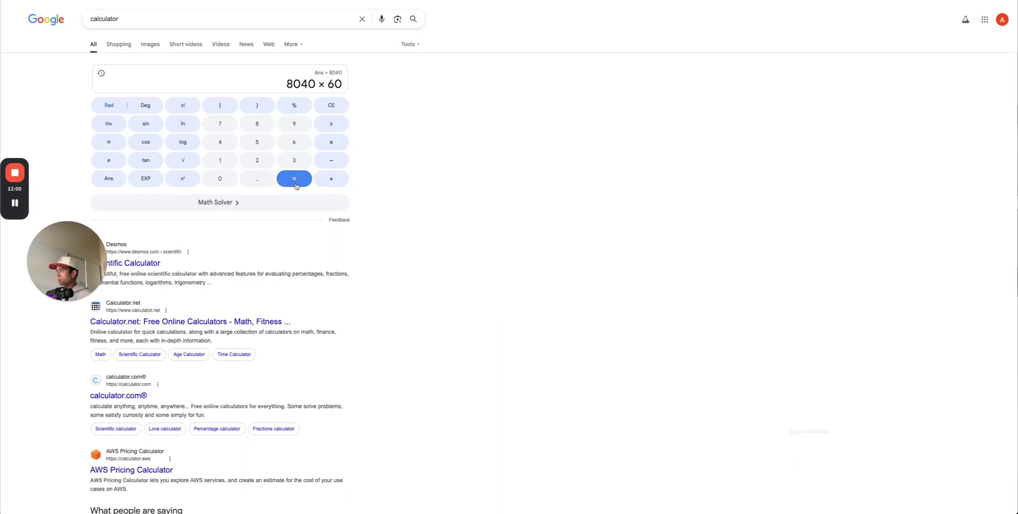
click(294, 179)
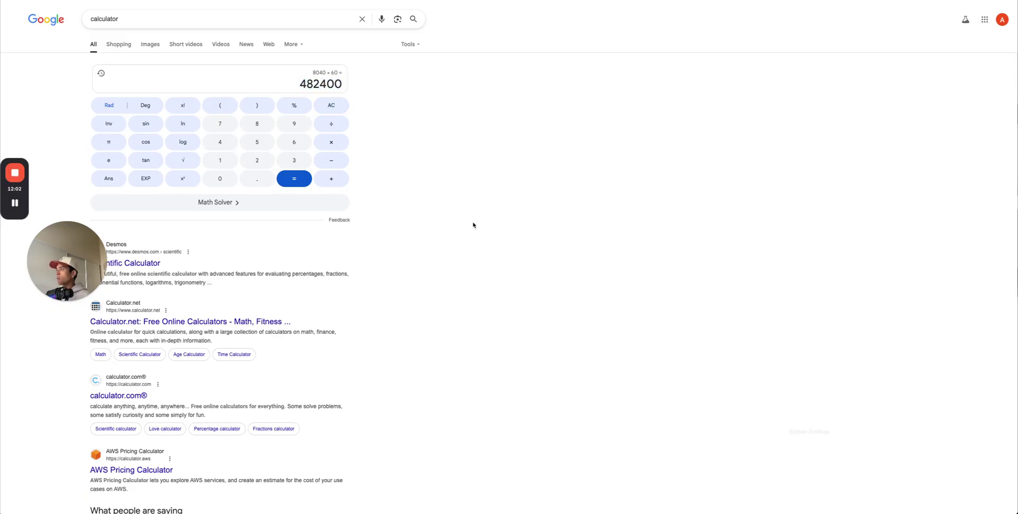
Divide the revenue figure by 60 and multiply the resulting order estimate by 30 to estimate revenue at the BUY 1 offer price
click(331, 124)
click(294, 142)
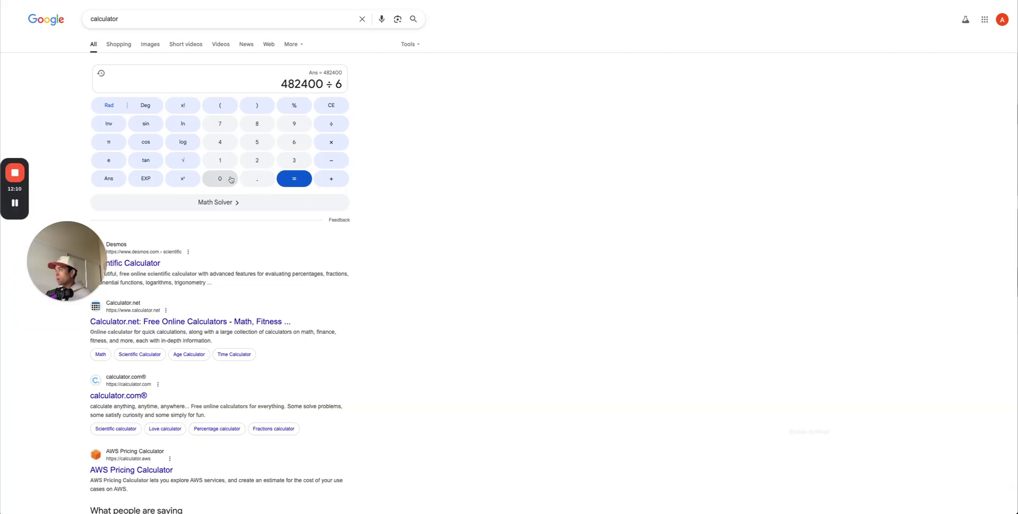
click(231, 179)
click(294, 178)
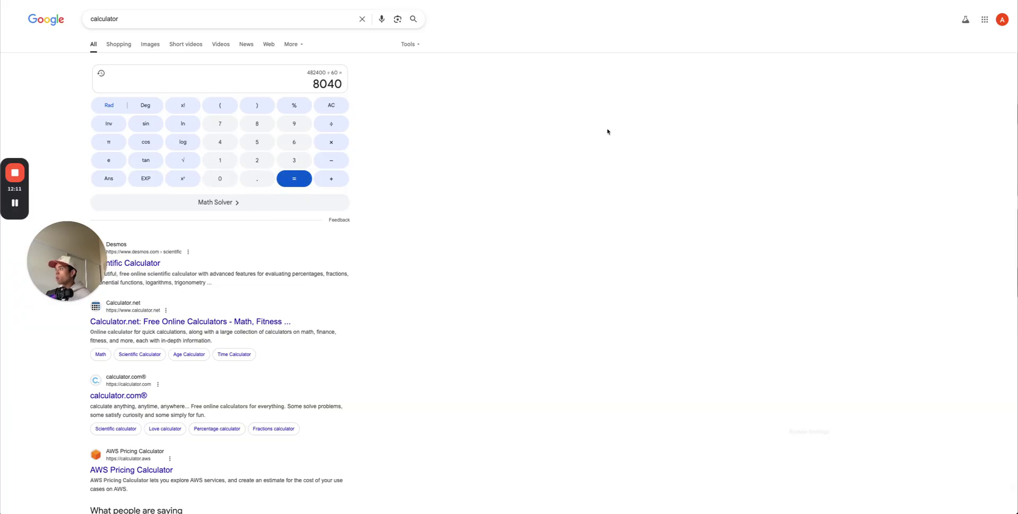
click(331, 142)
click(294, 160)
click(220, 179)
click(305, 182)
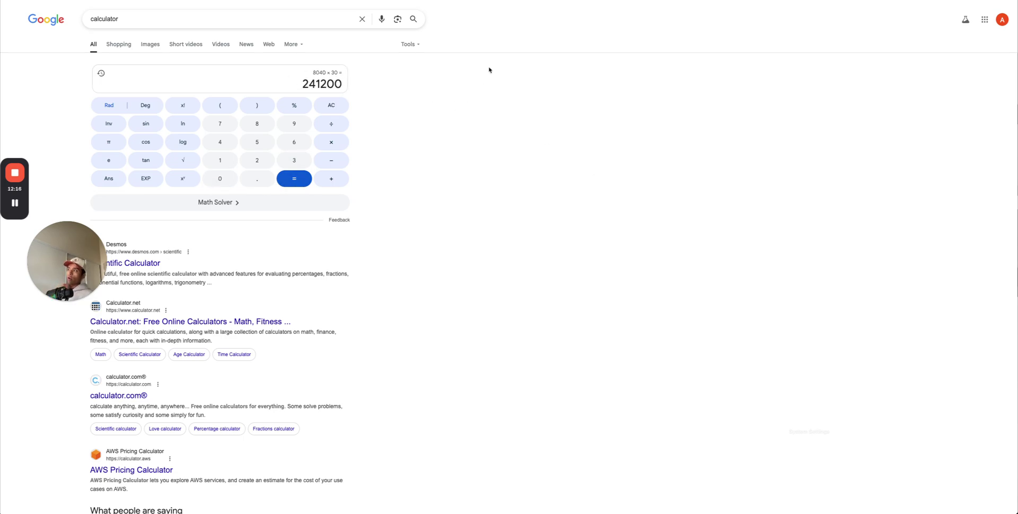
Return to the launch outline and add the bullets "$250k-$450k per month" and "Solve a problem" under Product
key(ctrl+Tab)
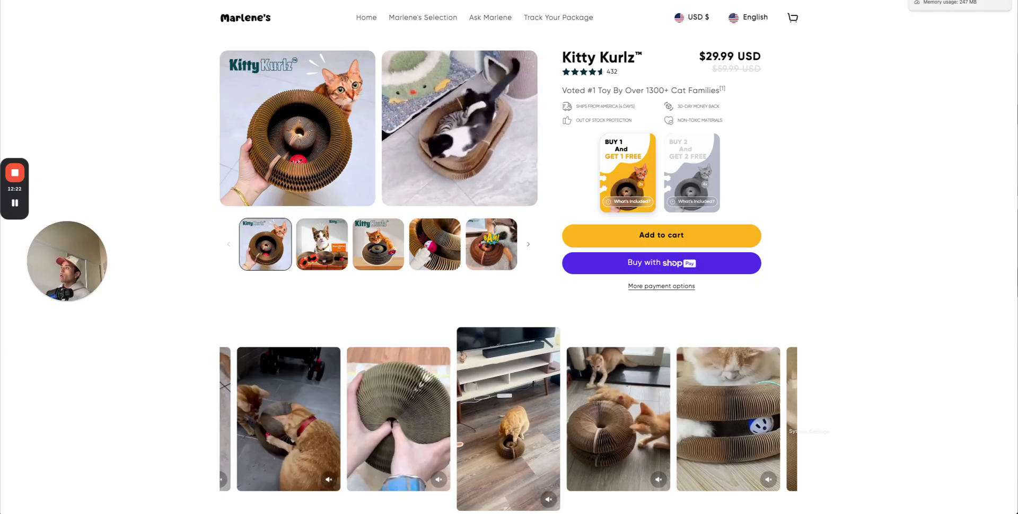
key(ctrl+Tab)
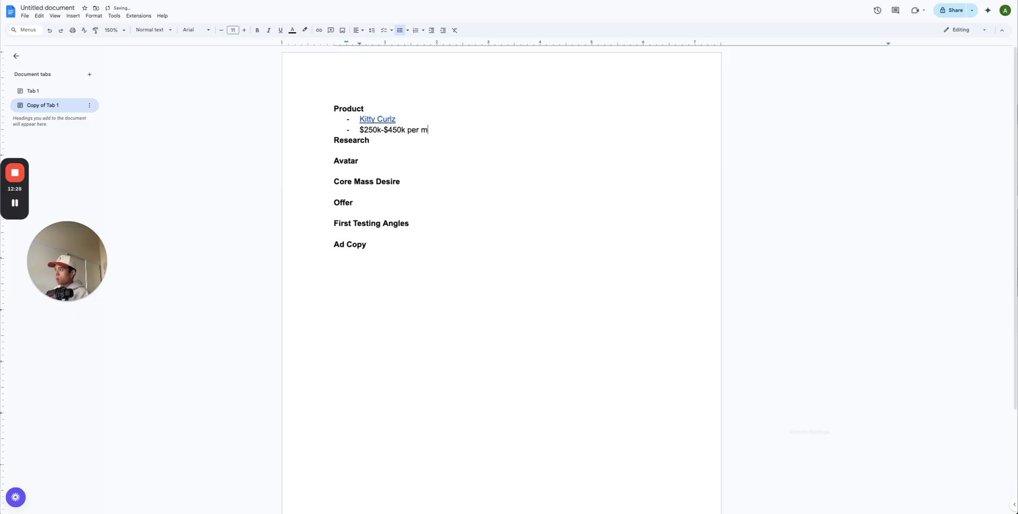
key(Return)
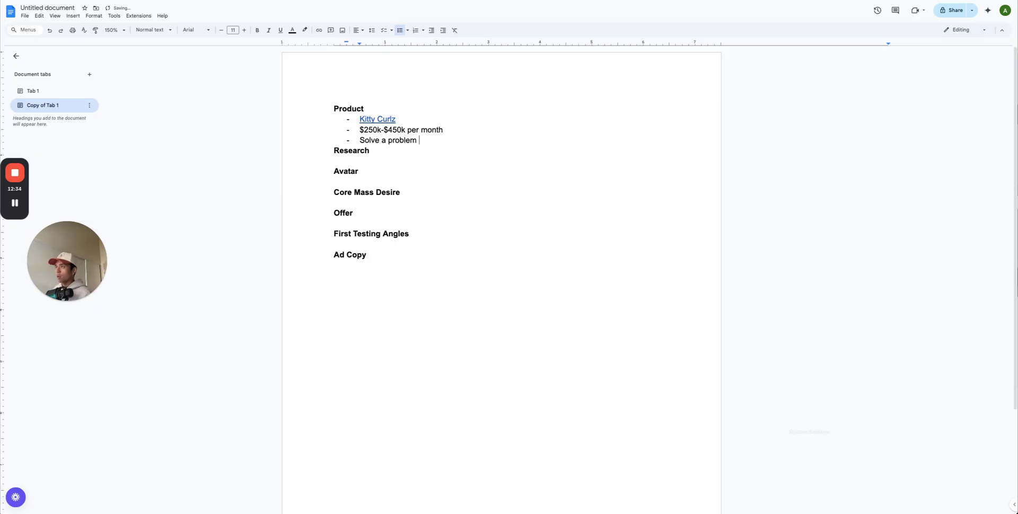
Examine the benefit claims on the Kitty Kurlz product page, especially the Stress-Relieving description, for the problem the toy solves
double_click(718, 219)
key(ctrl+Tab)
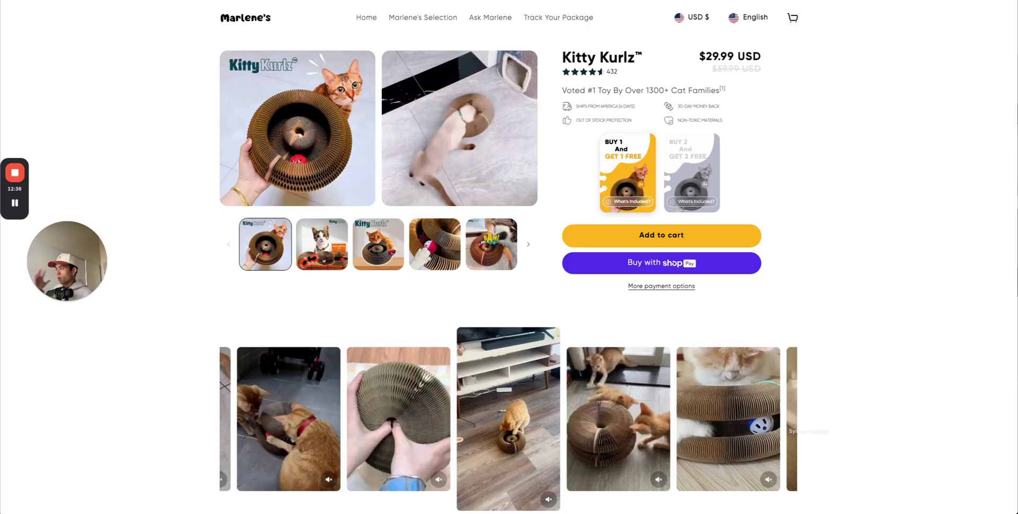
scroll(417, 88, down, 4)
scroll(417, 88, down, 9)
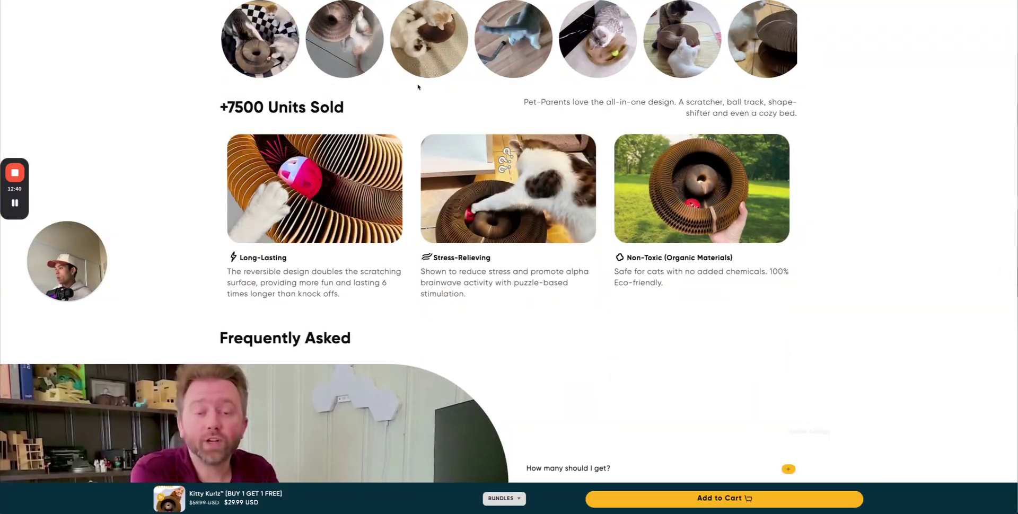
scroll(487, 217, down, 2)
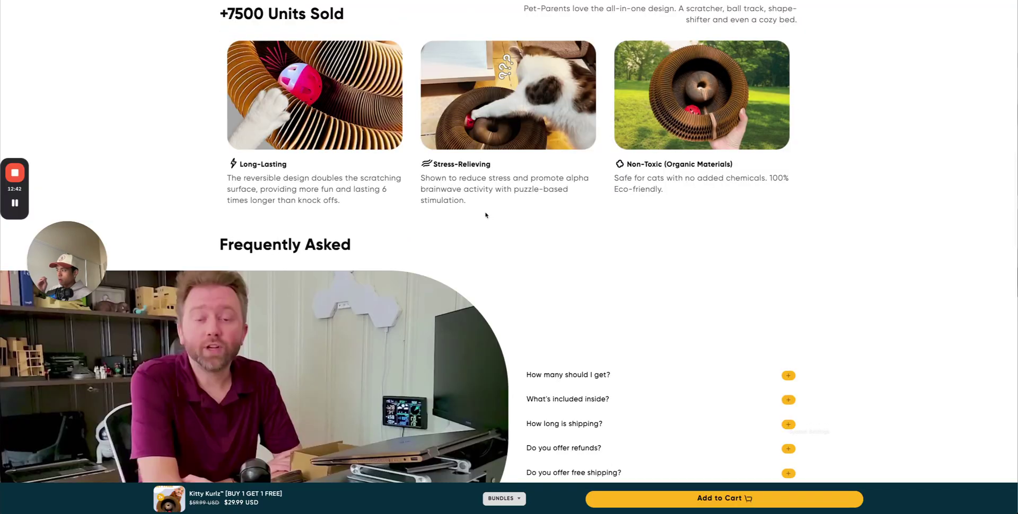
drag(493, 196, 420, 154)
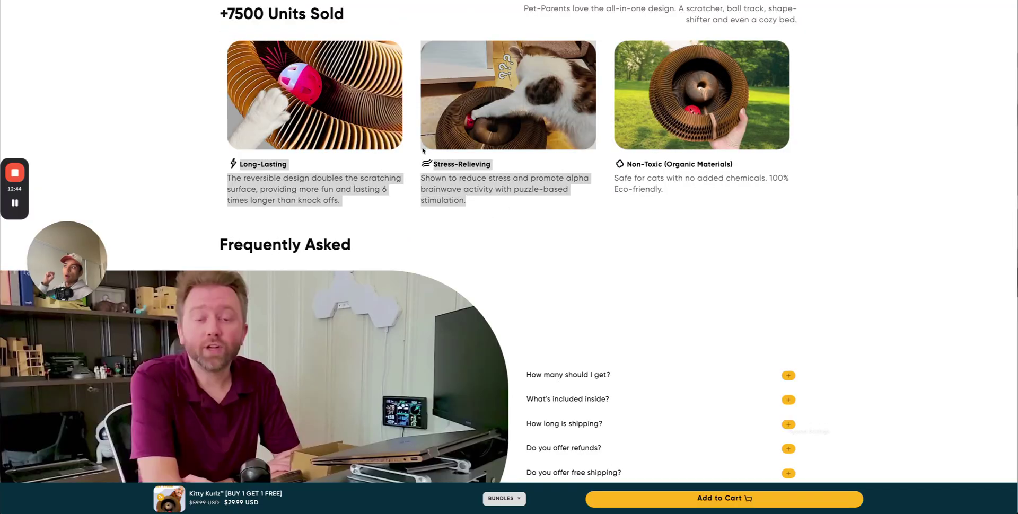
scroll(420, 142, up, 15)
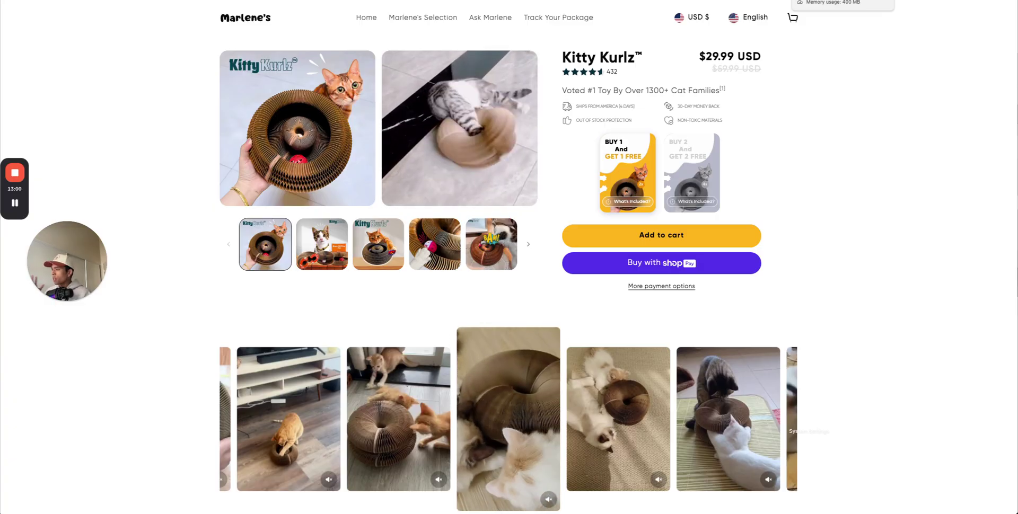
Switch back to the launch outline and add a "Lightweight" bullet below "Solve a problem" in the Product section
key(ctrl+Tab)
click(422, 131)
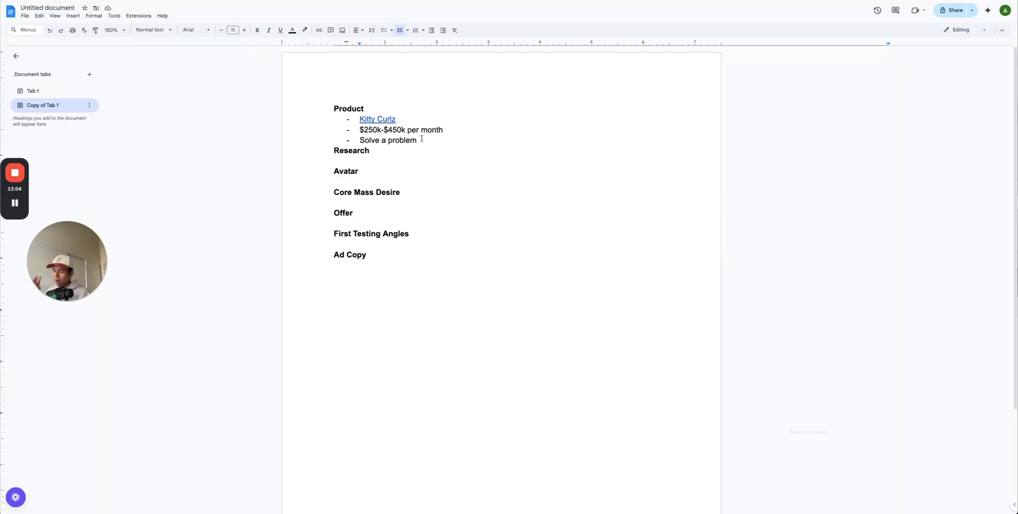
key(Return)
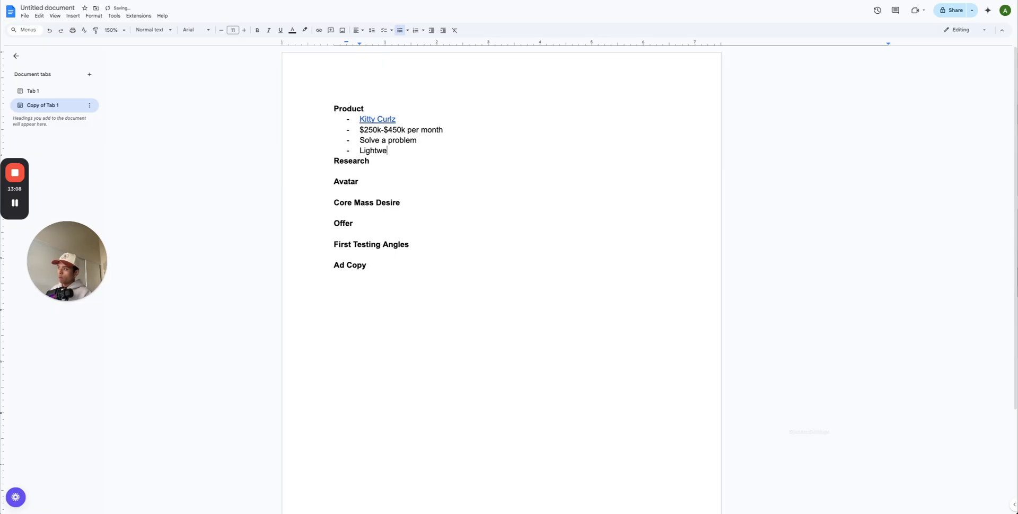
key(Return)
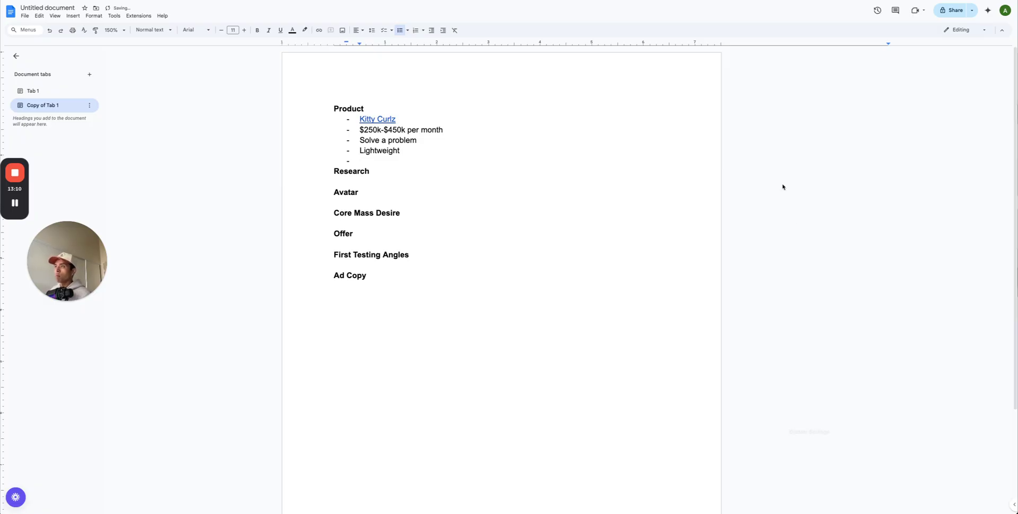
Check the supplier cost on the AliExpress listing, and add the bullets "COGs: $8.87" and "Current Sell Price" to the outline's Product section
click(732, 1)
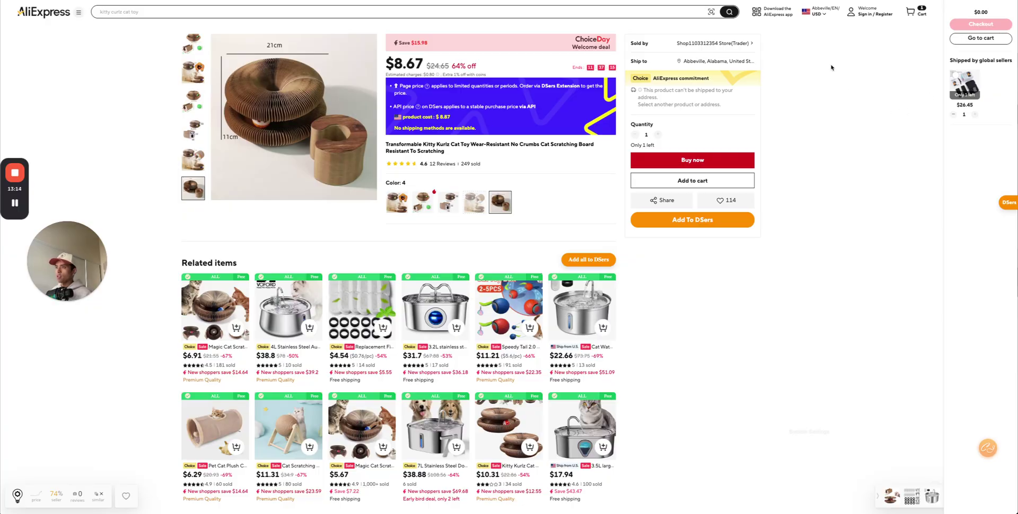
key(ctrl+Tab)
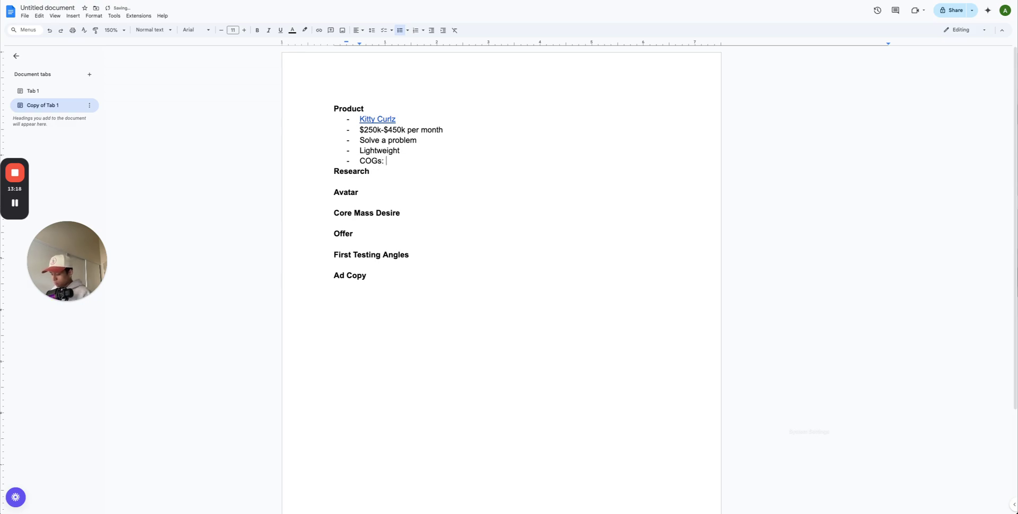
key(Return)
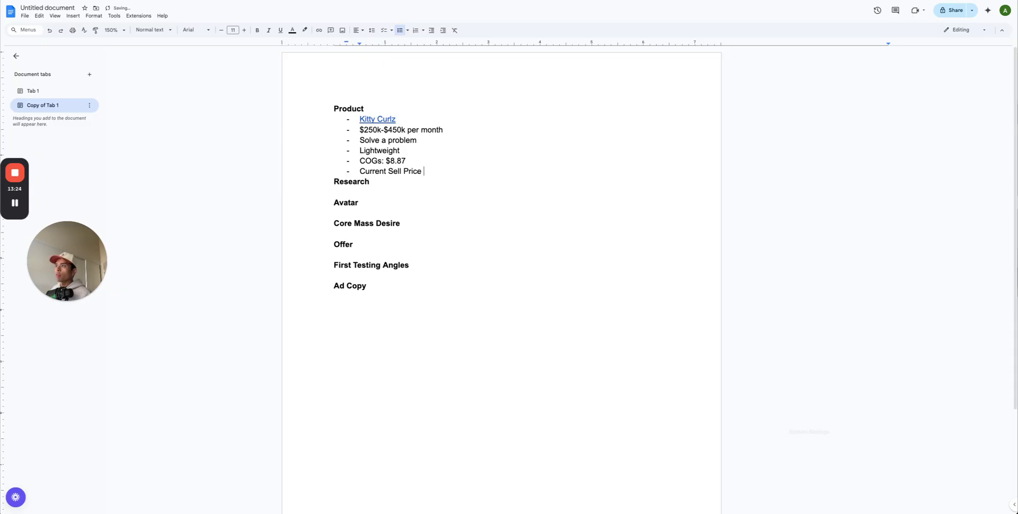
Check the store's offer price and add the sub-bullets "B1G1 Free for $29.99" and "B2G2 Free for $59.99" under Current Sell Price
key(ctrl+Tab)
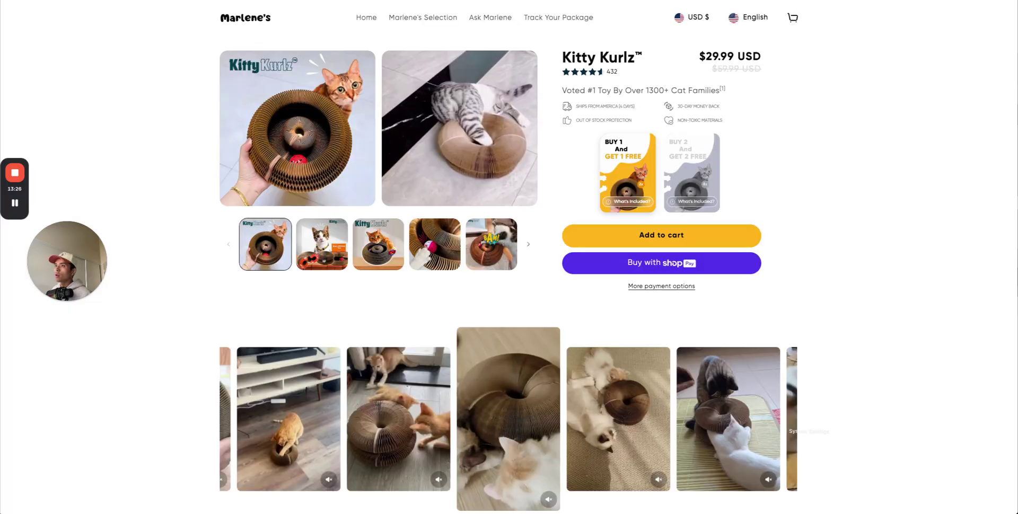
key(ctrl+shift+Tab)
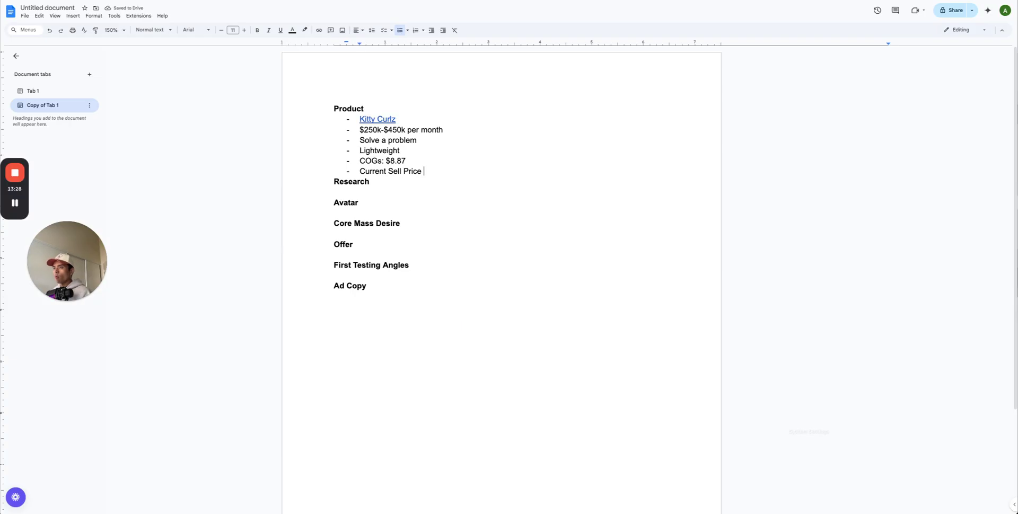
key(Return)
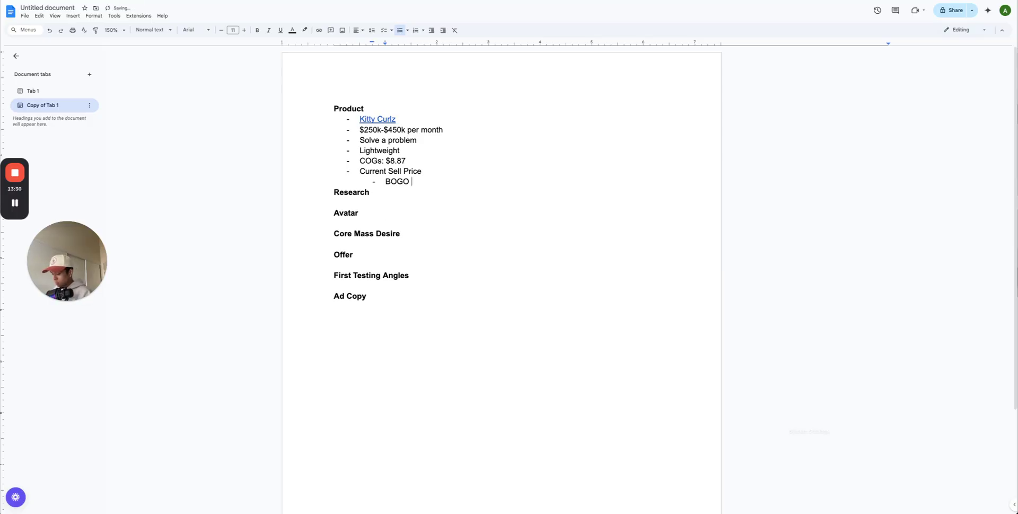
key(BackSpace)
key(BackSpace)
key(BackSpace)
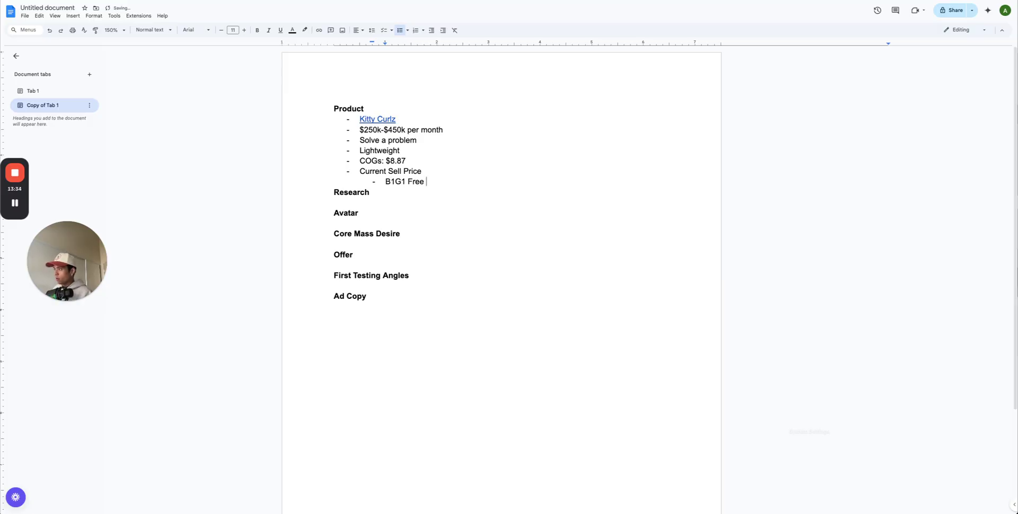
text(for $29.99)
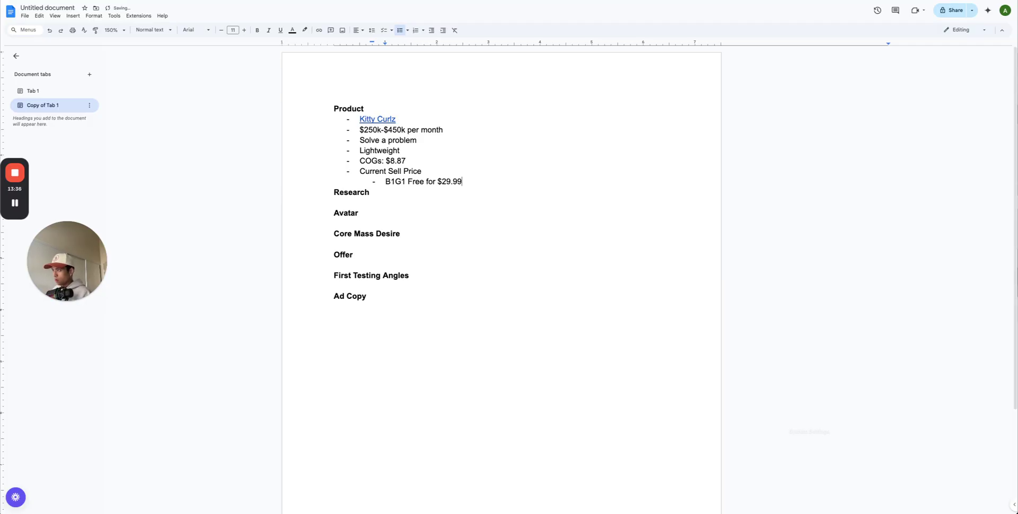
key(Return)
text(B2G2)
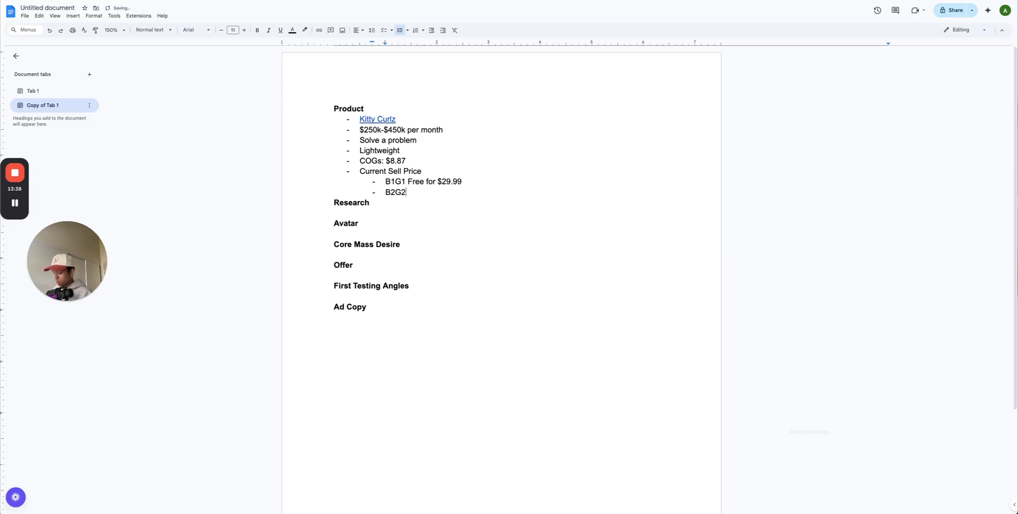
text( Free for $59.99)
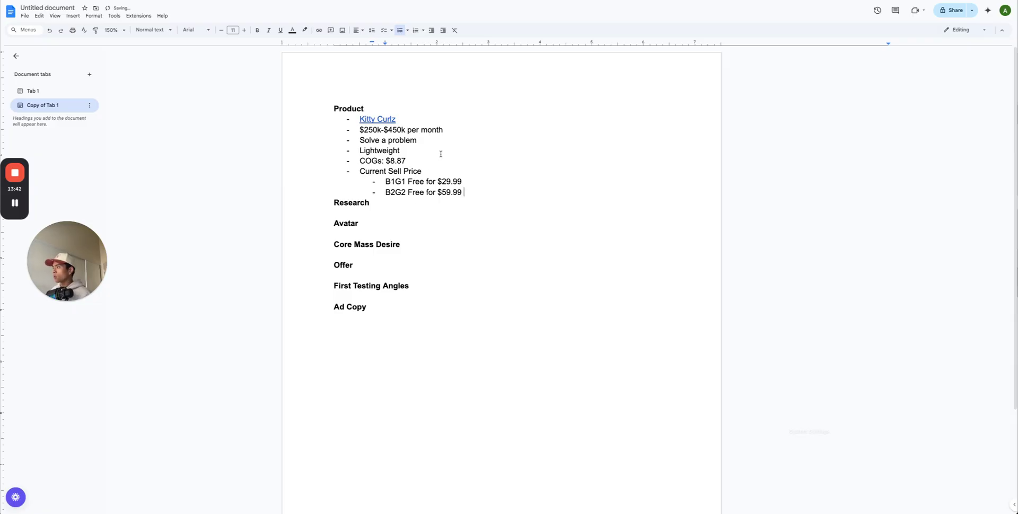
Append "(pet boredom, pet stimulation)" to the "Solve a problem" bullet
click(424, 140)
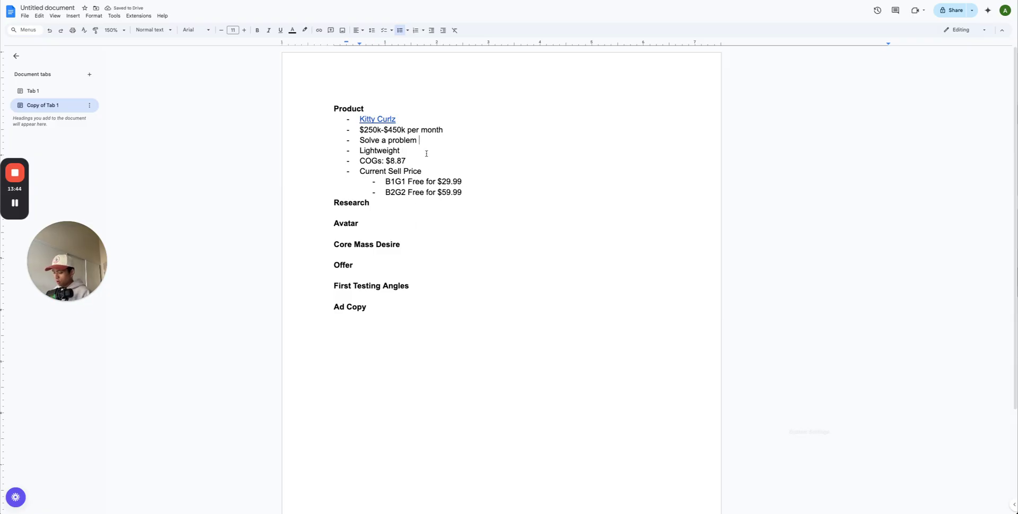
text(()
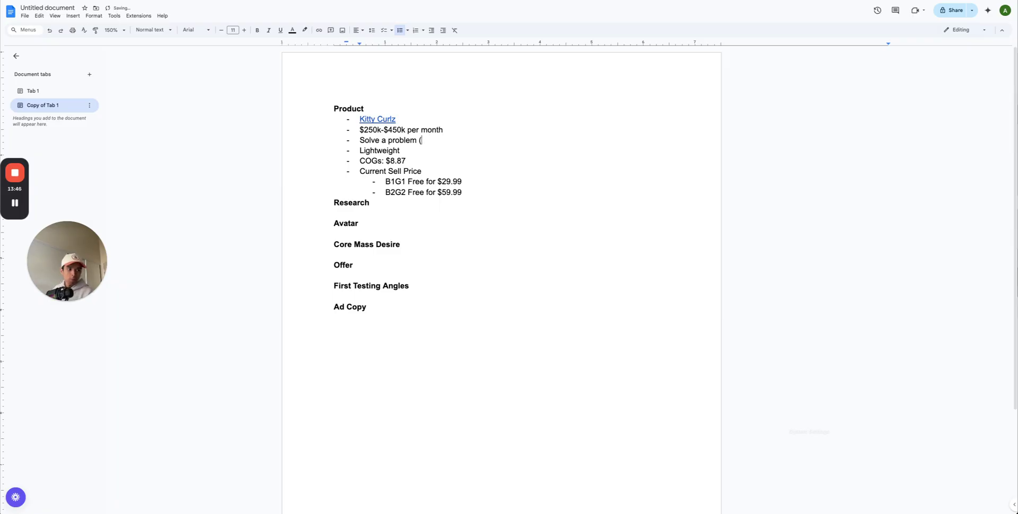
text(pet boredom, )
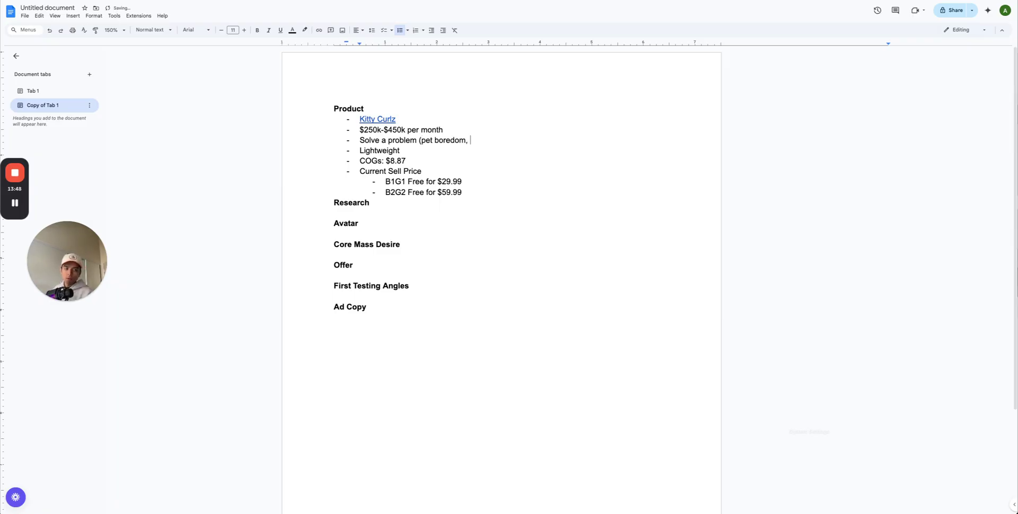
text(pet stimu)
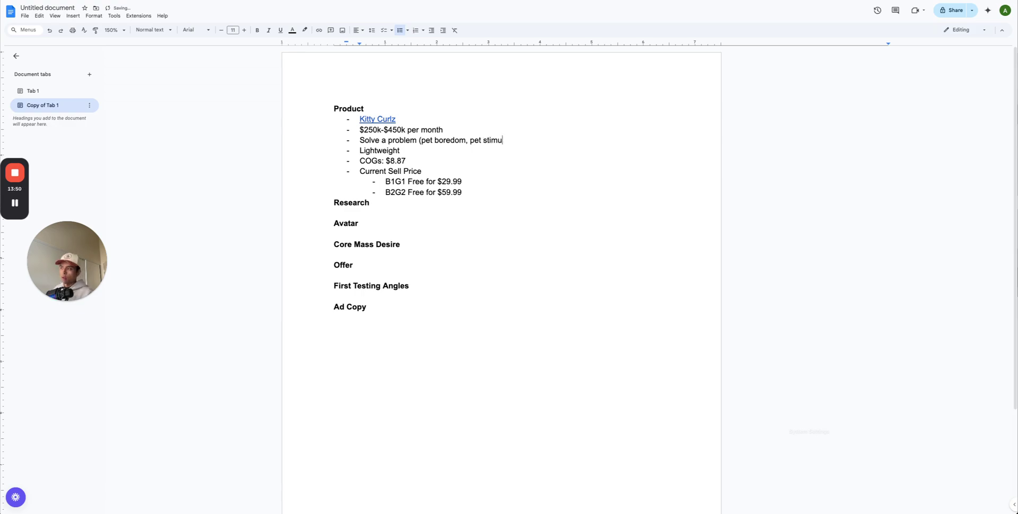
text(lation)
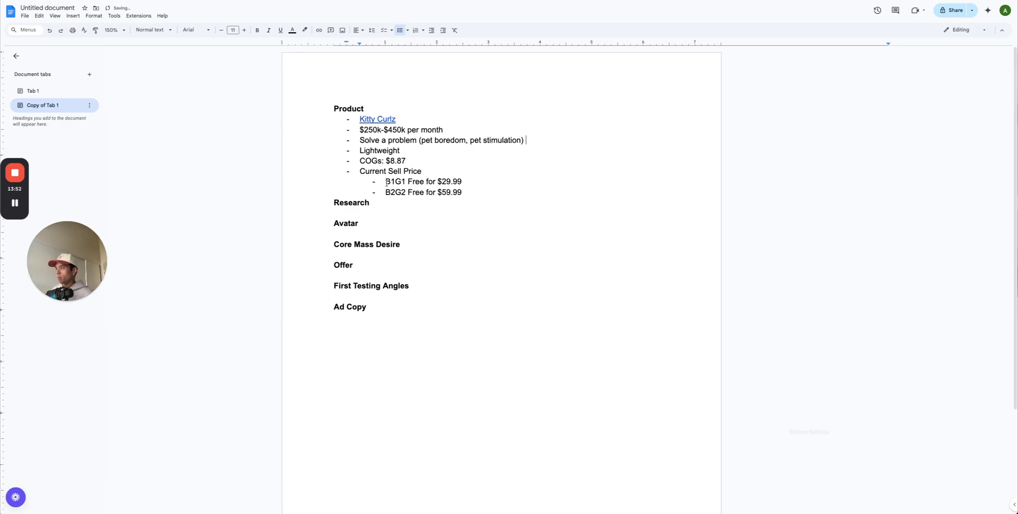
Review the Product notes line by line, from the linked product name down to the costs and sell prices
click(417, 119)
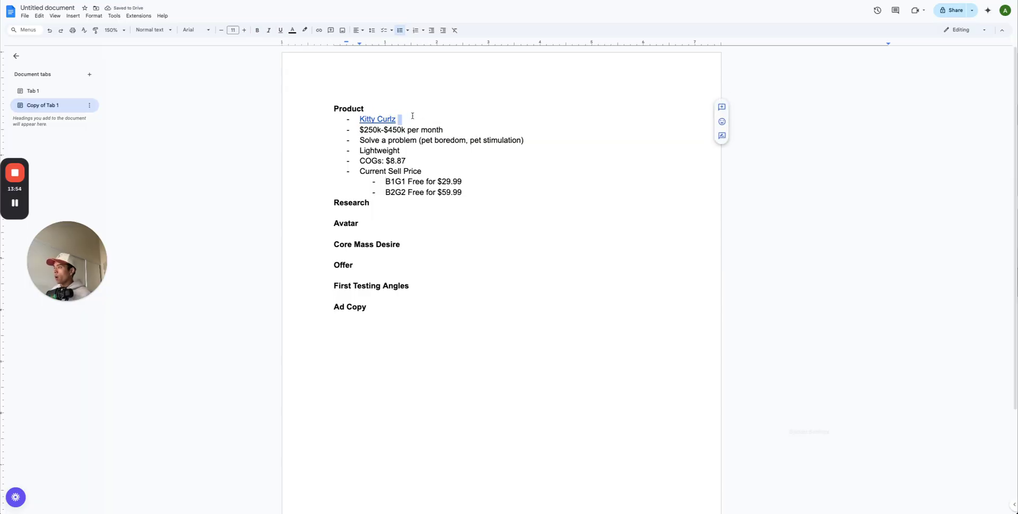
triple_click(392, 127)
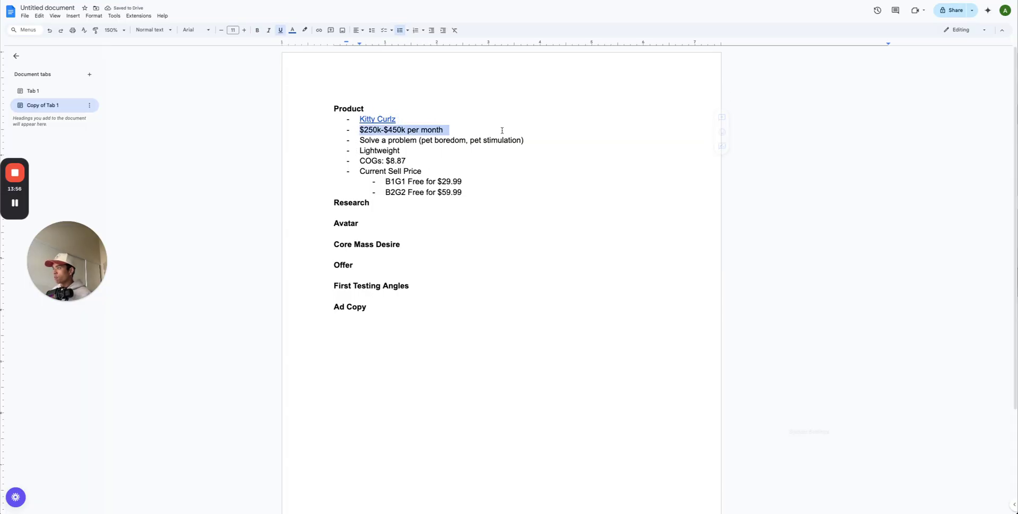
drag(492, 140, 366, 161)
click(451, 181)
click(432, 183)
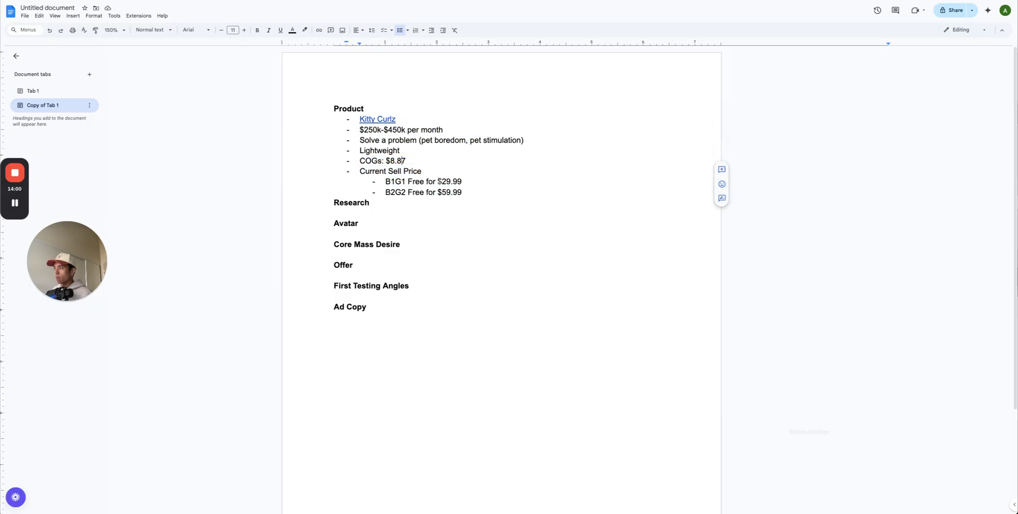
drag(467, 184, 426, 171)
double_click(427, 174)
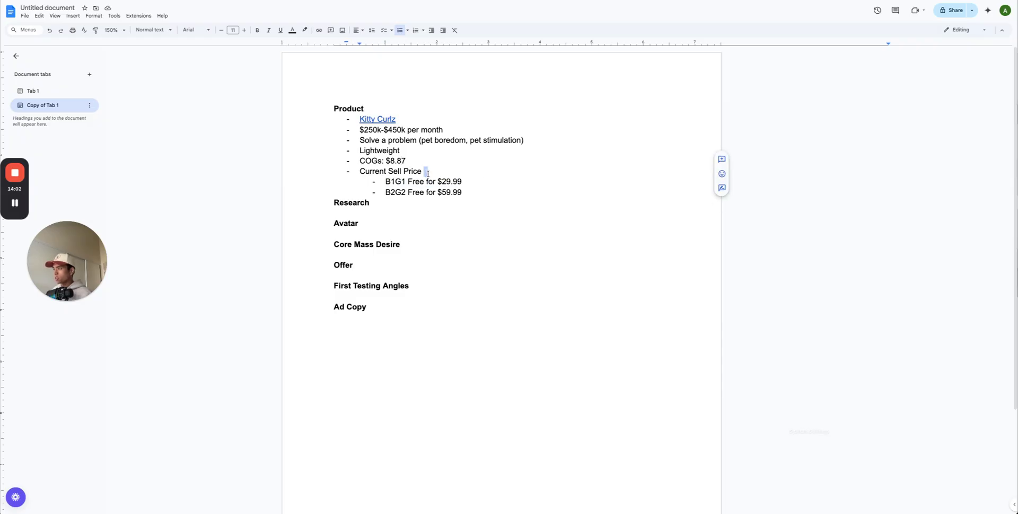
click(473, 191)
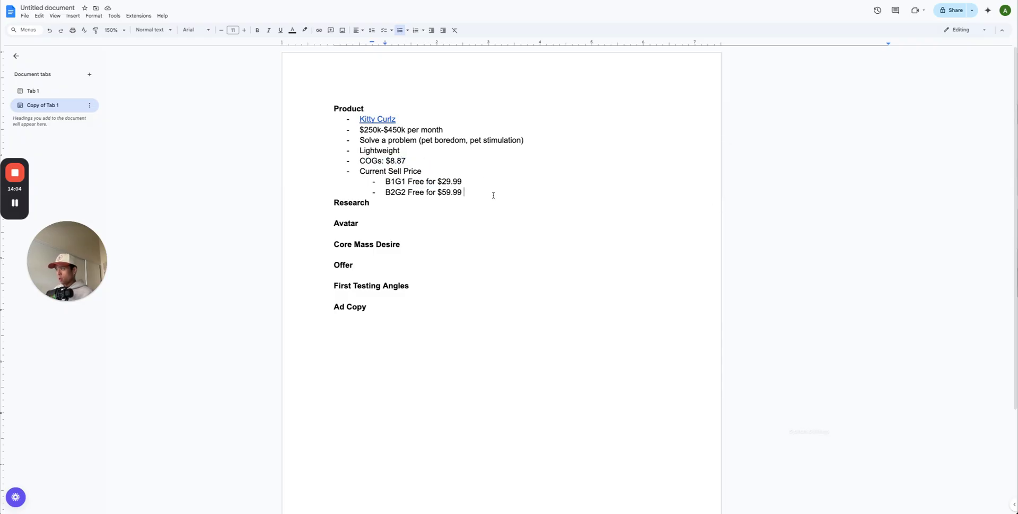
Start a dashed bullet list under the Research heading
click(395, 205)
key(Return)
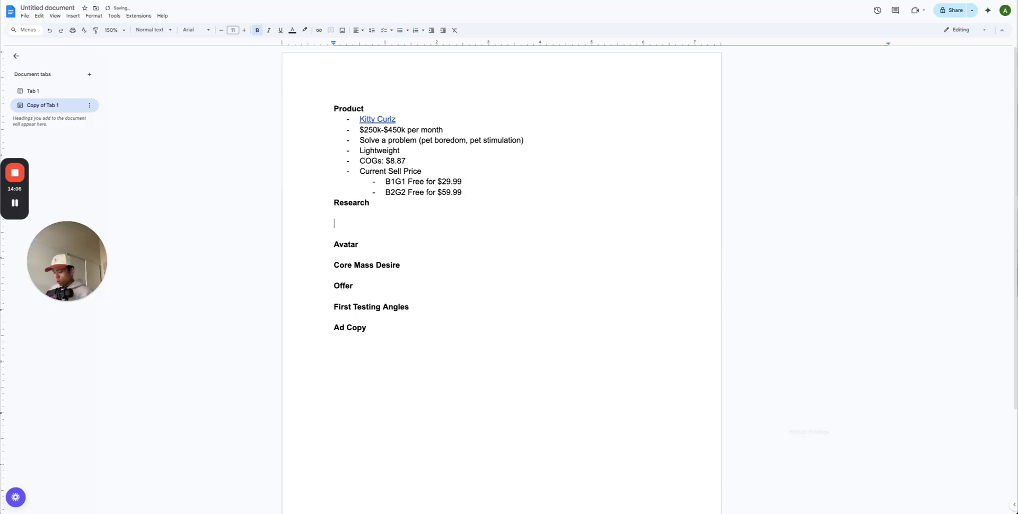
text(-)
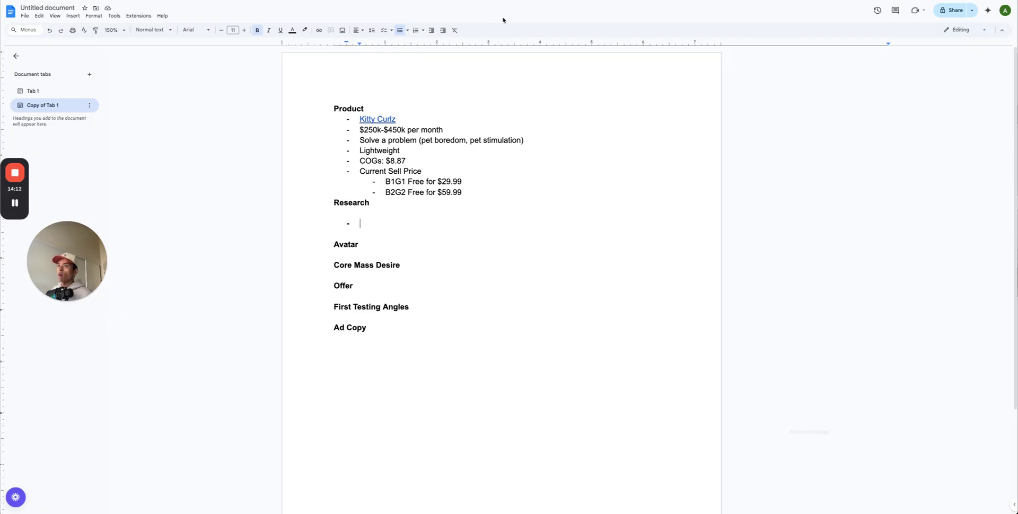
Open the store page linked from Kitty Curlz, and open the "Pain Diving" Prompt Document
click(378, 119)
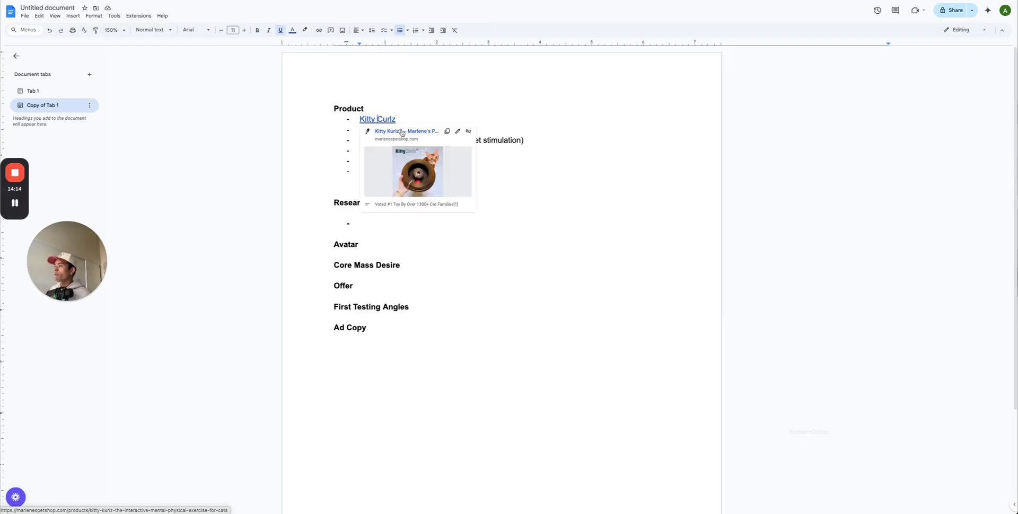
click(394, 129)
key(ctrl+Tab)
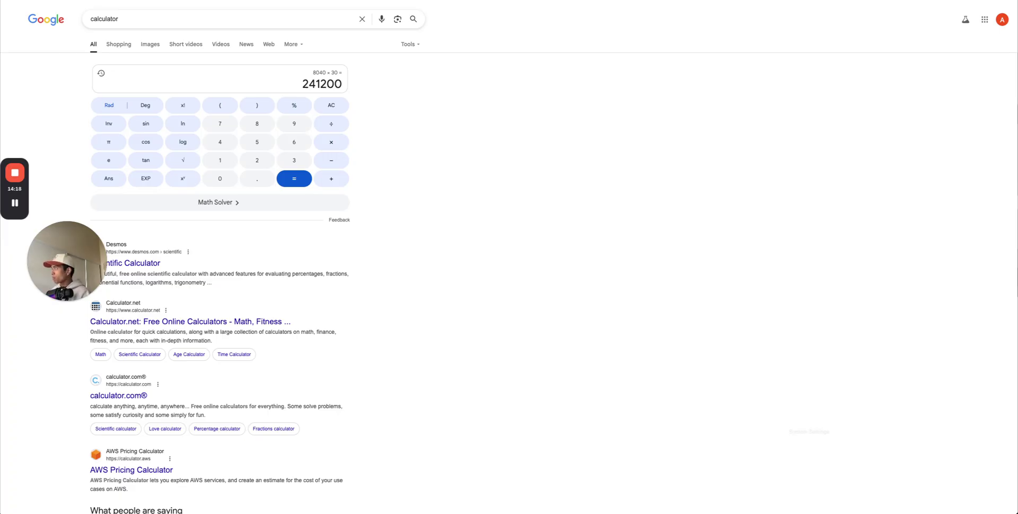
key(super+l)
text(pain)
key(Return)
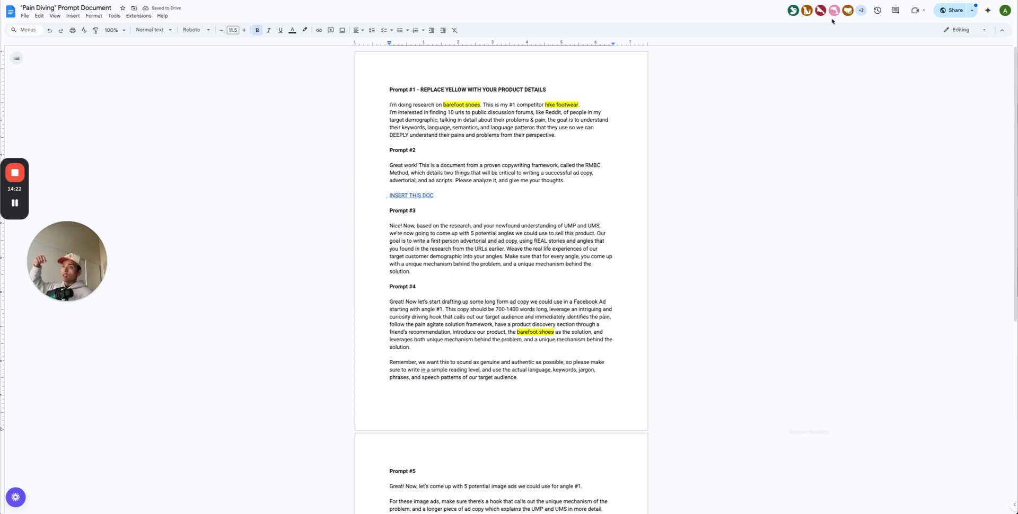
Copy the full Prompt #1 text from the document and paste it into a new ChatGPT chat
click(808, 138)
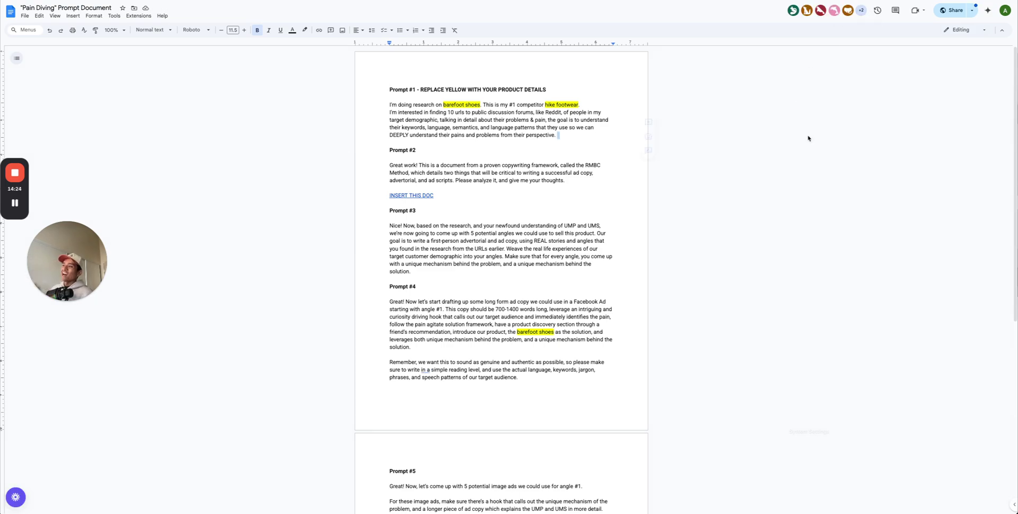
shift+click(363, 102)
key(ctrl+c)
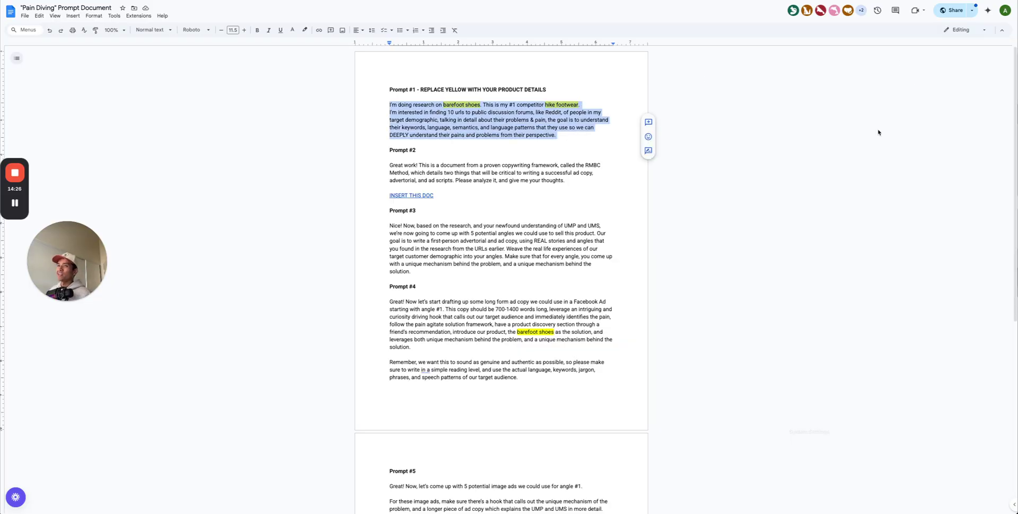
key(ctrl+t)
text(chat)
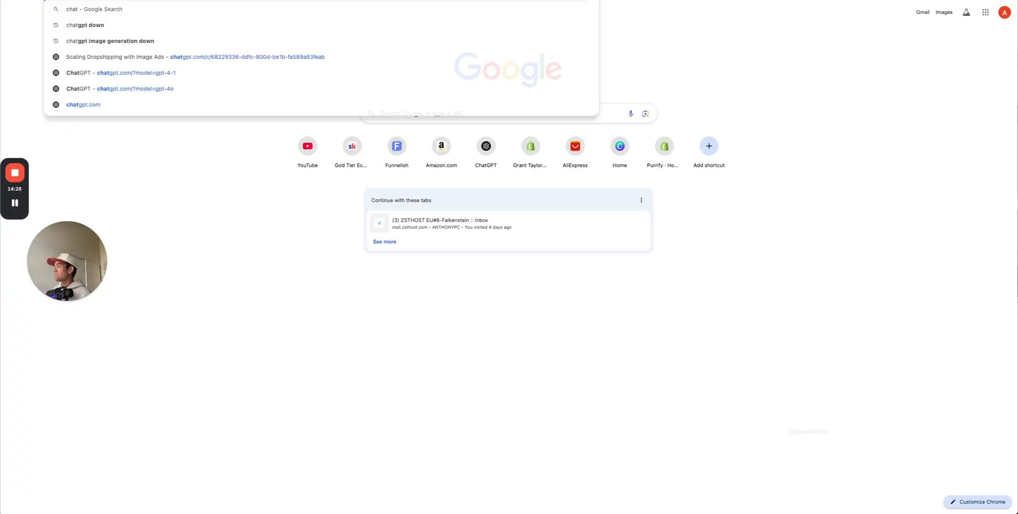
key(Return)
key(ctrl+v)
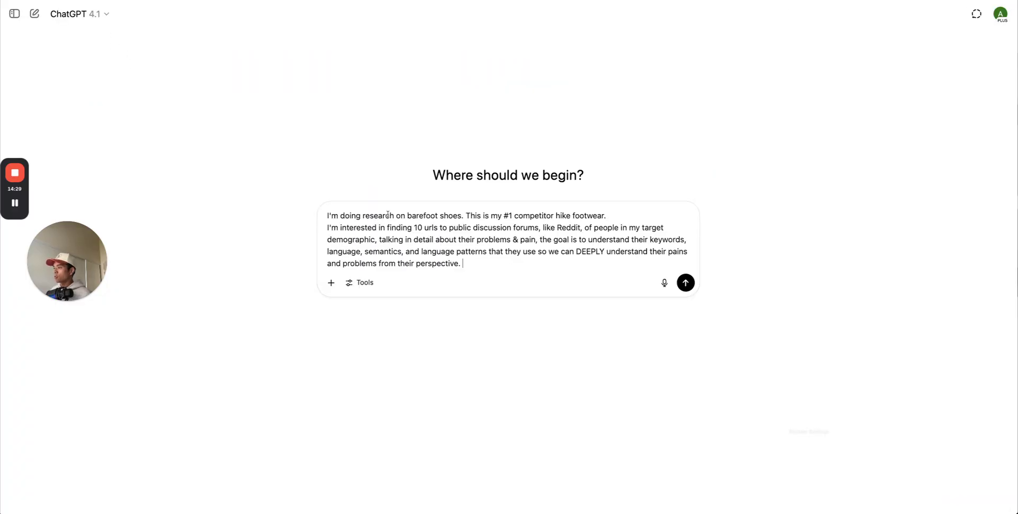
Replace "barefoot shoes" in the prompt with "this interesting new cat toy"
double_click(448, 216)
key(BackSpace)
key(alt+BackSpace)
text(this interest)
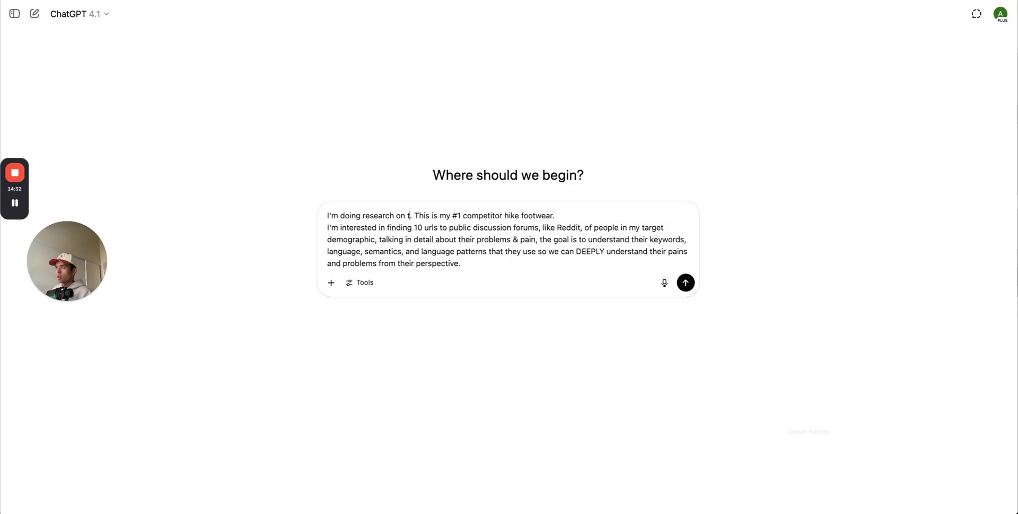
text(ing new cat toy)
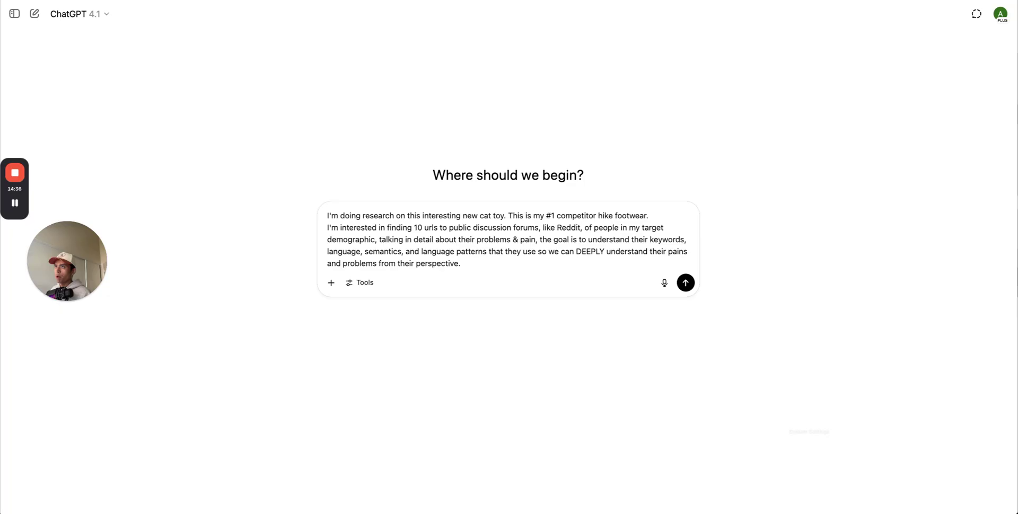
Replace "competitor hike footwear." in the prompt with the URL of the Kitty Kurlz product page on marlenespetshop.com
key(ctrl+shift+Tab)
key(ctrl+Tab)
drag(556, 215, 648, 217)
text(https://marlenespetshop.com/products/kitty-kurlz-the-interactive-mental-physical-exercise-for-cats)
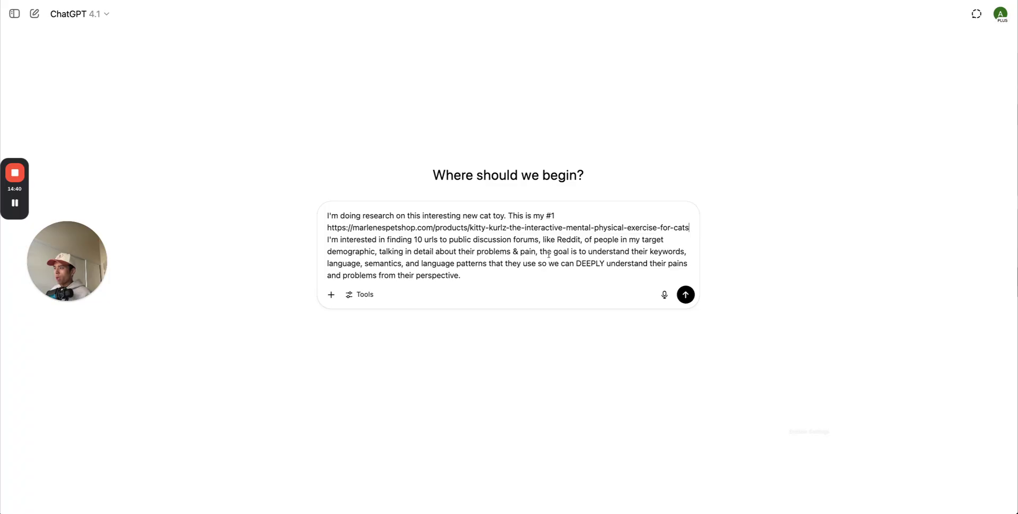
Change "discussion forums" in the prompt to "discussion forum posts"
click(538, 242)
key(BackSpace)
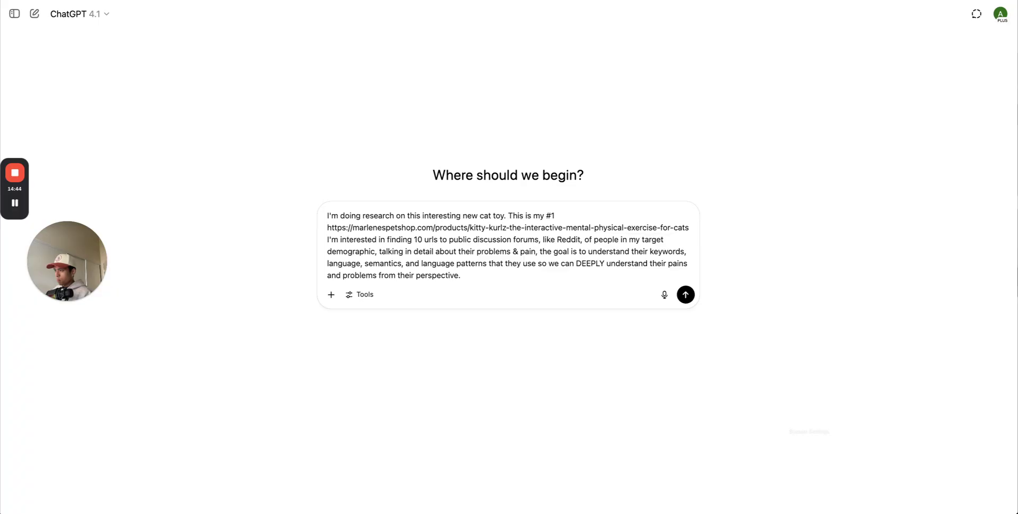
text(posts)
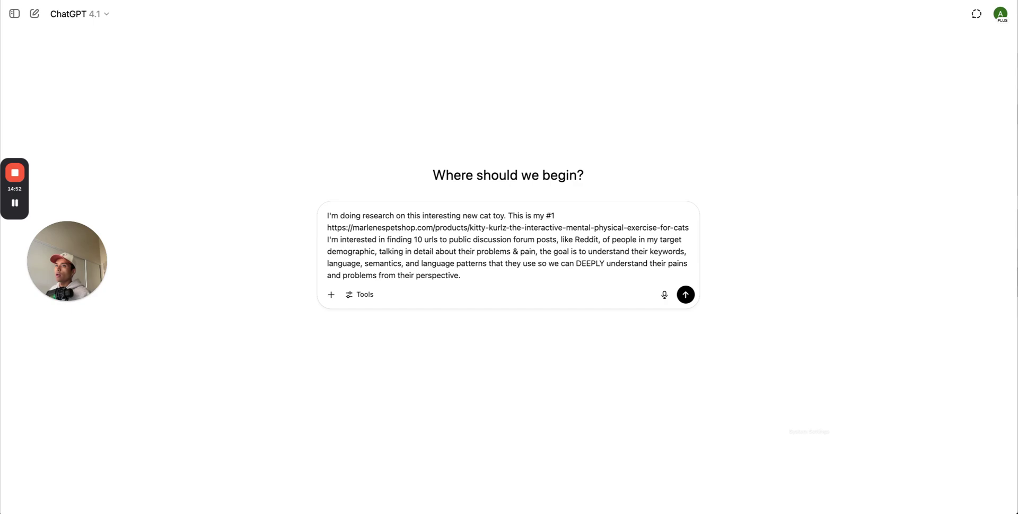
Open Similarweb's Website Traffic Checker in a new tab and analyze the copied Kitty Kurlz store URL
key(super+t)
text(simil)
key(Return)
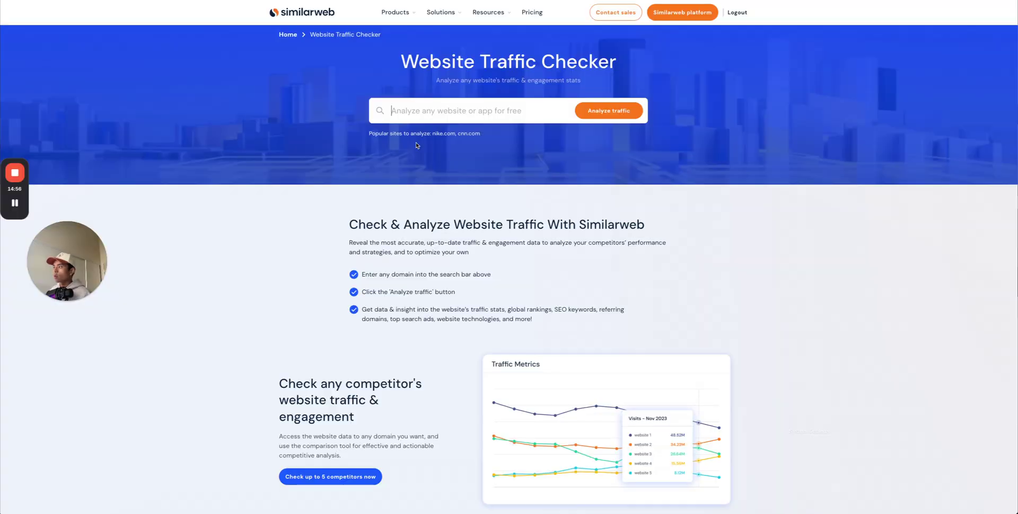
key(super+v)
click(588, 110)
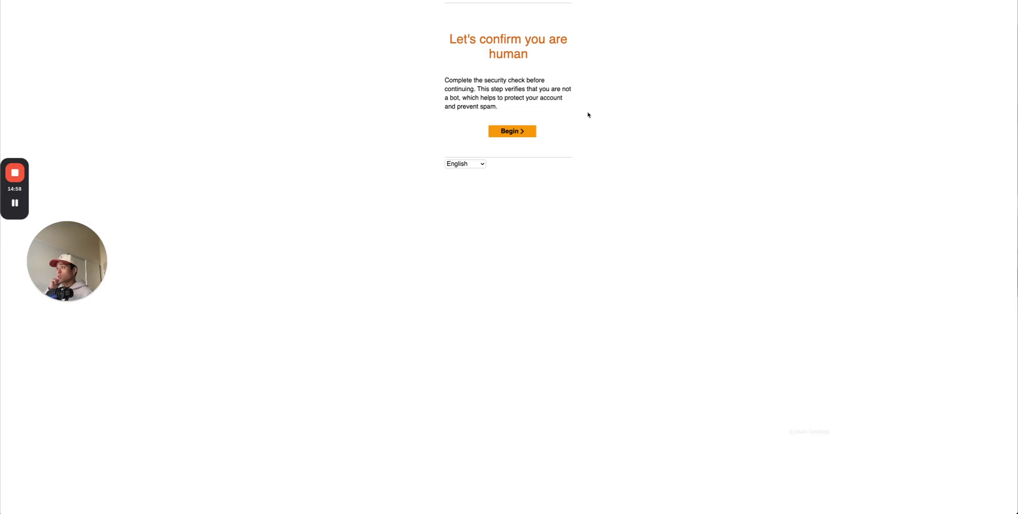
Start the human verification and submit all the bucket images, including the brown one
click(512, 131)
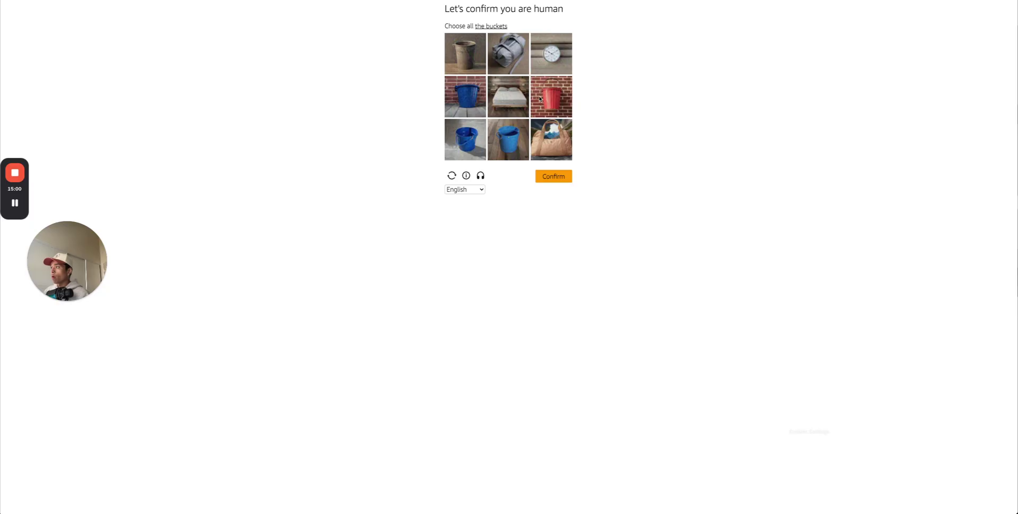
click(506, 141)
click(465, 142)
click(466, 97)
click(551, 97)
click(553, 176)
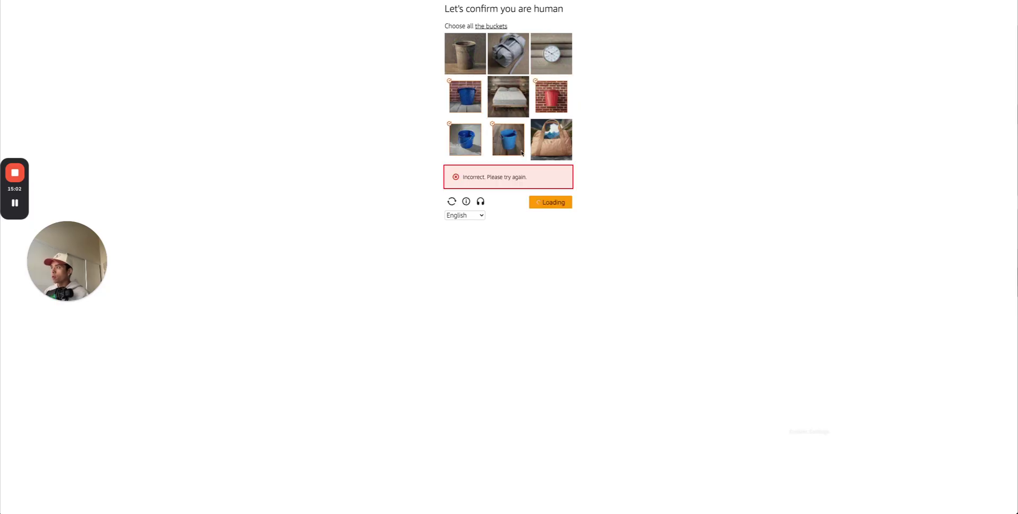
click(460, 52)
click(540, 205)
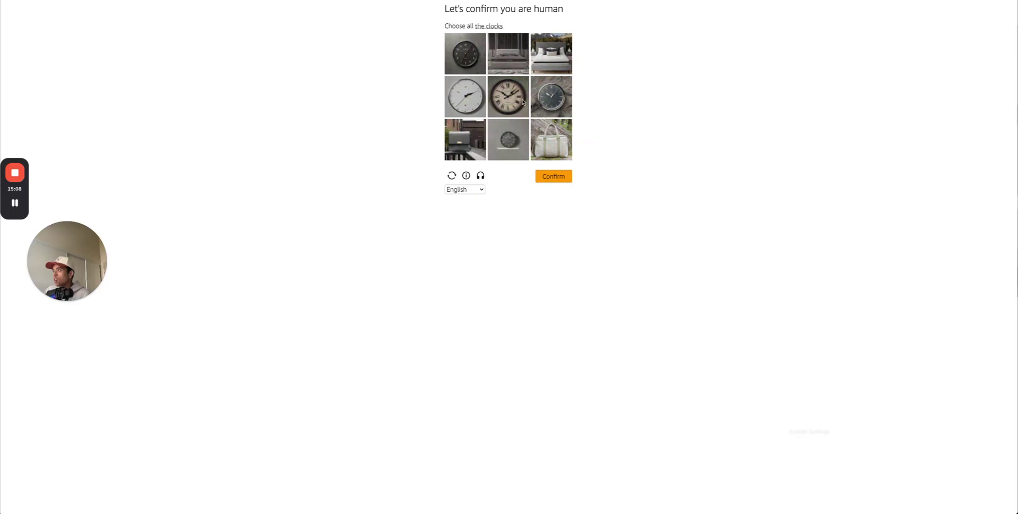
Select all the clock images in the verification grid and submit them
click(554, 96)
click(516, 139)
click(507, 98)
click(468, 94)
click(465, 53)
click(551, 173)
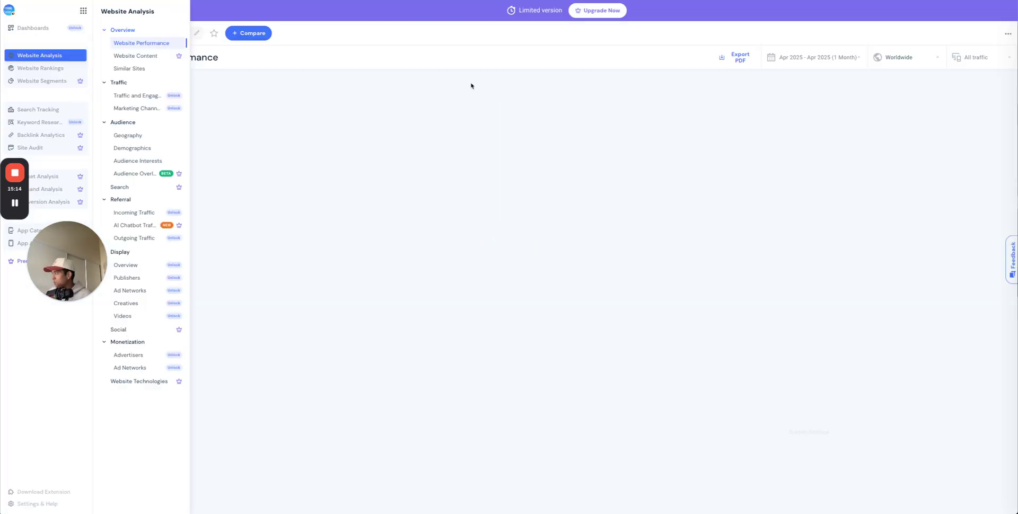
Open the audience Demographics for marlenespetshop.com and take a screenshot of the gender and age distribution charts
click(66, 151)
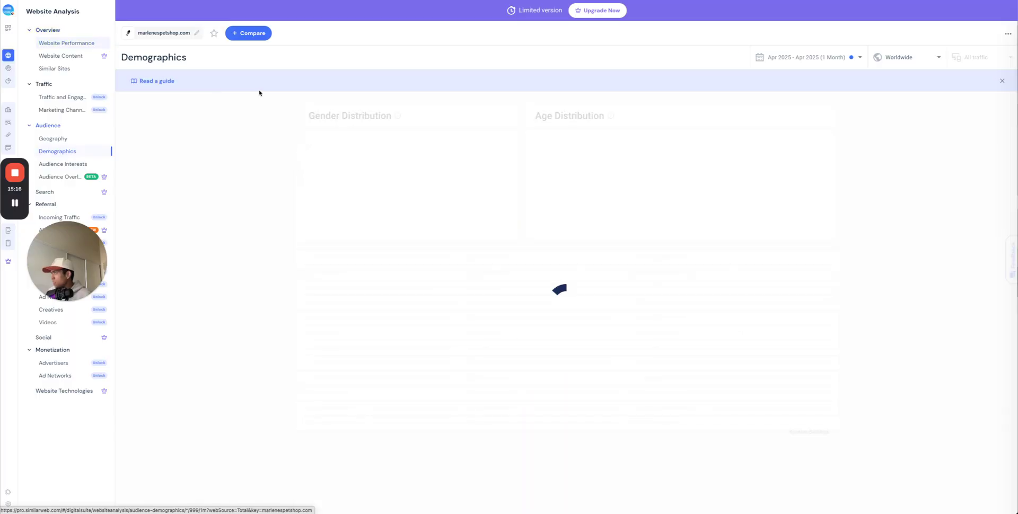
key(super+shift+4)
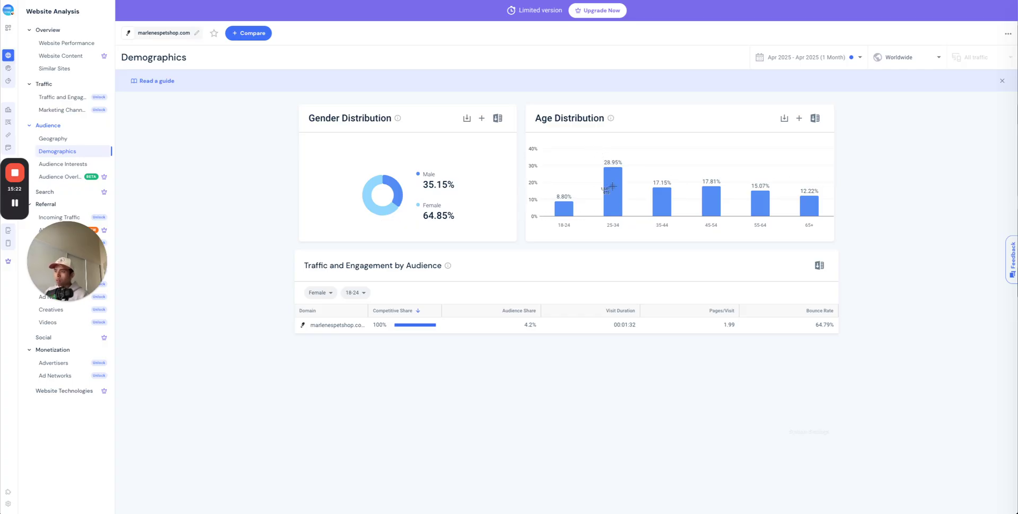
drag(252, 87, 873, 254)
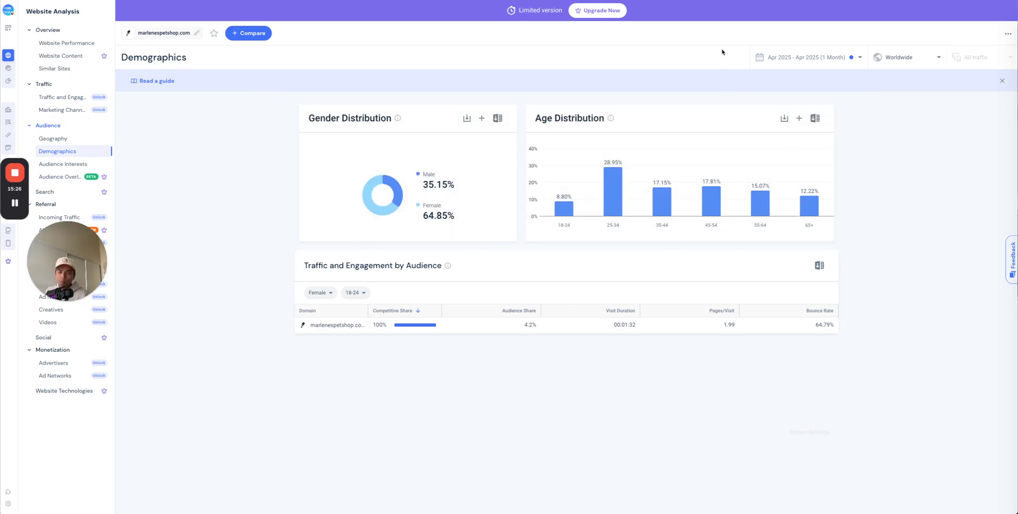
Return to ChatGPT, attach the demographics screenshot to the research prompt and send it
click(644, 0)
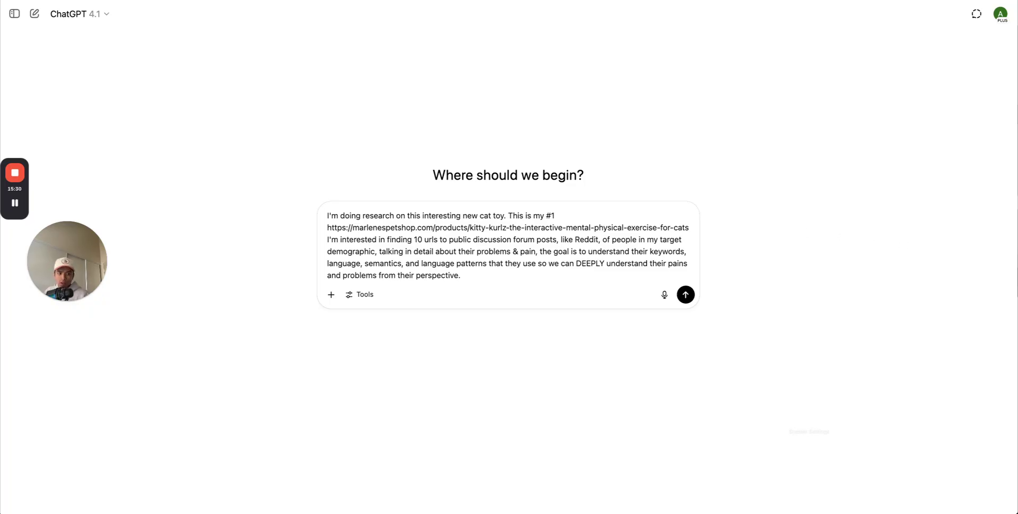
key(super+Tab)
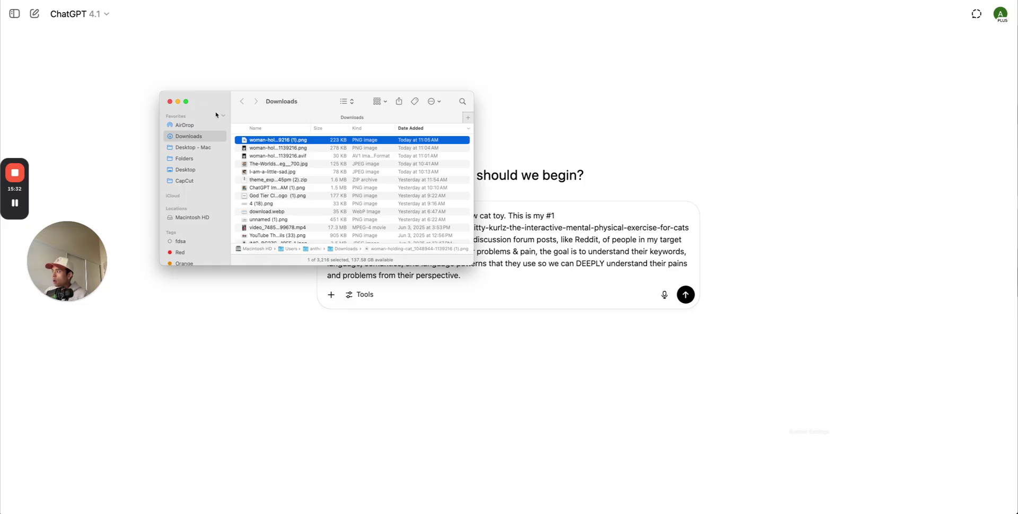
drag(203, 166, 1017, 318)
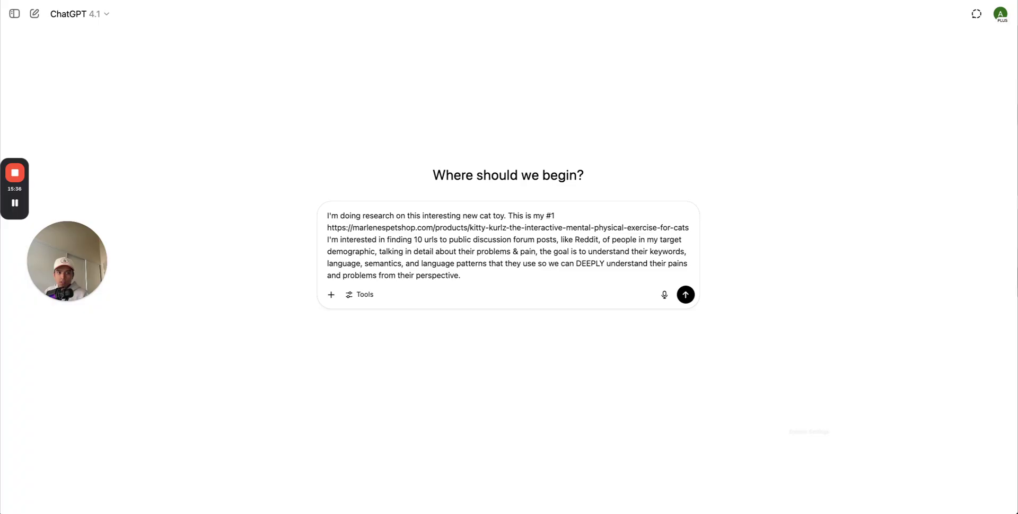
drag(1017, 318, 633, 167)
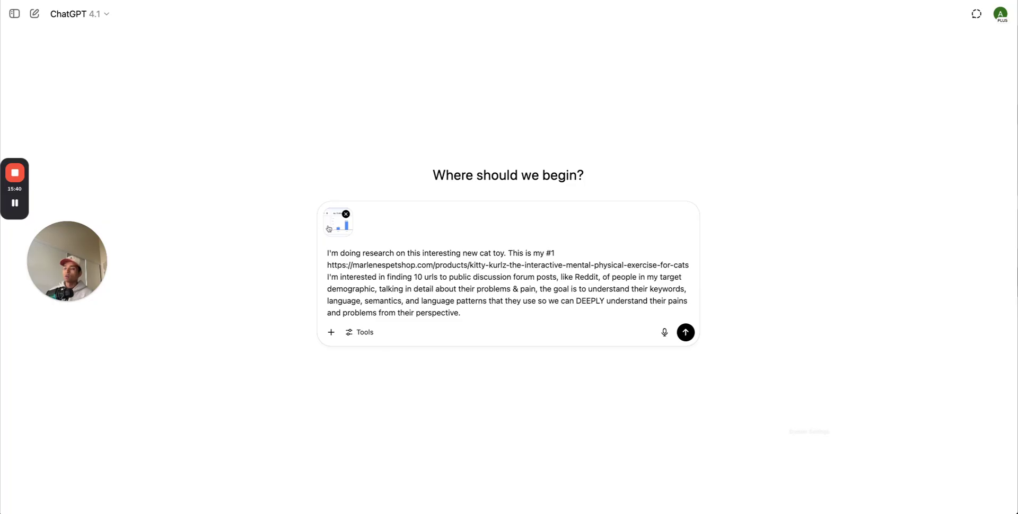
click(686, 333)
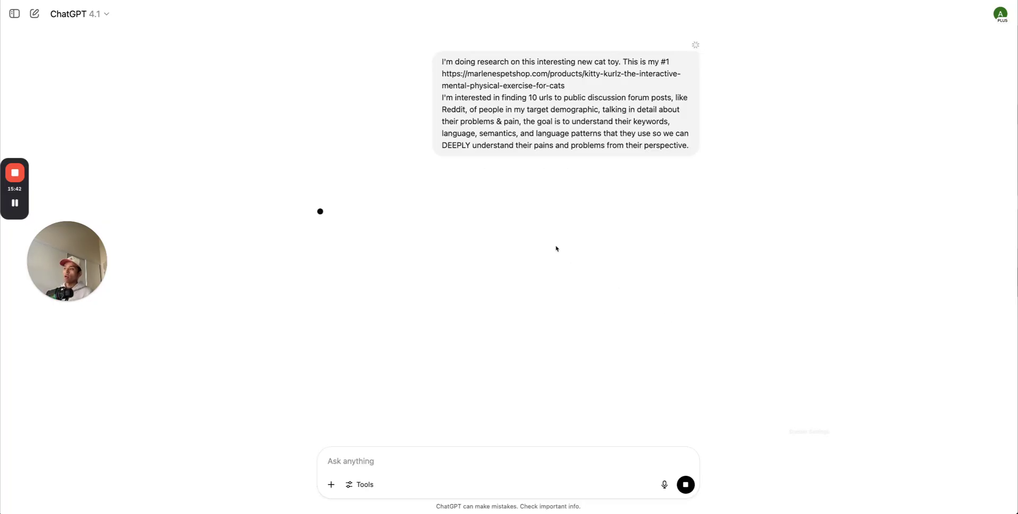
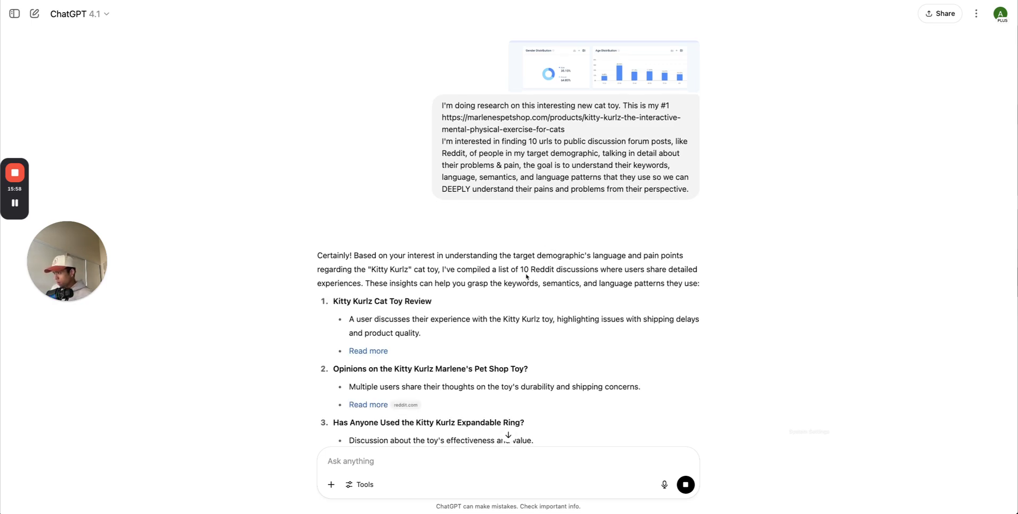
Open the Reddit thread behind the first result, "Kitty Kurlz Cat Toy Review", skim its comments and close it
scroll(524, 276, down, 2)
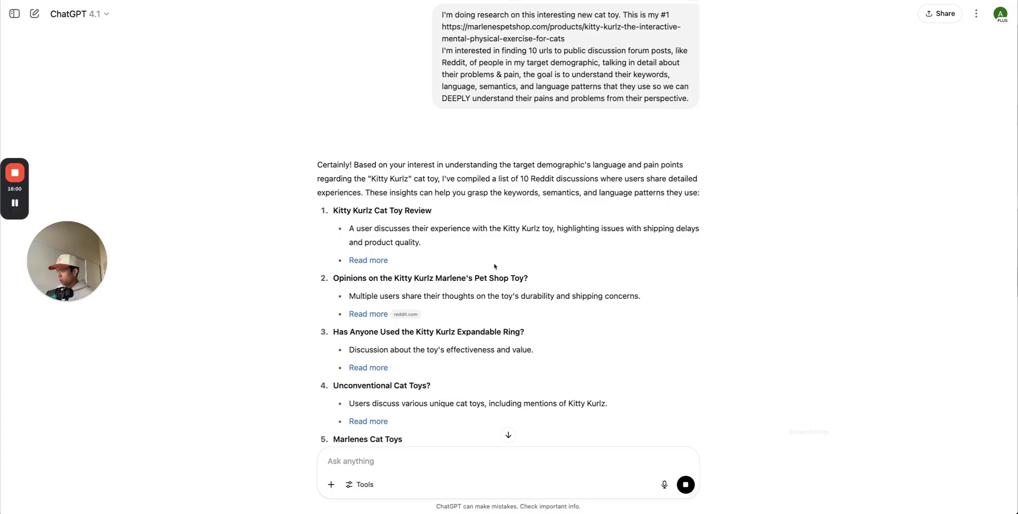
click(371, 261)
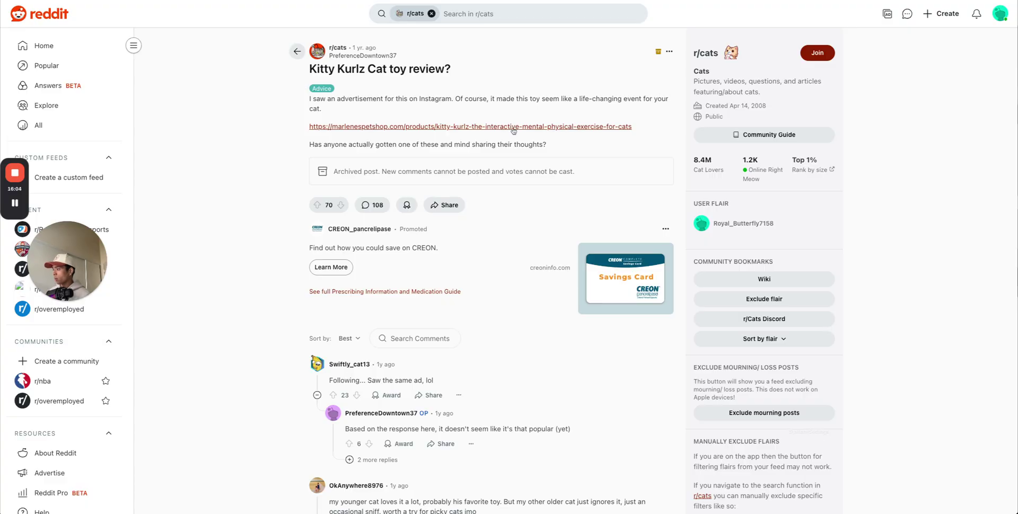
scroll(507, 147, down, 1)
scroll(507, 146, down, 3)
scroll(507, 151, down, 4)
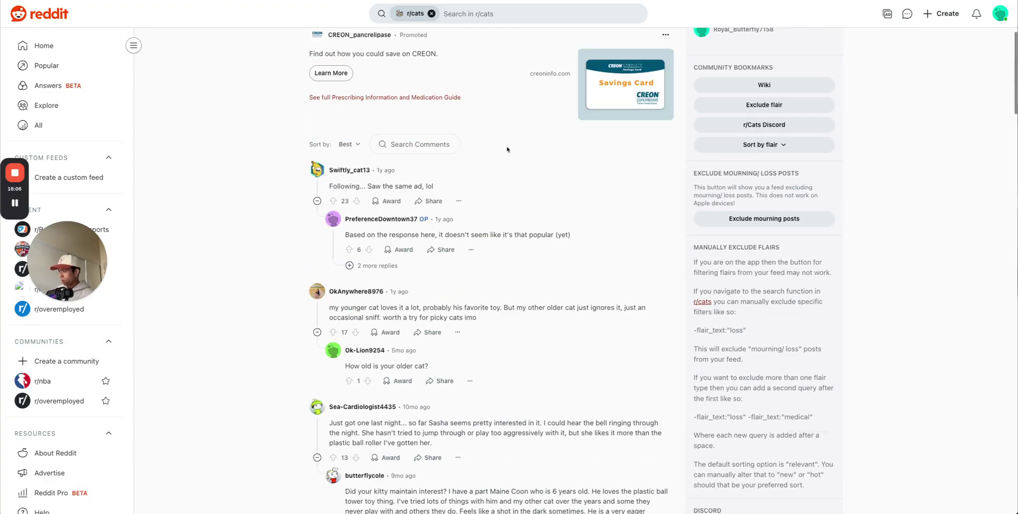
key(super+w)
Ask ChatGPT for 10 more URLs of people in the demographic discussing pain points, problems and deepest fears the product and its benefits could solve
scroll(367, 247, down, 9)
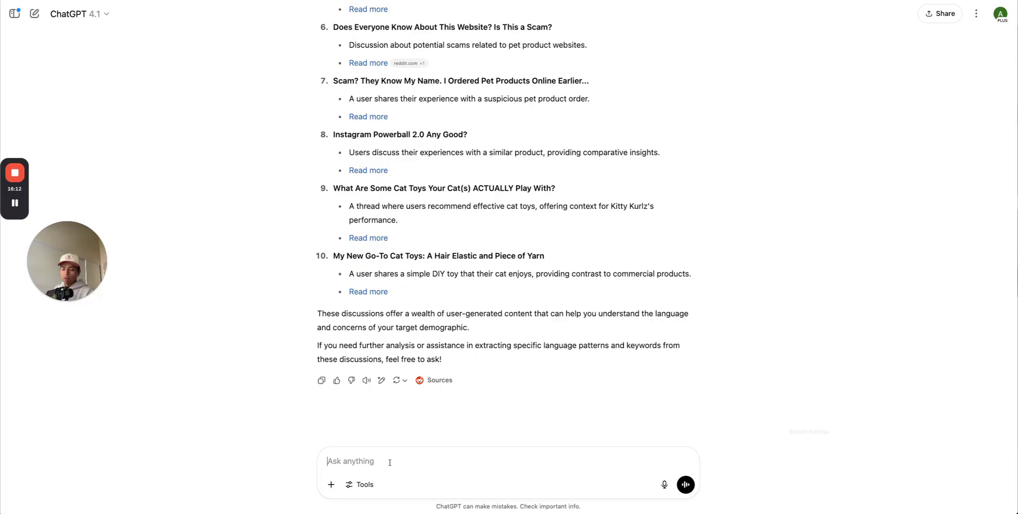
text(Give me )
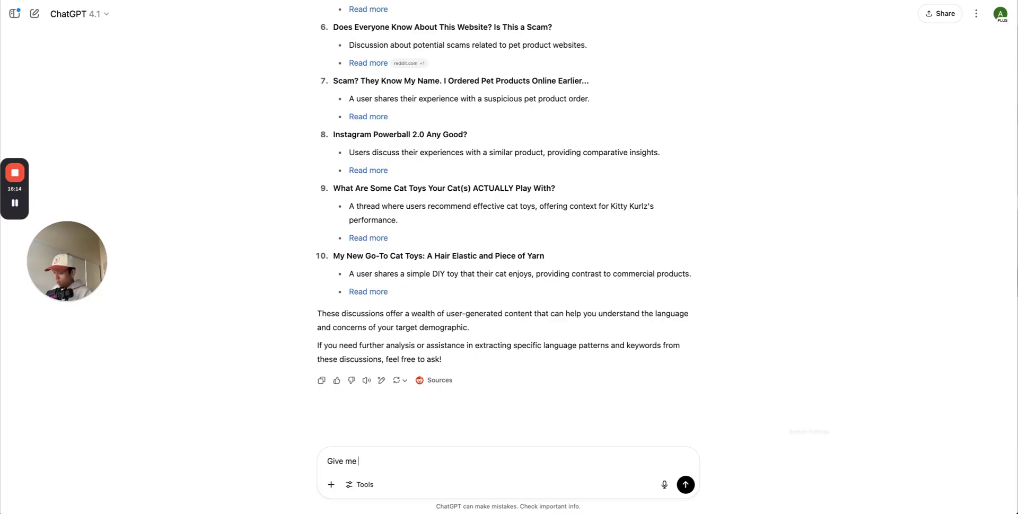
text(10 more URLS)
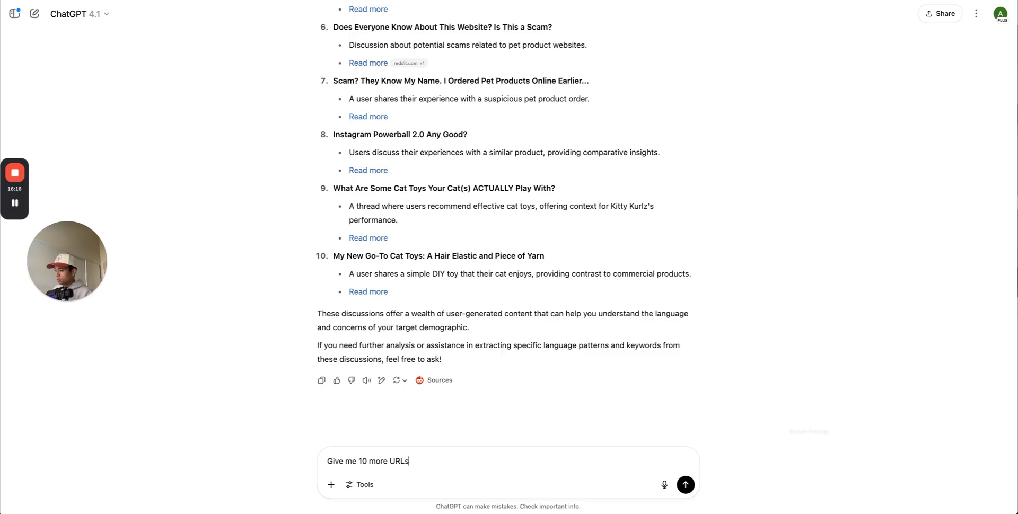
text(, this time )
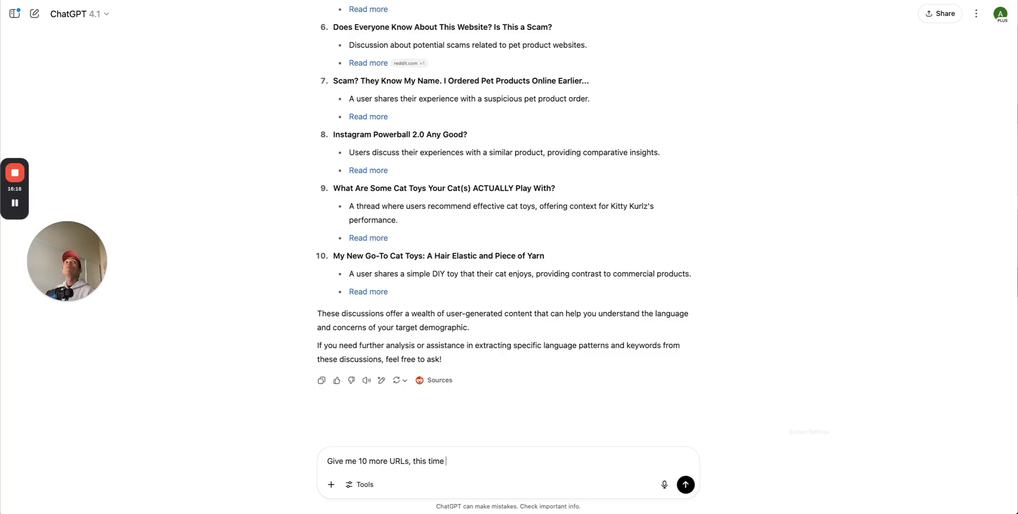
text(of people in mm)
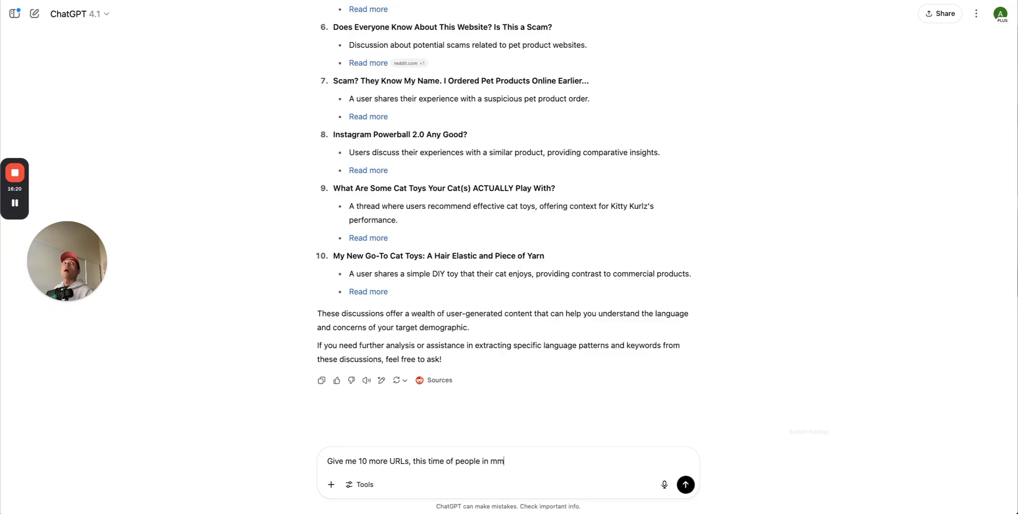
text(y demogap)
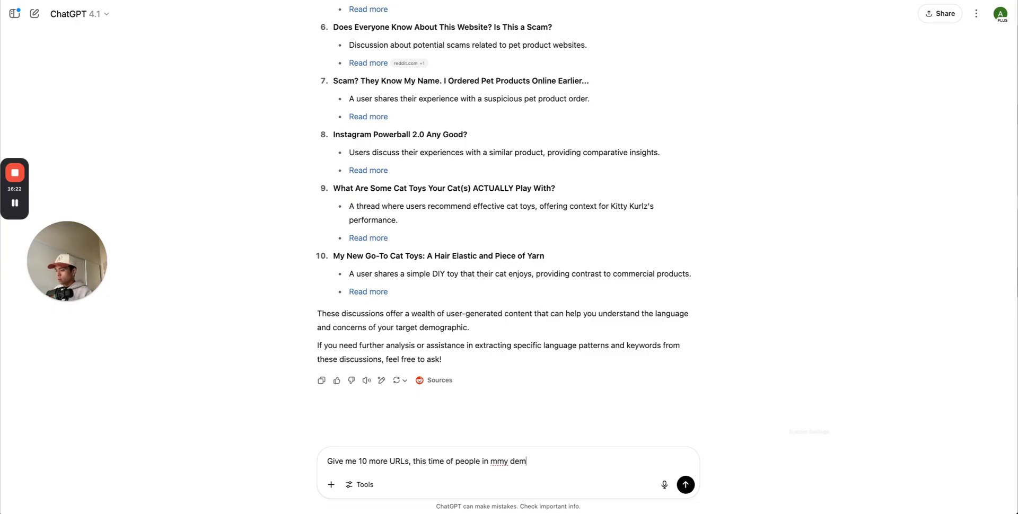
key(BackSpace)
key(BackSpace)
key(BackSpace)
key(BackSpace)
key(BackSpace)
key(BackSpace)
key(BackSpace)
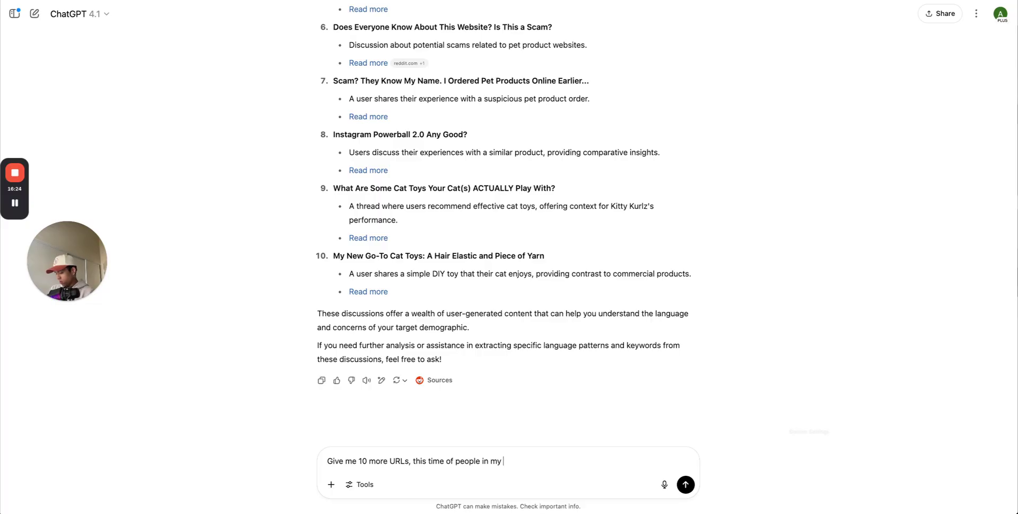
text(my demographic talk)
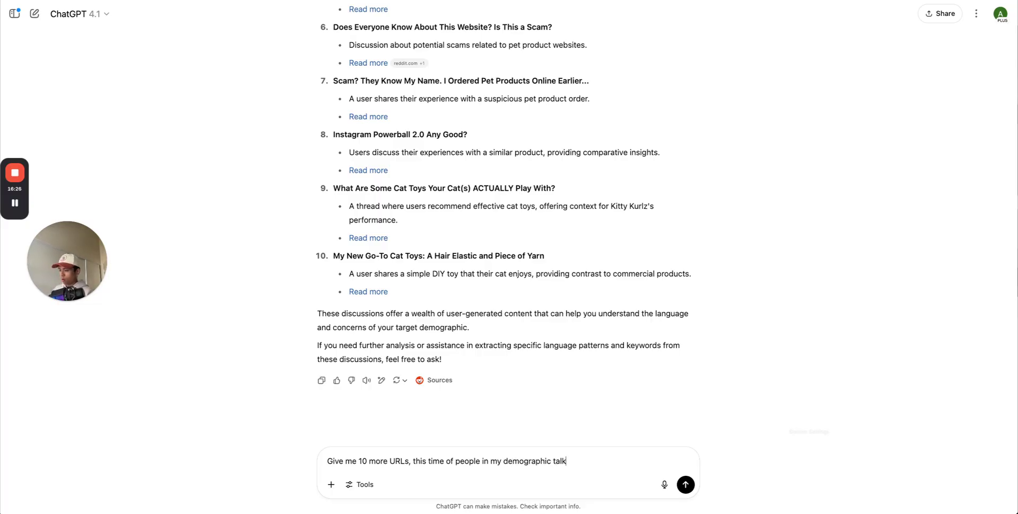
text(ing specifically about any)
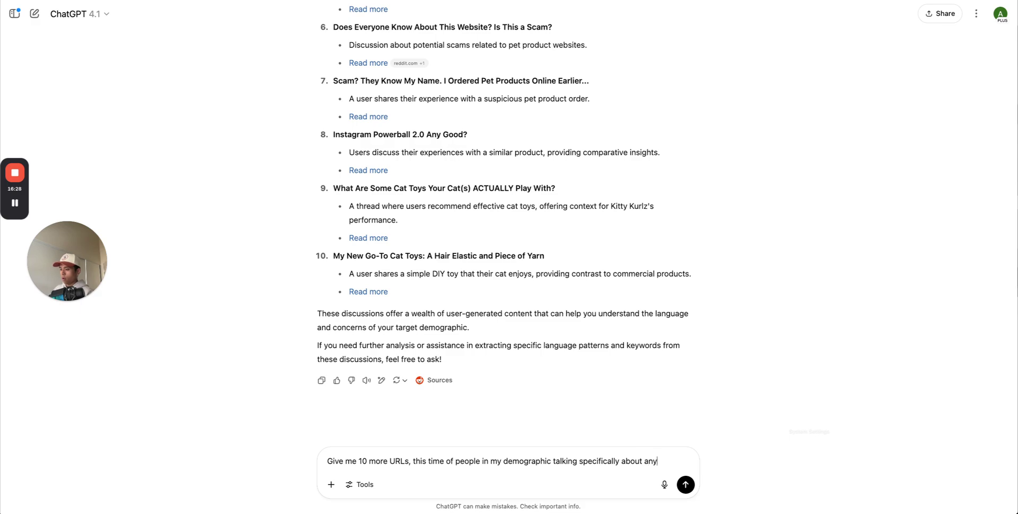
text( of the pain points, probl)
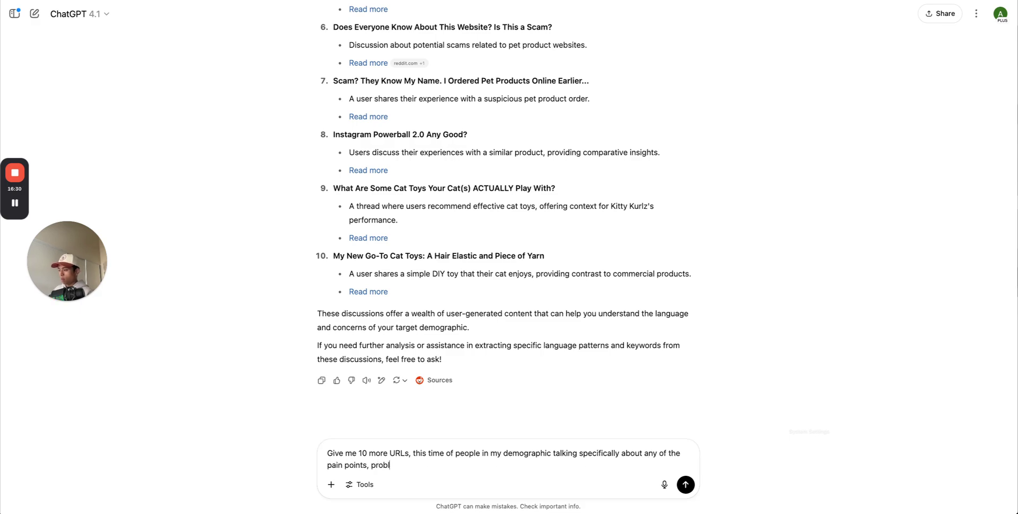
text(ems, and deepe)
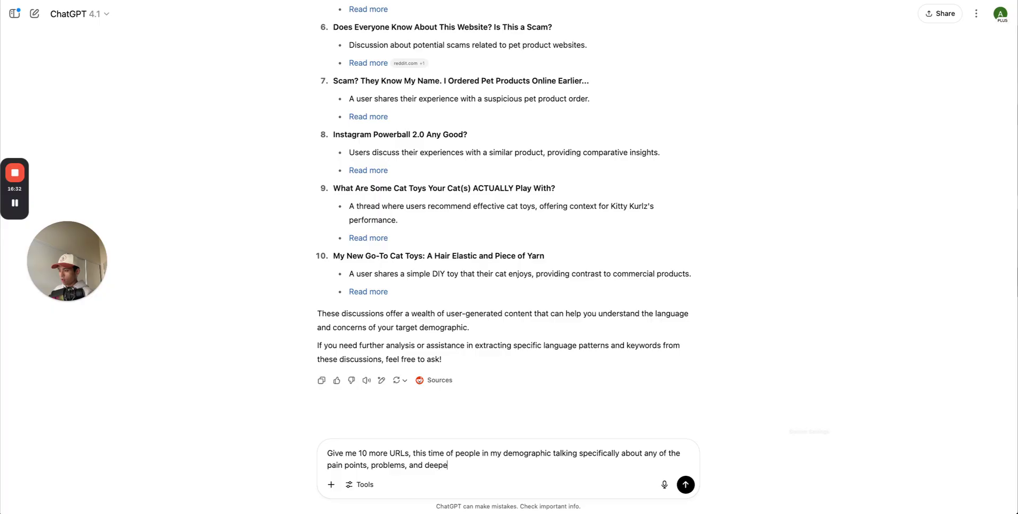
text(st fears that COUL)
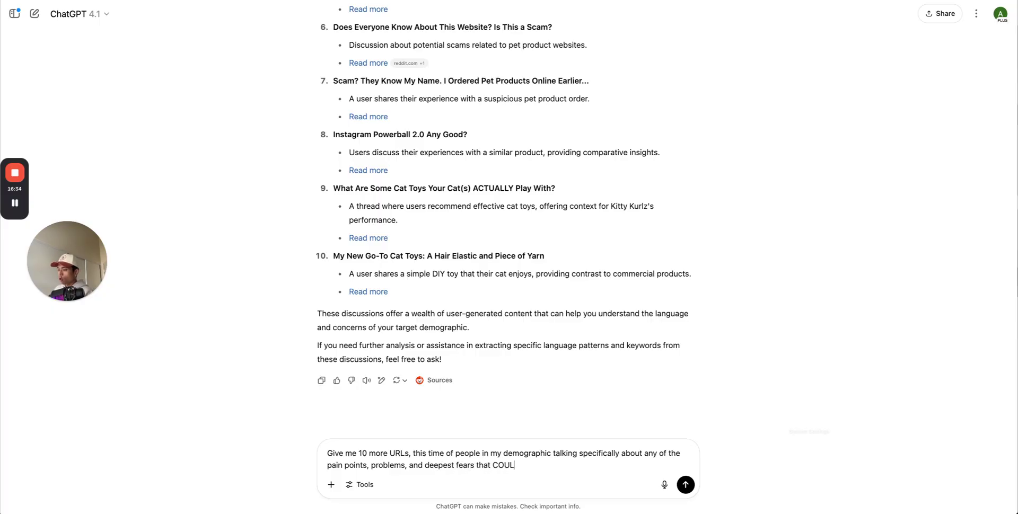
text(D eventually be)
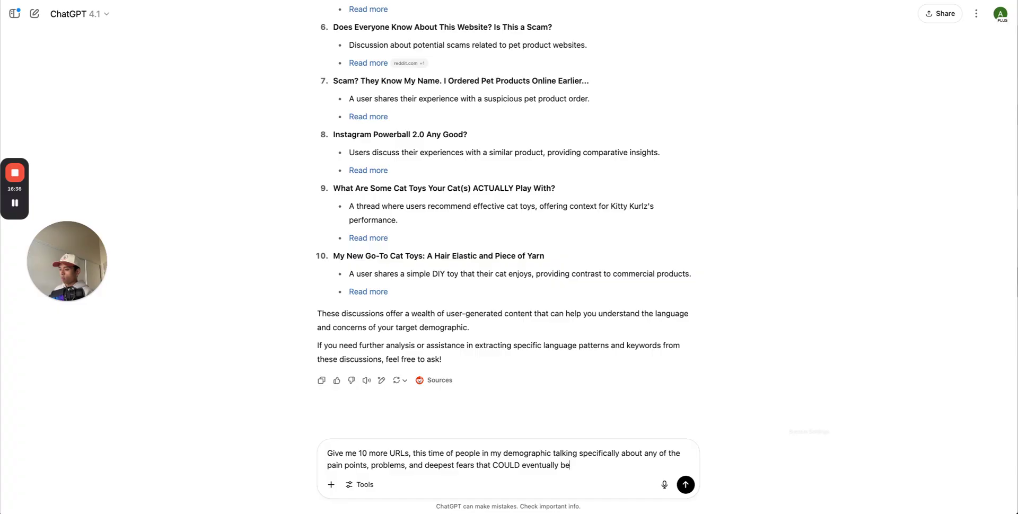
text( solved by this product)
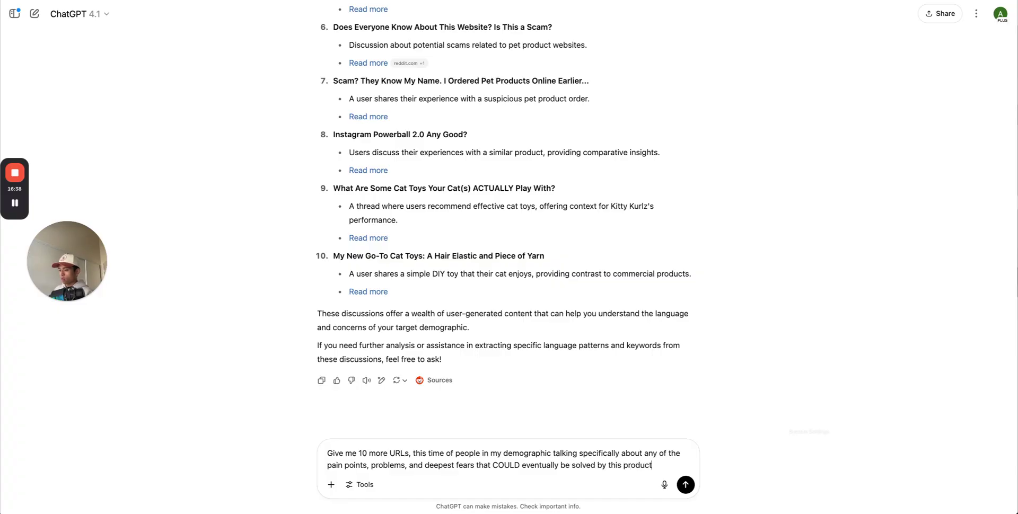
text( and what it's bene)
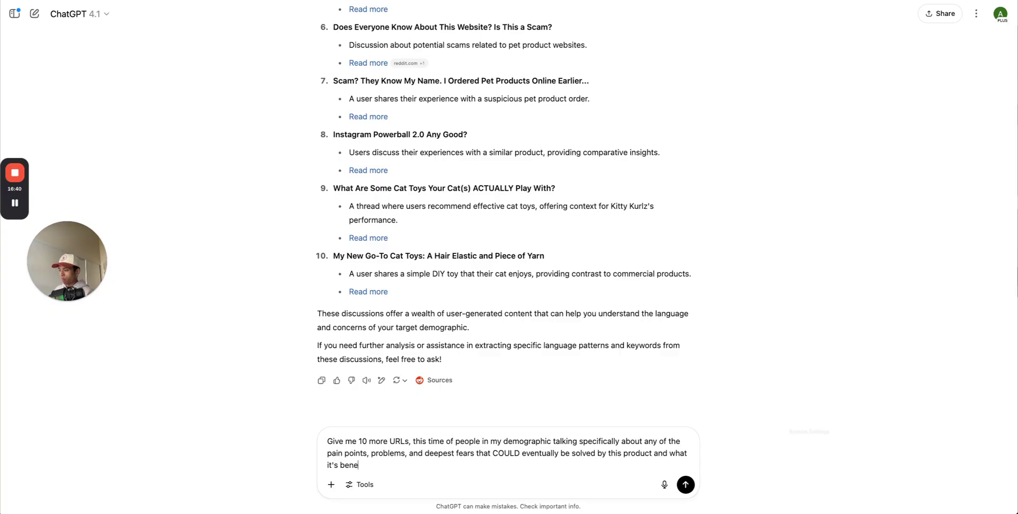
text(fits are.)
key(Return)
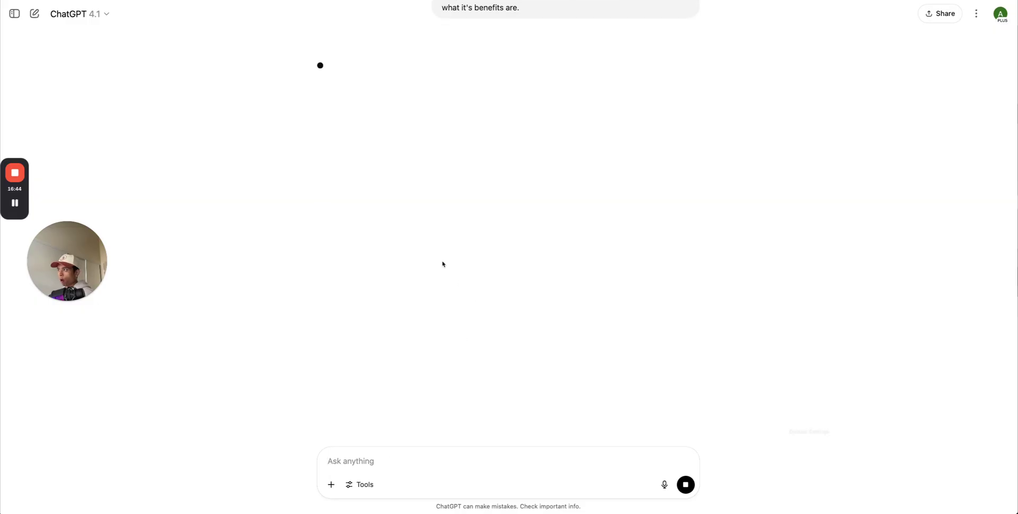
Review the earlier list of Kitty Kurlz Reddit threads and the new list of discussions about cat owners' challenges
scroll(398, 238, down, 5)
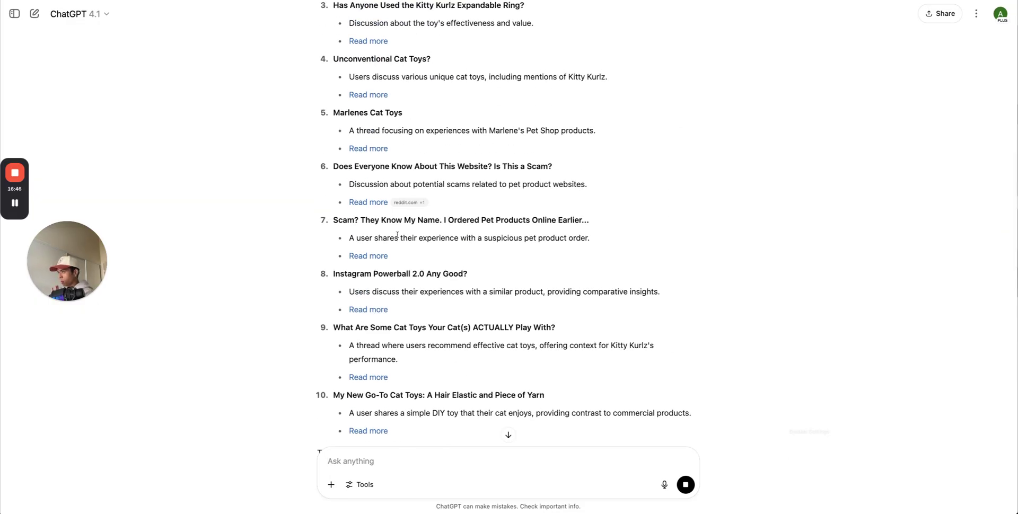
scroll(397, 235, up, 4)
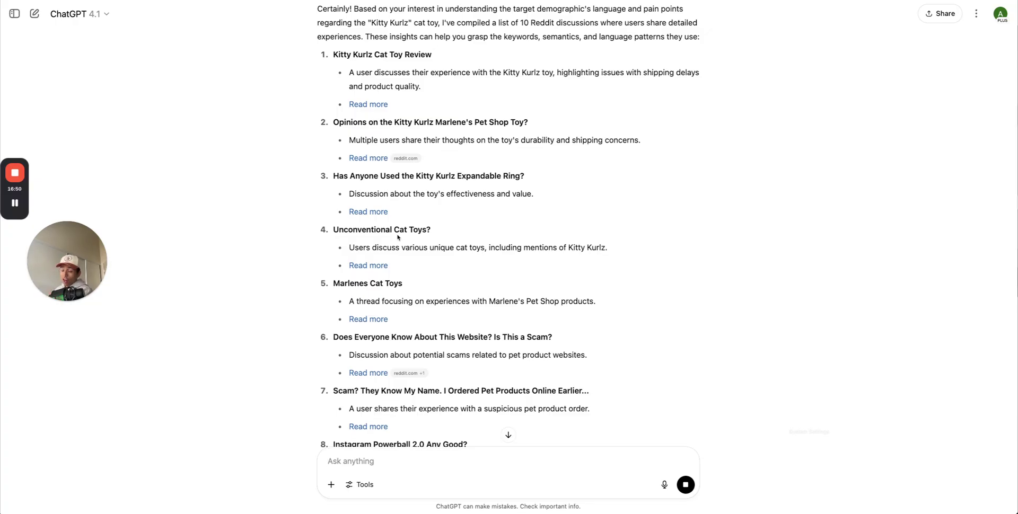
click(164, 169)
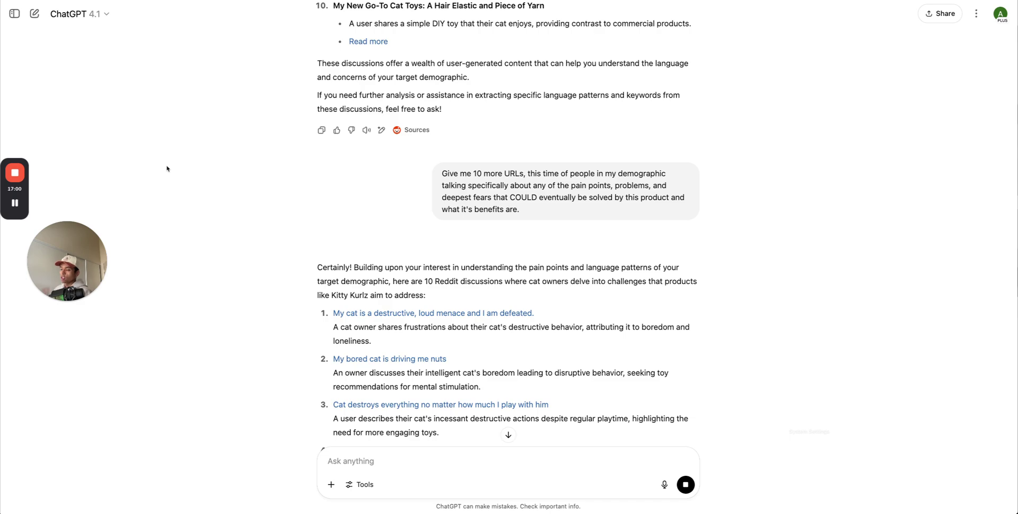
scroll(272, 229, down, 3)
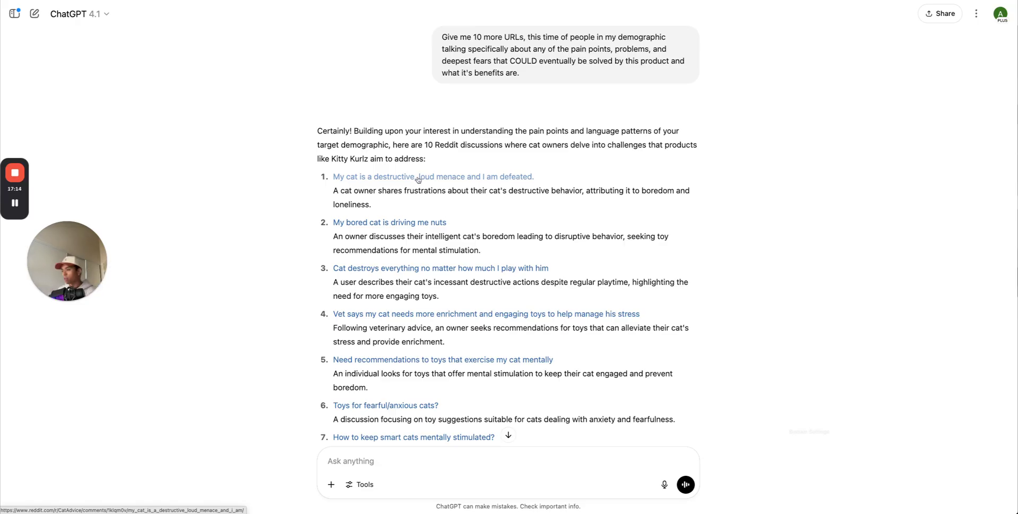
scroll(528, 227, down, 6)
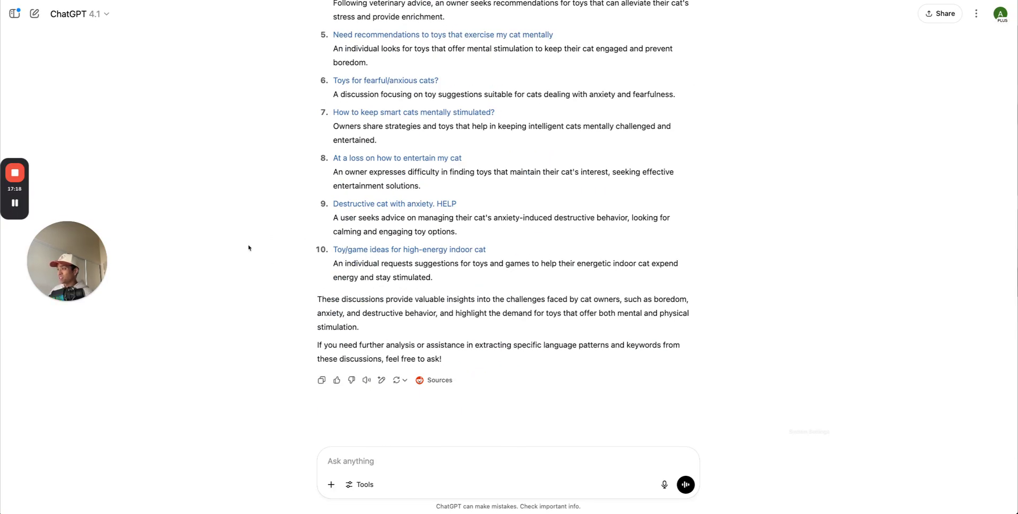
scroll(248, 248, up, 2)
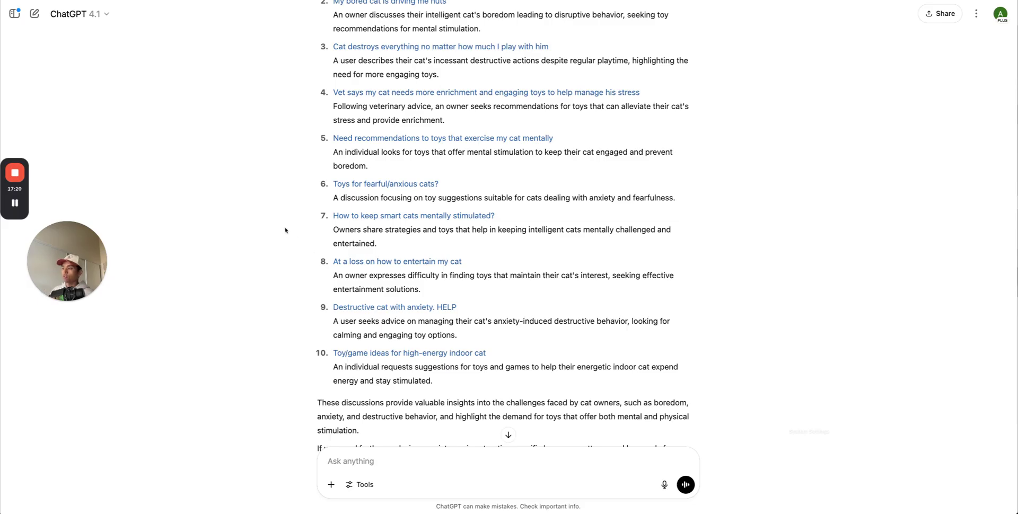
scroll(284, 230, down, 2)
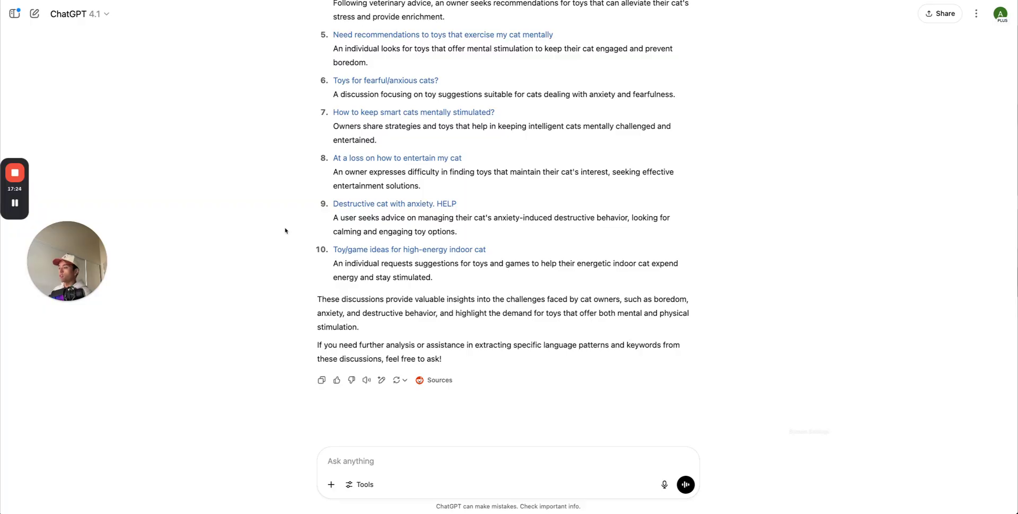
Send a follow-up prompt requesting all 20 of these URLs, but not as embedded links
text(Give me all 20 of these URLs, but not as embedded lin)
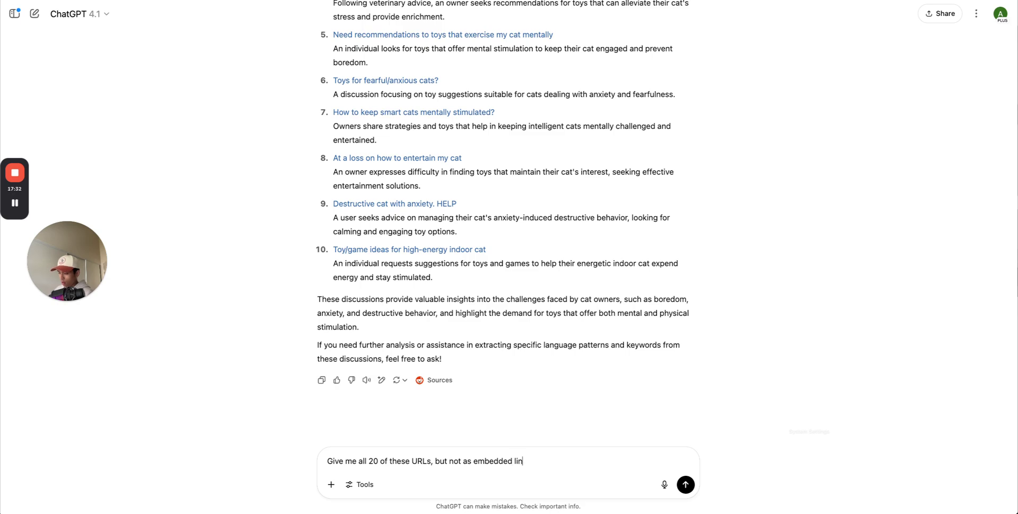
text(ks)
key(Return)
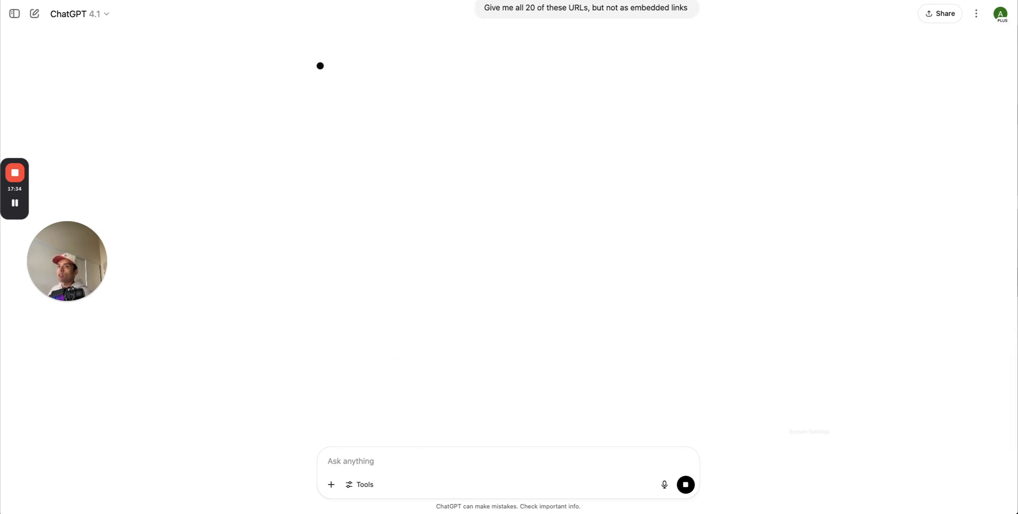
Open Claude in a new browser tab
key(super+t)
text(claude)
key(Return)
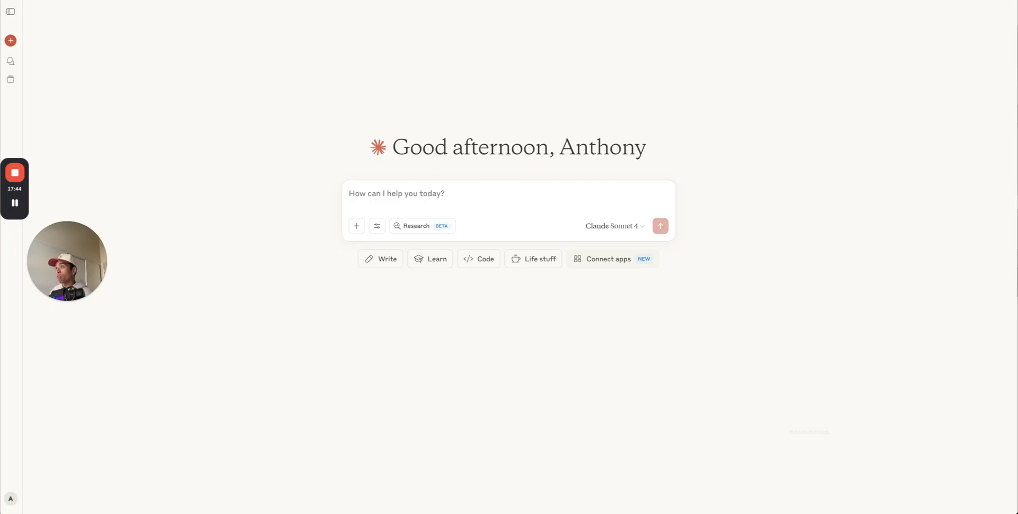
In the Google Docs outline, add the bullets "25-34 Women" and "Have cats, typically indoor cats" under the Avatar heading
click(286, 0)
click(365, 216)
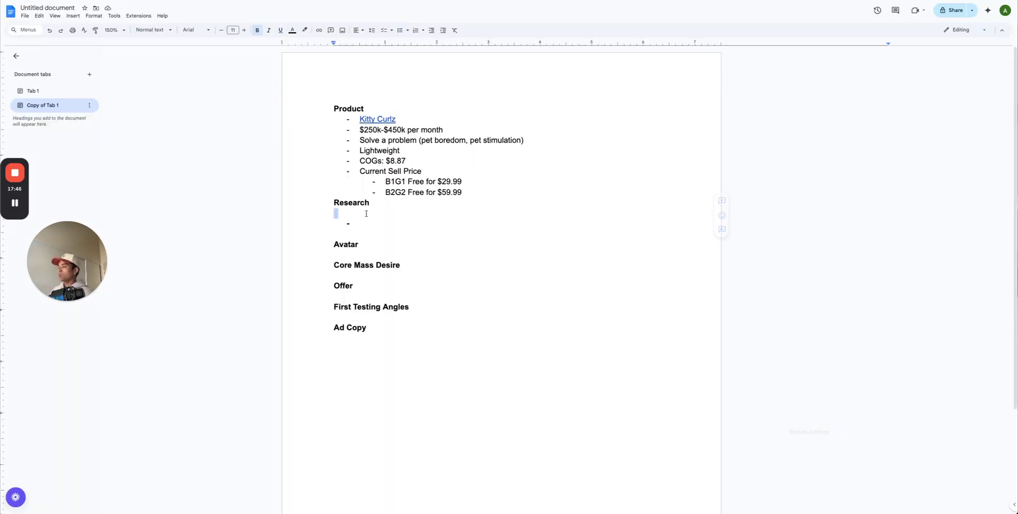
key(Return)
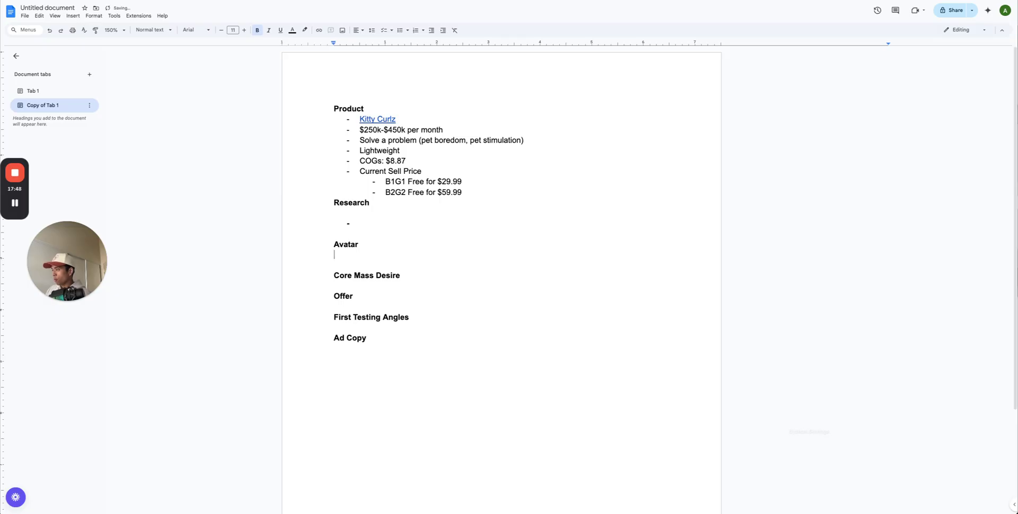
text(- )
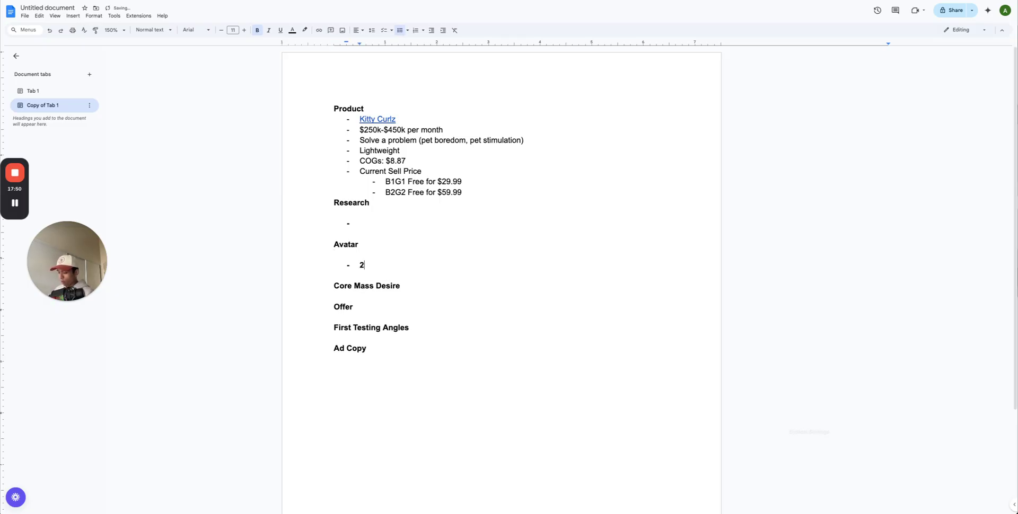
text(25-34 Women)
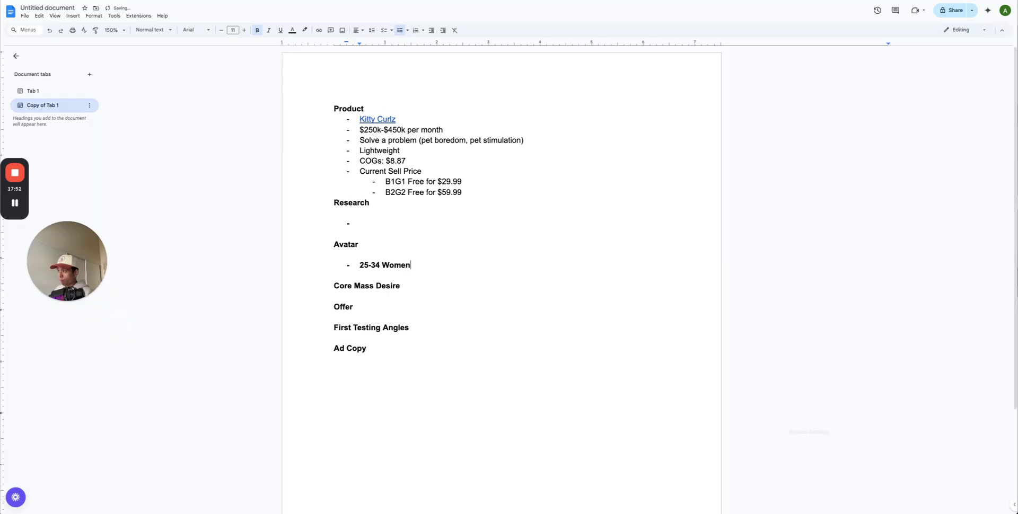
key(Return)
text(Have cats, typica)
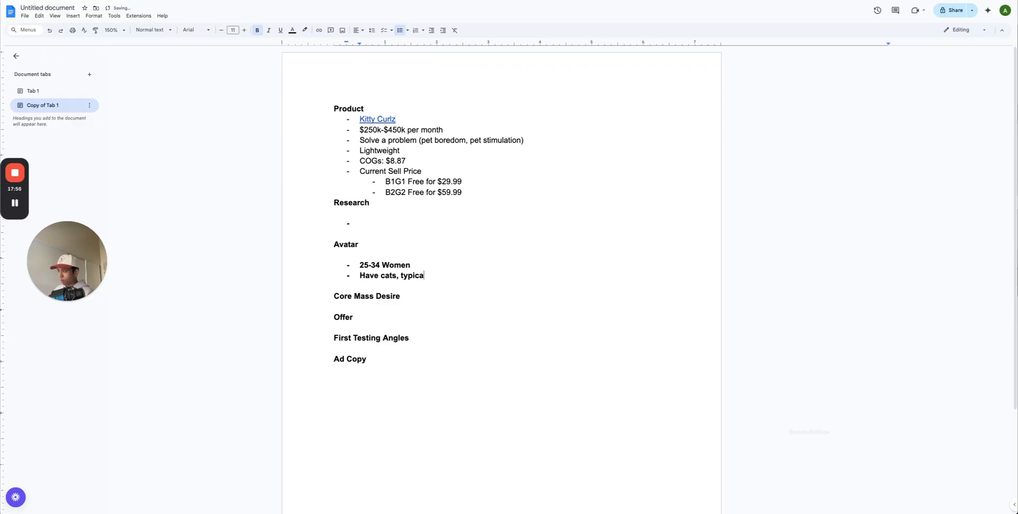
text(lly indoor cats)
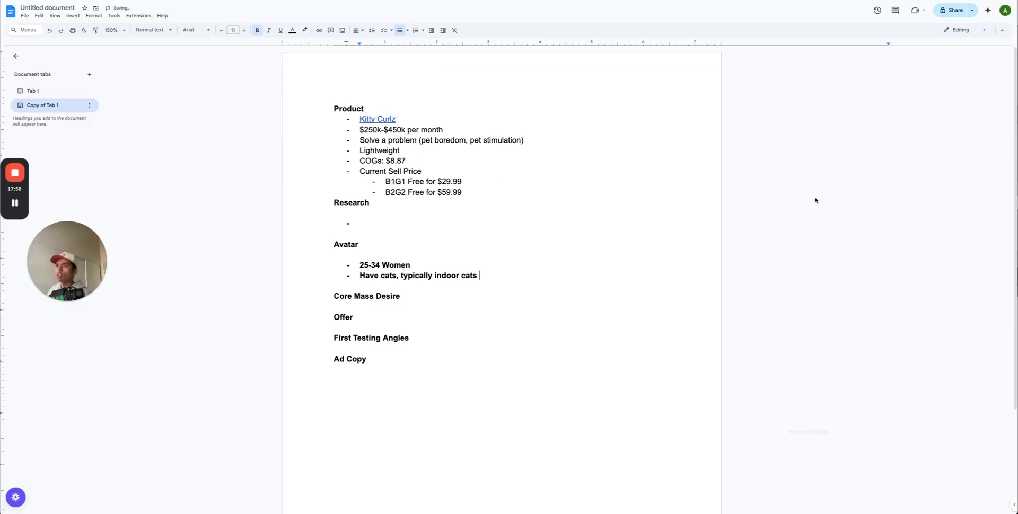
In ChatGPT, draft "Come up with a quick customer avatar demographic profile and psychographic profile, based on the research of people we can market this product to:"
click(528, 140)
key(super+Tab)
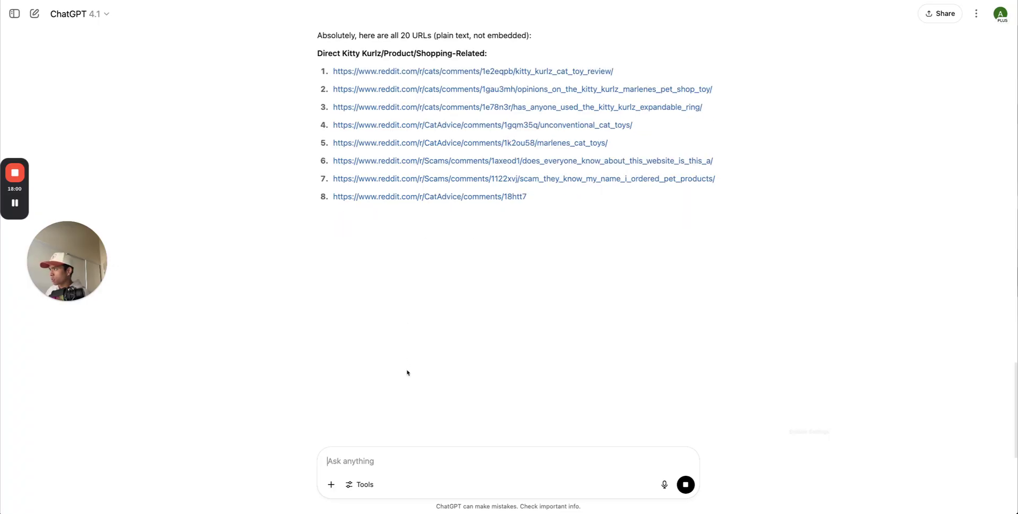
text(Come up with a)
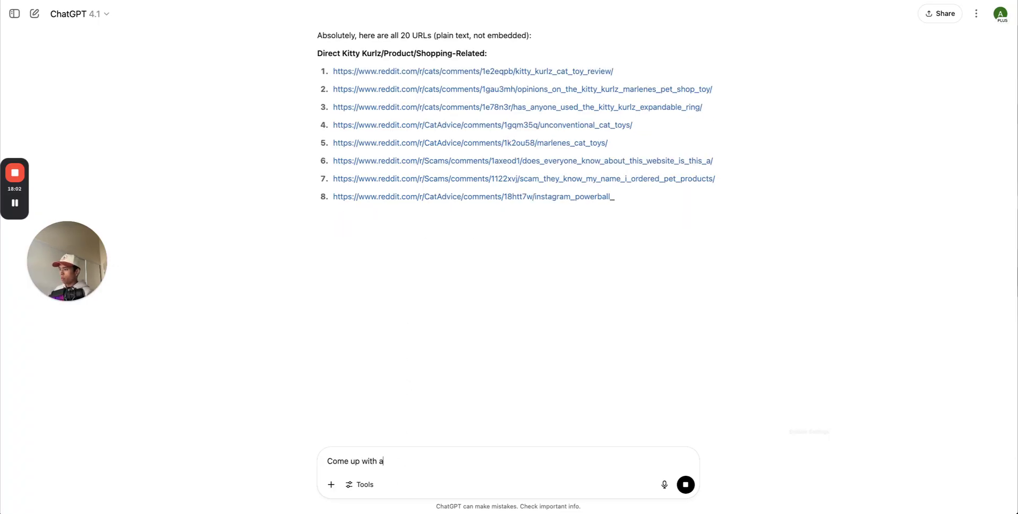
text( quick customer avatar)
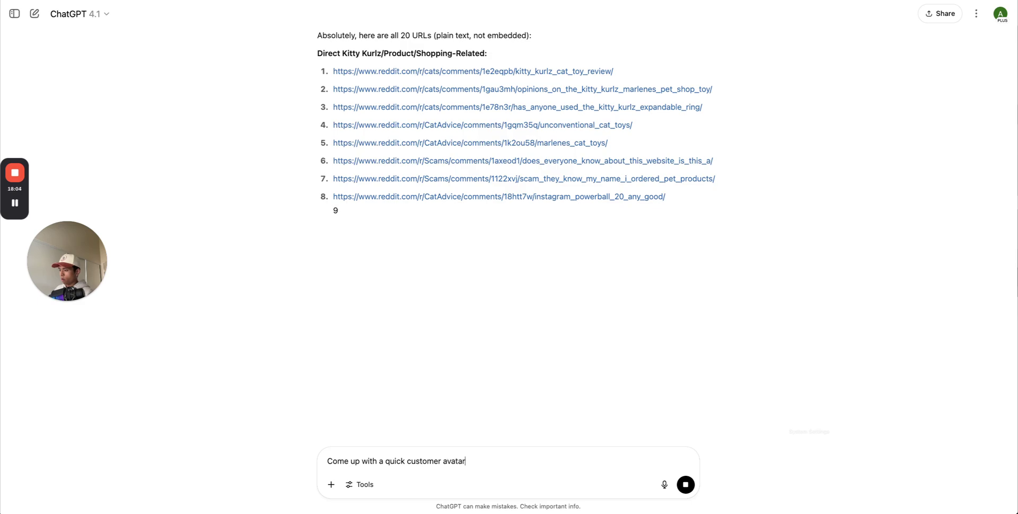
text( demo)
key(BackSpace)
key(BackSpace)
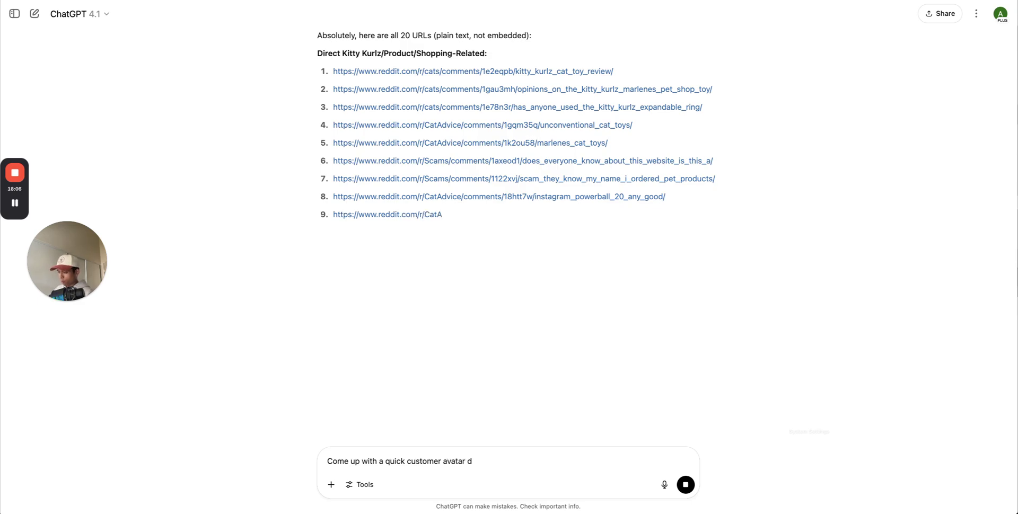
text(emographic profile and )
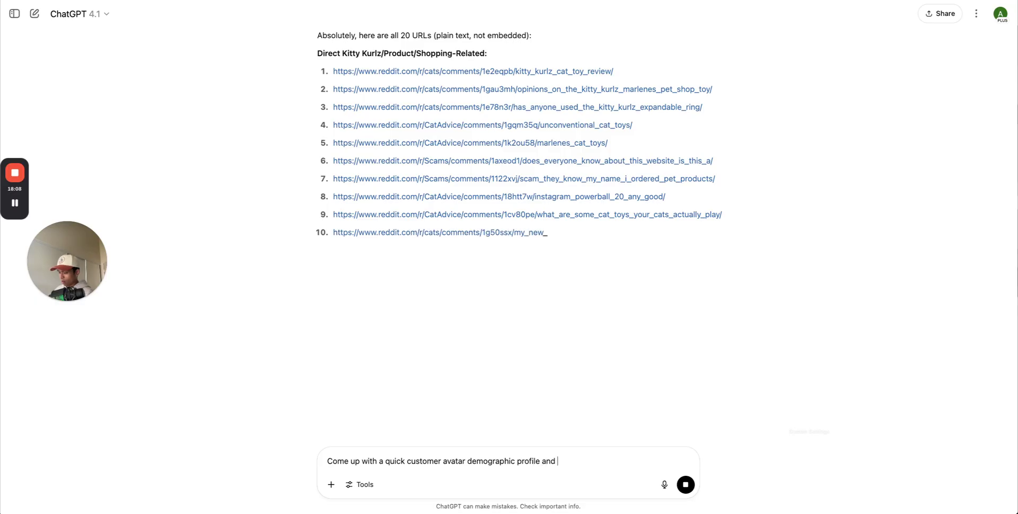
text(psychographic profile)
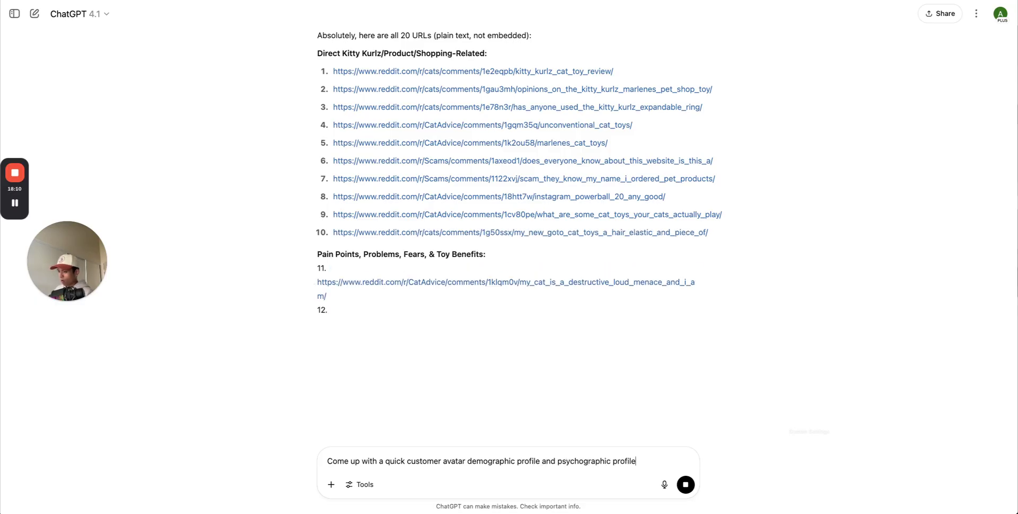
text(, based on the research )
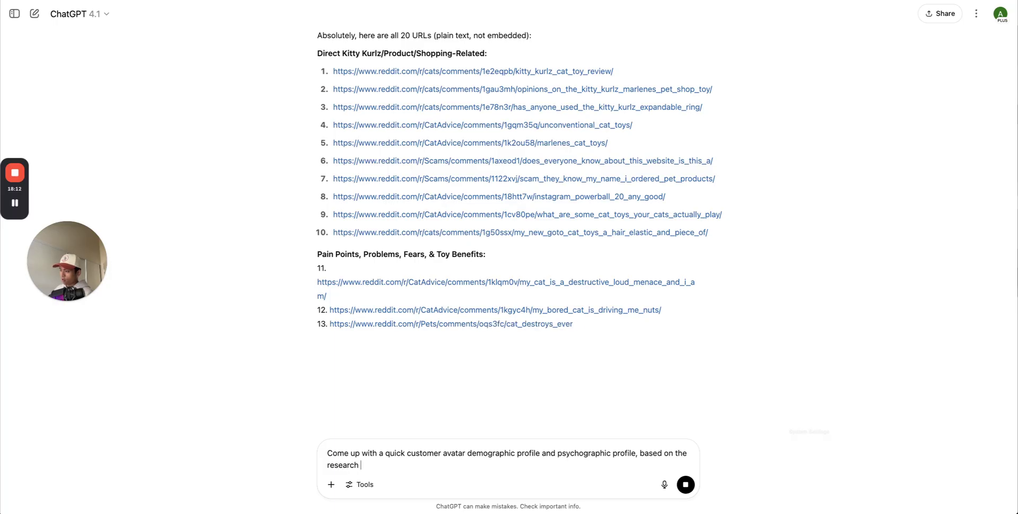
text(of people we could)
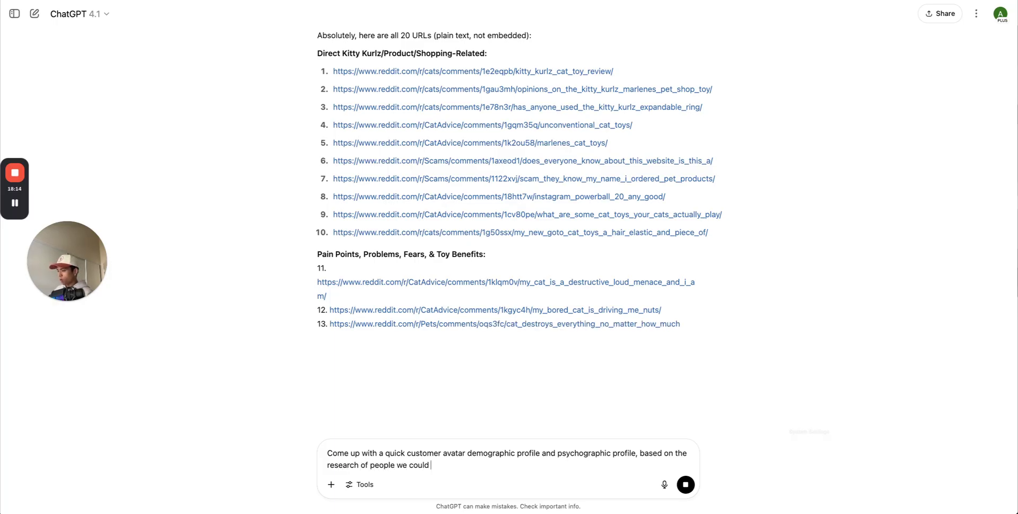
key(BackSpace)
key(BackSpace)
key(BackSpace)
key(BackSpace)
text(an )
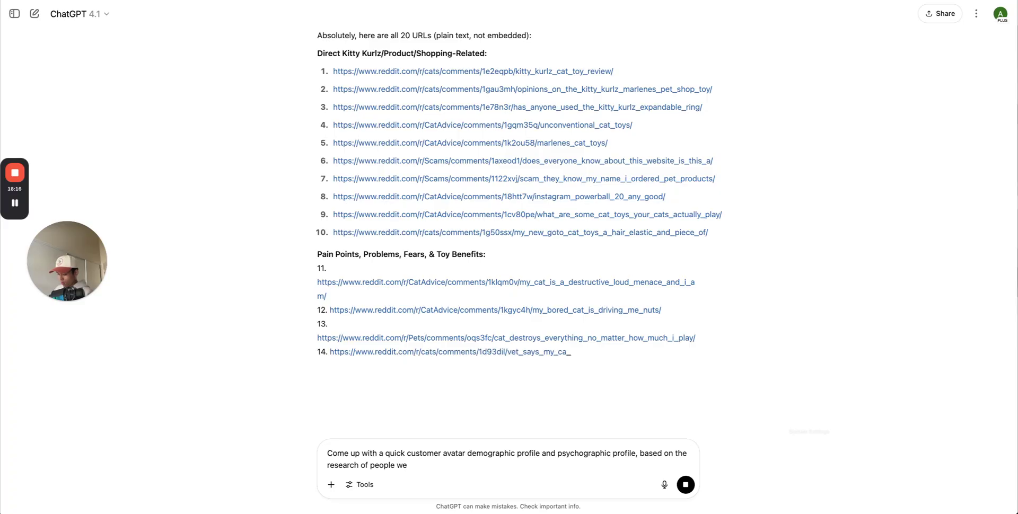
text(market this product )
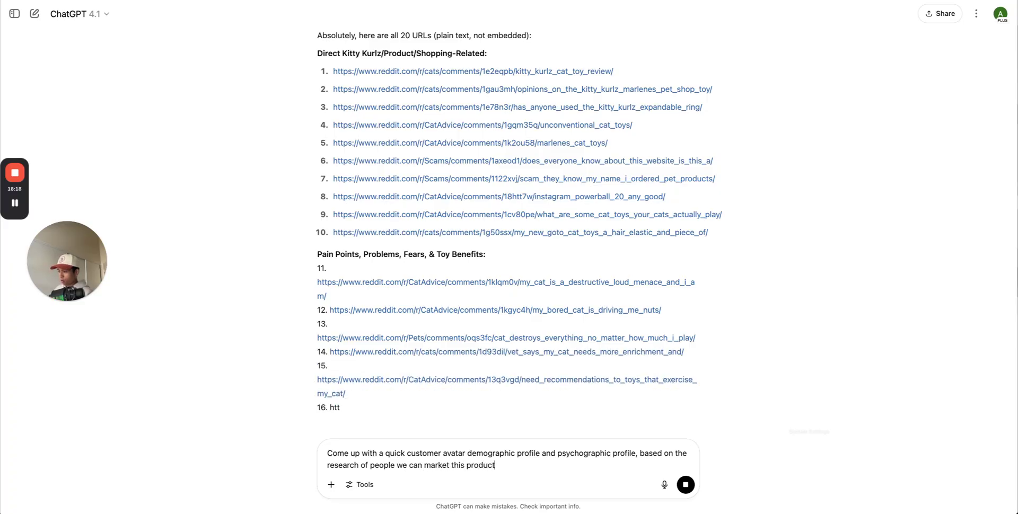
text(to:)
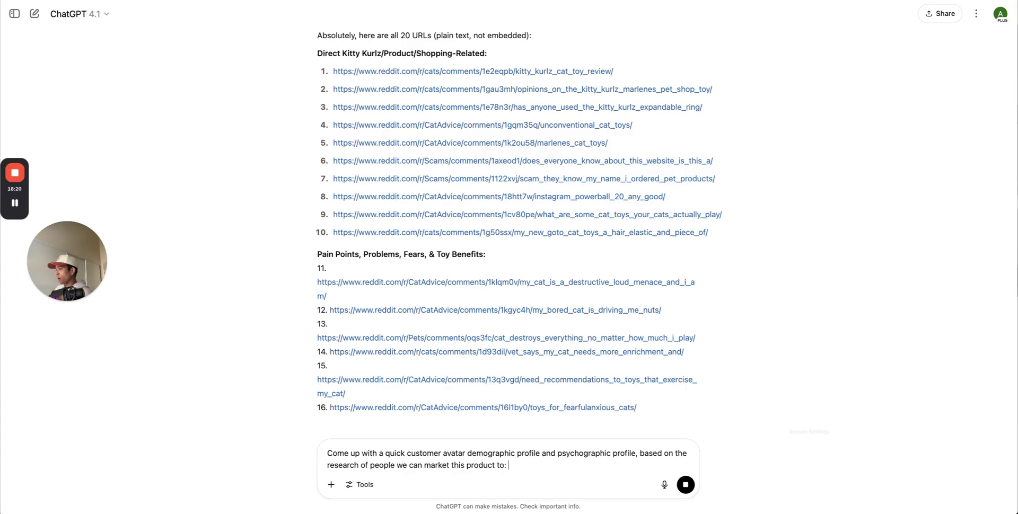
scroll(286, 338, down, 1)
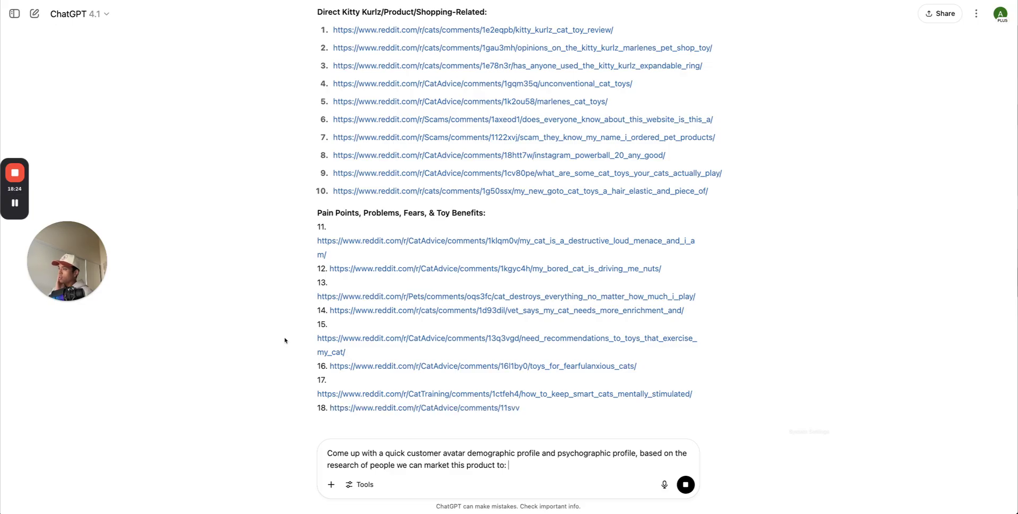
Submit the drafted prompt asking for a quick customer avatar with demographic and psychographic profiles based on the research
scroll(507, 217, up, 2)
scroll(506, 218, down, 3)
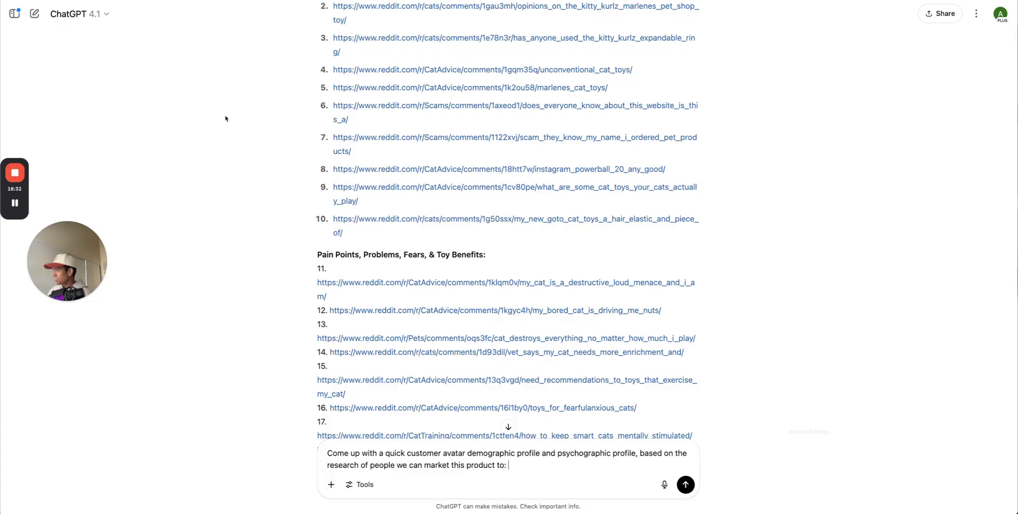
scroll(277, 150, down, 3)
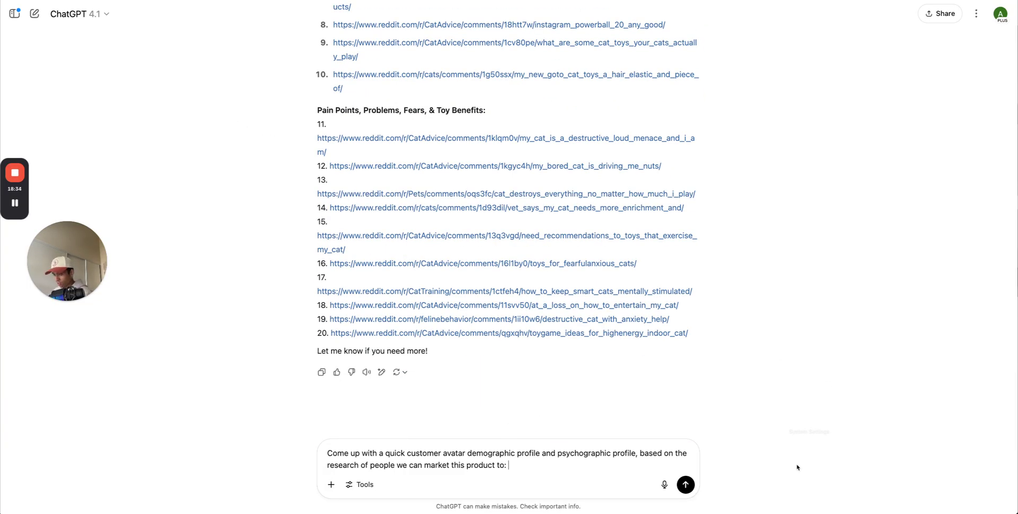
key(Return)
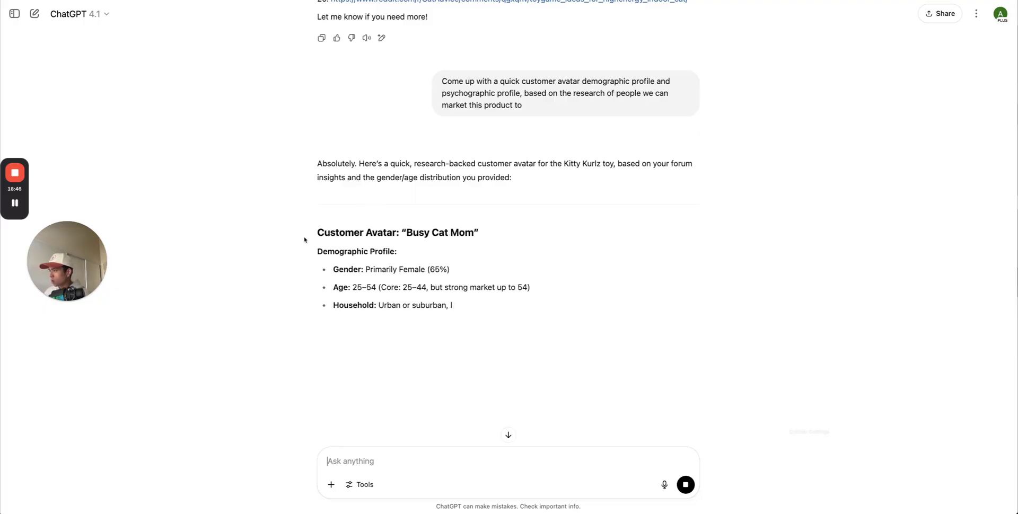
Read through the generated customer avatar, from the demographic and psychographic profiles down to the summary
drag(298, 229, 439, 257)
drag(506, 271, 702, 398)
scroll(513, 380, down, 3)
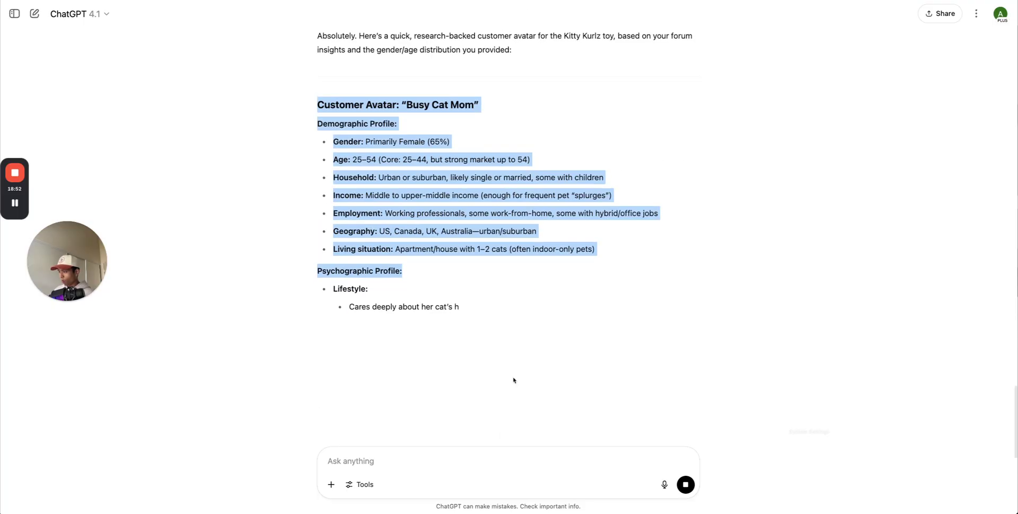
click(463, 325)
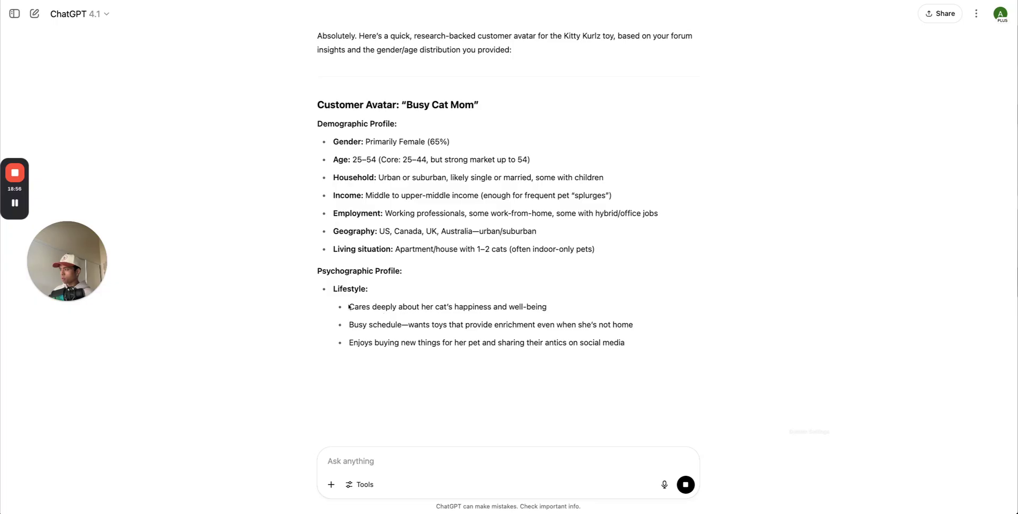
drag(350, 307, 652, 342)
click(658, 338)
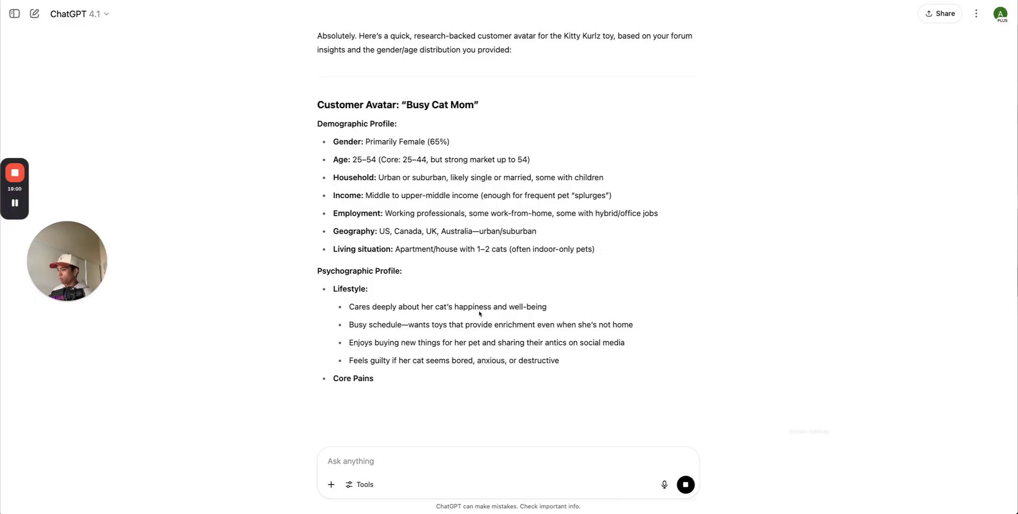
scroll(335, 285, down, 2)
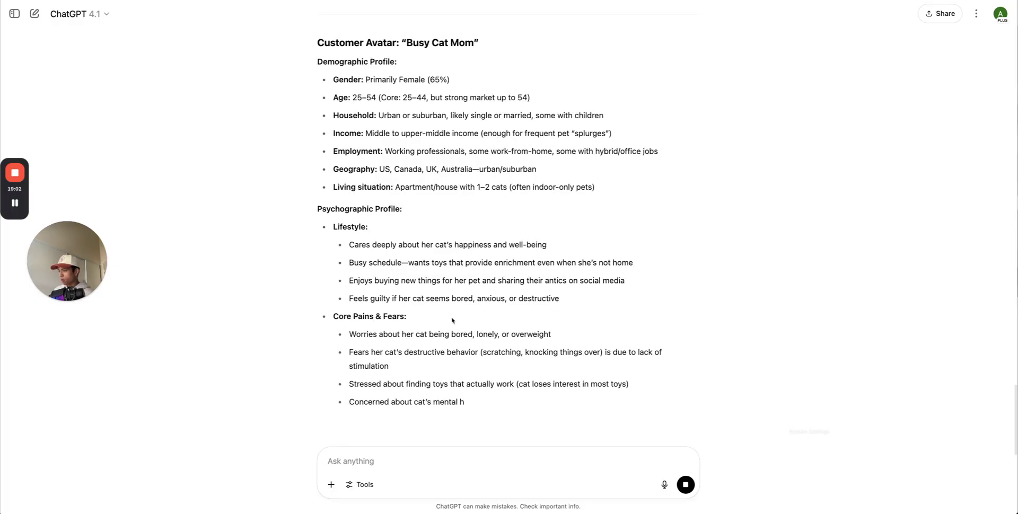
scroll(538, 313, down, 2)
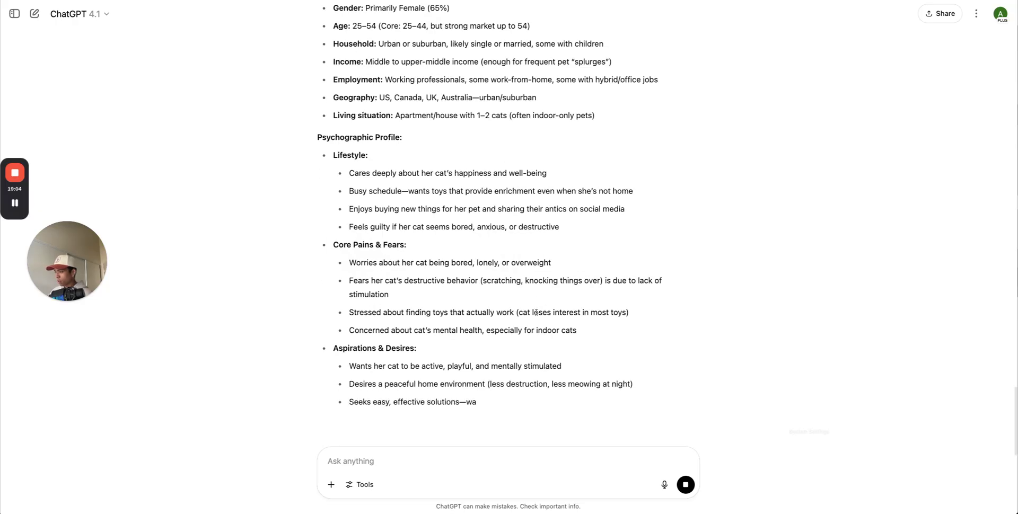
scroll(541, 313, down, 1)
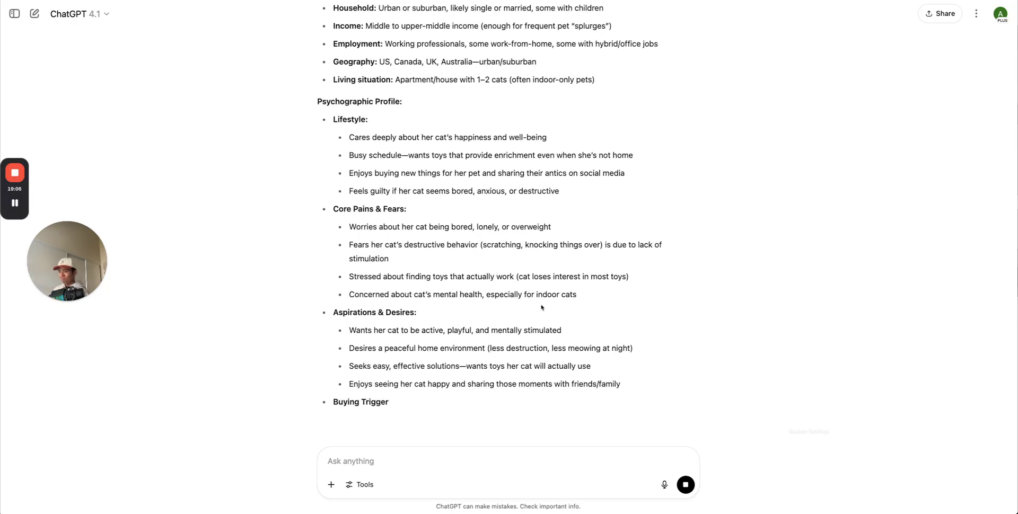
scroll(541, 305, down, 1)
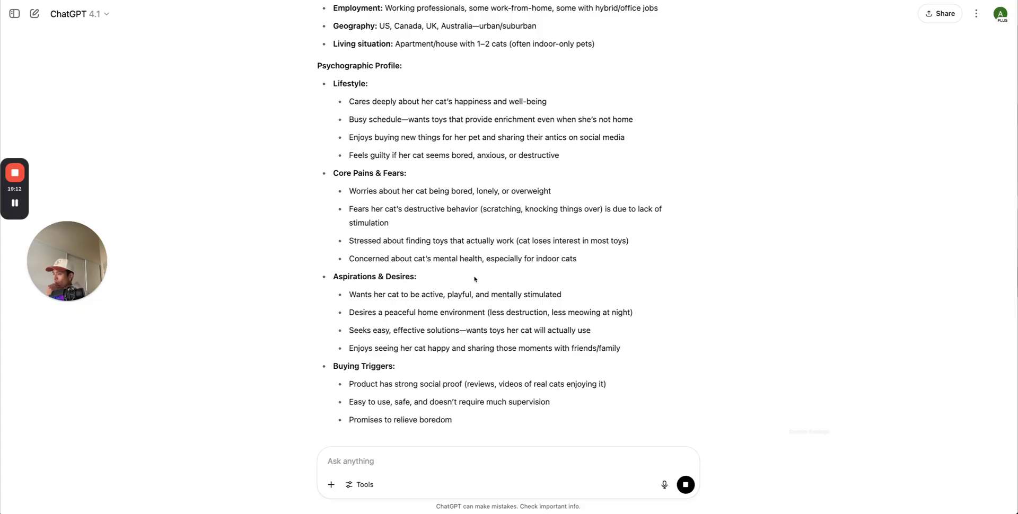
scroll(475, 276, down, 4)
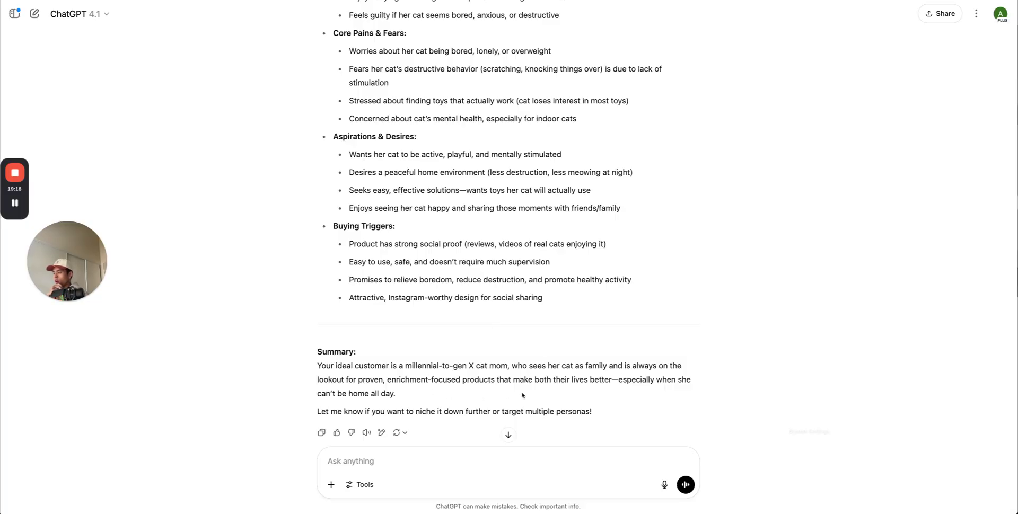
drag(522, 395, 319, 365)
click(525, 345)
scroll(580, 346, up, 1)
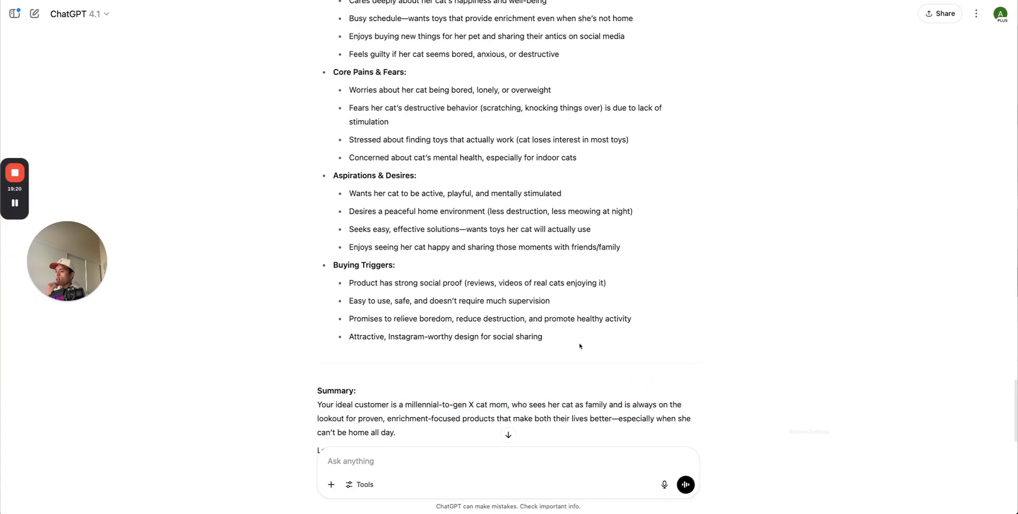
Copy the avatar from its title through Buying Triggers and paste it over the two bullets under Avatar in the Google Docs document
drag(580, 346, 460, 14)
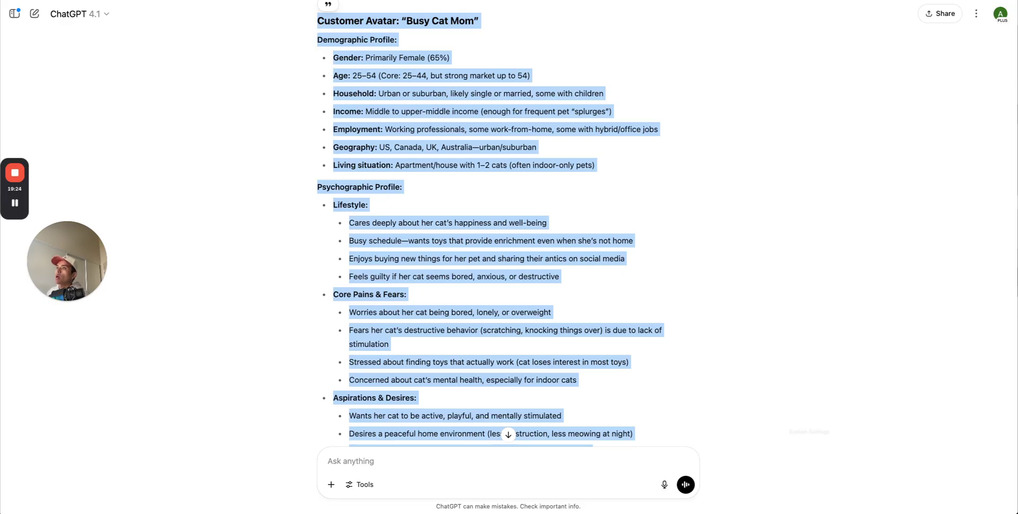
key(ctrl+Tab)
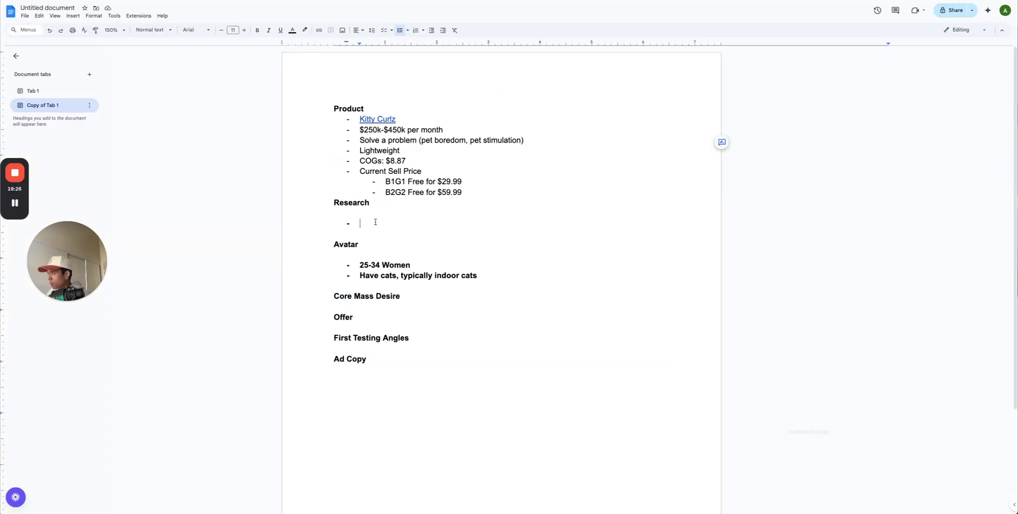
click(513, 281)
drag(513, 282, 355, 266)
key(BackSpace)
key(ctrl+v)
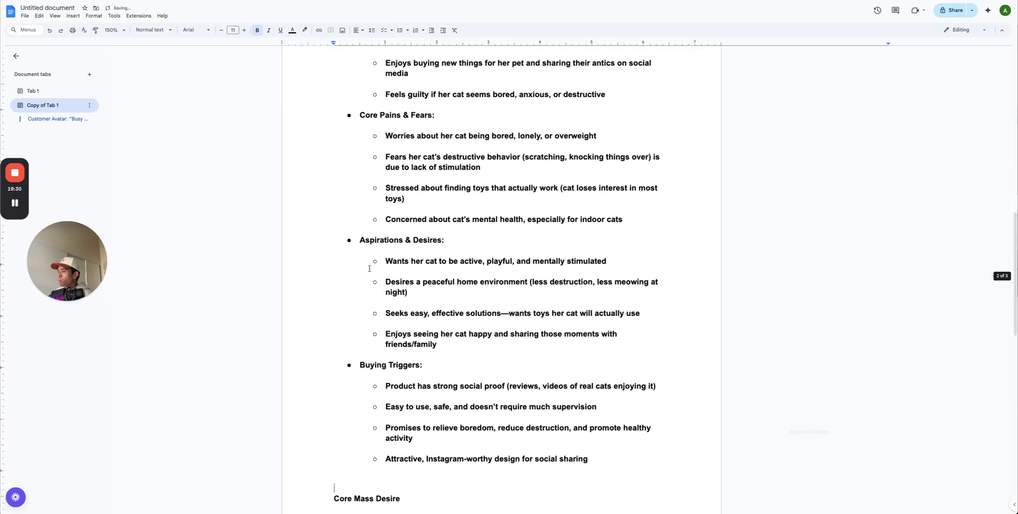
Remove the bold formatting from the pasted avatar text and delete the extra blank line above the Core Mass Desire heading
scroll(413, 289, up, 10)
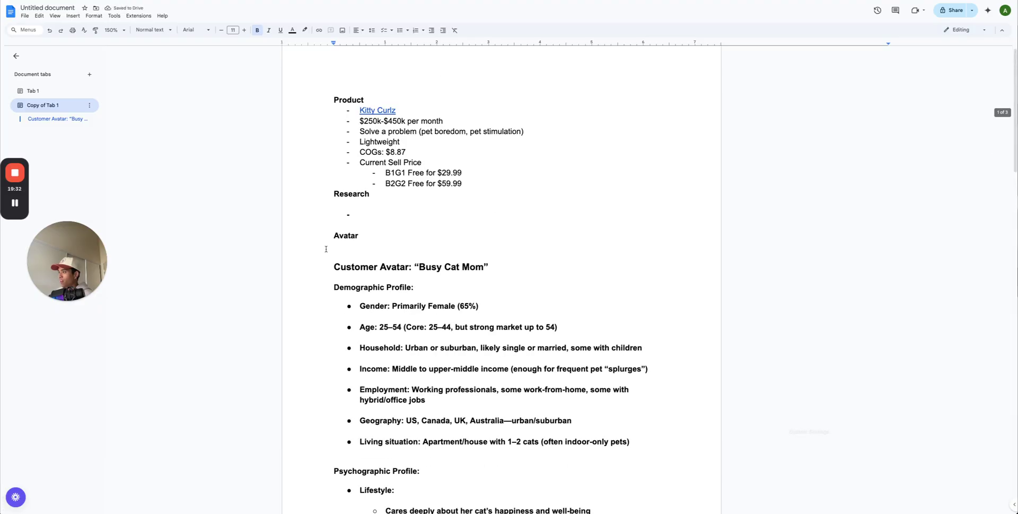
click(337, 247)
drag(337, 251, 675, 309)
scroll(656, 320, down, 3)
scroll(692, 332, down, 2)
scroll(689, 323, up, 2)
key(super+b)
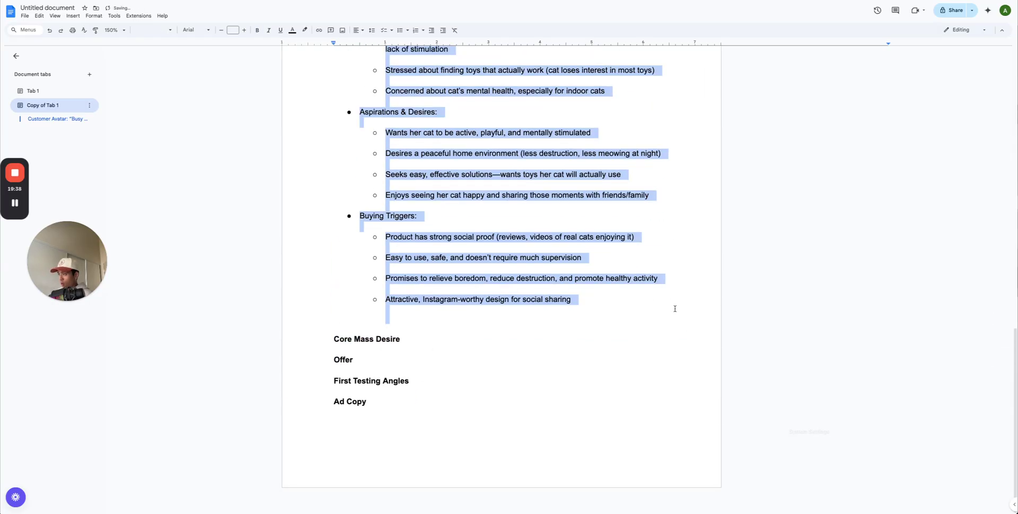
scroll(416, 332, up, 1)
click(412, 337)
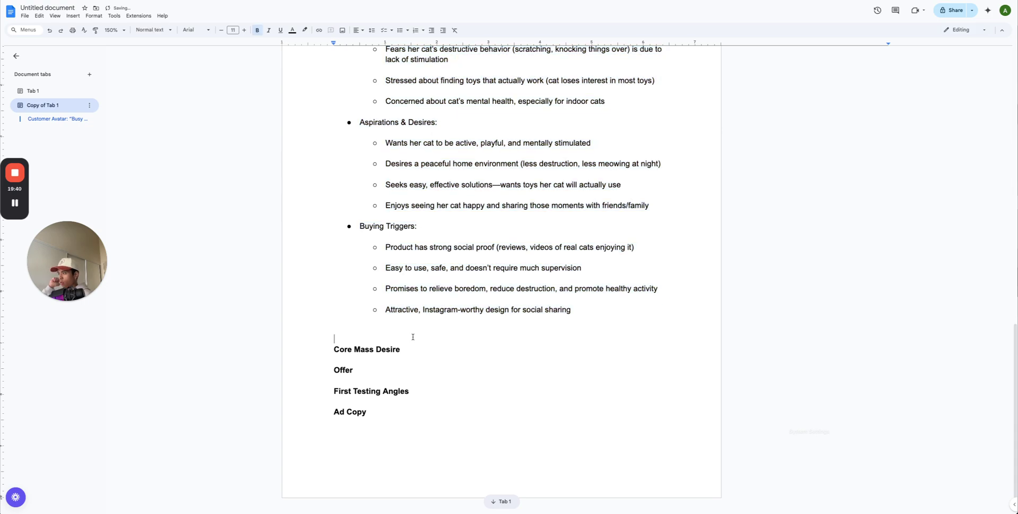
key(BackSpace)
Check the core age range and gender in the avatar's demographic profile
scroll(407, 271, up, 10)
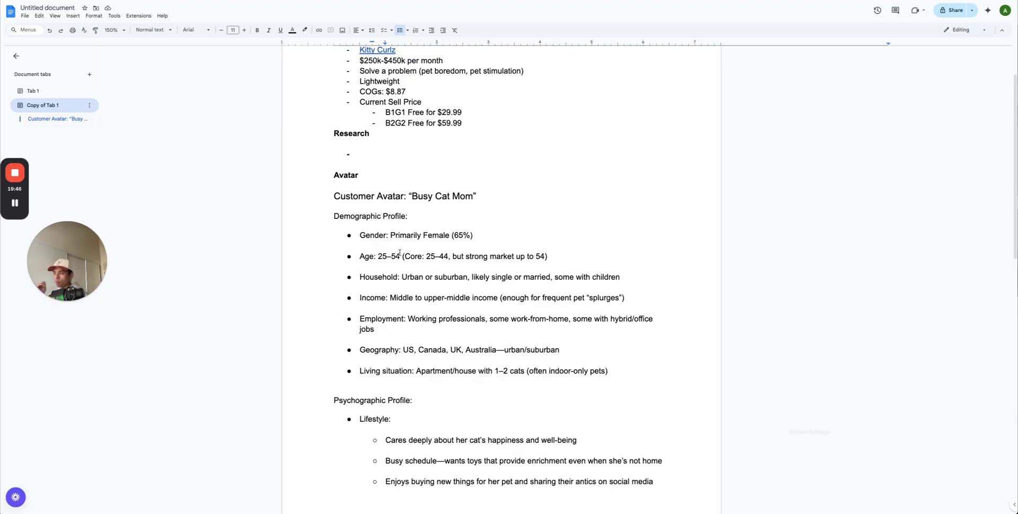
drag(426, 257, 449, 257)
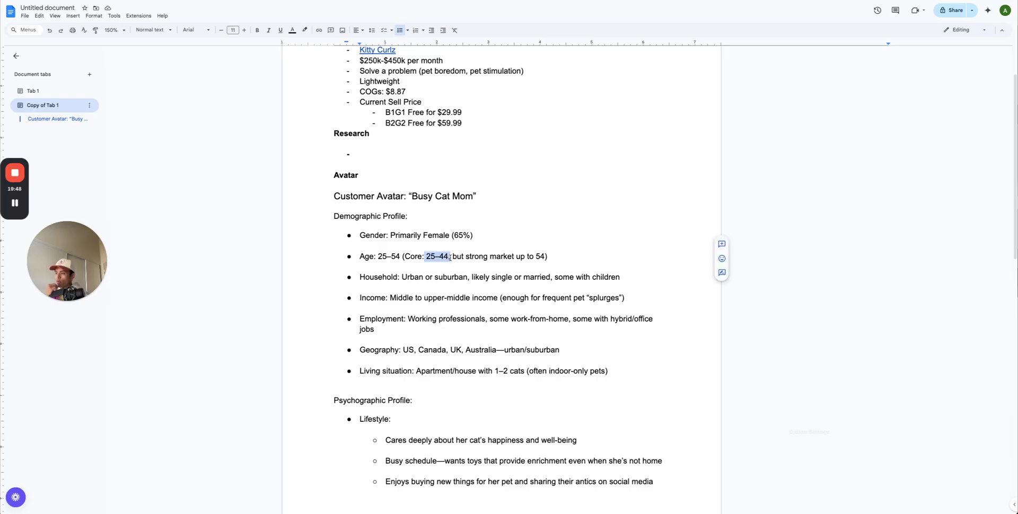
double_click(418, 289)
click(390, 234)
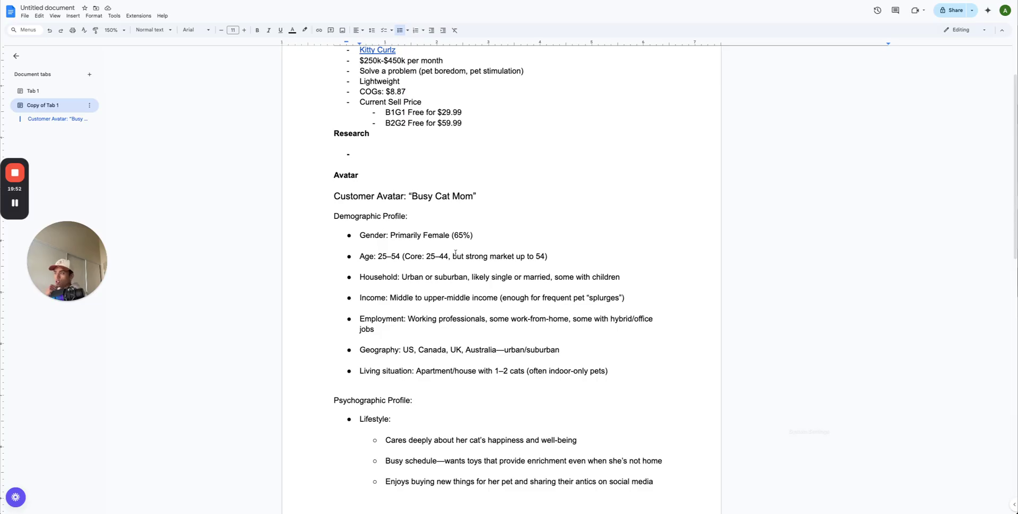
scroll(455, 253, up, 2)
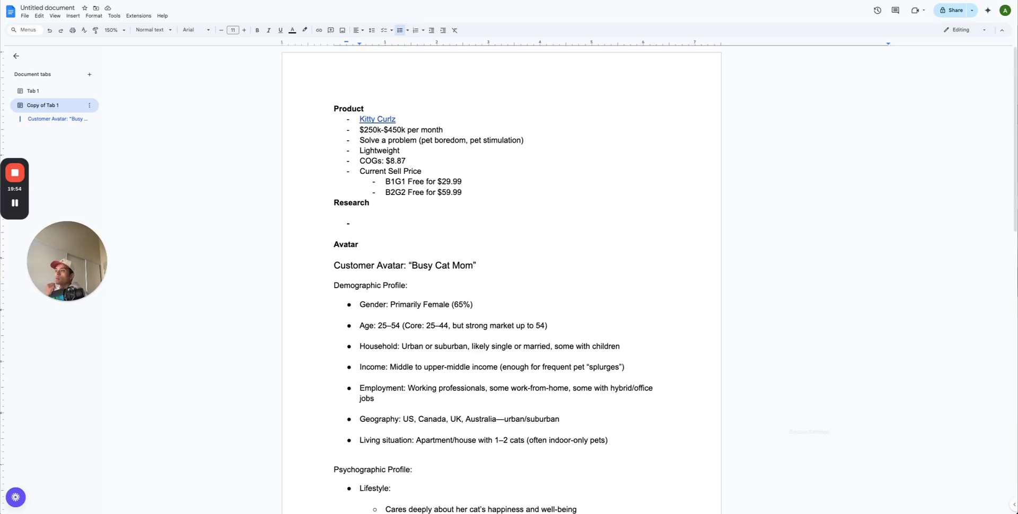
Copy the list of 20 plain-text Reddit URLs from the ChatGPT conversation and paste it into a new Claude chat
key(ctrl+Tab)
scroll(421, 234, down, 6)
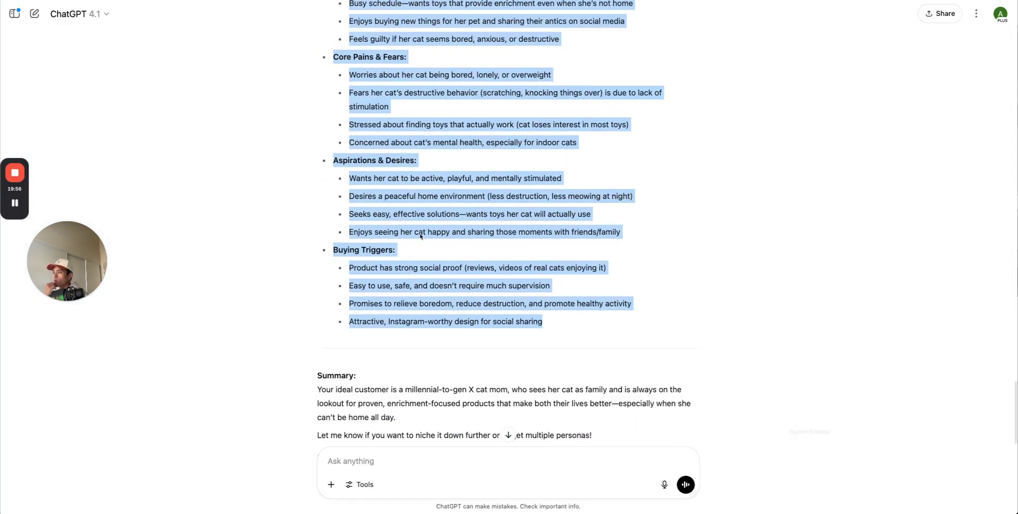
scroll(419, 234, up, 20)
scroll(417, 232, down, 12)
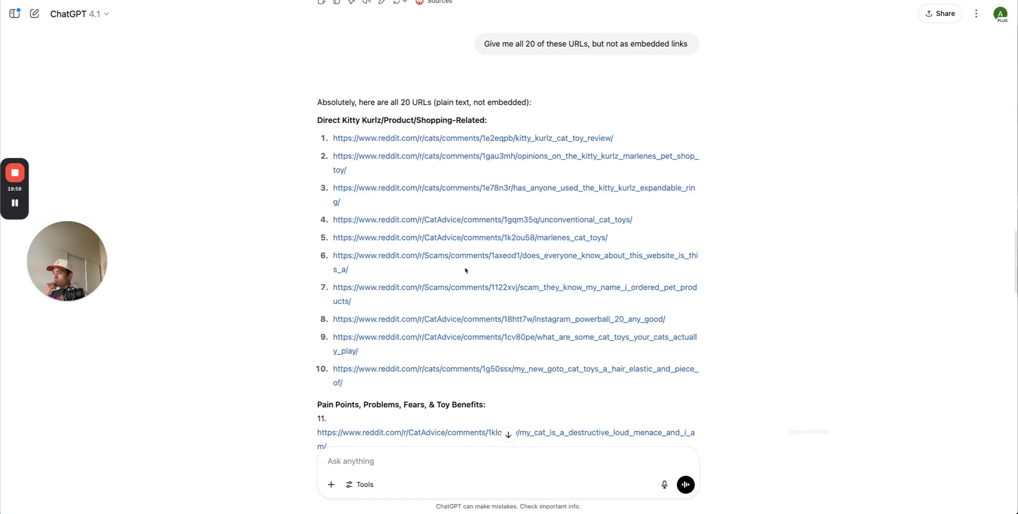
drag(452, 318, 325, 141)
key(ctrl+Tab)
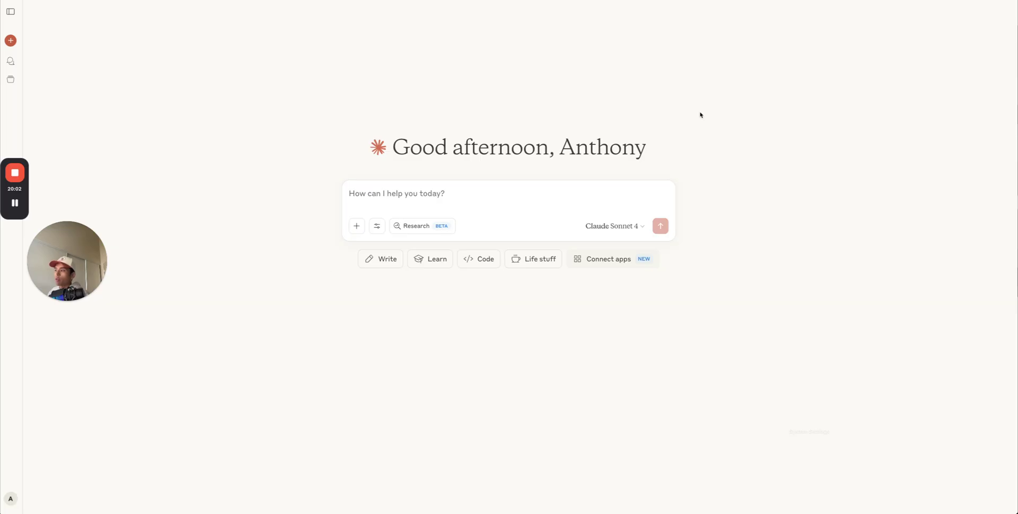
key(ctrl+v)
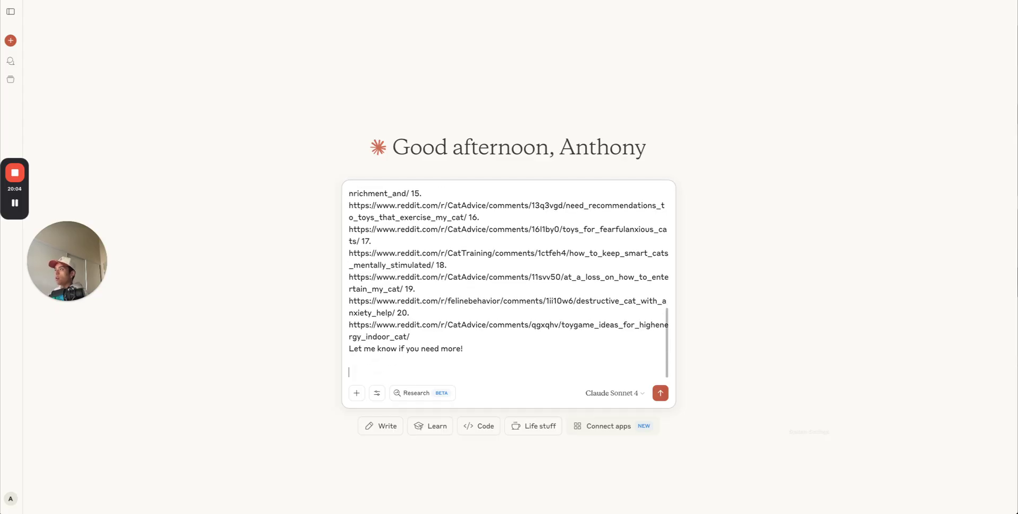
Add "Please analyze these URLs," plus the goal wording from Prompt #1 of the "Pain Diving" document to the Claude message and send it
key(ctrl+Tab)
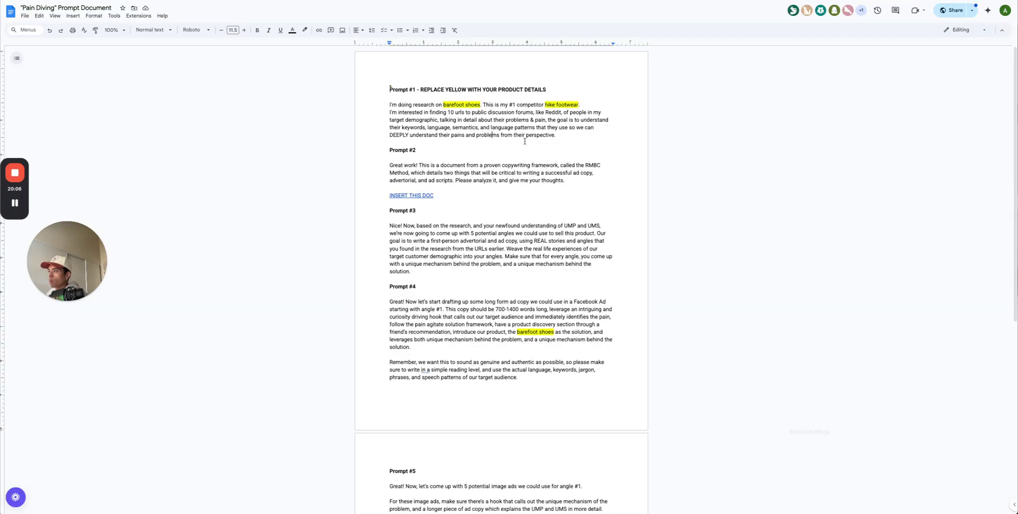
drag(525, 141, 546, 118)
key(ctrl+c)
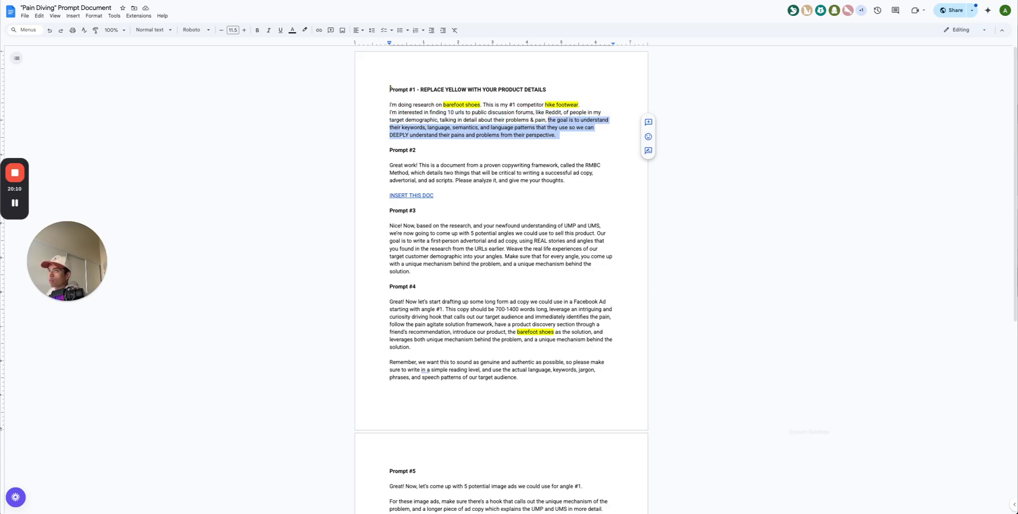
key(ctrl+shift+Tab)
text(Please analyz)
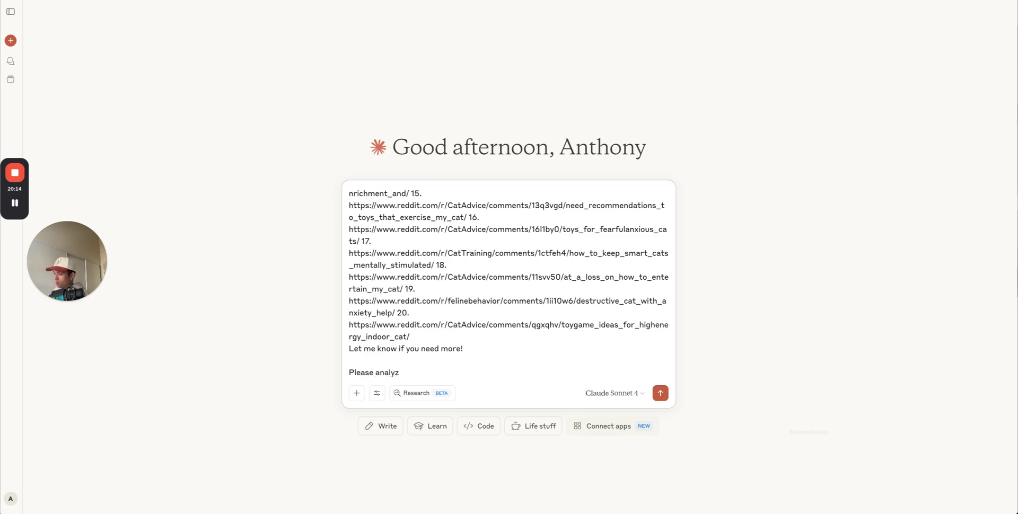
text(de te these URLs,)
key(ctrl+v)
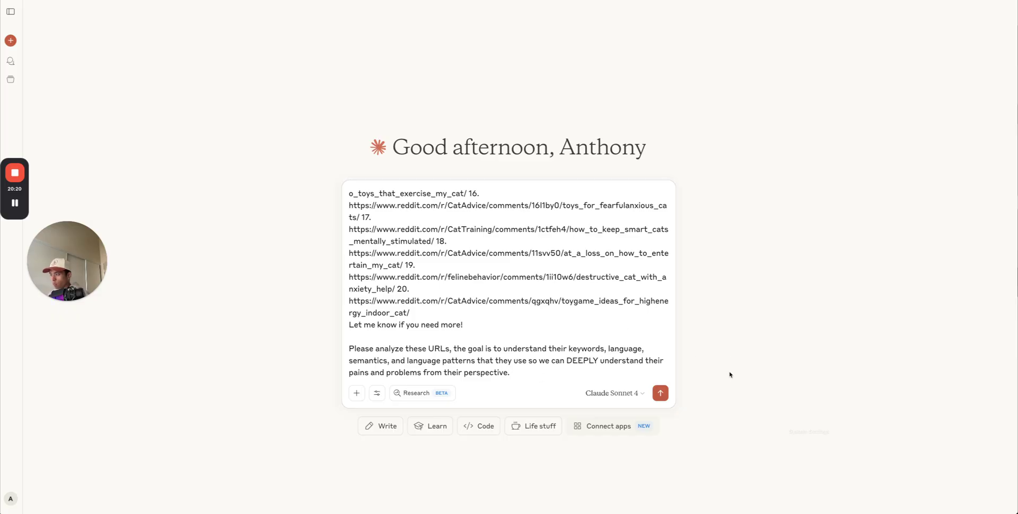
click(660, 393)
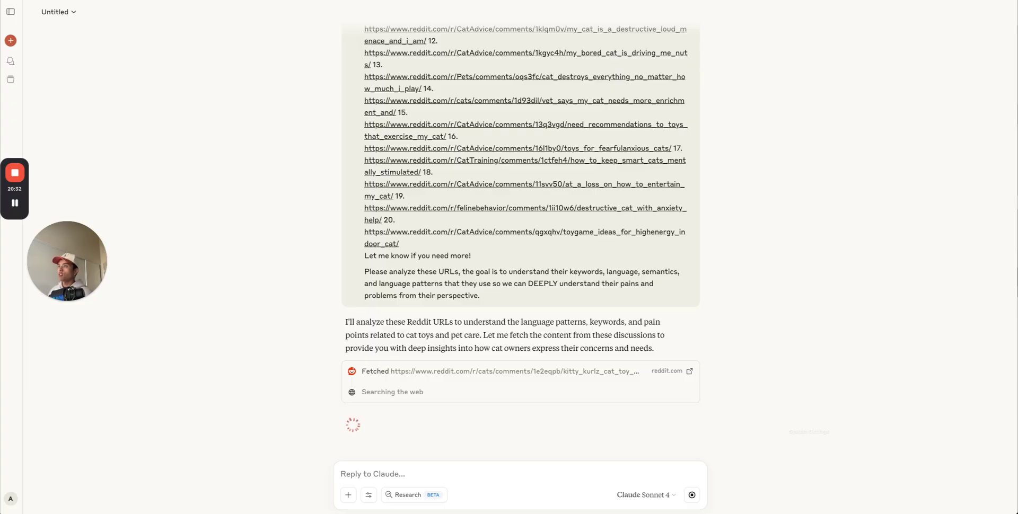
Switch back to the Google Docs marketing document and start a dashed list on a new line under the Offer heading
key(ctrl+shift+Tab)
scroll(384, 214, down, 1)
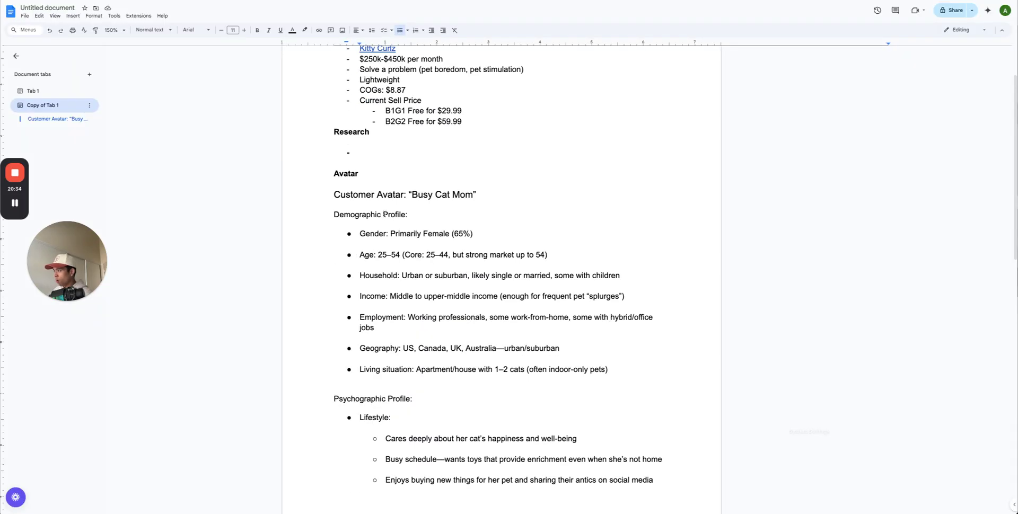
scroll(422, 325, down, 15)
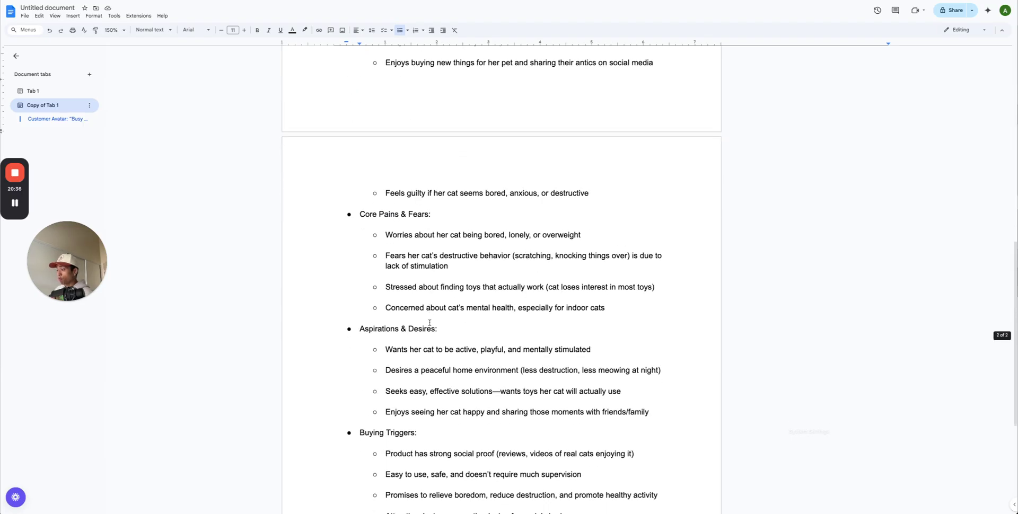
click(358, 350)
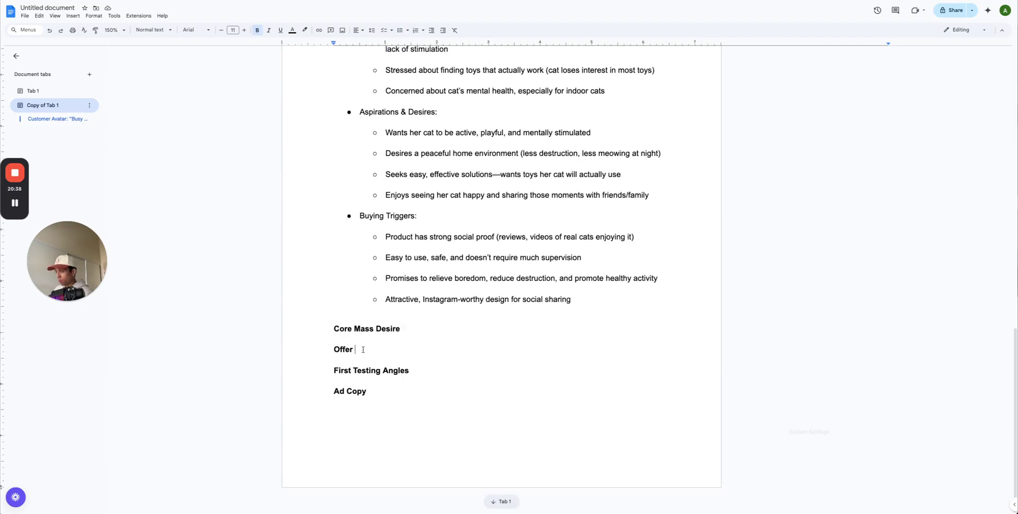
key(Return)
text(-)
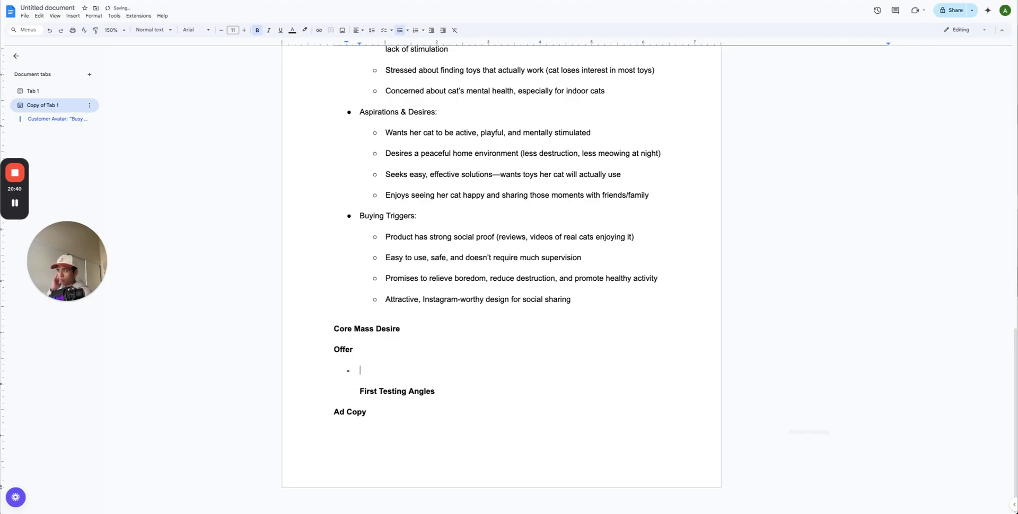
Fix the list layout so one empty dash bullet sits under Offer and First Testing Angles is a separate, unindented heading
key(Delete)
key(Delete)
key(Return)
key(Return)
key(Return)
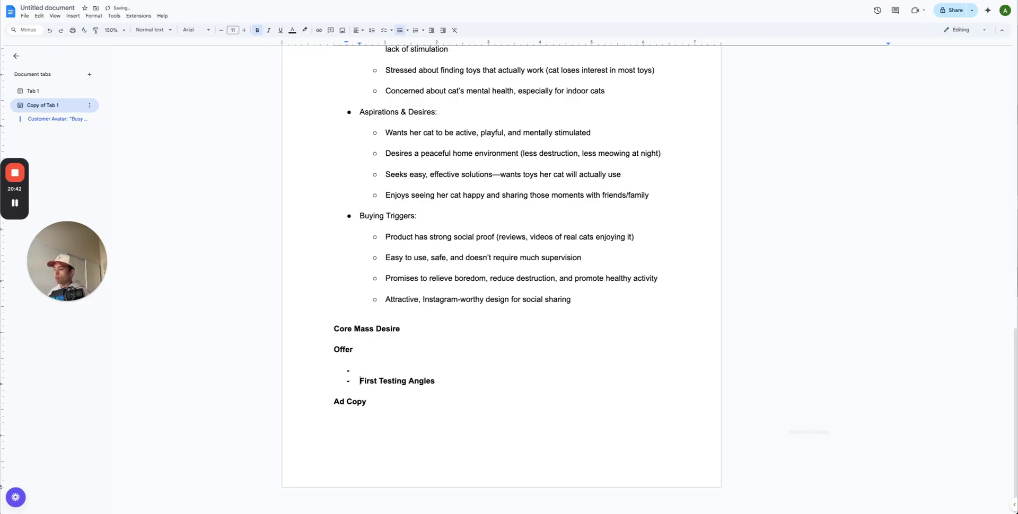
key(BackSpace)
key(BackSpace)
key(BackSpace)
key(BackSpace)
key(BackSpace)
click(373, 371)
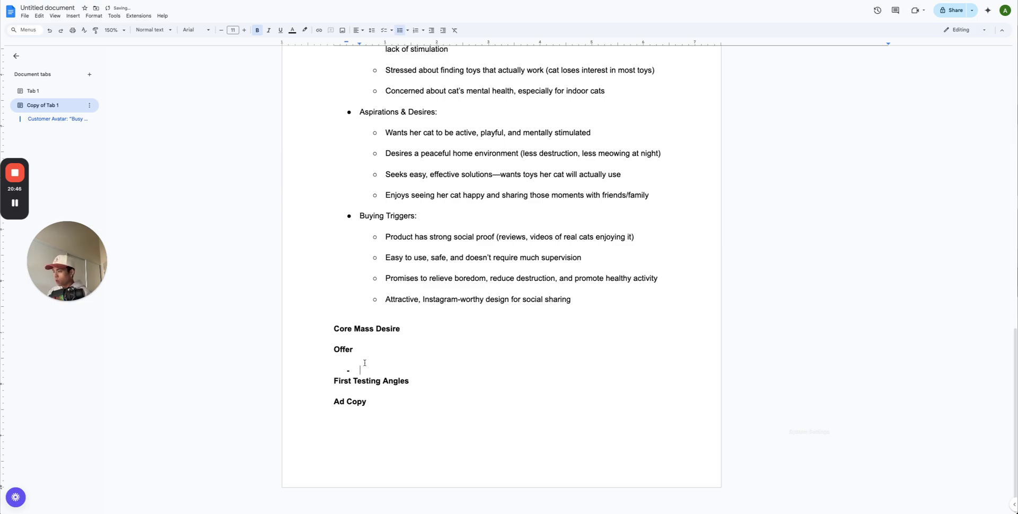
click(365, 361)
click(366, 371)
key(BackSpace)
key(BackSpace)
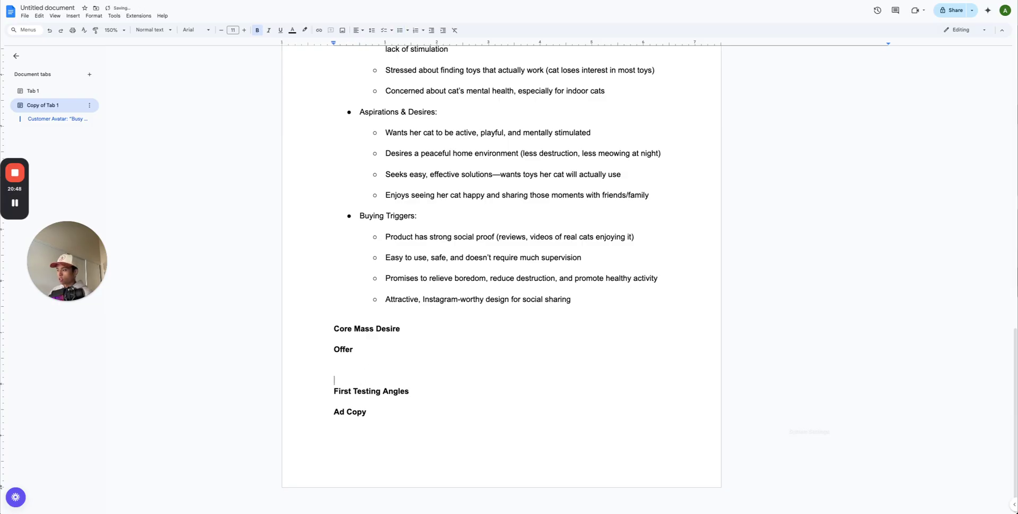
text(- )
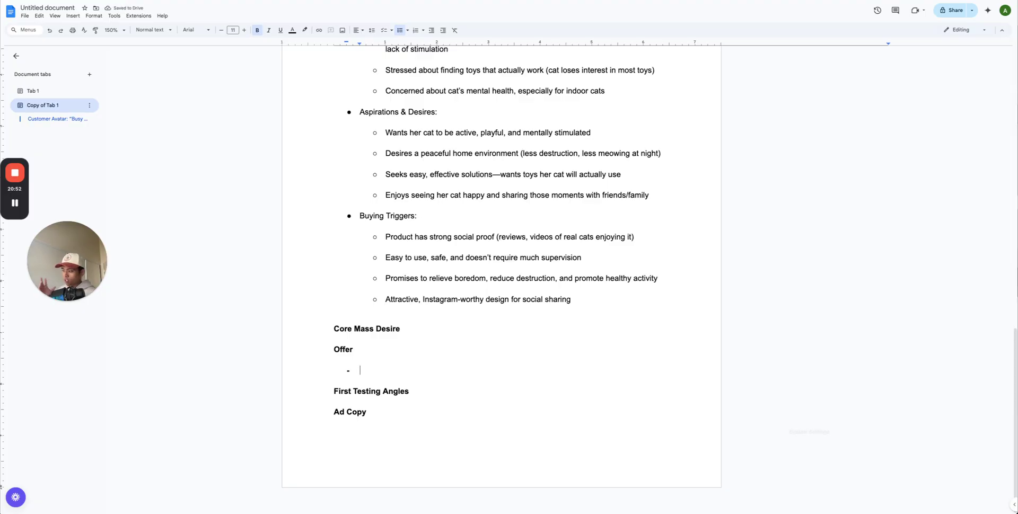
Enter "Buy 1 Get 1 Free + Free Shipping +" in the Offer bullet
text(Buy 1 G)
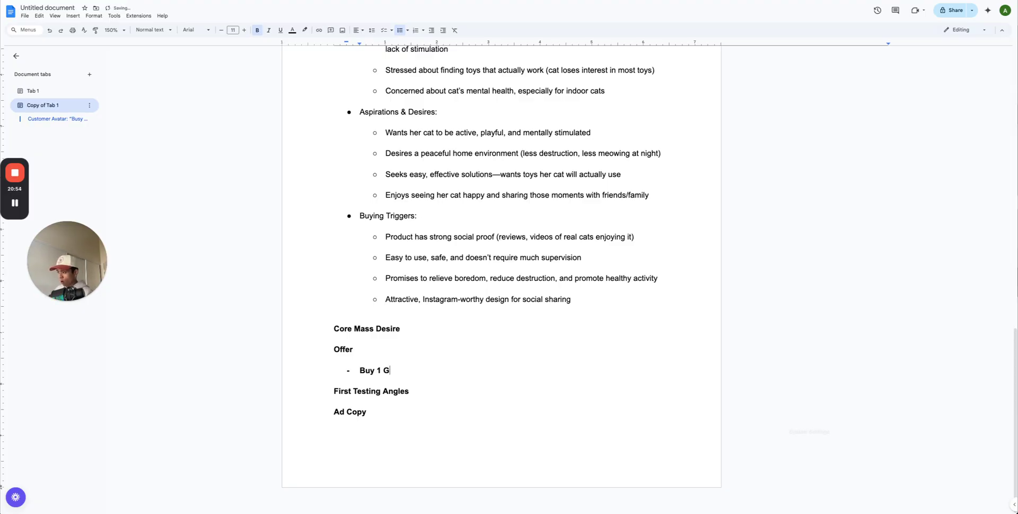
text(et 1 Free,)
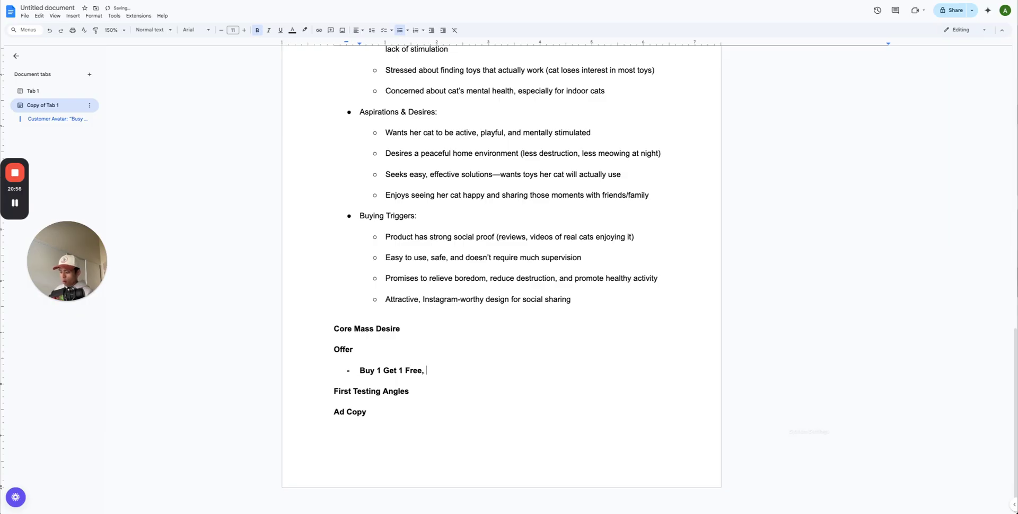
key(BackSpace)
key(BackSpace)
text(+ Free S)
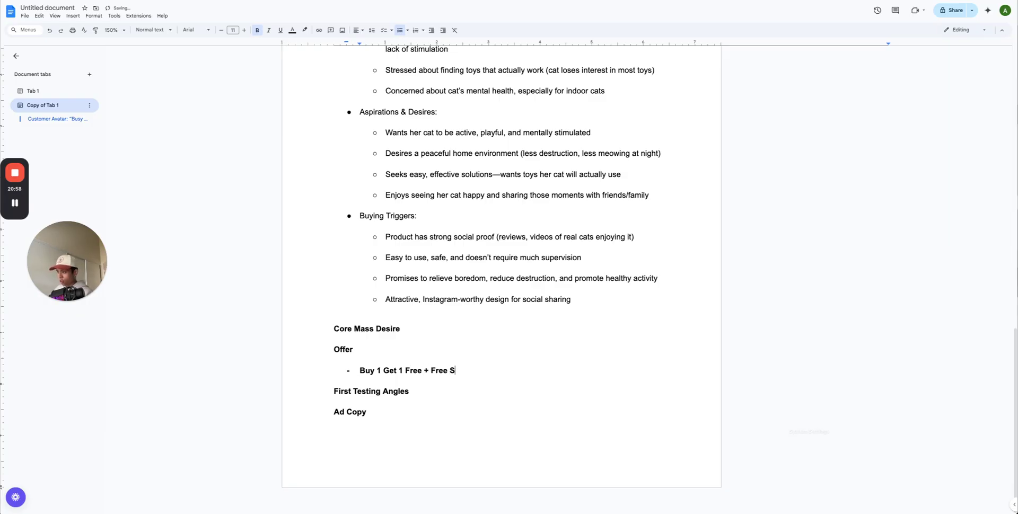
text(hipping + Money)
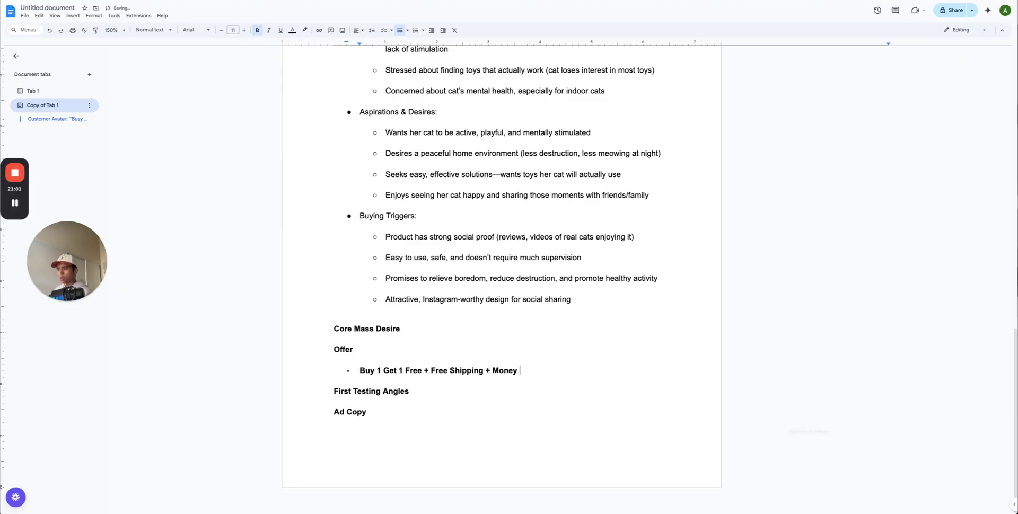
key(ctrl+BackSpace)
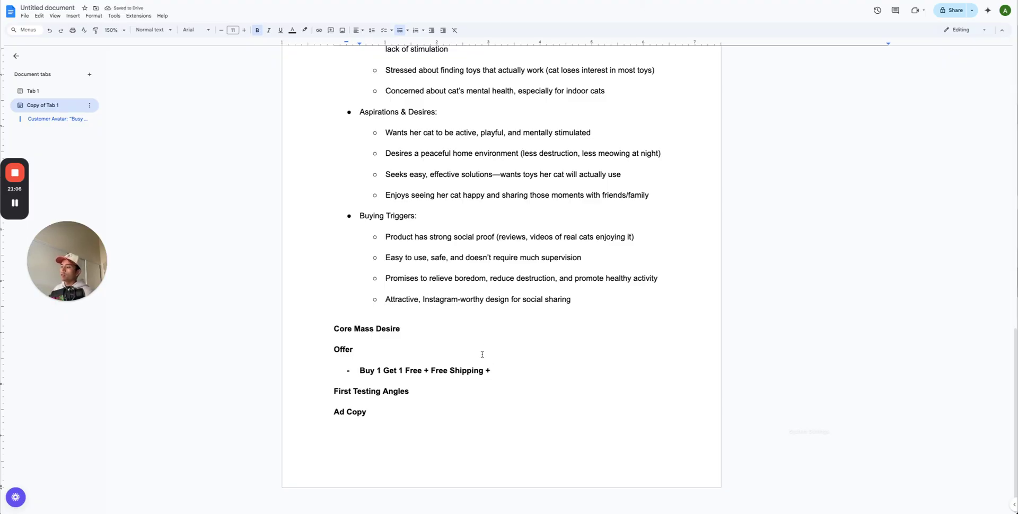
Extend the Offer bullet with "30 Day Money Back Guarantee + Digital Download eBook (7 Exercises to Eliminate Cat Boredom)"
text(30 Day Mone)
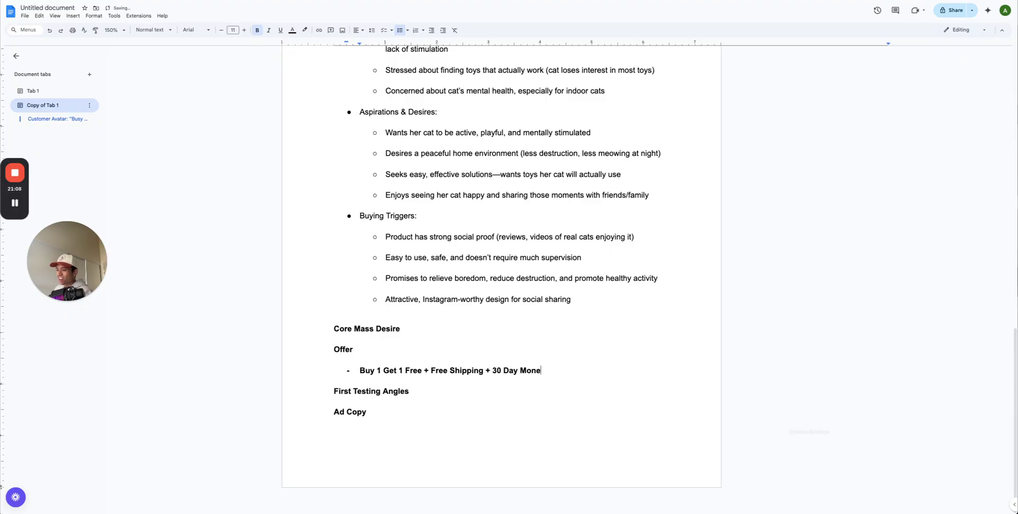
text(y Back Guarantee)
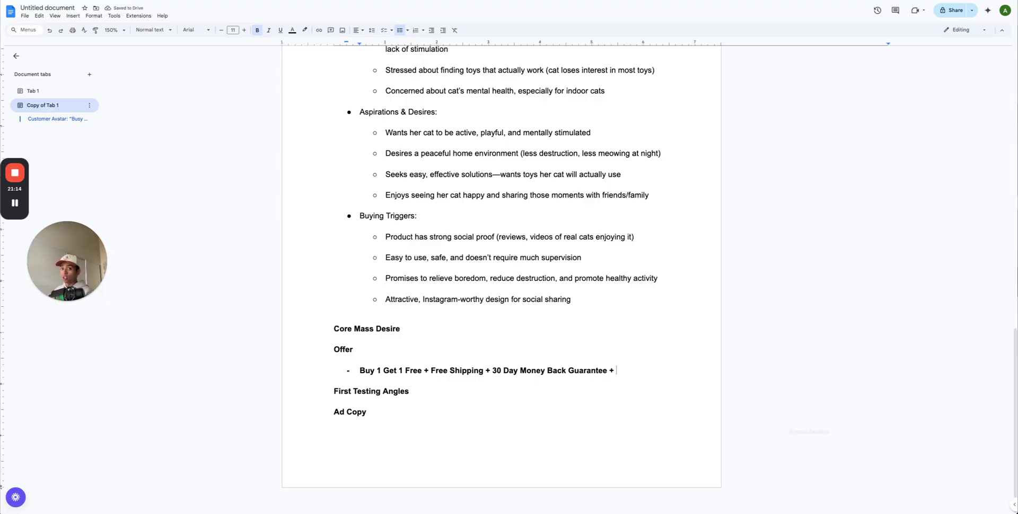
text(+ Digital )
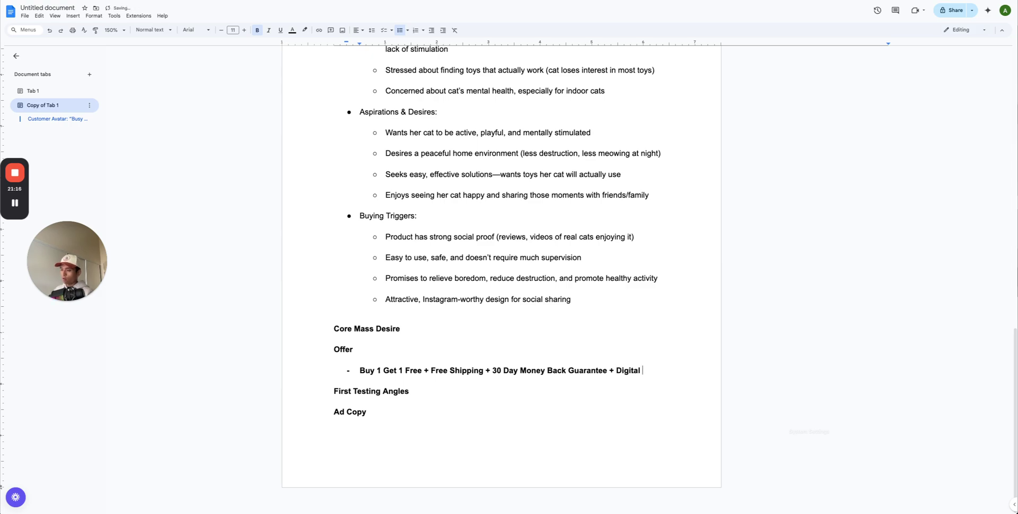
text(Download eBo)
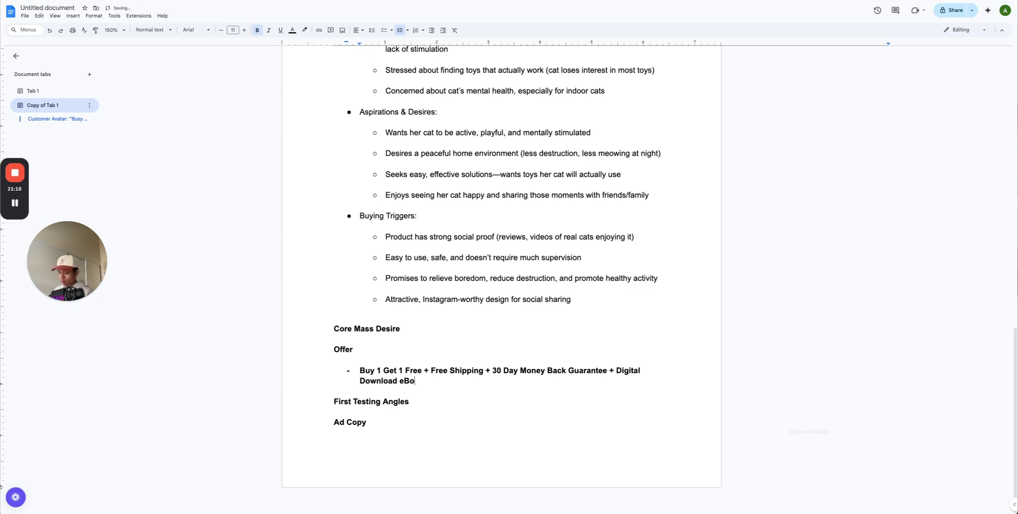
text(ok (7 E)
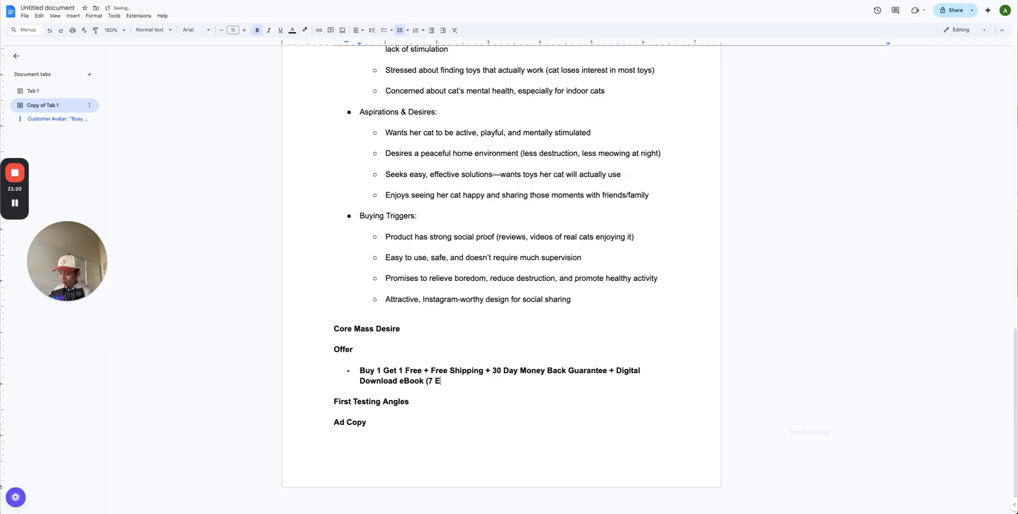
text(xercises to E)
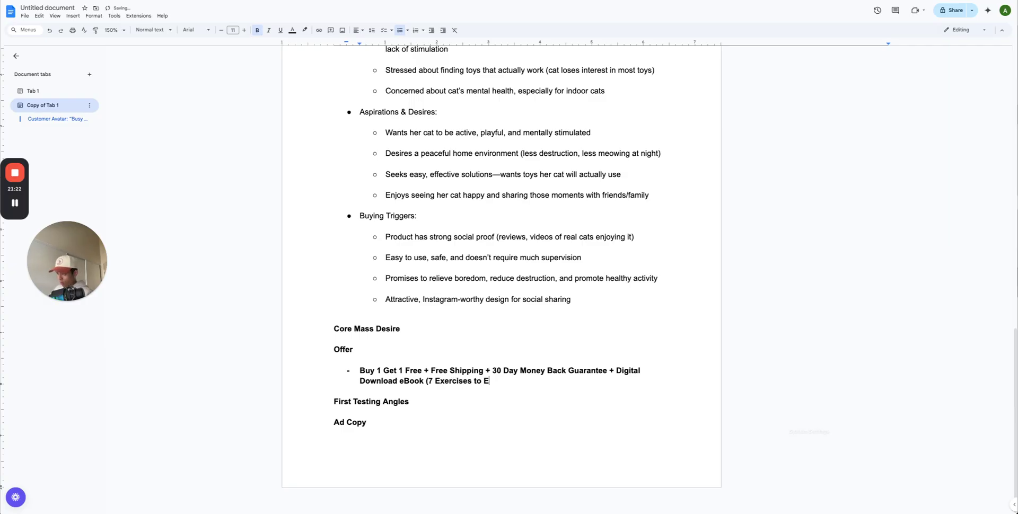
text(liminate Cat Boredom)
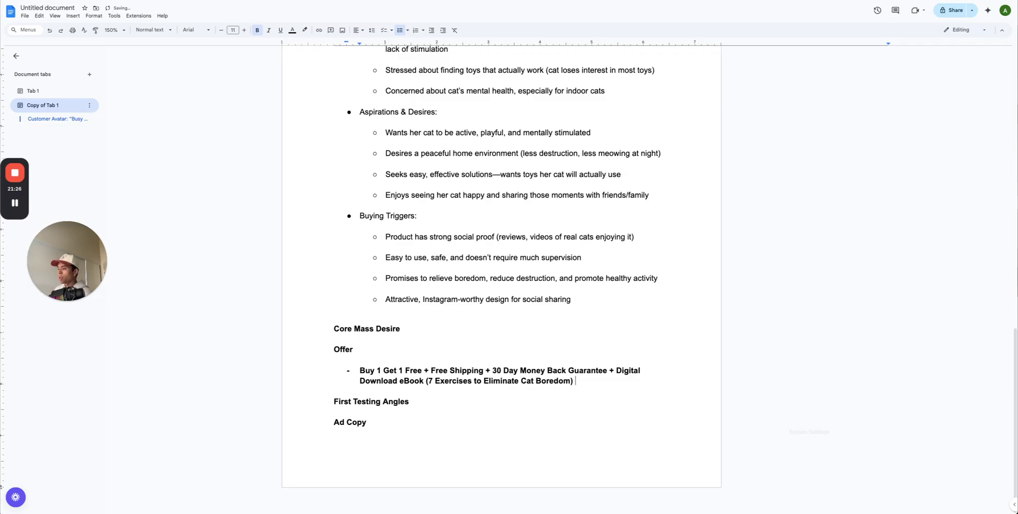
Check the current and crossed-out prices on the Kitty Kurlz product page, then return to the marketing document
key(ctrl+Tab)
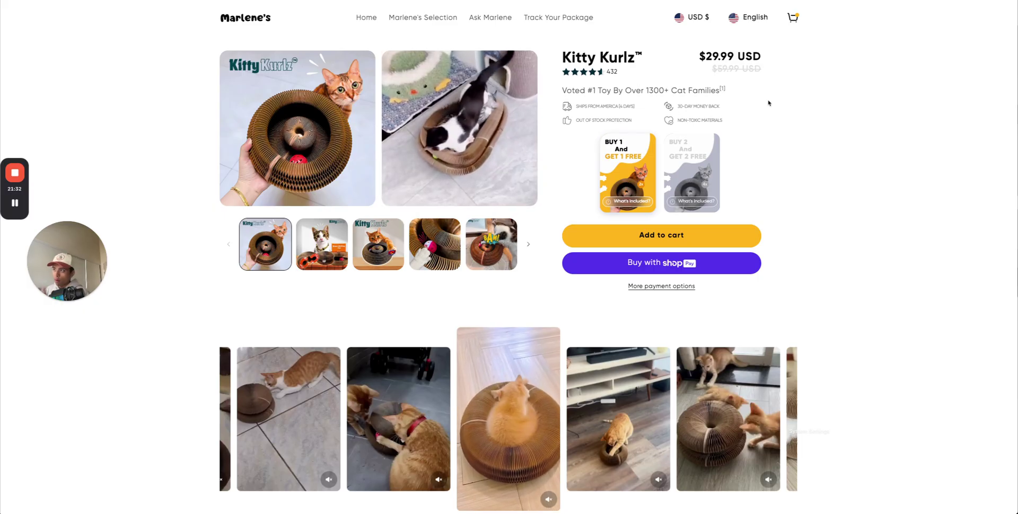
drag(711, 69, 781, 73)
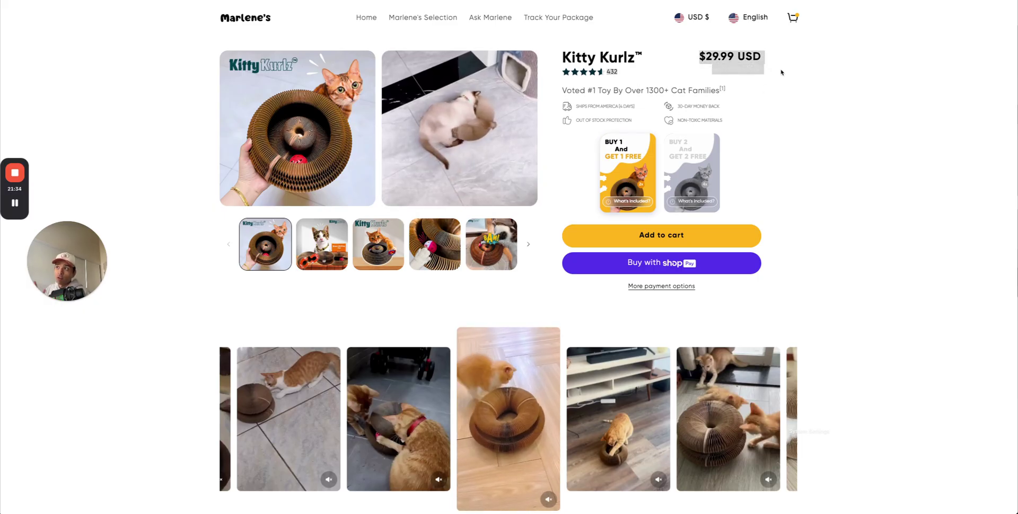
click(782, 72)
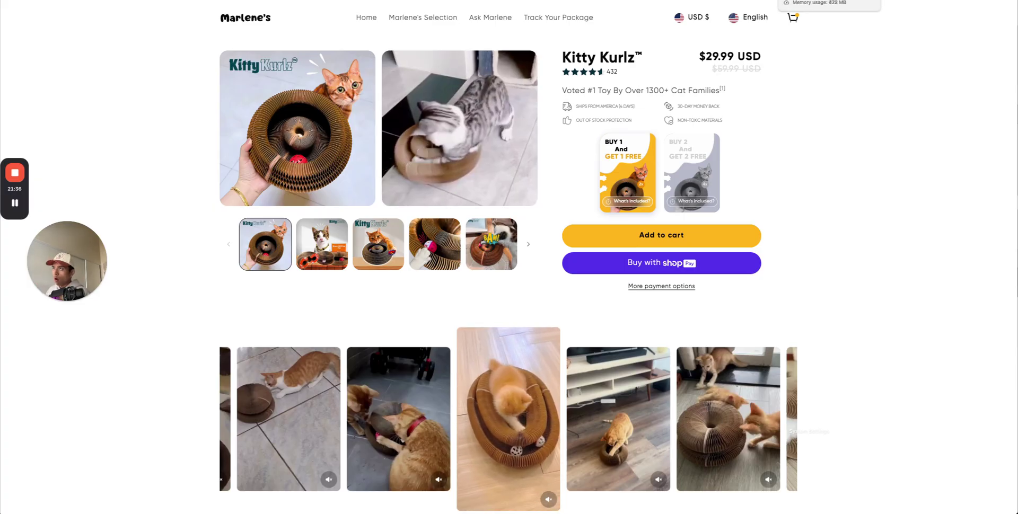
click(621, 0)
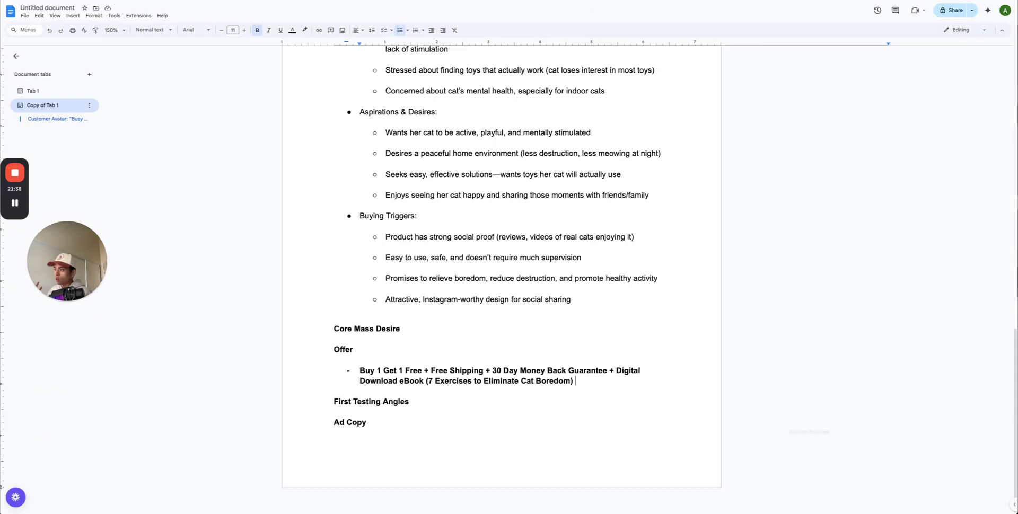
Add "70% OFF +" at the beginning of the Offer bullet
click(620, 382)
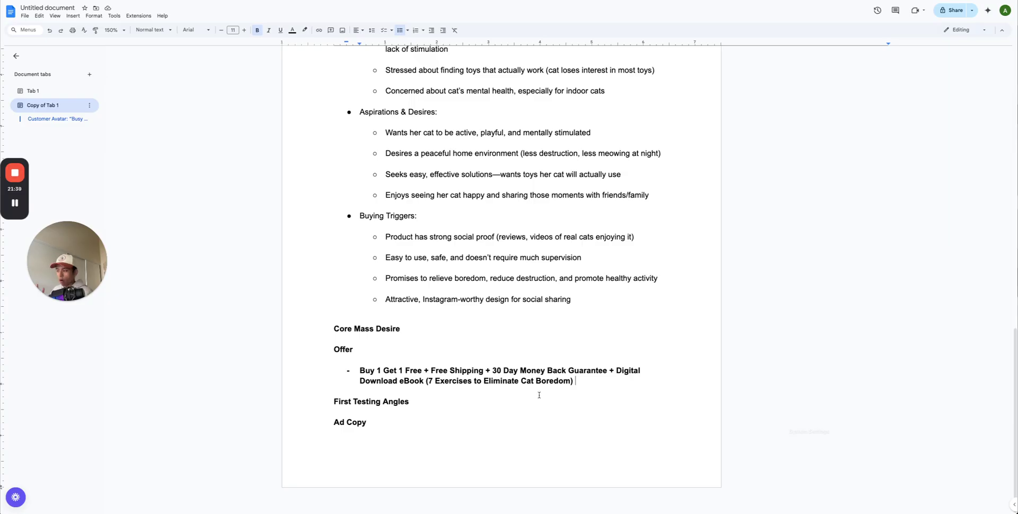
click(358, 371)
text(70% OFF)
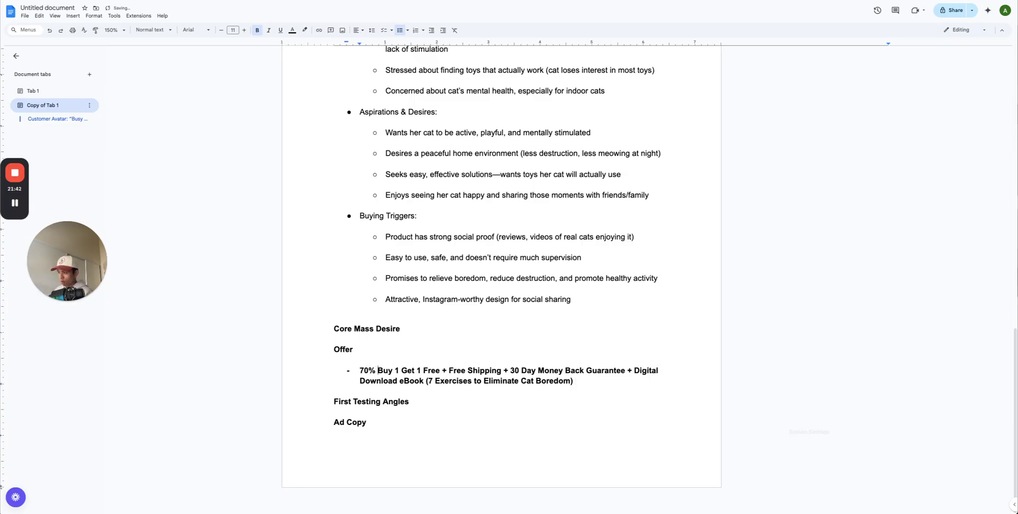
text( +)
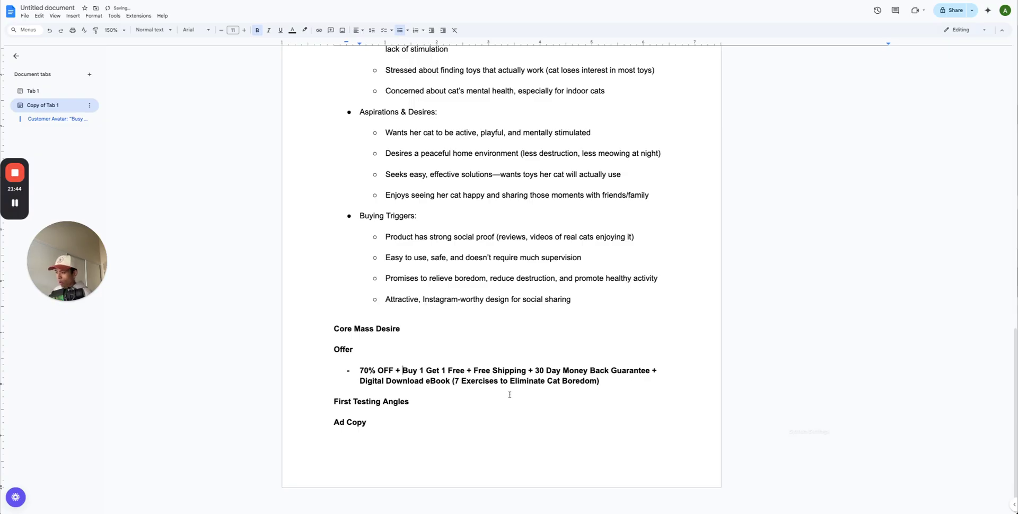
Remove the bold formatting from the whole Offer bullet
click(510, 381)
drag(548, 375, 638, 376)
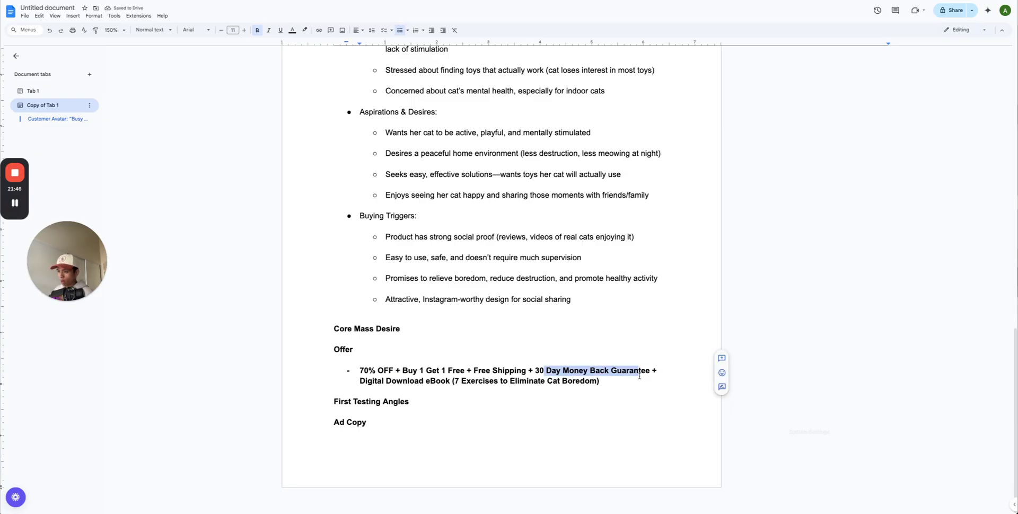
click(604, 382)
mouse_move(362, 381)
mouse_down()
mouse_move(638, 379)
mouse_move(351, 373)
mouse_up()
key(super+b)
click(438, 382)
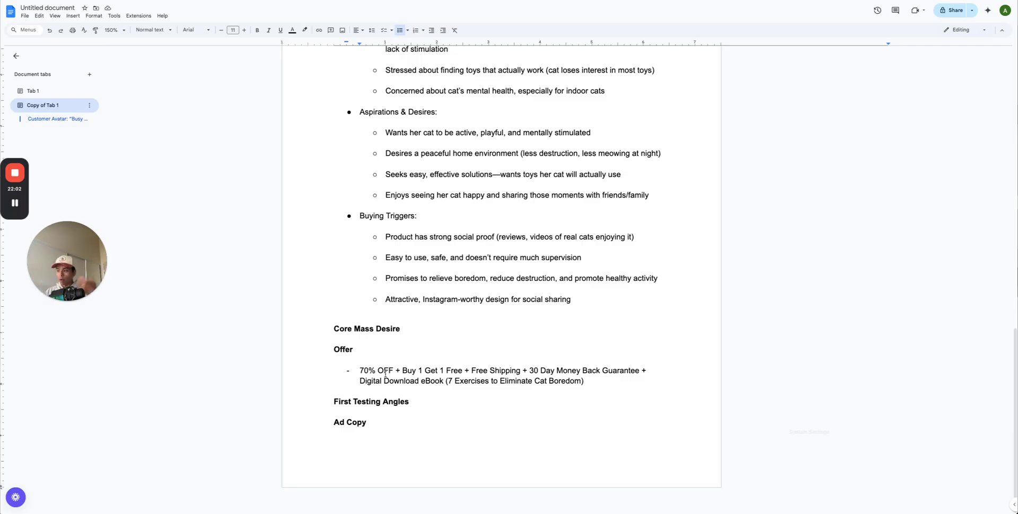
Compare the eBook title in the offer with the avatar's Aspirations & Desires and review the full offer line
drag(444, 380, 614, 383)
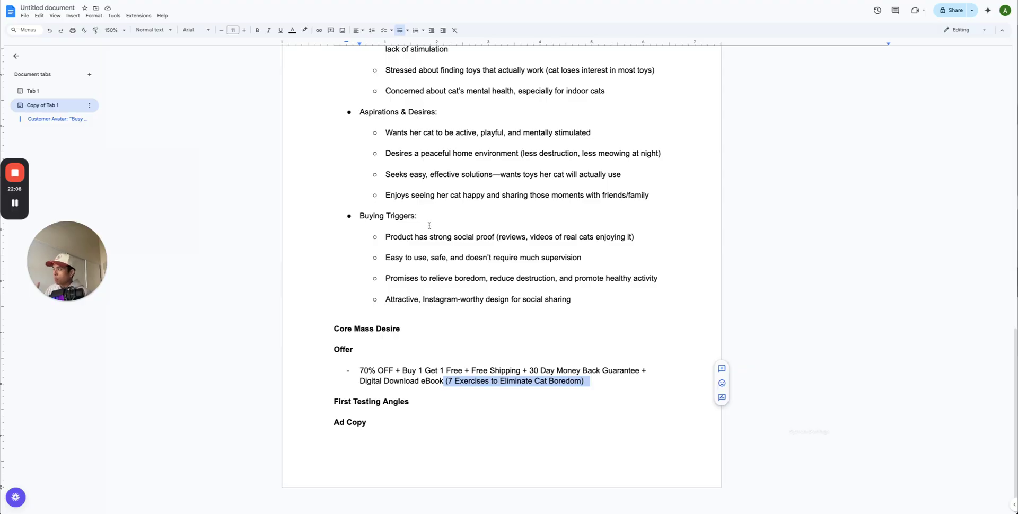
scroll(432, 230, up, 1)
drag(384, 137, 610, 141)
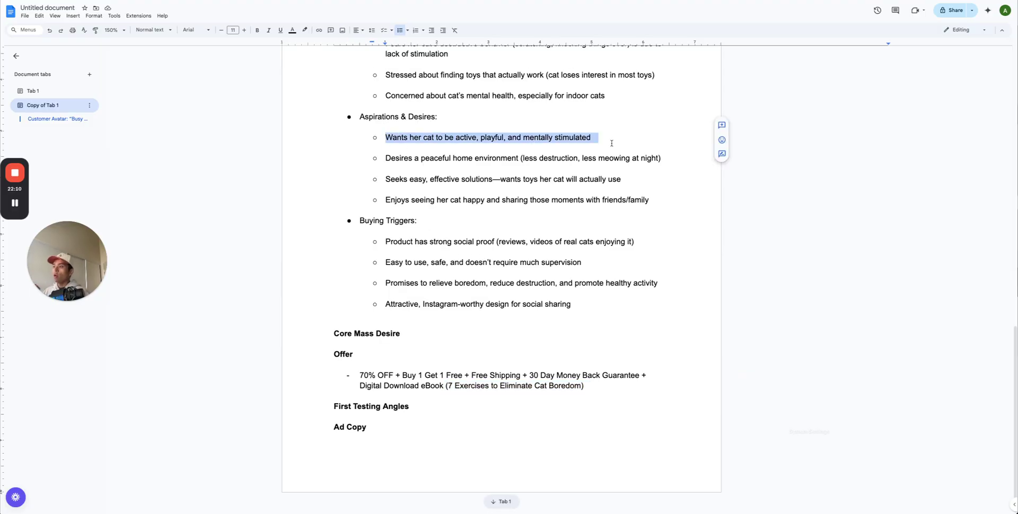
click(603, 155)
triple_click(604, 155)
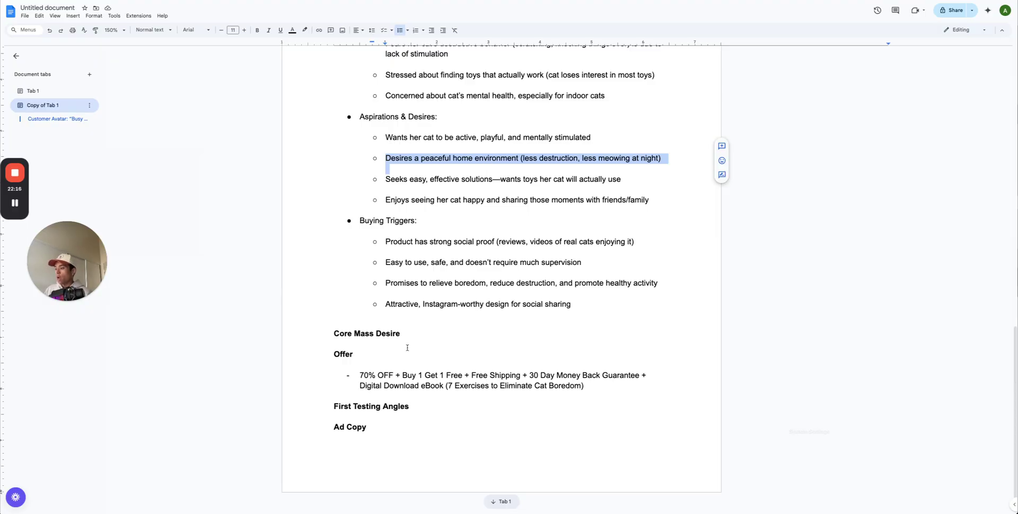
click(443, 393)
drag(448, 386, 593, 386)
click(592, 386)
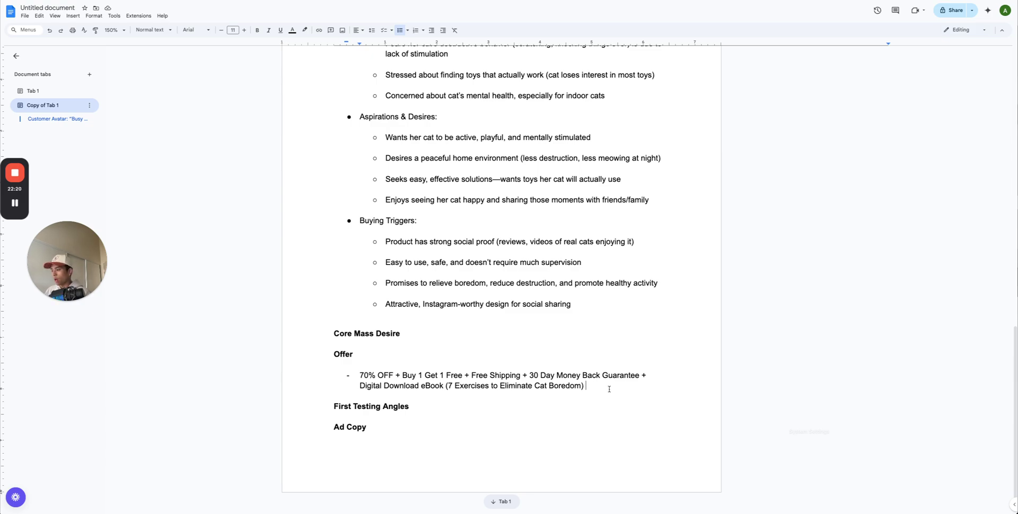
drag(608, 386, 332, 368)
click(424, 375)
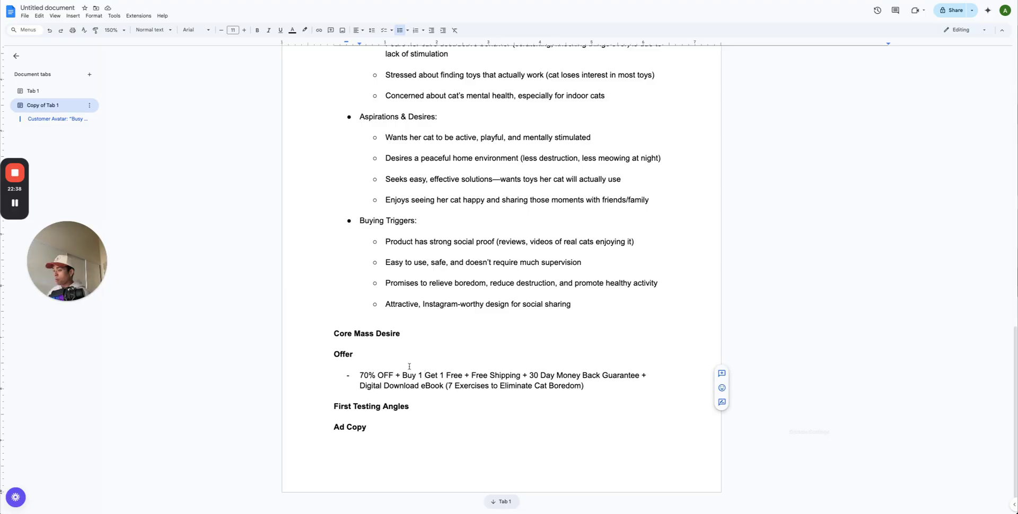
click(388, 357)
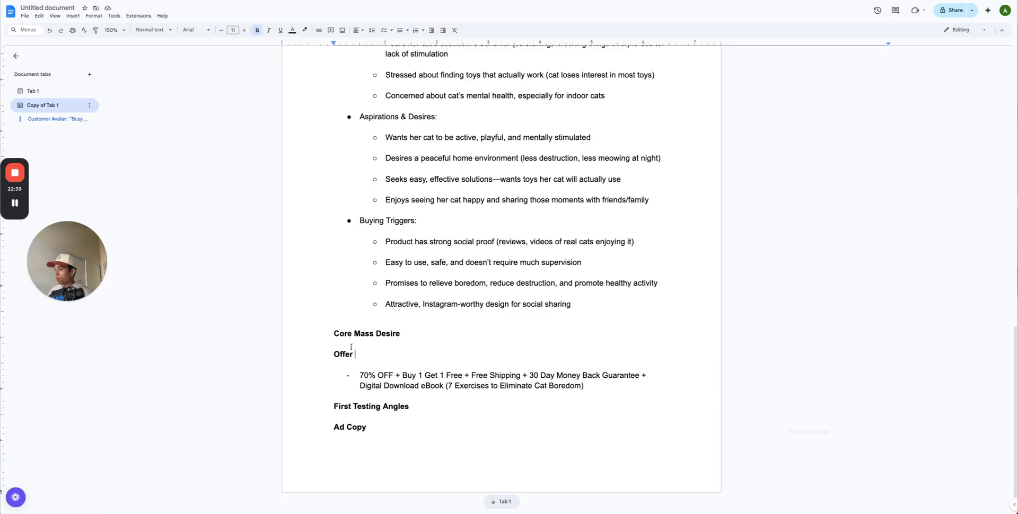
Switch to the Claude chat and skim the Cat Owner Pain Points & Language Pattern Analysis document from its end back to the beginning
click(441, 344)
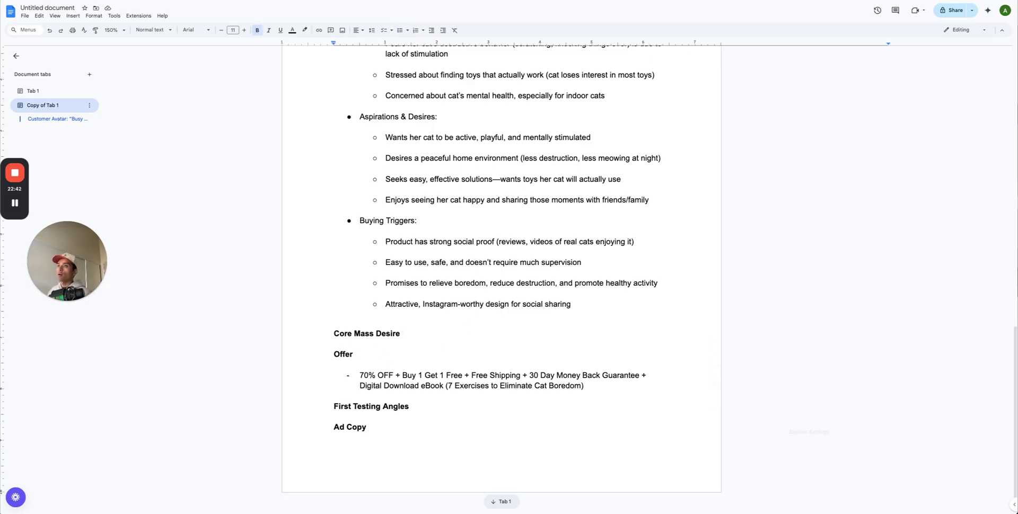
click(955, 1)
scroll(640, 119, down, 1)
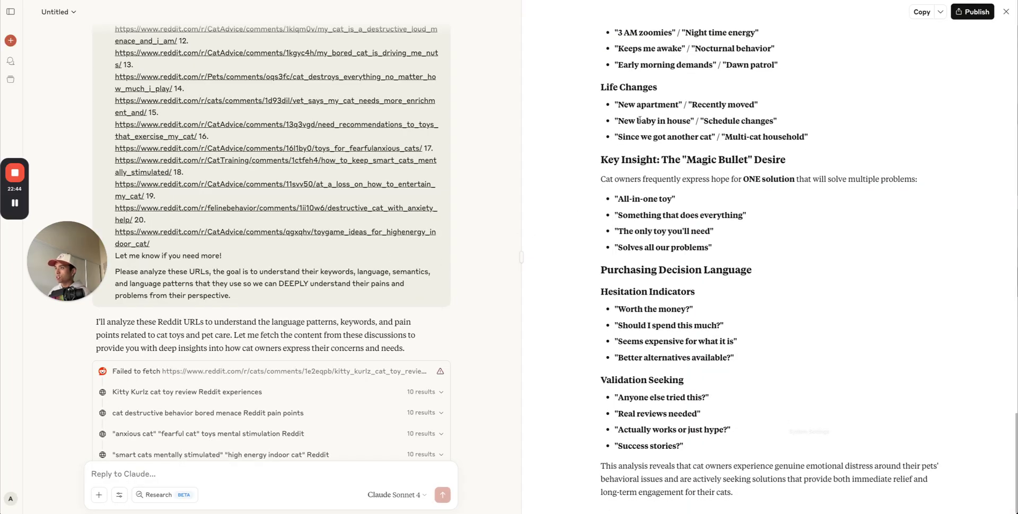
scroll(424, 185, up, 2)
scroll(572, 212, up, 5)
scroll(461, 215, up, 1)
scroll(558, 221, up, 9)
scroll(364, 260, down, 2)
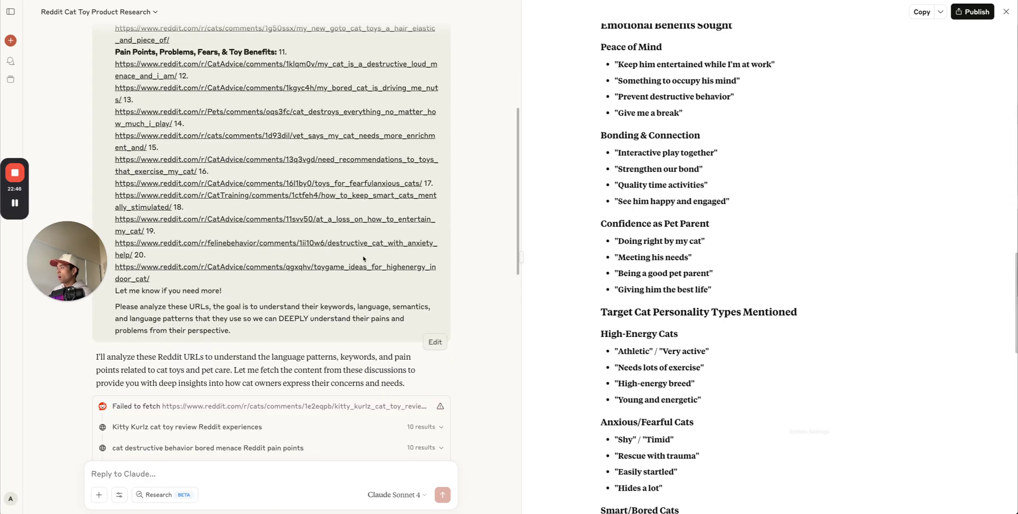
scroll(364, 259, down, 10)
scroll(562, 229, up, 15)
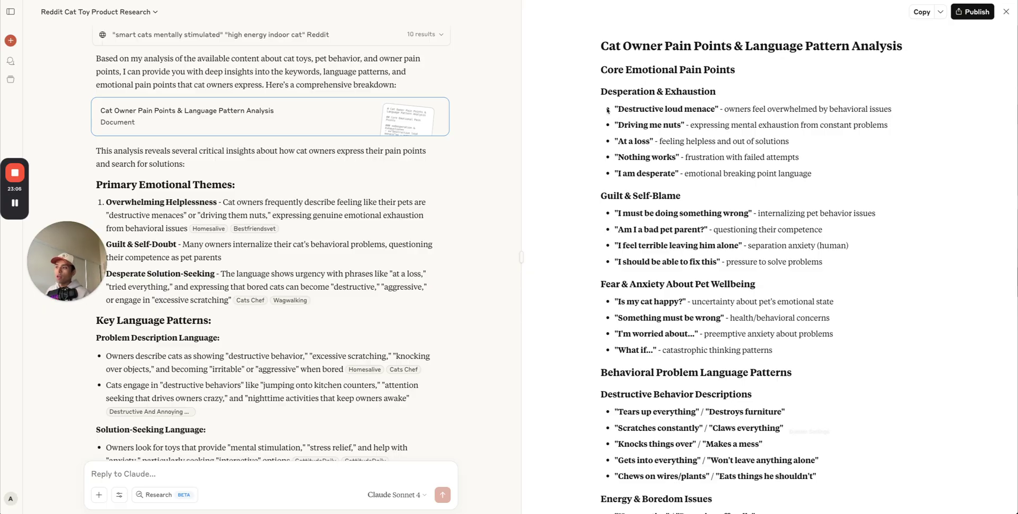
Examine the quoted customer phrases under Core Emotional Pain Points, Product-Specific Pain Points and Emotional Benefits Sought in the analysis
drag(607, 110, 719, 110)
click(668, 212)
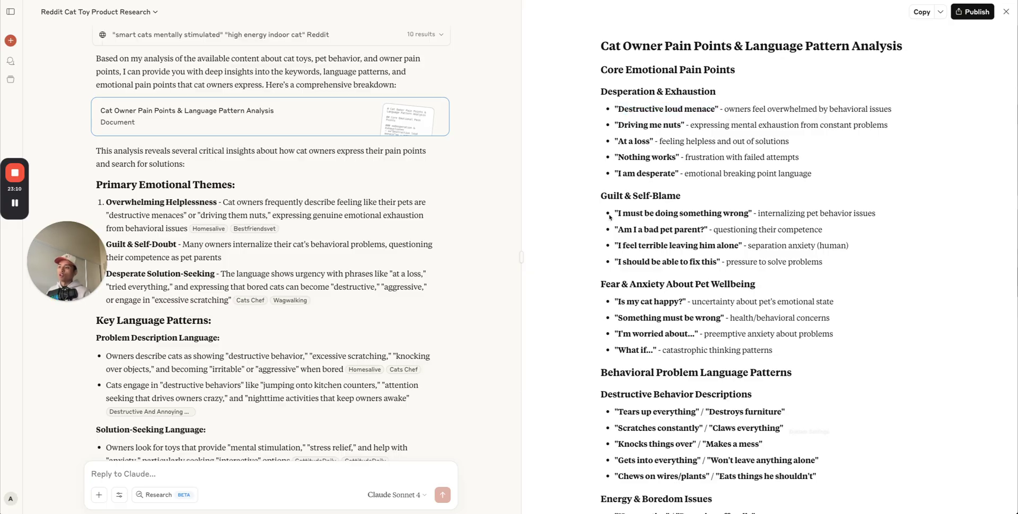
drag(610, 216, 754, 212)
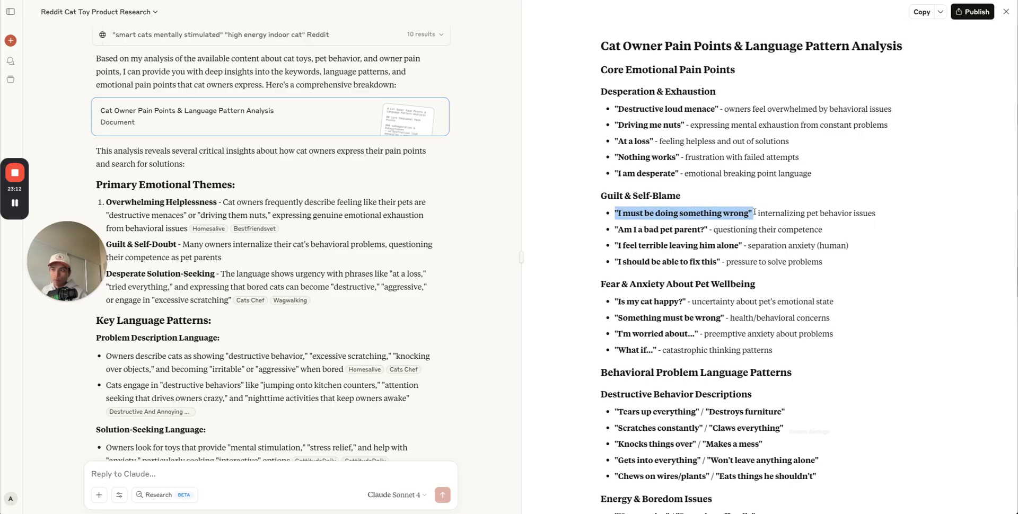
click(675, 242)
scroll(675, 241, down, 1)
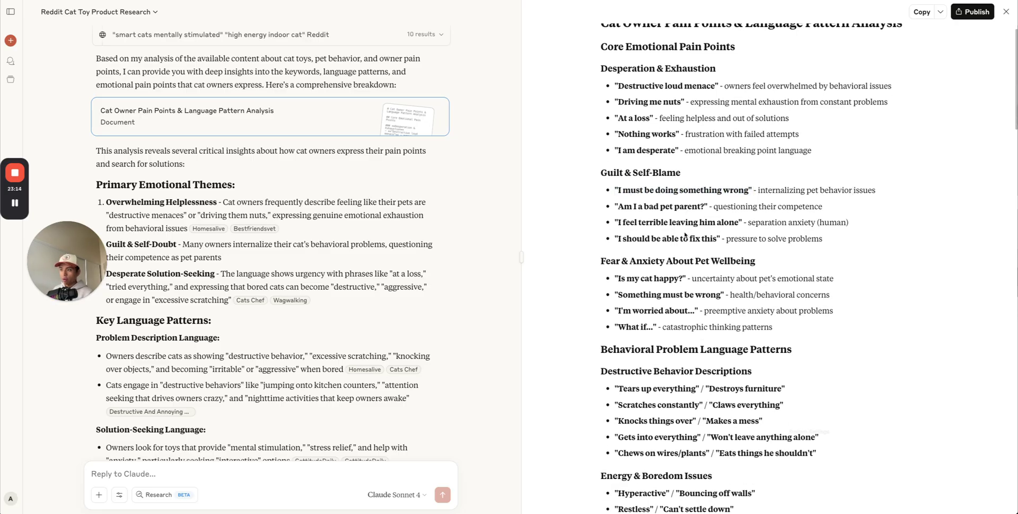
drag(614, 218, 703, 217)
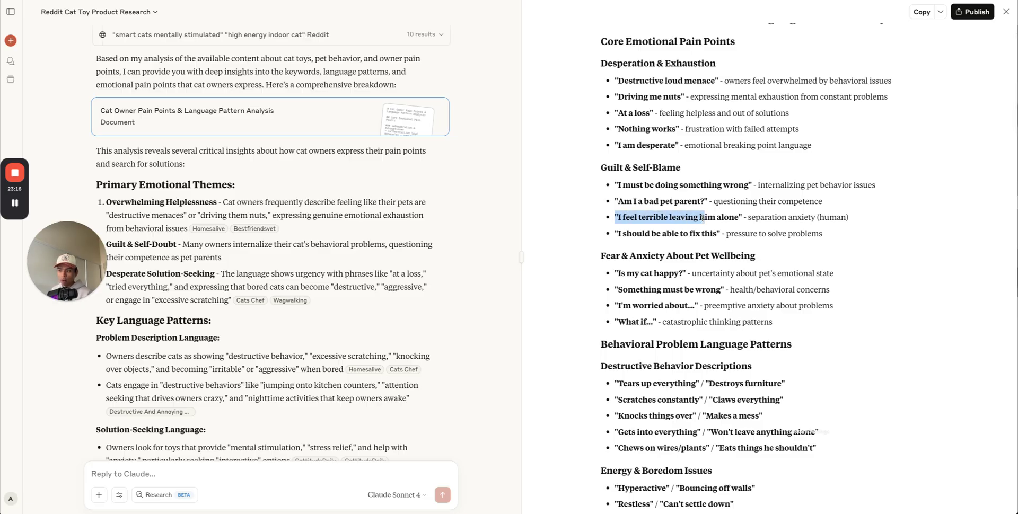
scroll(702, 217, down, 5)
scroll(702, 218, down, 20)
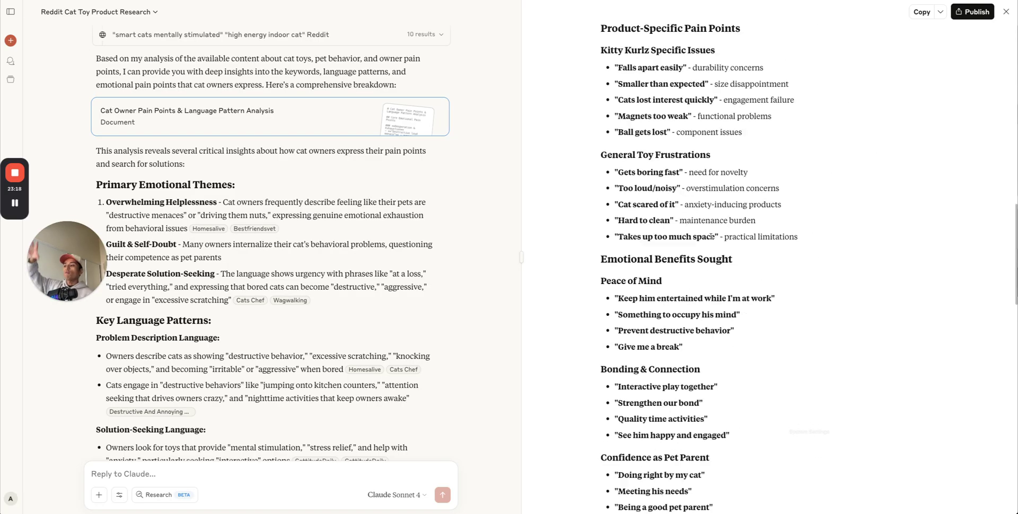
scroll(712, 247, down, 2)
scroll(705, 250, up, 20)
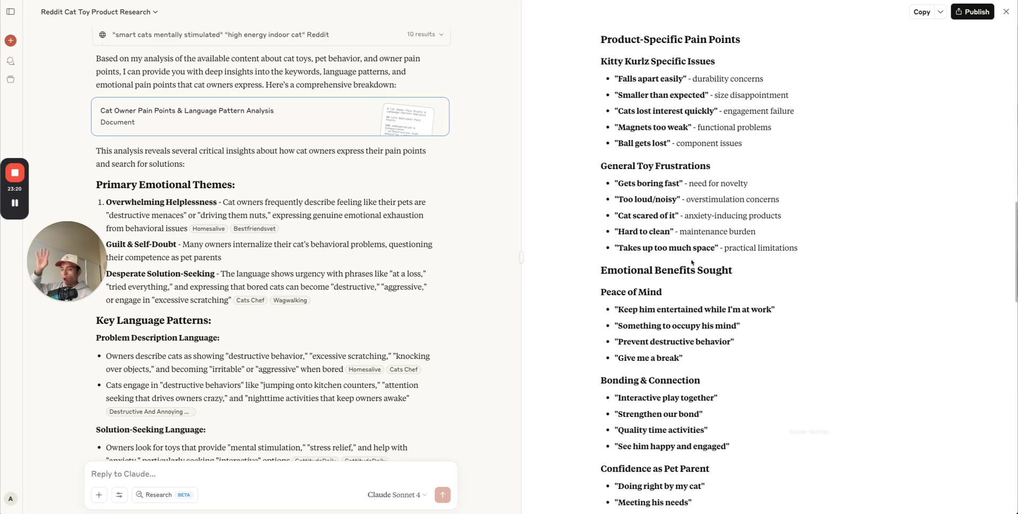
Close the analysis document and review the chat reply's emotional themes, key language patterns and critical pain points for marketing
click(968, 52)
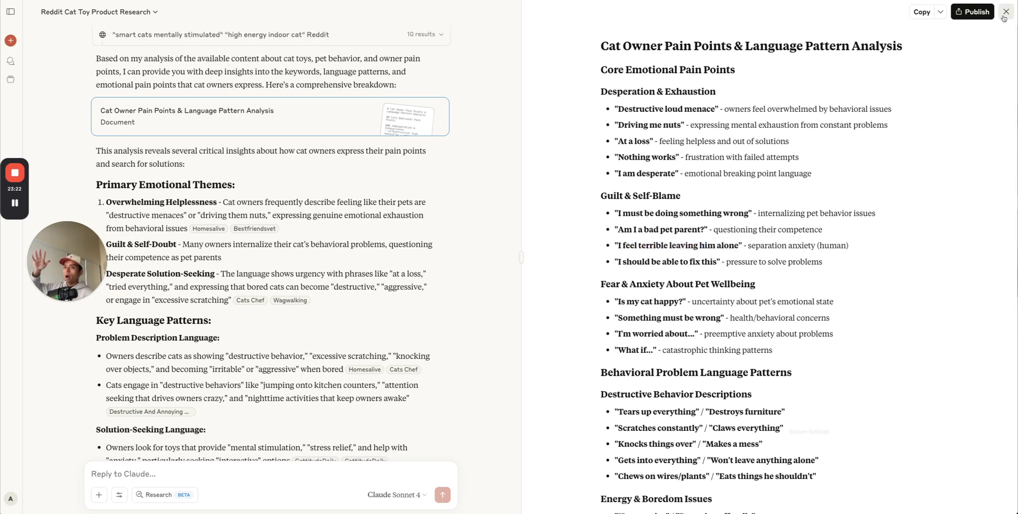
click(1005, 11)
scroll(334, 310, down, 5)
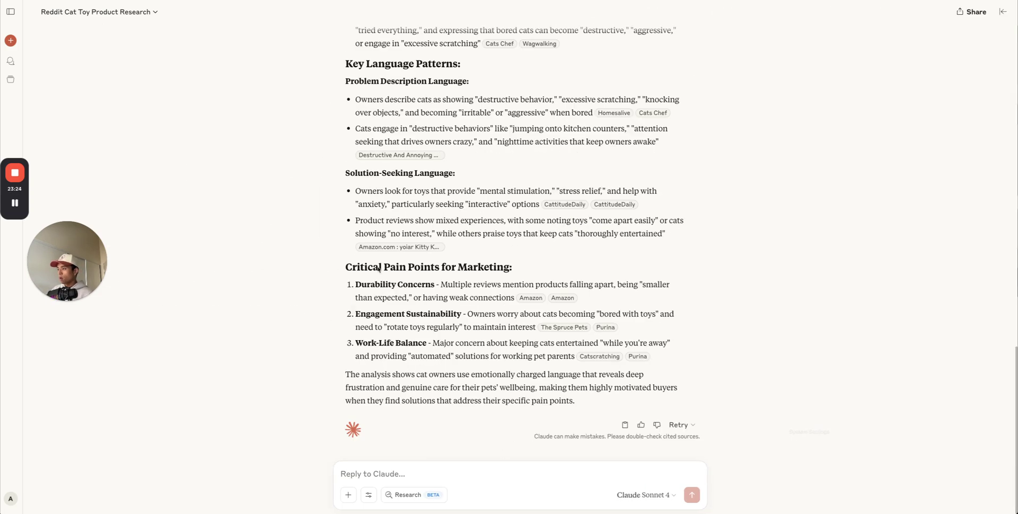
scroll(371, 212, up, 5)
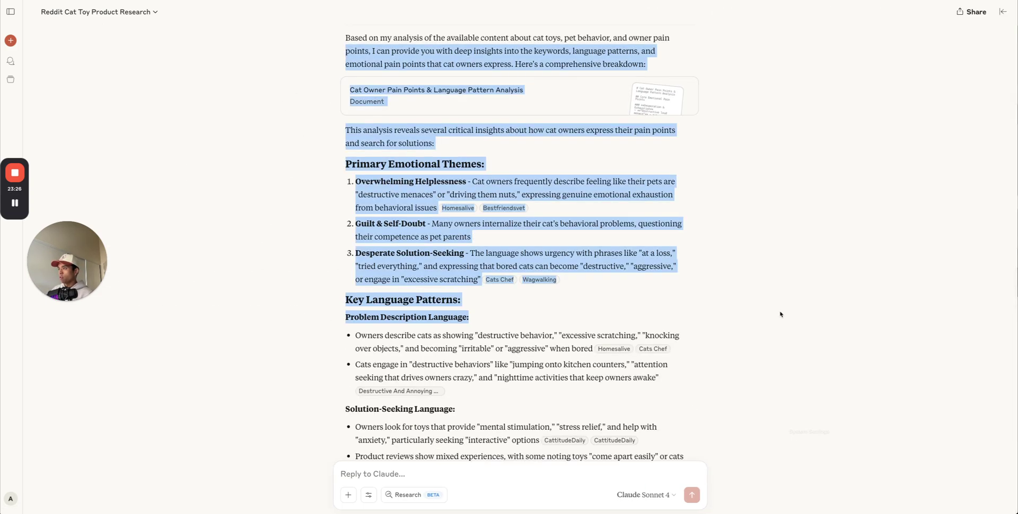
scroll(357, 181, down, 5)
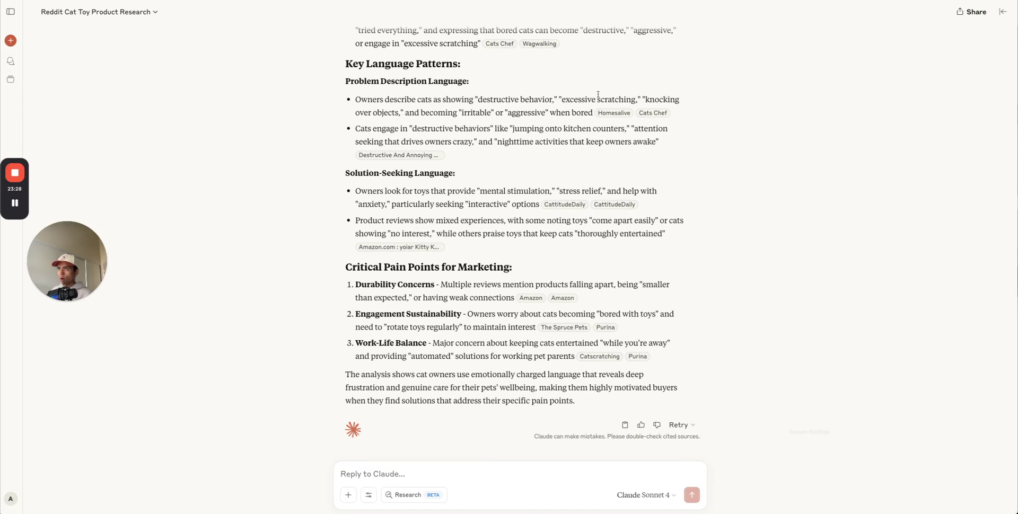
Copy the Prompt #2 text from the "Pain Diving" Prompt Document into the Claude message, followed by a blank line
key(alt+Tab)
triple_click(388, 178)
key(ctrl+c)
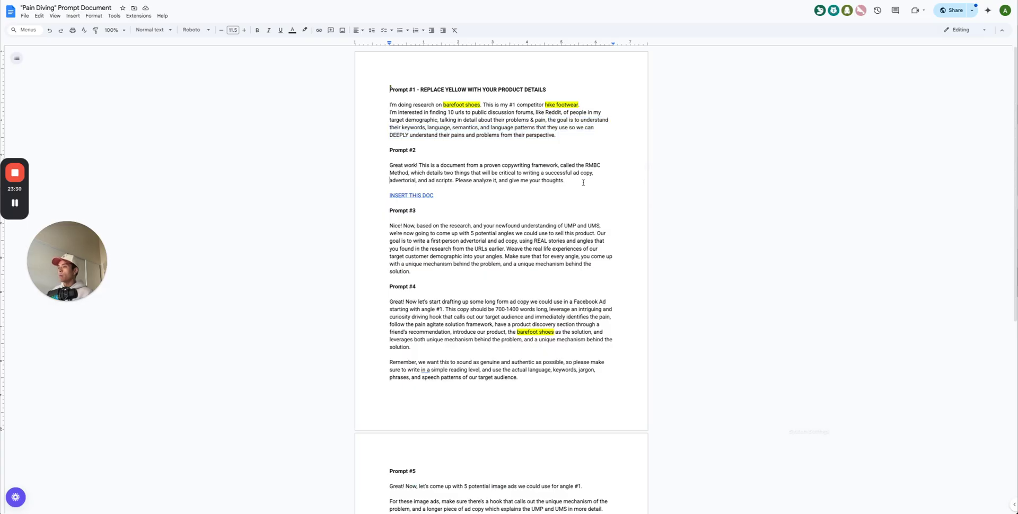
key(ctrl+Tab)
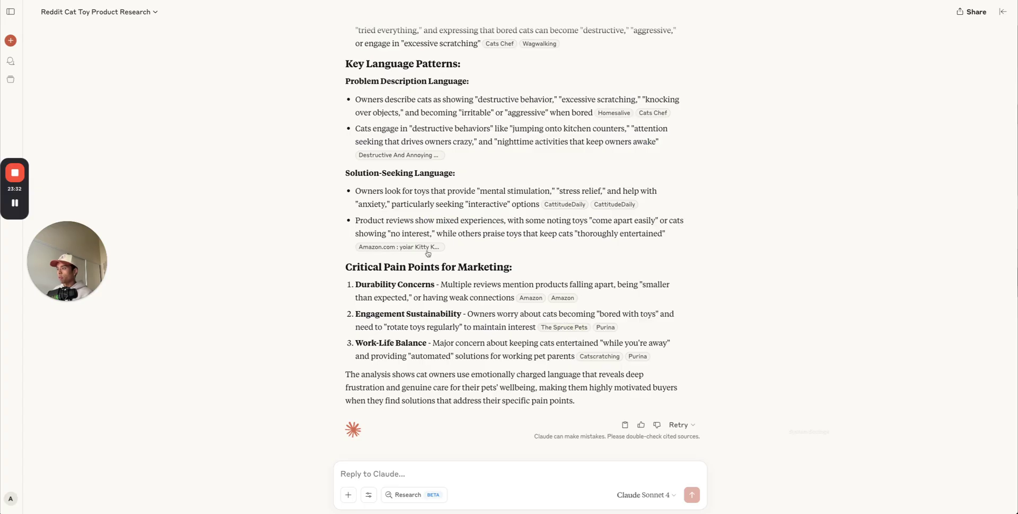
key(ctrl+v)
key(shift+Return)
key(shift+Return)
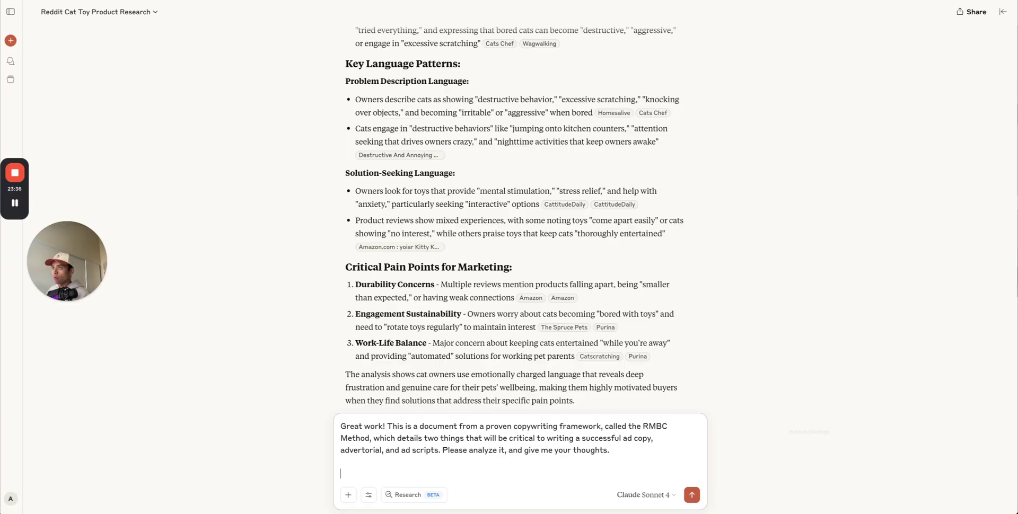
Append the full text of the linked UMS & UMP Definition document to the Claude message and send it
key(ctrl+shift+Tab)
click(416, 196)
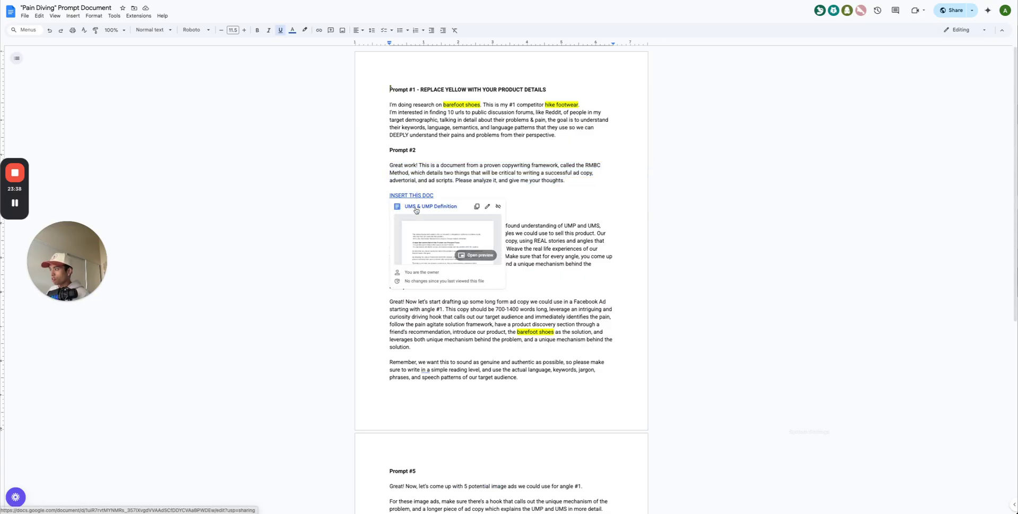
click(417, 209)
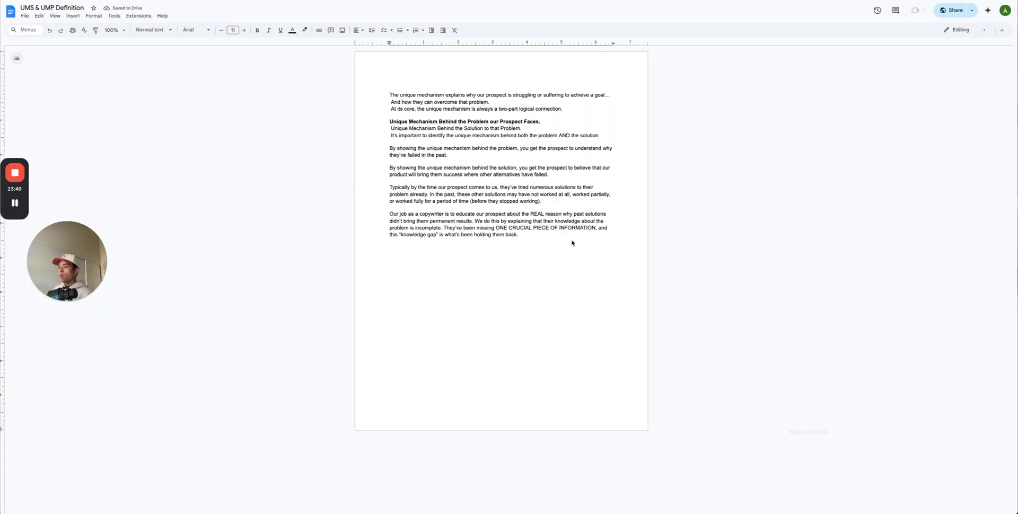
drag(573, 244, 387, 91)
key(ctrl+c)
key(ctrl+shift+Tab)
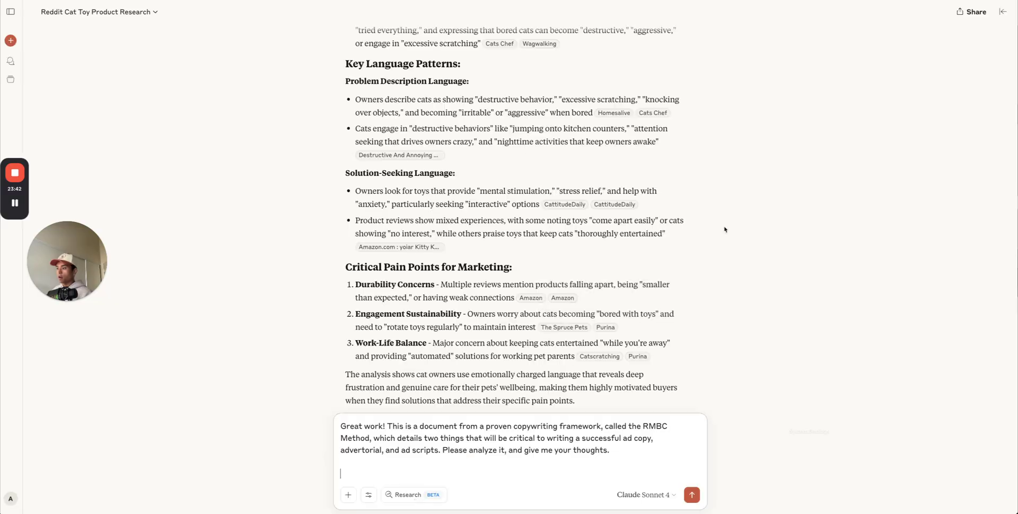
key(ctrl+v)
click(690, 495)
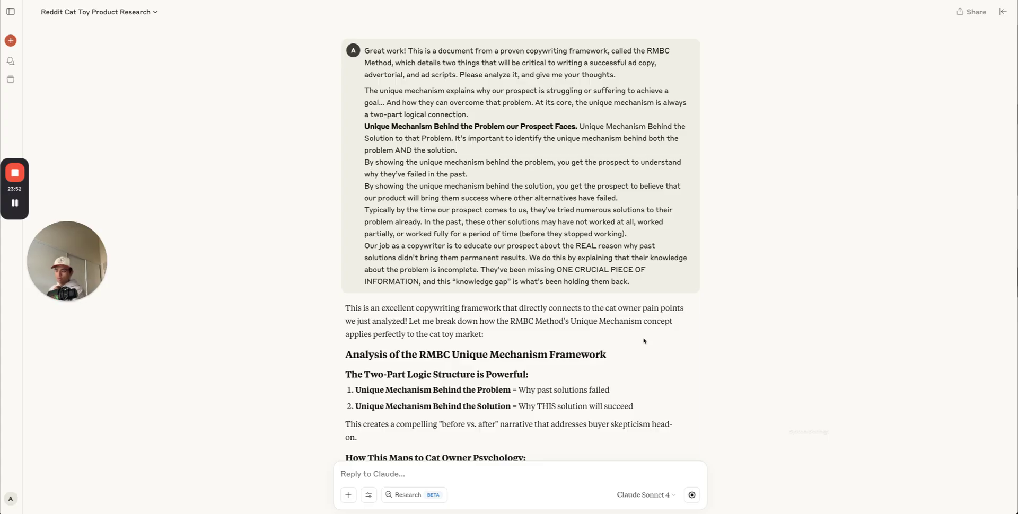
Review Claude's analysis of the RMBC unique mechanism framework and look over the remaining prompts in the "Pain Diving" Prompt Document
scroll(613, 271, down, 5)
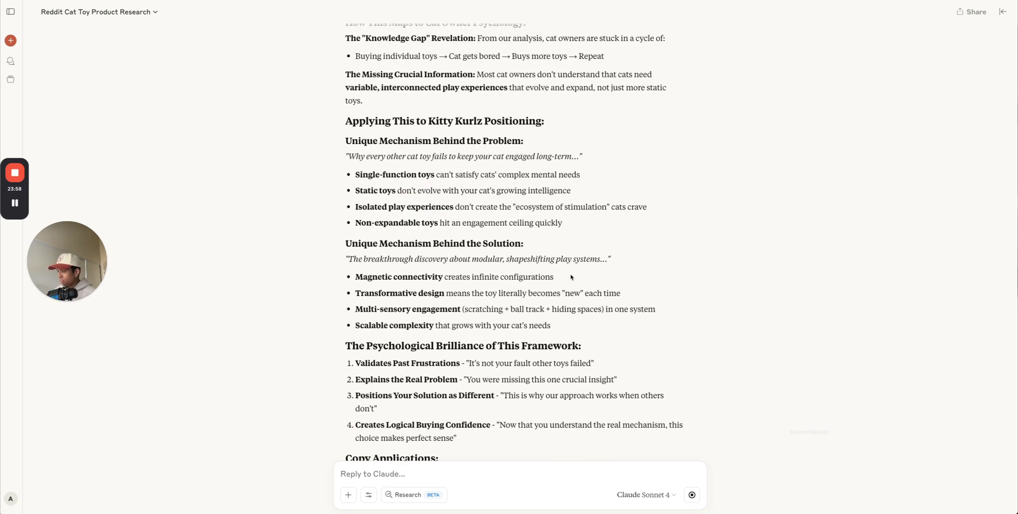
scroll(345, 126, up, 10)
scroll(346, 126, down, 12)
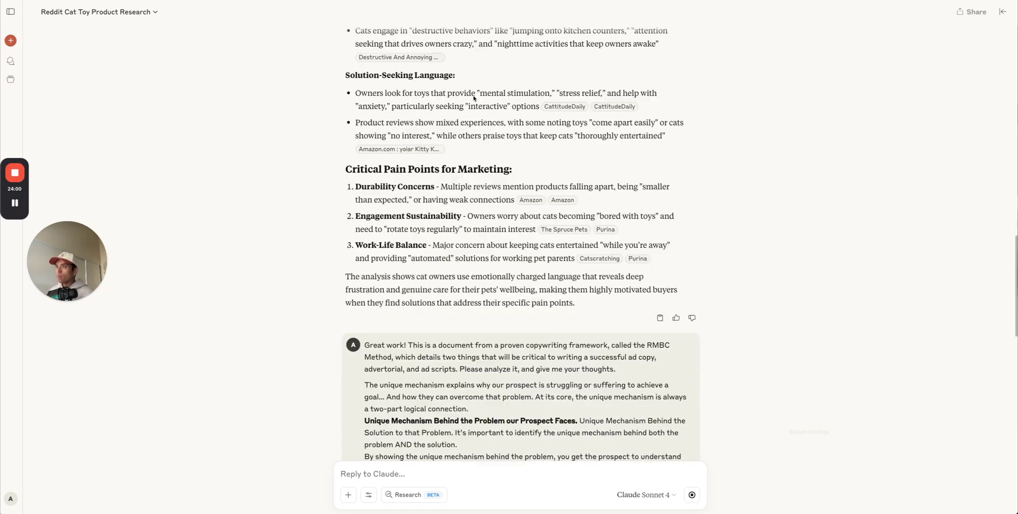
key(super+Tab)
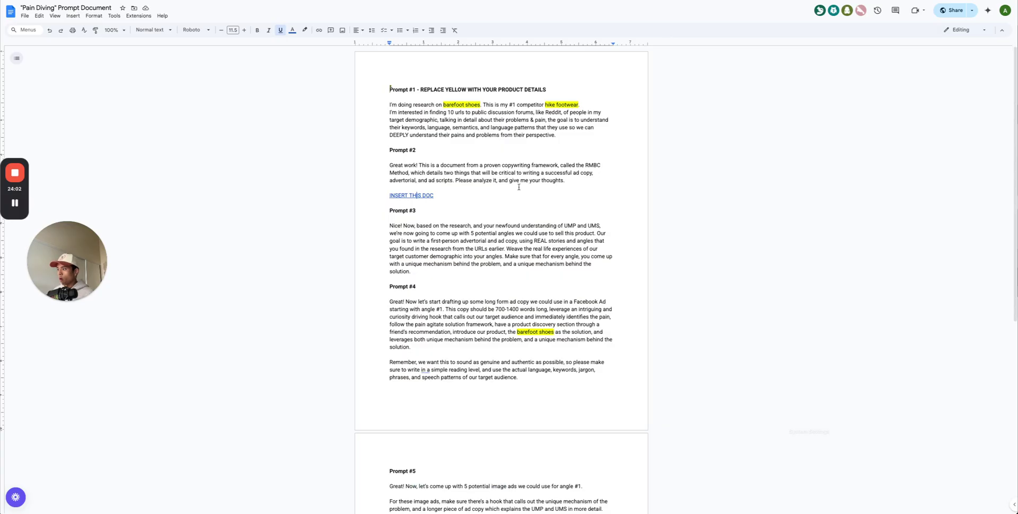
scroll(452, 251, down, 5)
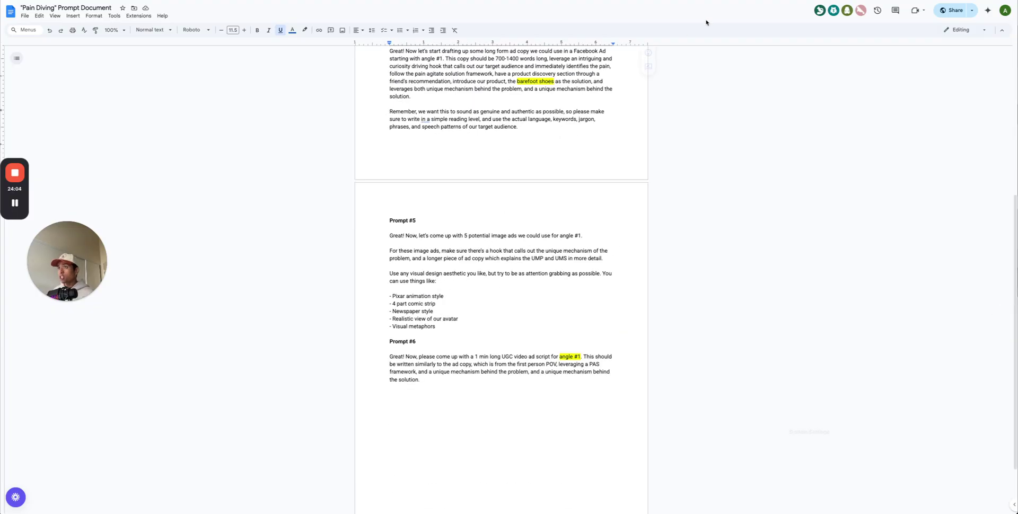
Add an empty dash bullet under the Core Mass Desire heading in the marketing document
key(ctrl+Tab)
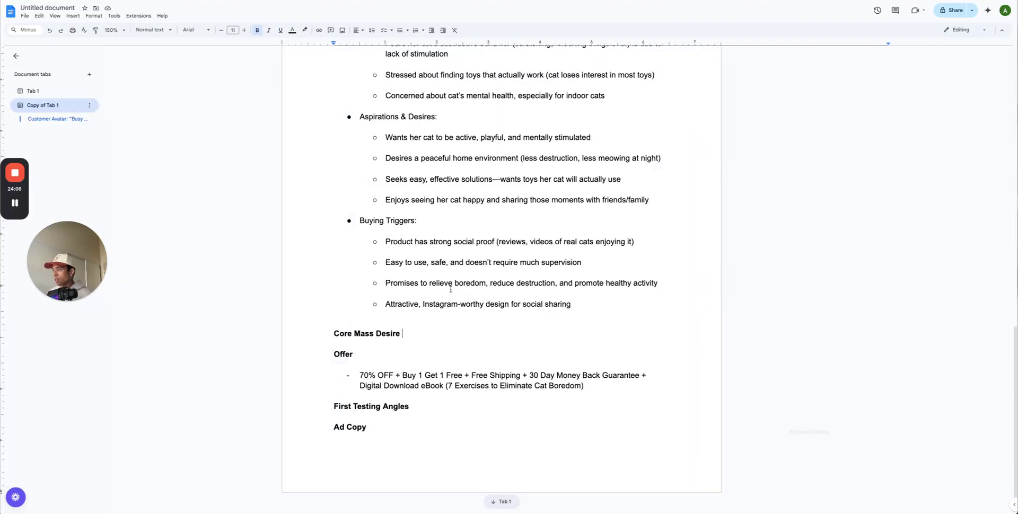
key(Return)
text(-)
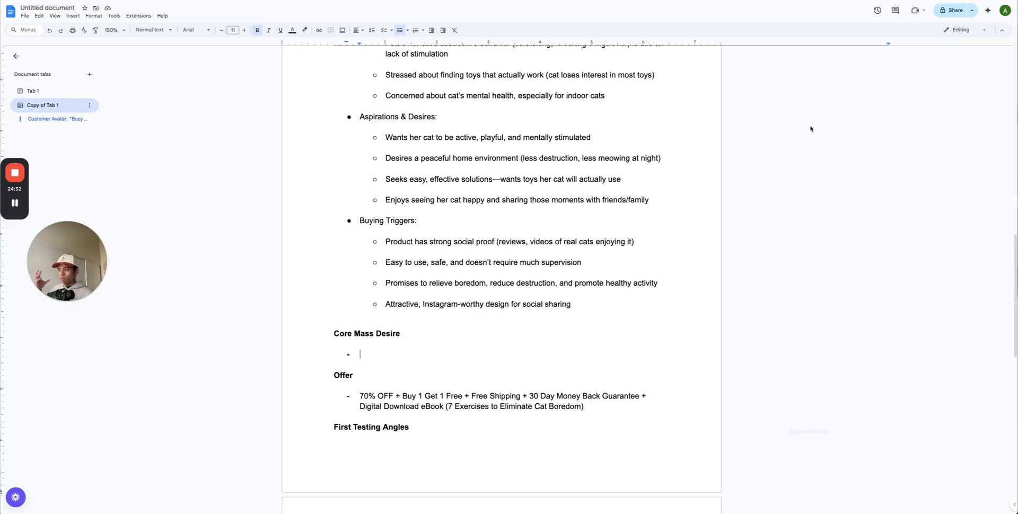
click(835, 128)
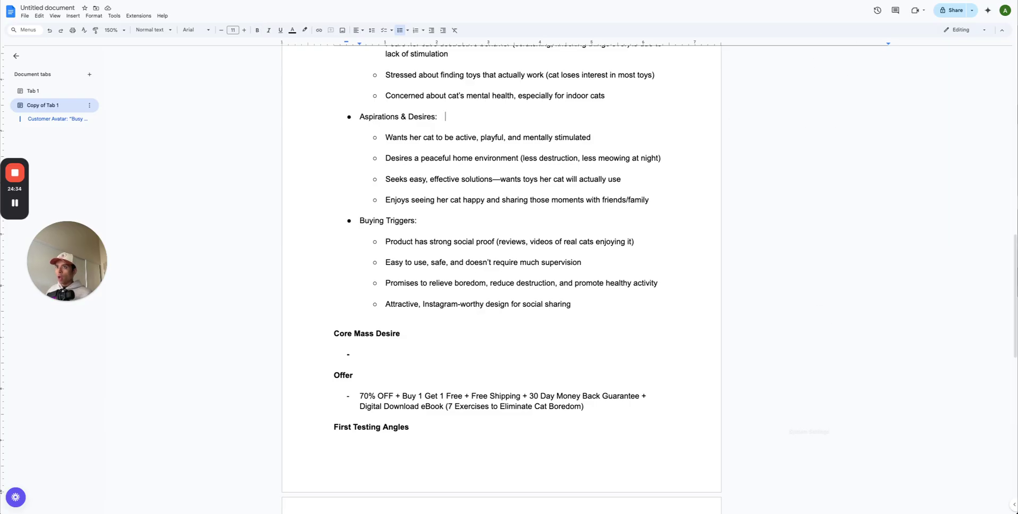
Ask Claude to identify the CORE mass desire or dominant mass desire solved by this product for people in this market, phrased as "the desire to..."
key(ctrl+Tab)
click(421, 471)
text(Pplease)
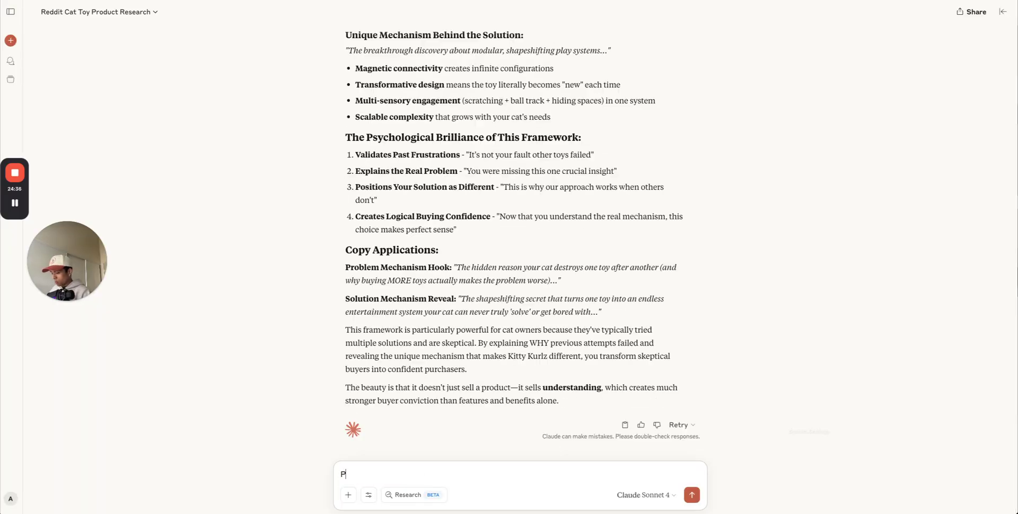
key(BackSpace)
key(BackSpace)
key(BackSpace)
key(BackSpace)
key(BackSpace)
key(BackSpace)
key(BackSpace)
text(Ple)
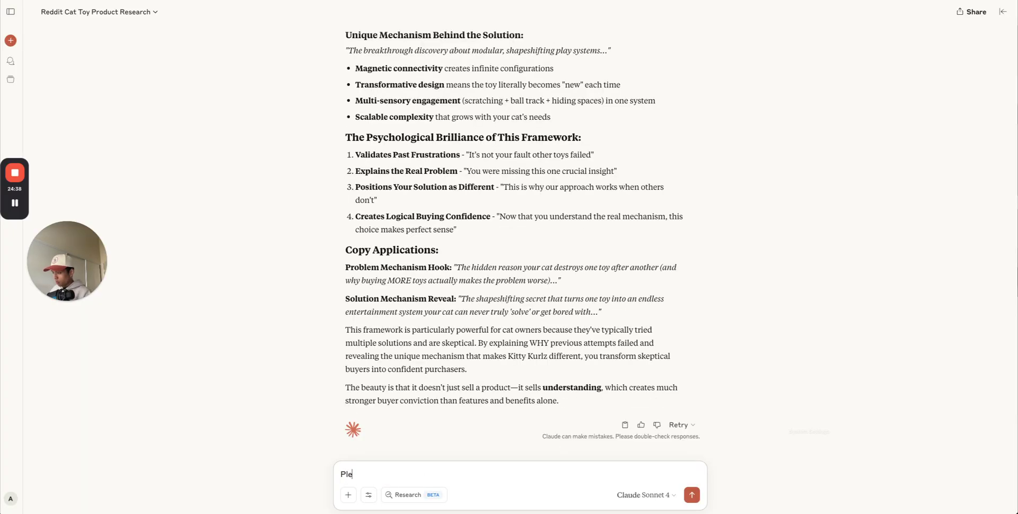
text(ase identify the C)
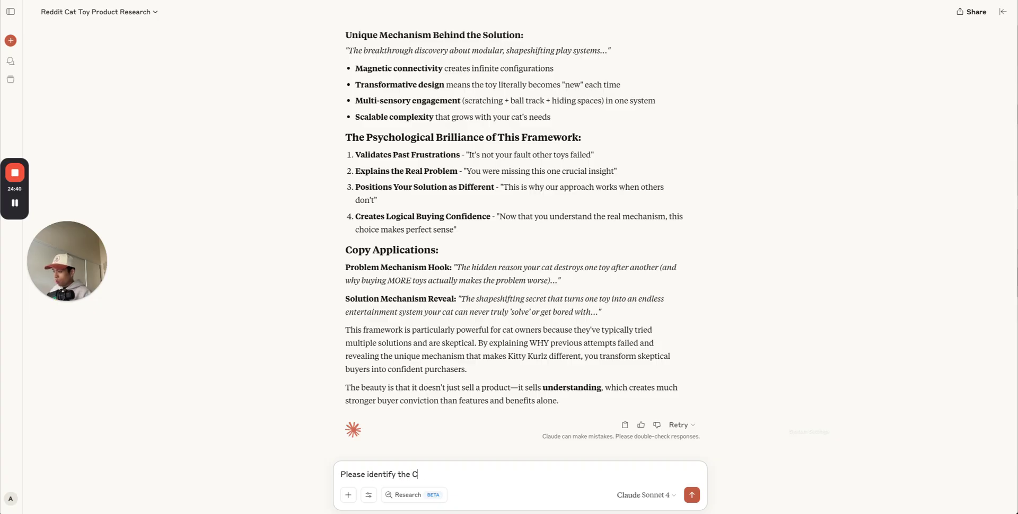
text(ORE mass desire or dominant mass desir)
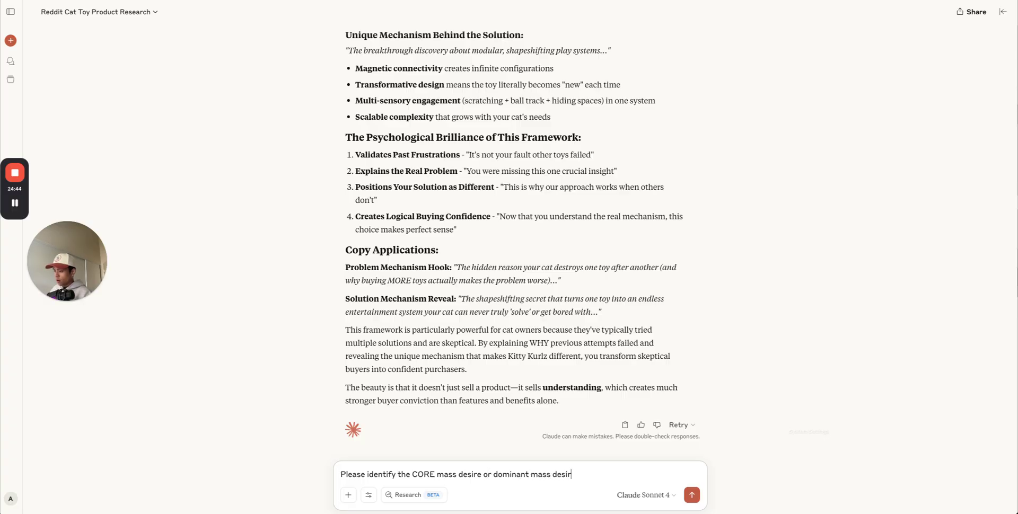
text(e solved by this produc)
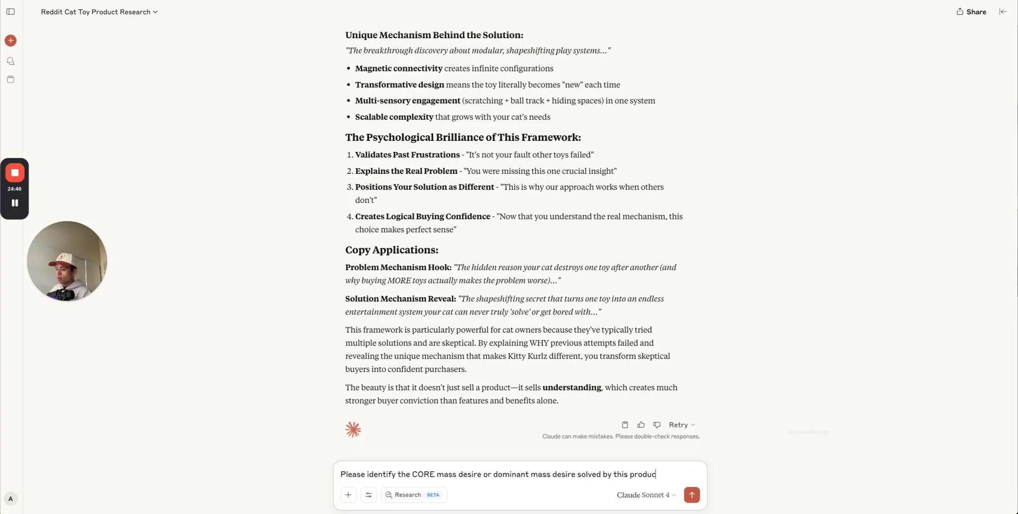
text(t for people in this market,)
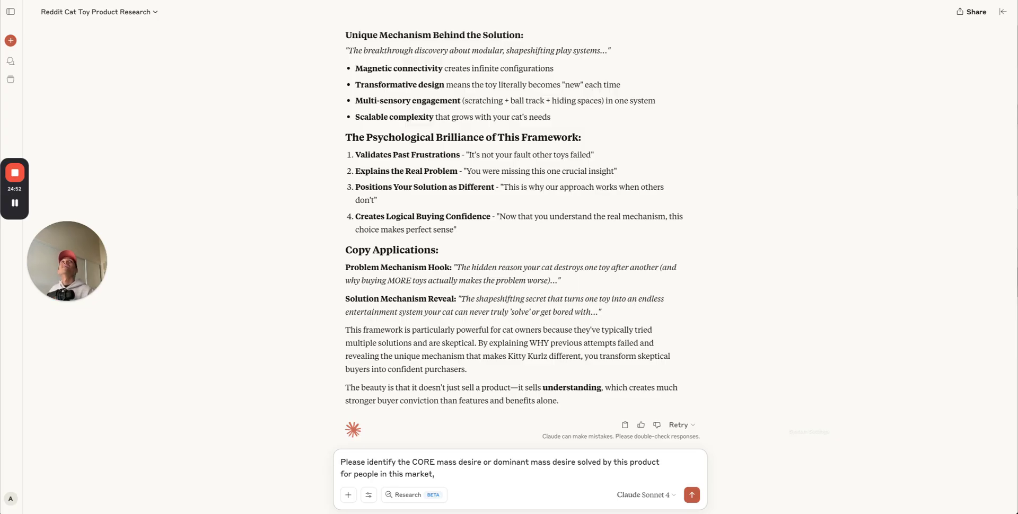
text( phrase it as )
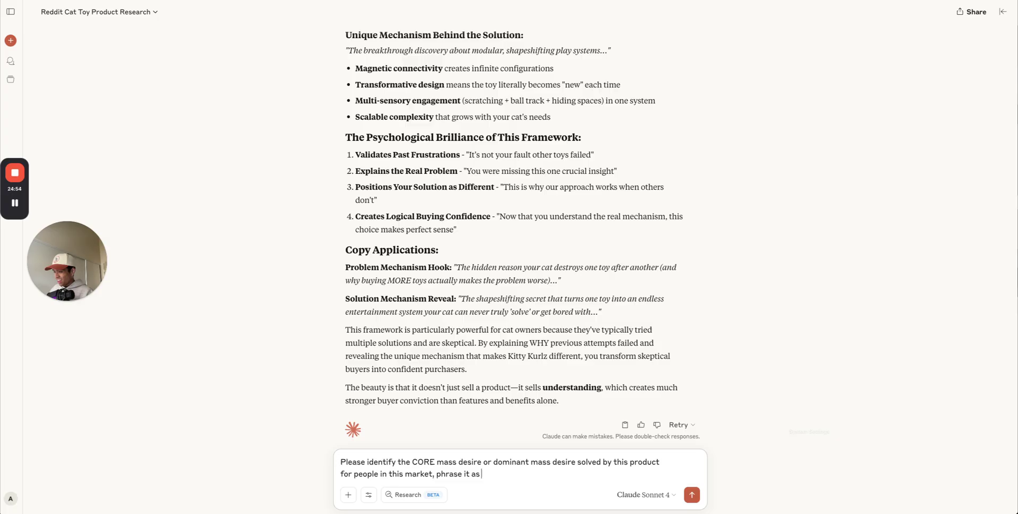
text(the desire to...)
key(Return)
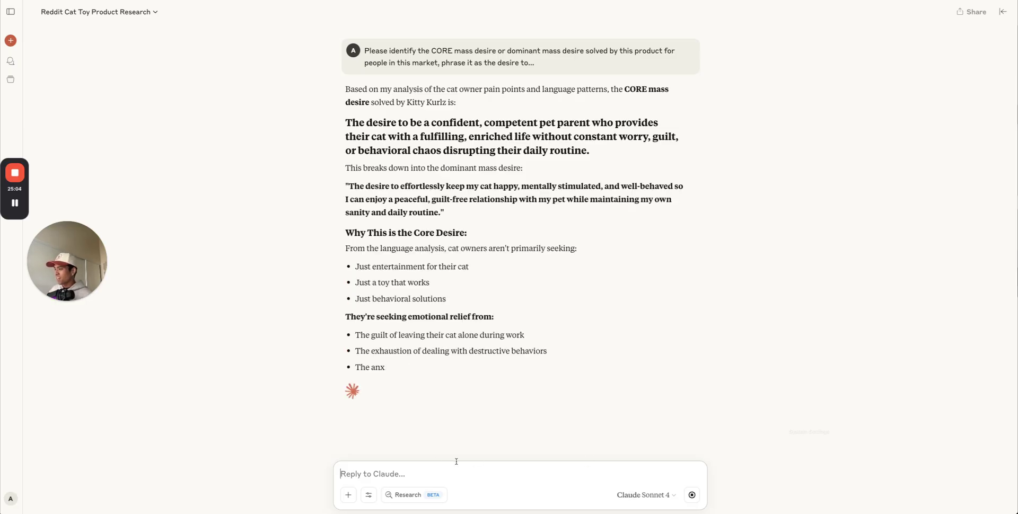
Reply to Claude that the answer is "WAYYYYY TOOO LONG and complex"
text(WAYYYYY)
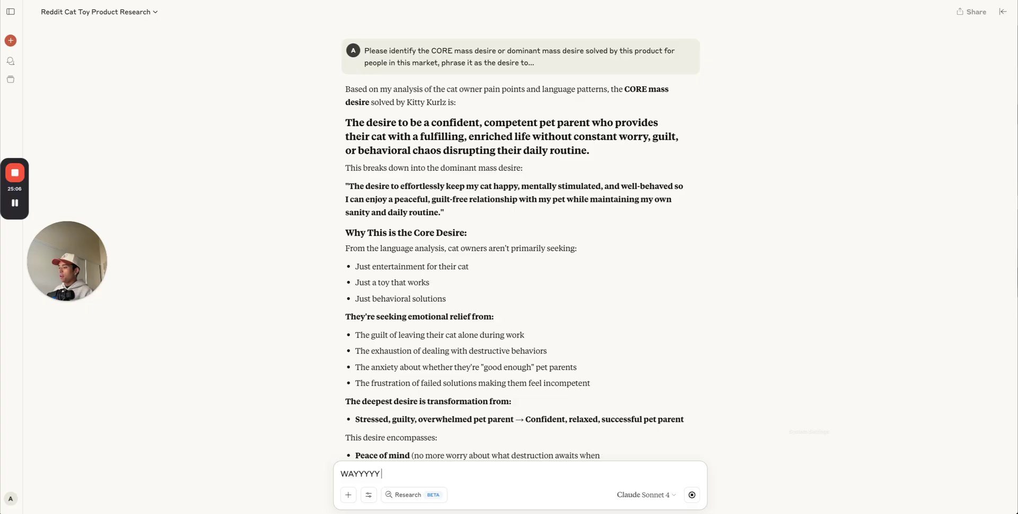
text( TOOO LONG and complex)
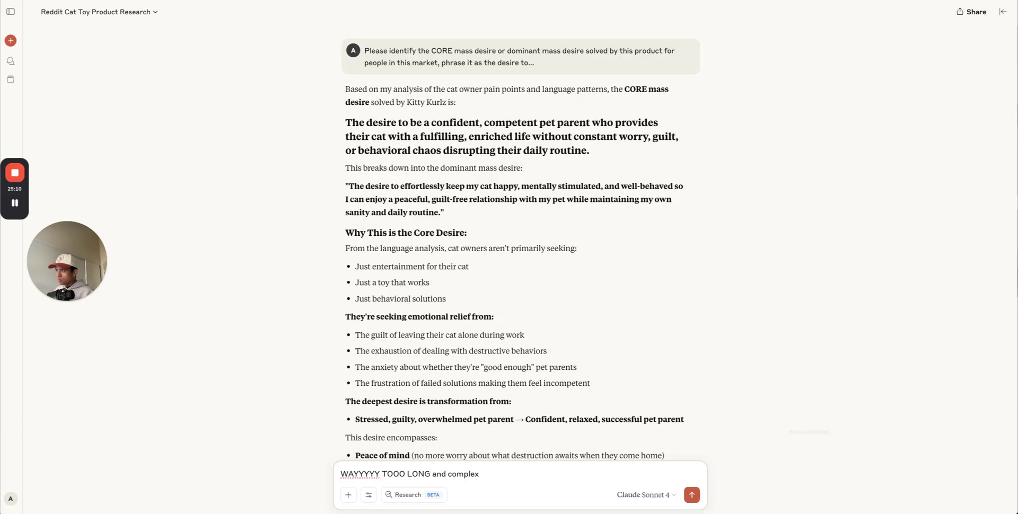
key(Return)
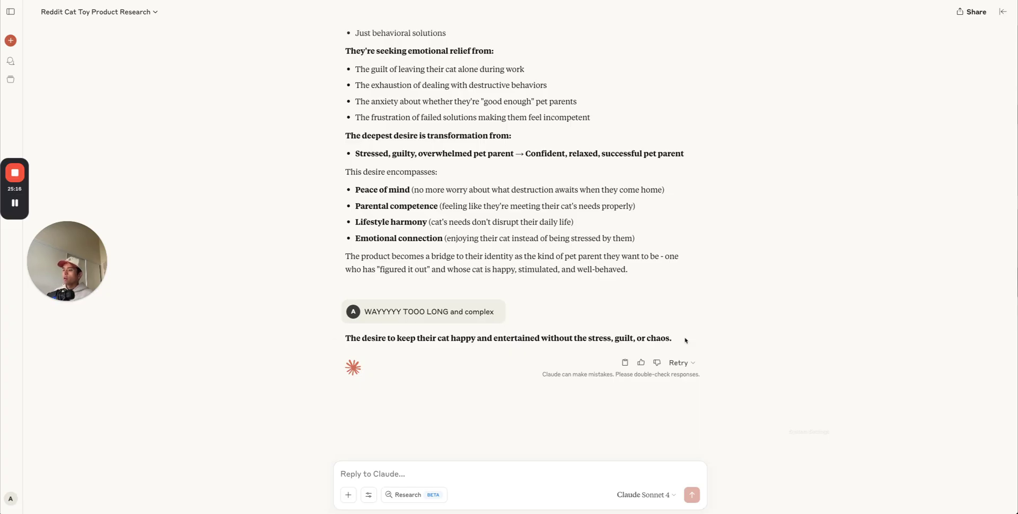
Compare Claude's long and short desire statements and copy the short one into the Core Mass Desire bullet of the marketing document
scroll(614, 276, up, 5)
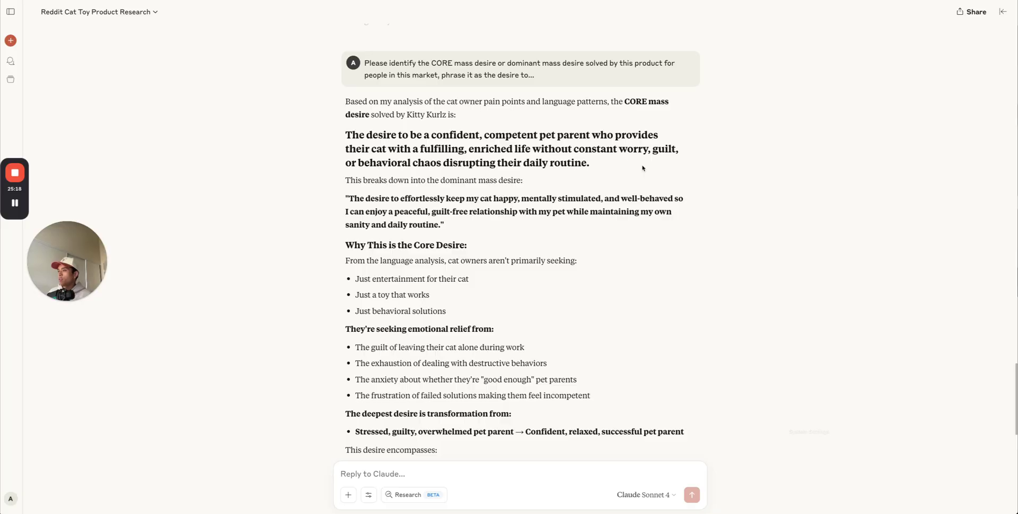
drag(642, 167, 258, 137)
click(305, 155)
drag(338, 130, 607, 165)
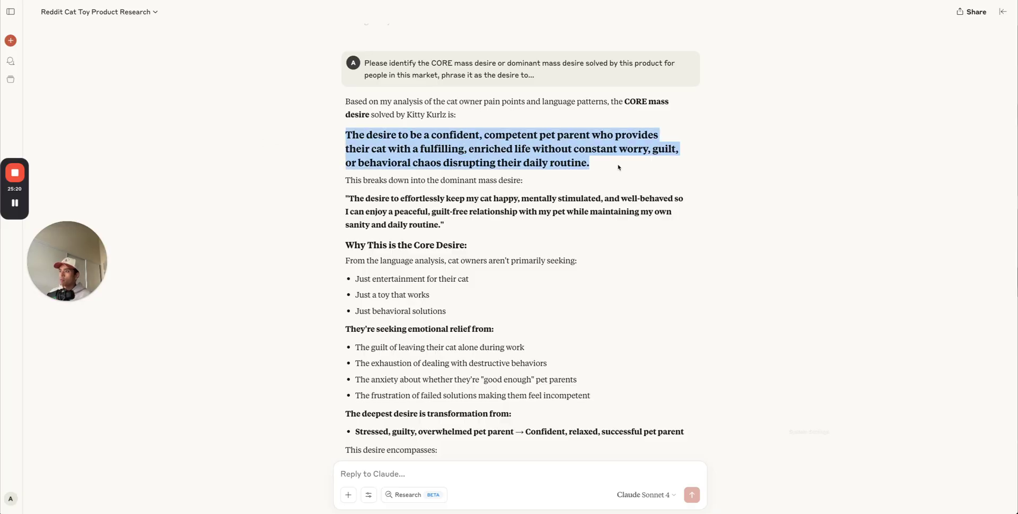
scroll(617, 167, down, 4)
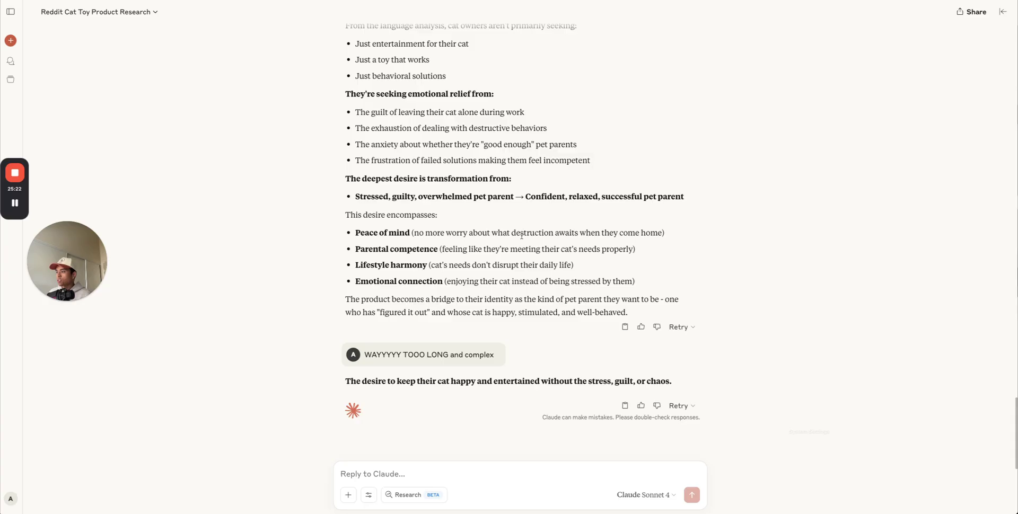
triple_click(581, 381)
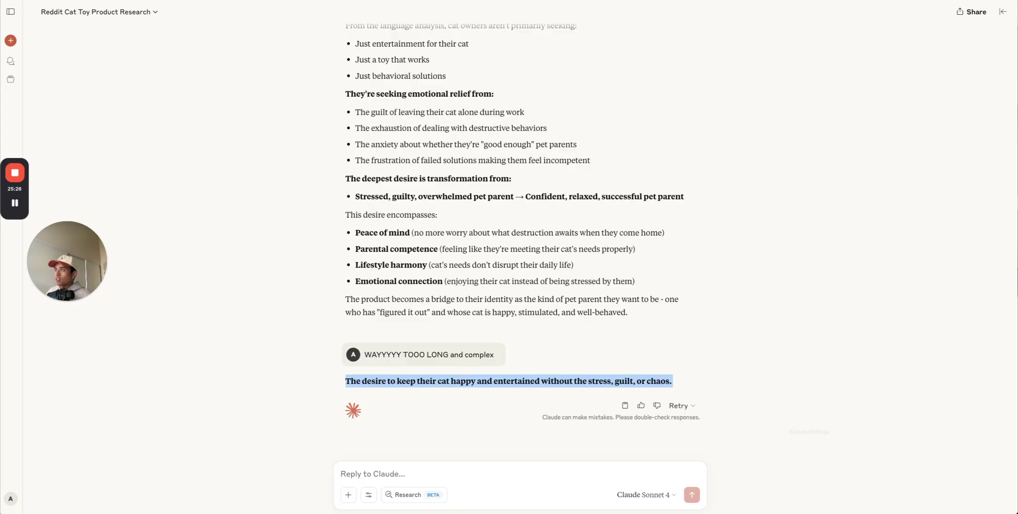
key(ctrl+Tab)
click(378, 356)
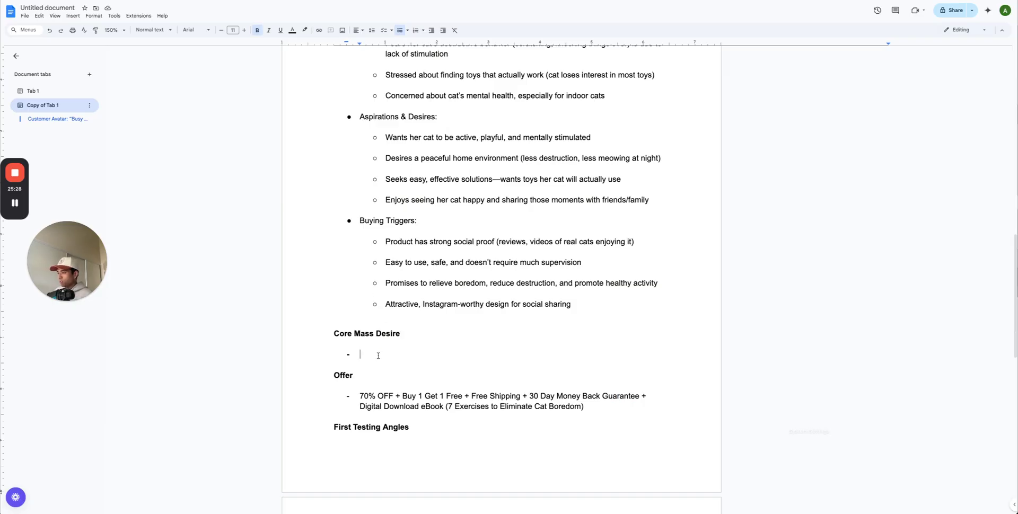
text(The desire to keep their cat happy and entertained without the stress, guilt, or chaos. Retry Claude can make mistakes. Please double-check responses.)
key(ctrl+z)
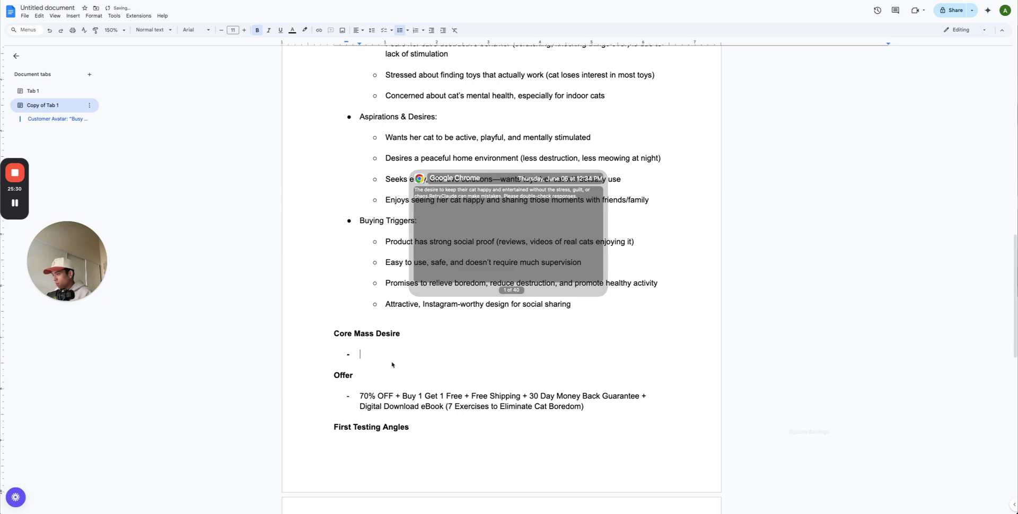
text(The desire to keep their cat happy and entertained without the stress, guilt, or chaos.RetryClaude can make mistakes. Please double-check responses.)
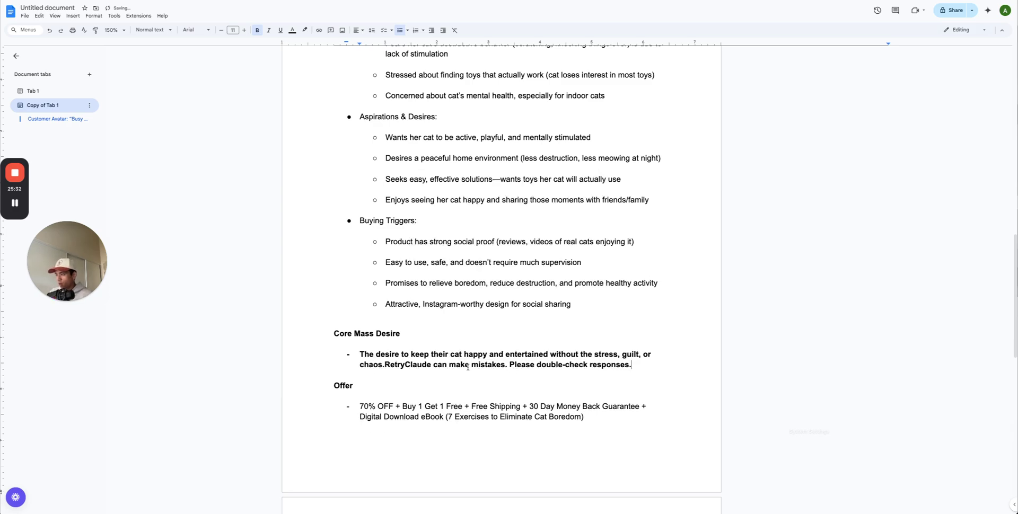
Remove the stray Claude page text after "chaos", end the core mass desire sentence with a period, and unbold it
drag(383, 366, 633, 365)
key(BackSpace)
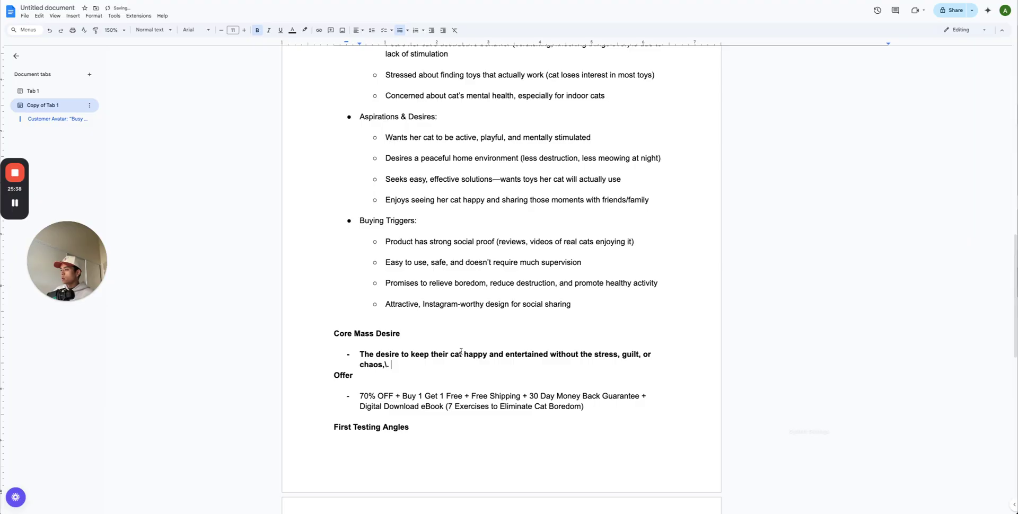
key(BackSpace)
key(BackSpace)
key(BackSpace)
key(BackSpace)
text(.)
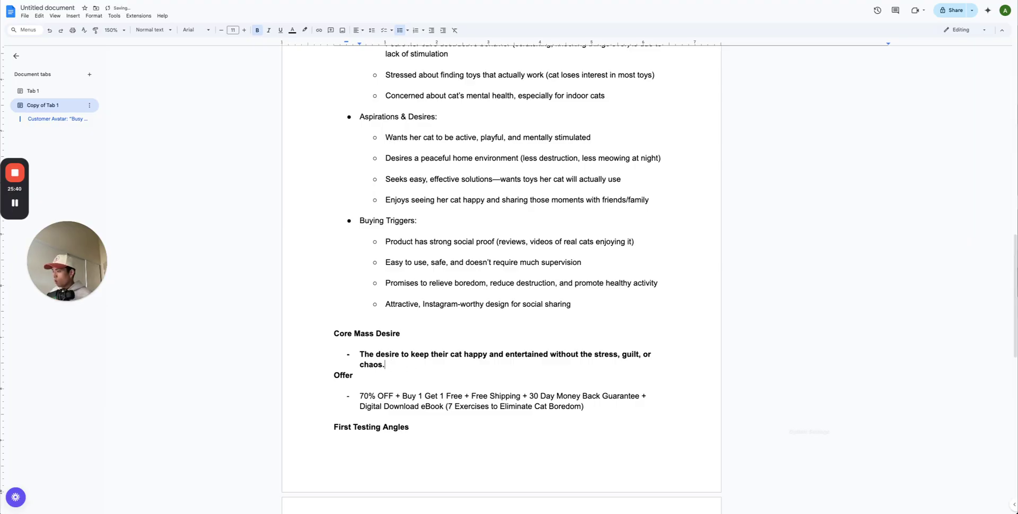
drag(405, 373, 360, 354)
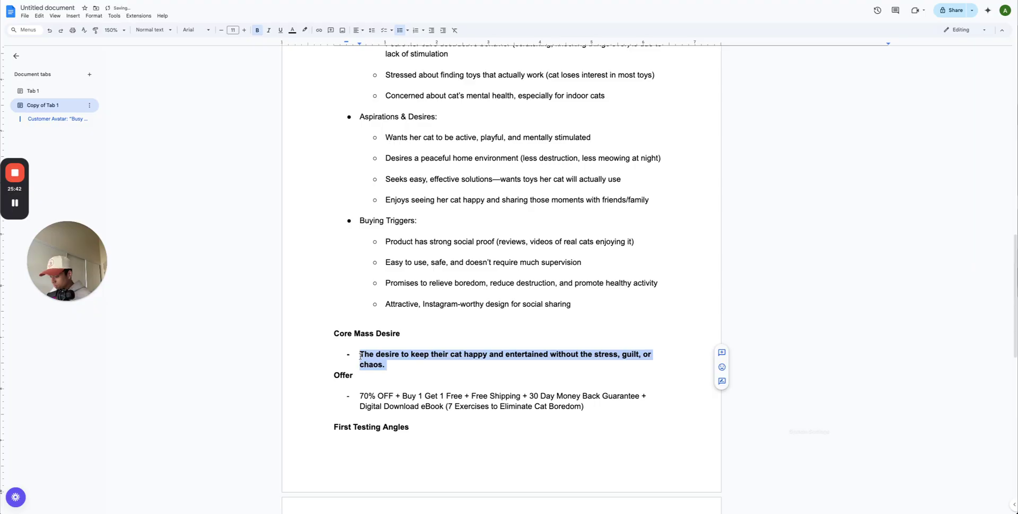
key(ctrl+b)
Review the marketing document's Product, Research, Avatar, Core Mass Desire and Offer sections
scroll(371, 348, up, 15)
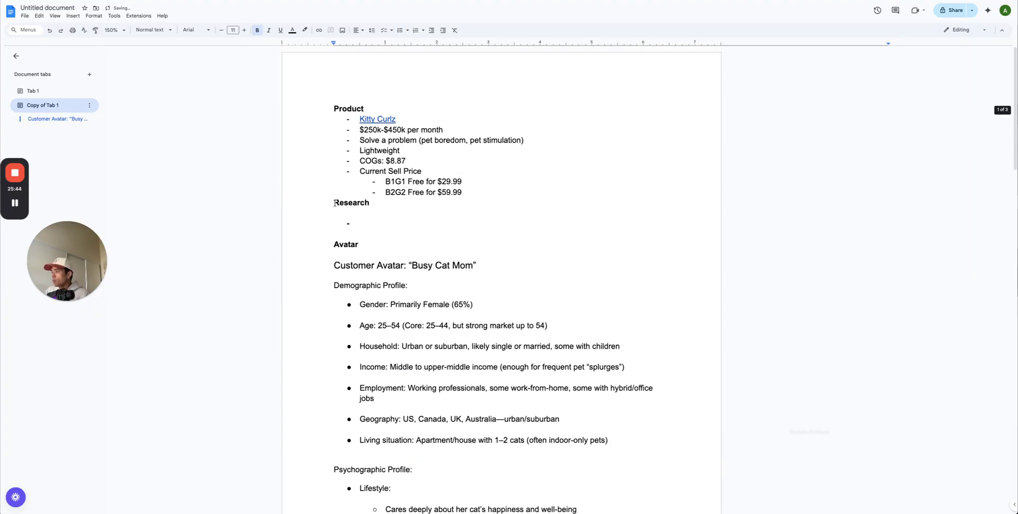
click(332, 102)
drag(332, 102, 595, 216)
double_click(392, 243)
click(366, 229)
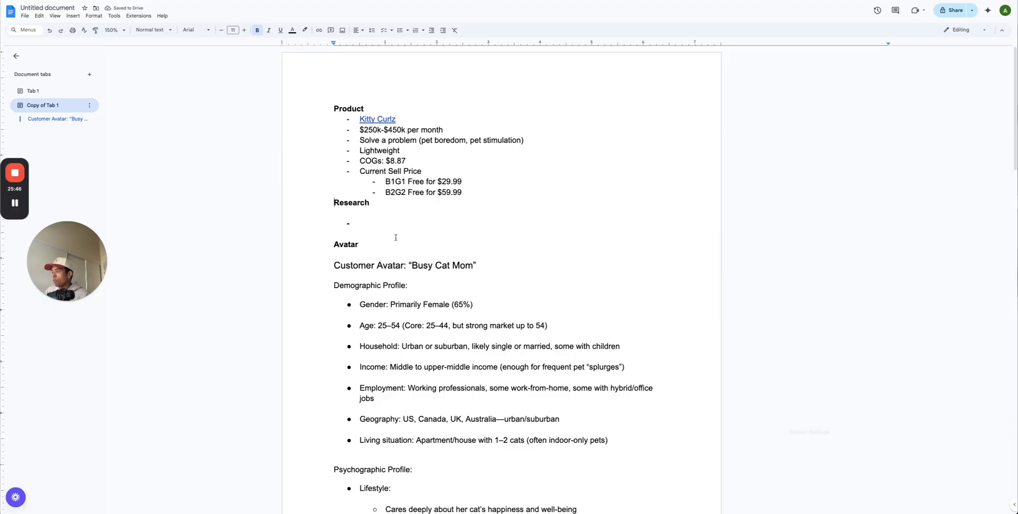
double_click(389, 235)
key(Up)
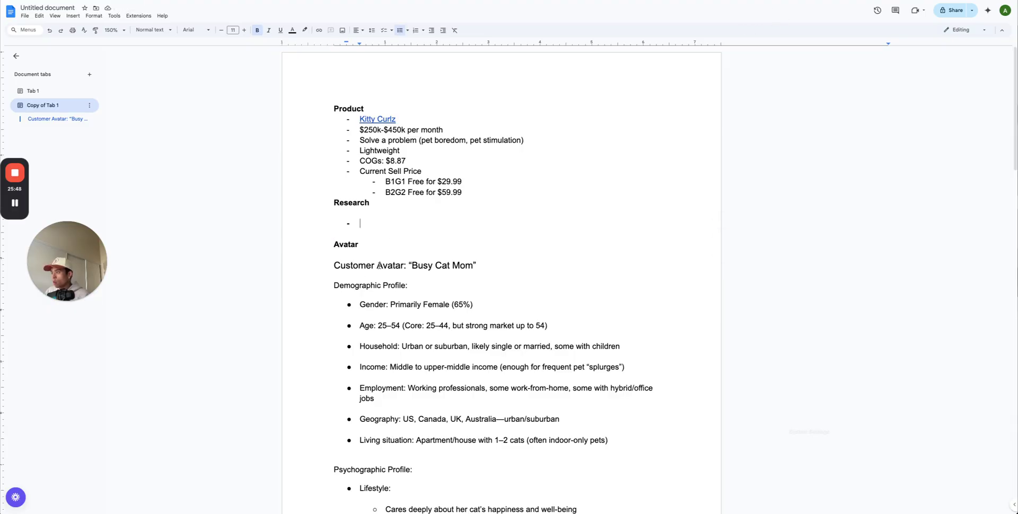
scroll(380, 265, down, 3)
drag(328, 96, 657, 398)
scroll(657, 398, down, 13)
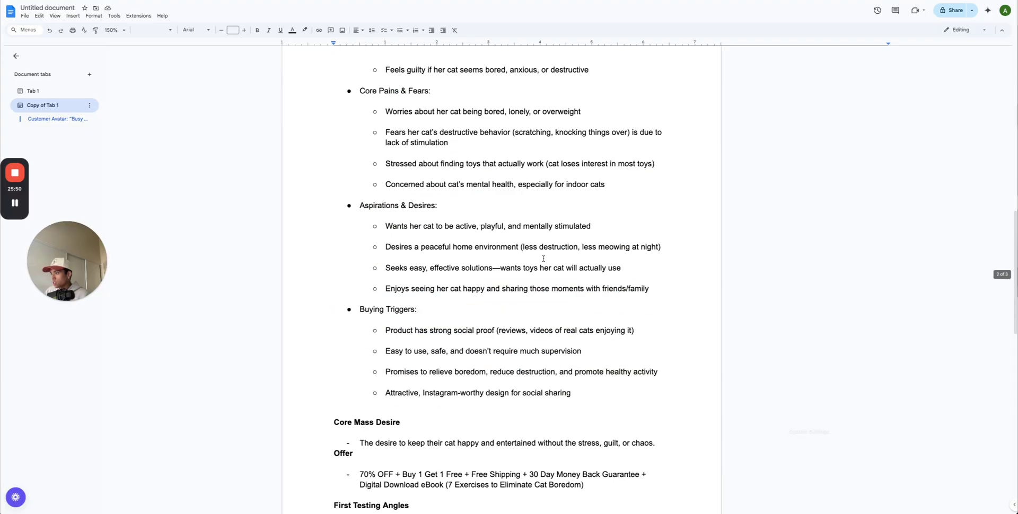
drag(334, 171, 334, 231)
click(373, 217)
scroll(372, 208, down, 1)
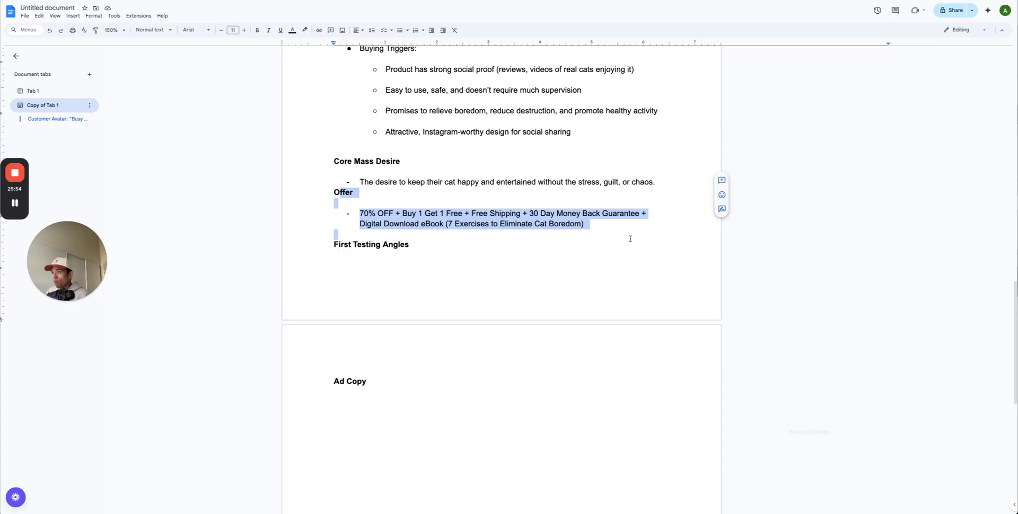
click(633, 232)
Copy the Prompt #3 text from the "Pain Diving" Prompt Document into the Claude chat and send it to request 5 potential angles
key(ctrl+Tab)
scroll(509, 175, down, 1)
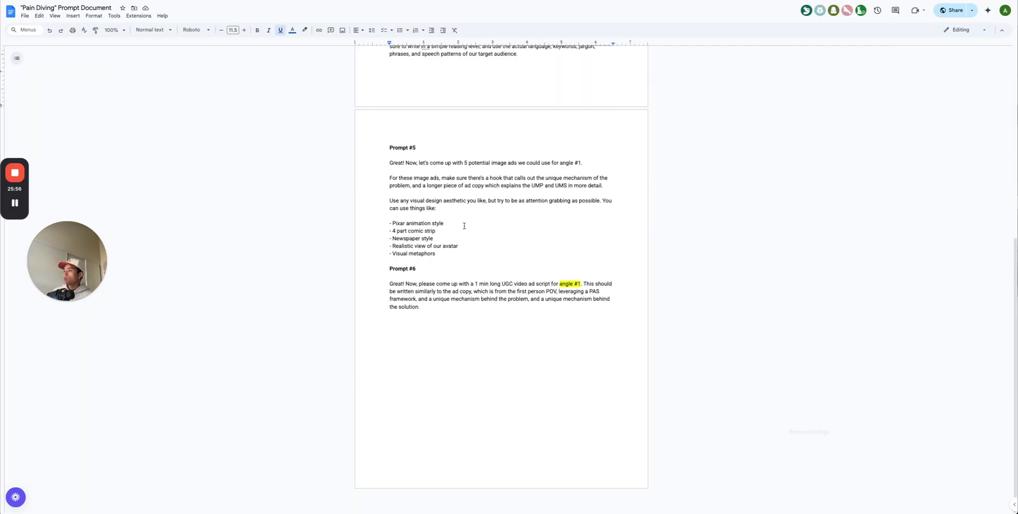
scroll(464, 226, up, 3)
double_click(566, 236)
scroll(566, 237, up, 3)
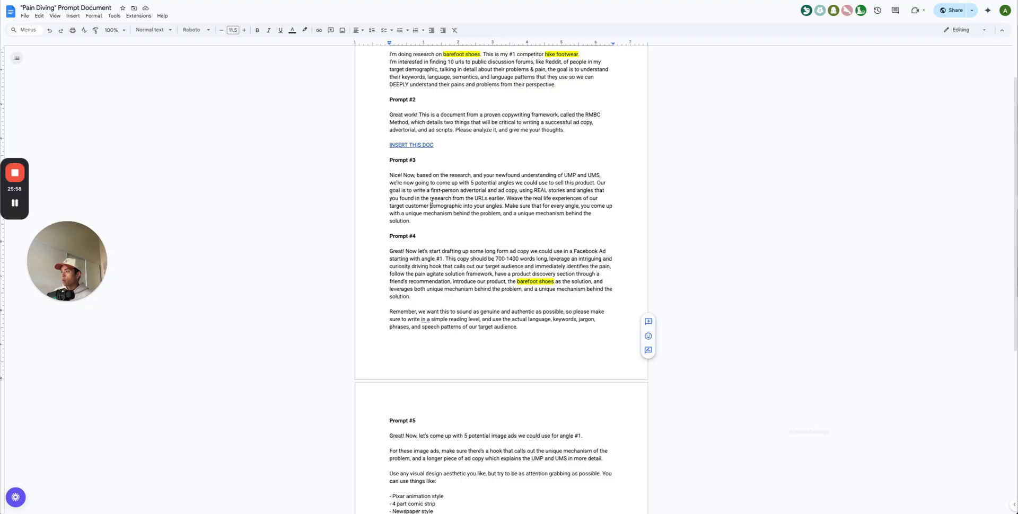
drag(431, 228, 354, 178)
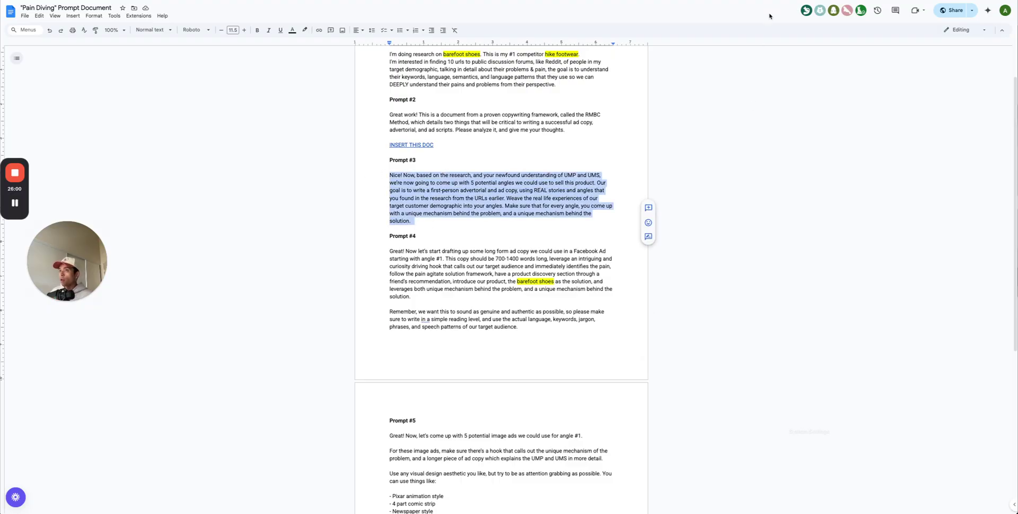
key(ctrl+c)
key(ctrl+Tab)
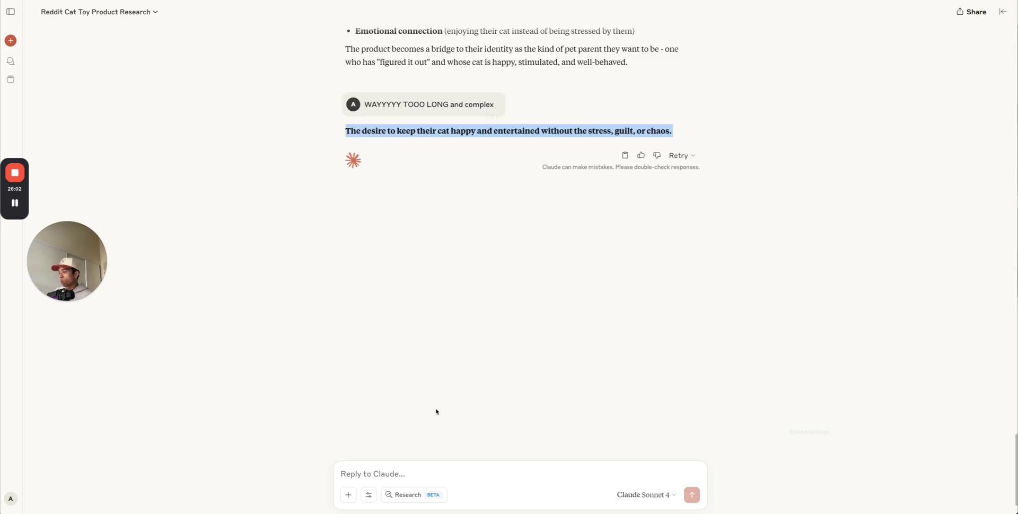
scroll(436, 371, down, 1)
key(ctrl+v)
key(Return)
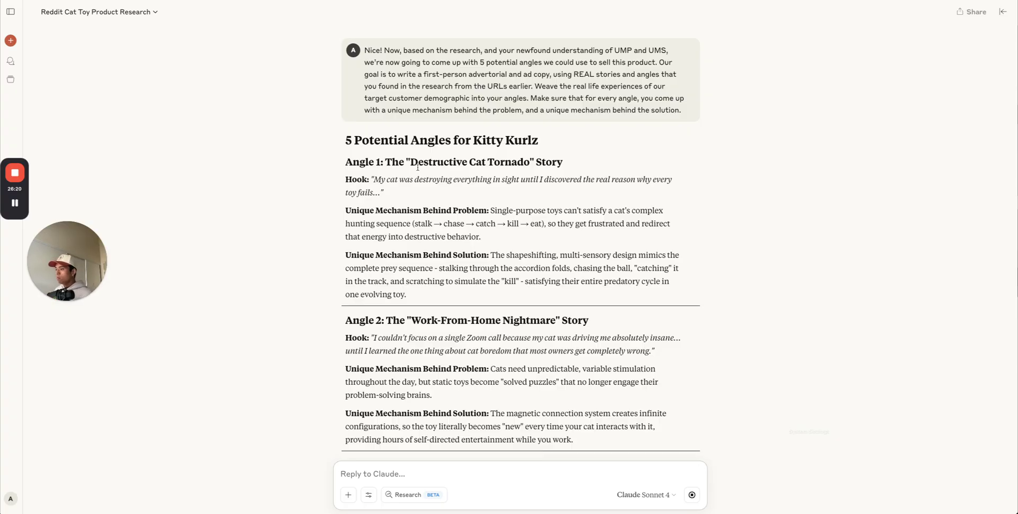
Read Claude's first two Kitty Kurlz angles, "Destructive Cat Tornado" and "Work-From-Home Nightmare", focusing on their titles and hooks
scroll(418, 166, down, 2)
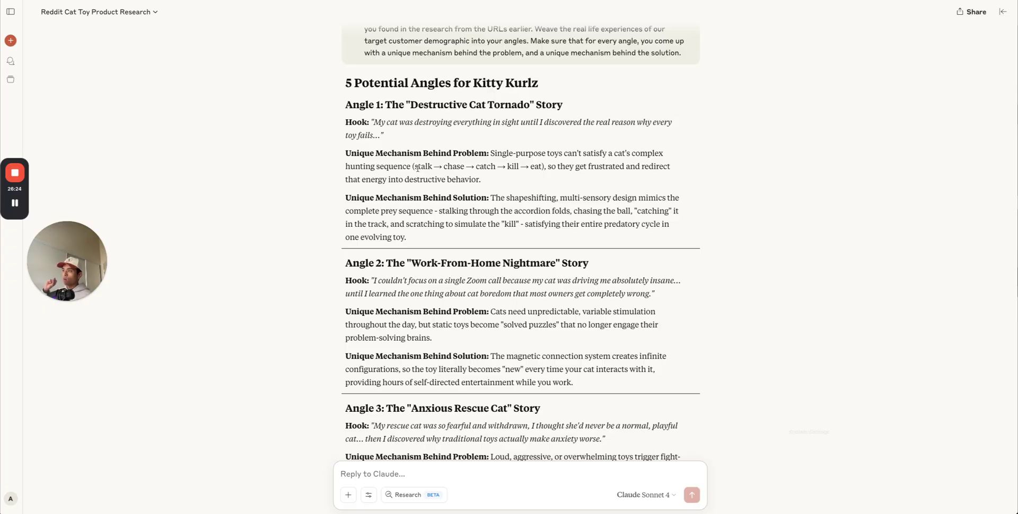
drag(383, 104, 608, 111)
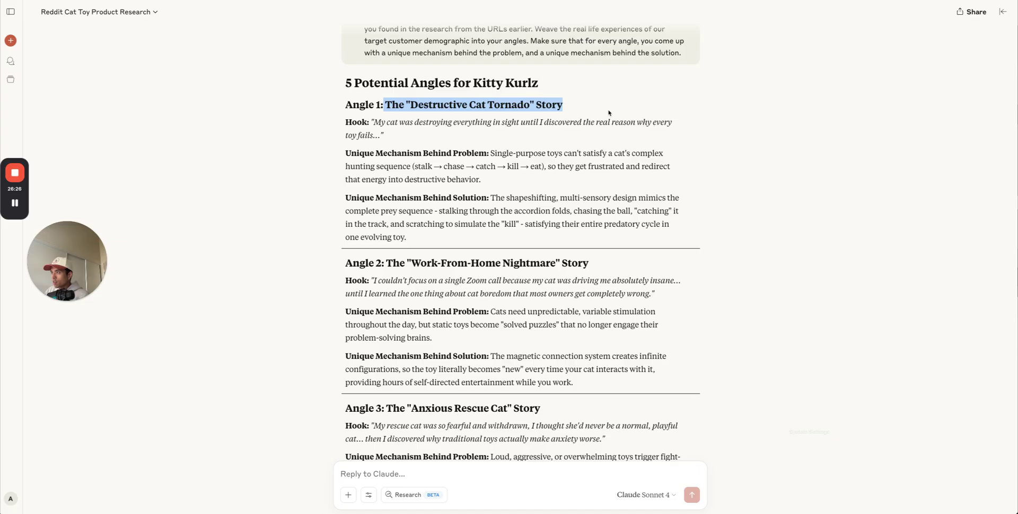
drag(336, 108, 734, 127)
click(360, 154)
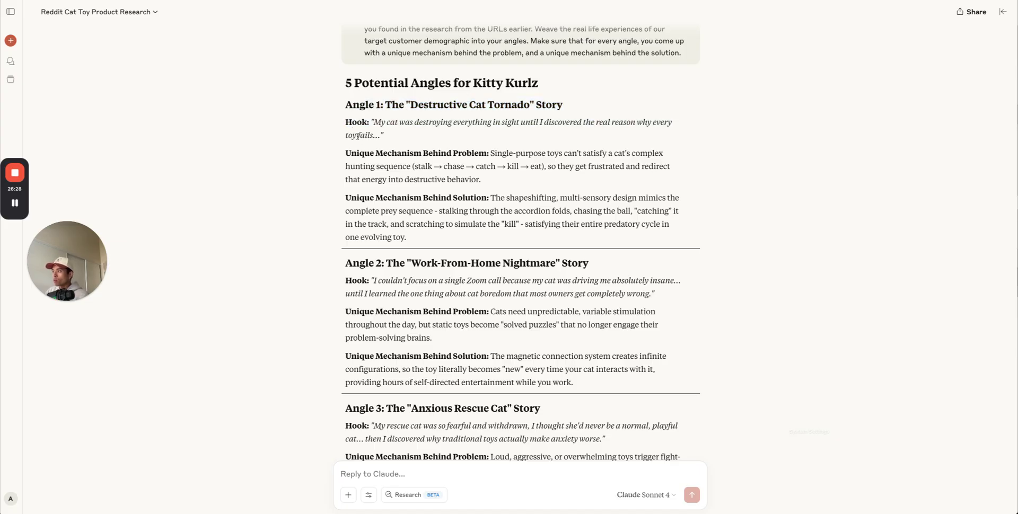
triple_click(410, 136)
drag(341, 127, 698, 136)
scroll(698, 137, down, 6)
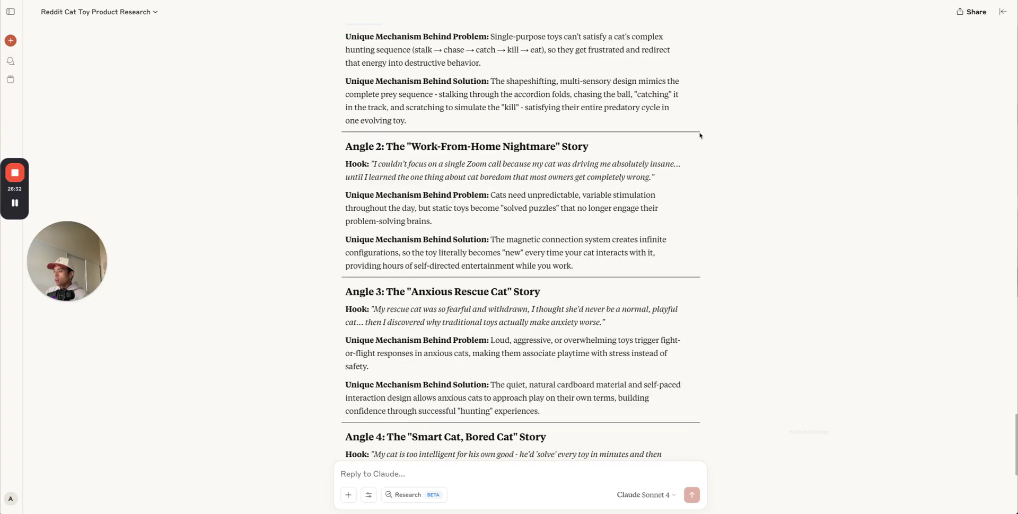
scroll(699, 136, down, 1)
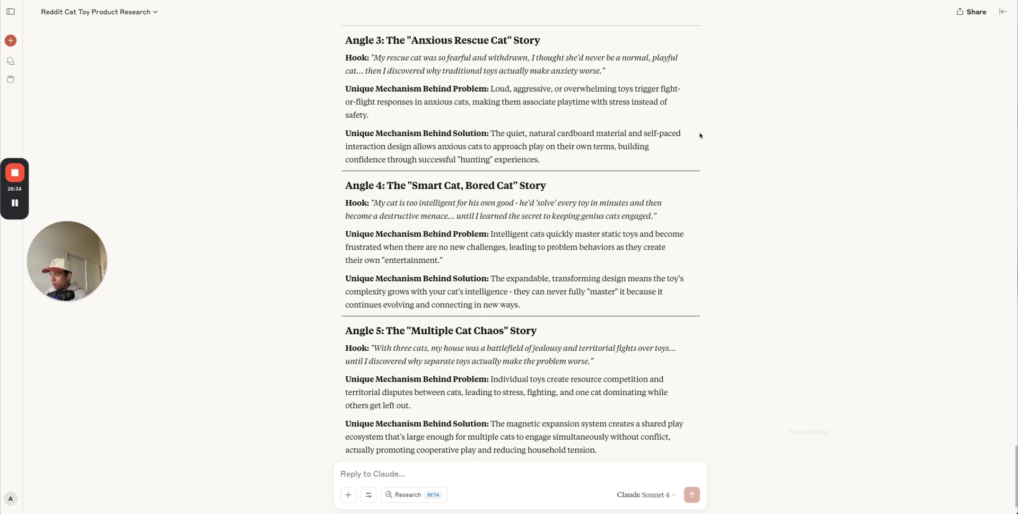
scroll(700, 136, up, 3)
drag(313, 73, 615, 77)
click(621, 77)
drag(345, 90, 654, 101)
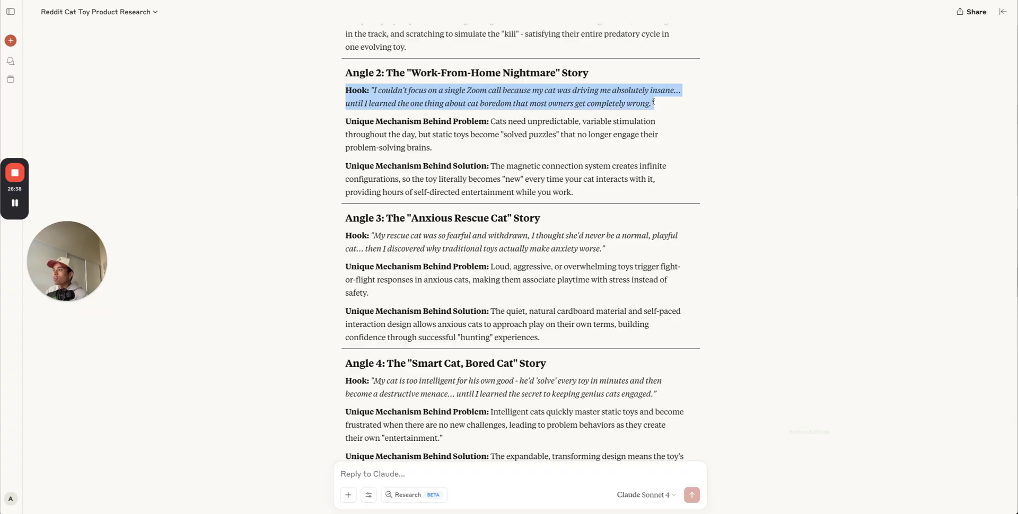
click(687, 105)
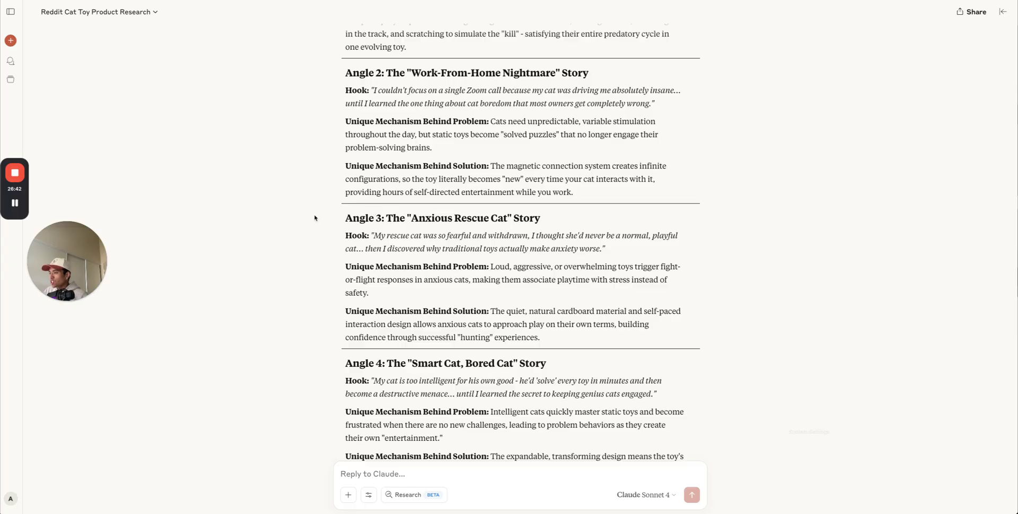
Examine the "Anxious Rescue Cat", "Smart Cat, Bored Cat" and "Multiple Cat Chaos" angles in Claude's reply
drag(314, 218, 562, 214)
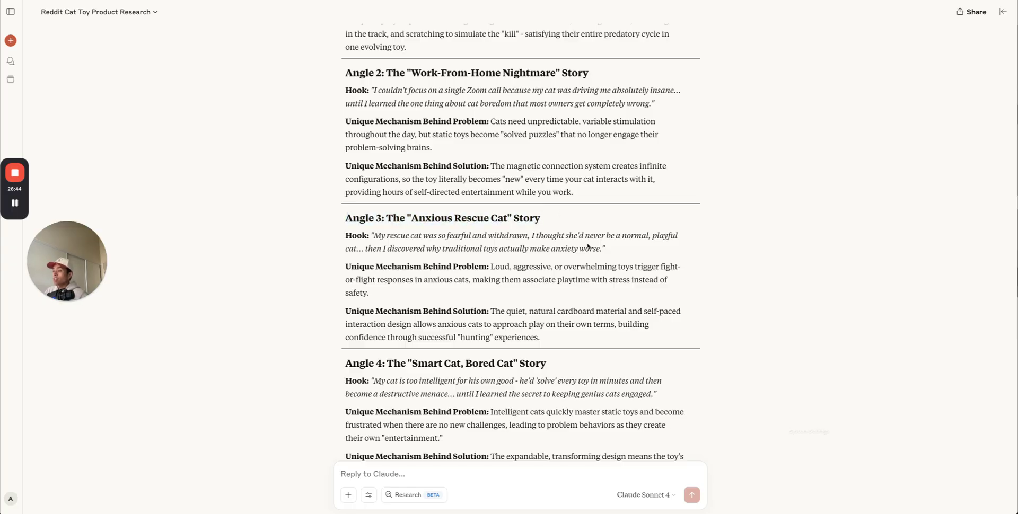
drag(609, 249, 329, 238)
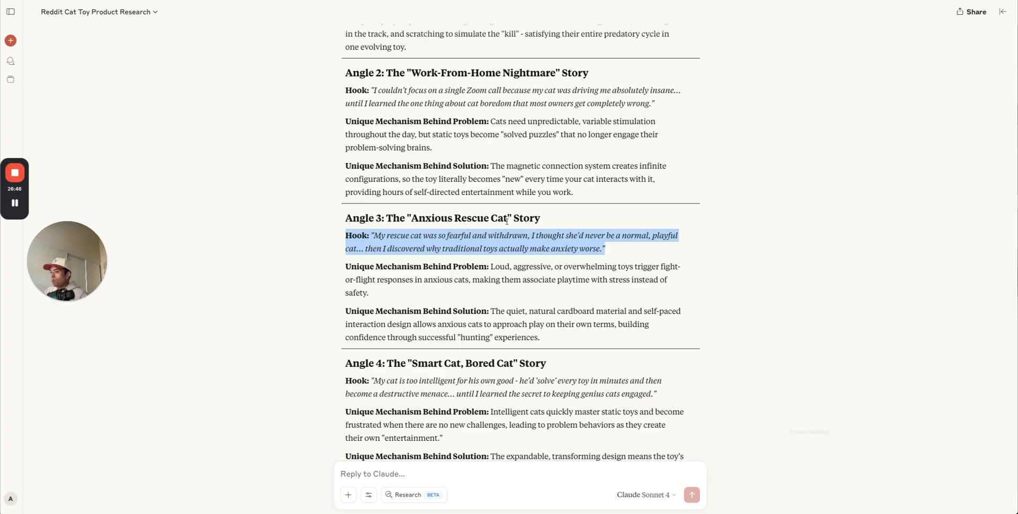
click(358, 245)
mouse_move(344, 250)
mouse_down()
mouse_move(657, 250)
mouse_move(309, 250)
mouse_move(332, 237)
mouse_up()
click(658, 250)
scroll(519, 233, down, 1)
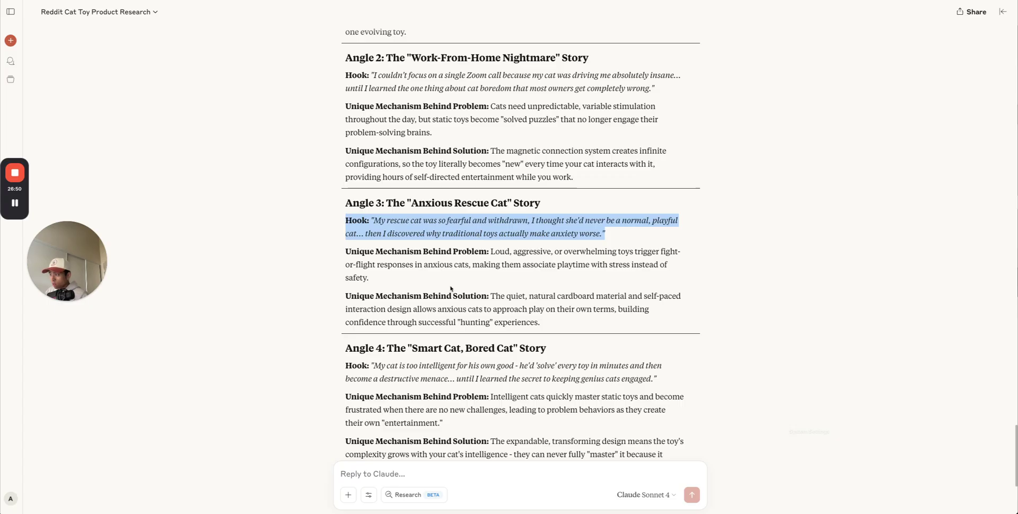
scroll(451, 288, down, 2)
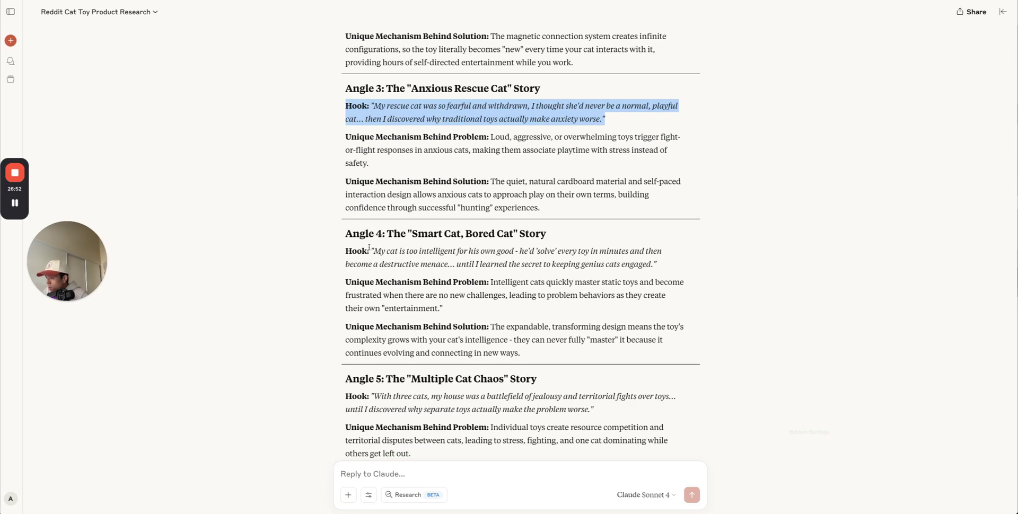
drag(335, 234, 565, 233)
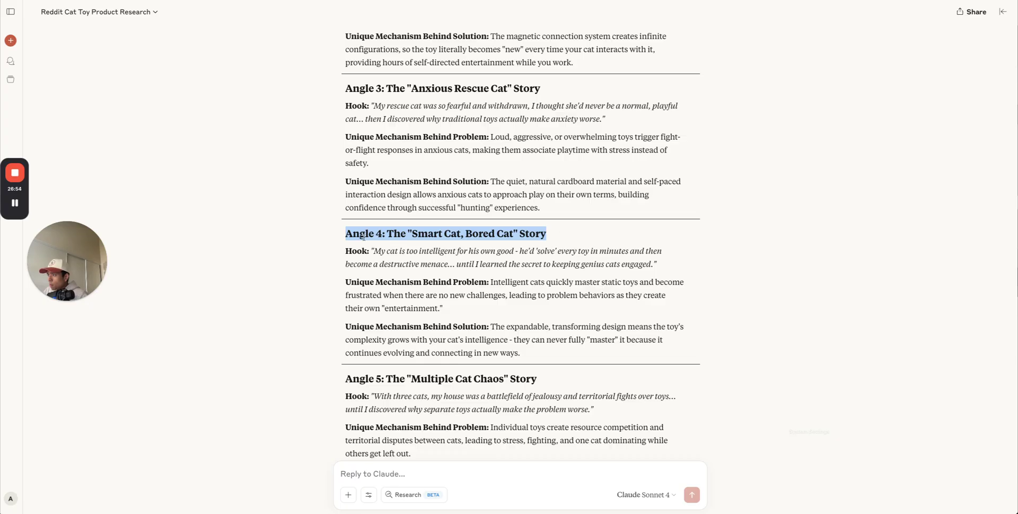
scroll(352, 237, down, 3)
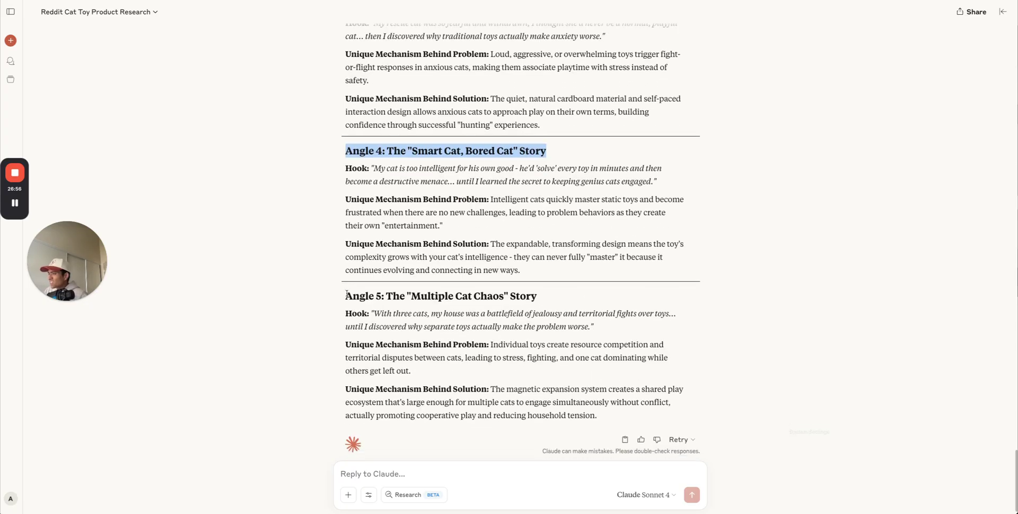
drag(537, 299, 346, 295)
click(559, 280)
scroll(557, 278, up, 3)
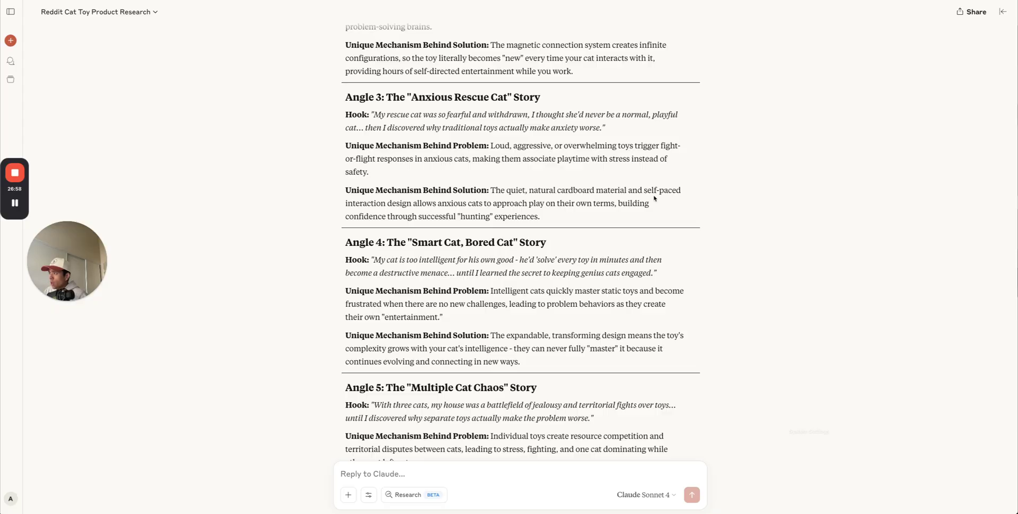
Examine the unique mechanisms behind the problem and the solution in Angle 3, the "Anxious Rescue Cat" story
drag(480, 191, 476, 189)
drag(345, 97, 540, 217)
click(448, 171)
drag(501, 176, 340, 150)
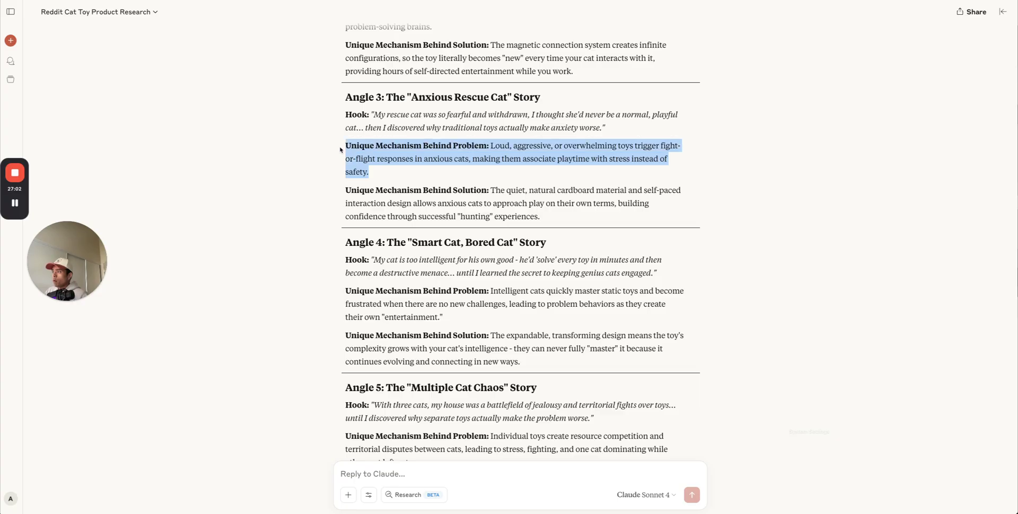
click(340, 150)
drag(339, 99, 565, 218)
click(565, 218)
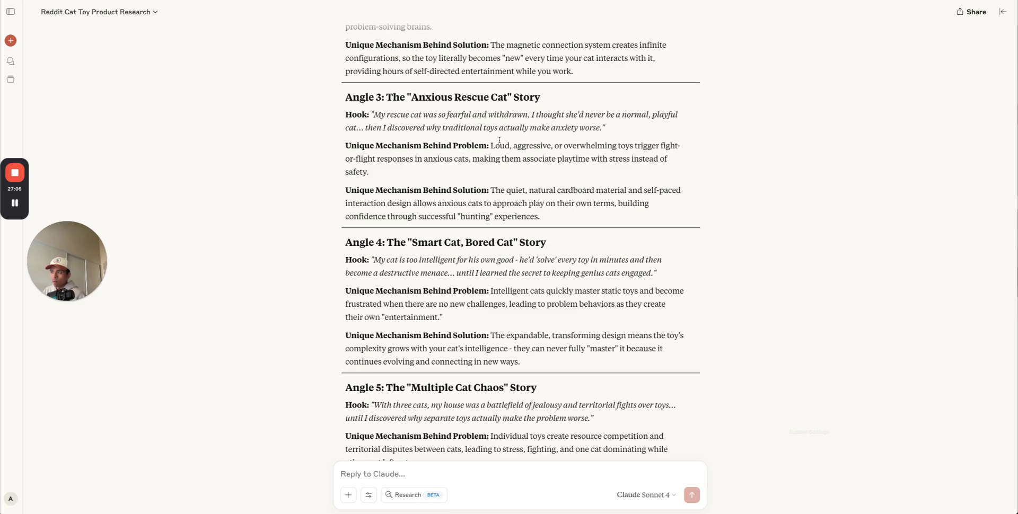
drag(499, 140, 667, 158)
click(667, 158)
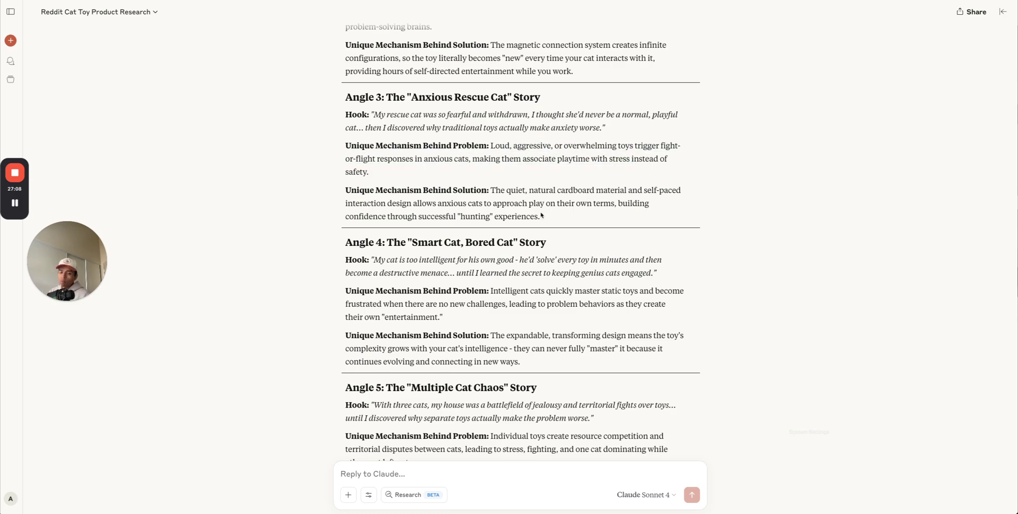
Copy the complete Angle 3 "Anxious Rescue Cat" section, from its title through the solution mechanism, into a new message to Claude
drag(621, 218, 319, 95)
key(ctrl+c)
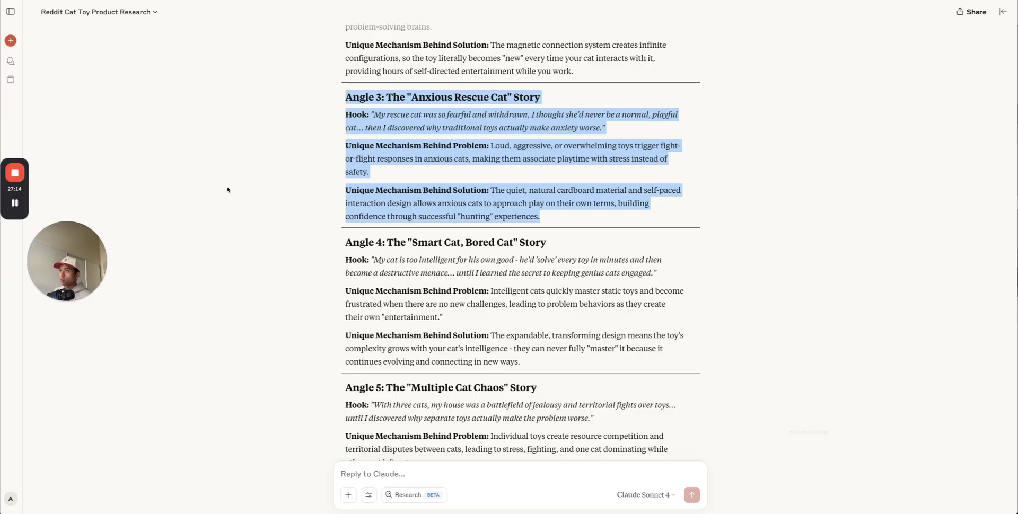
scroll(265, 212, down, 3)
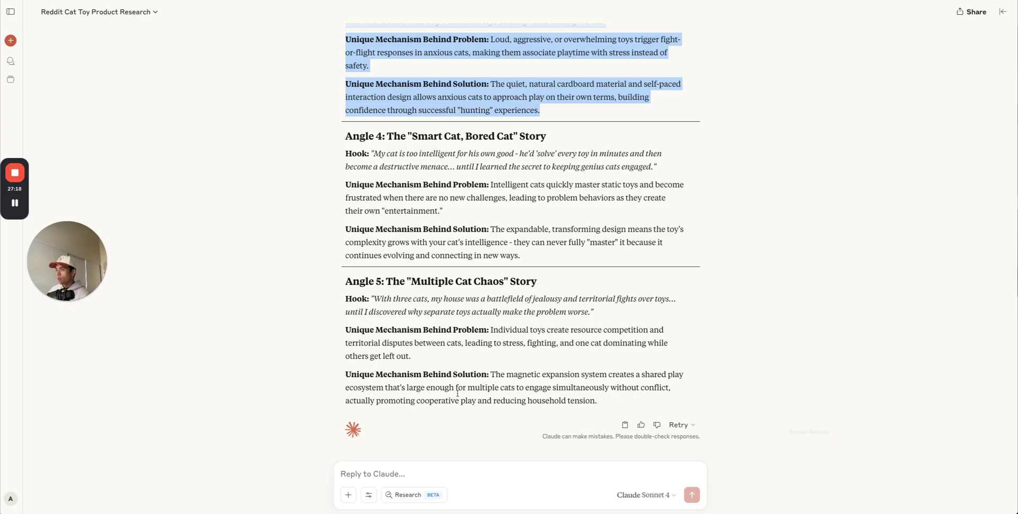
click(411, 461)
key(ctrl+v)
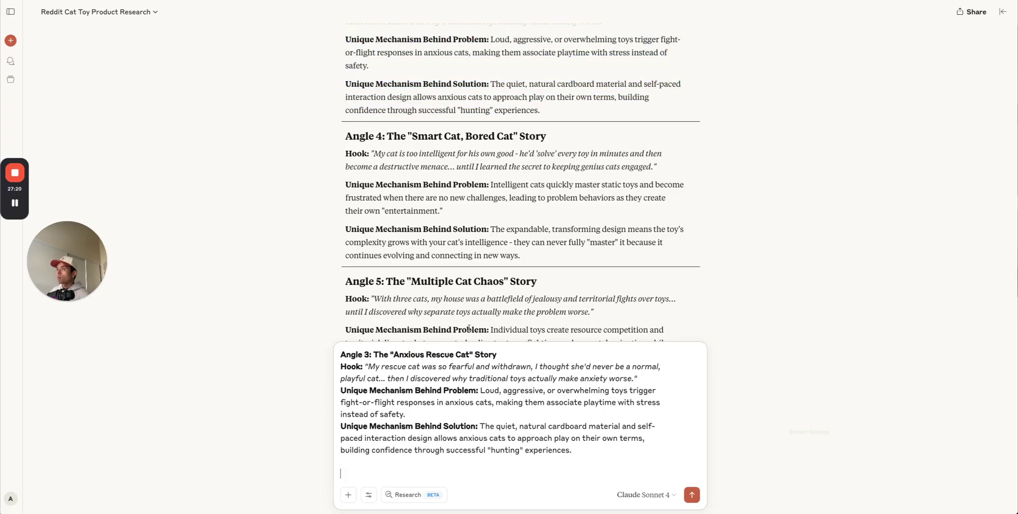
Copy the Prompt #4 text from the "Pain Diving" Prompt Document and paste it below Angle 3 in the Claude message
key(ctrl+Tab)
click(493, 266)
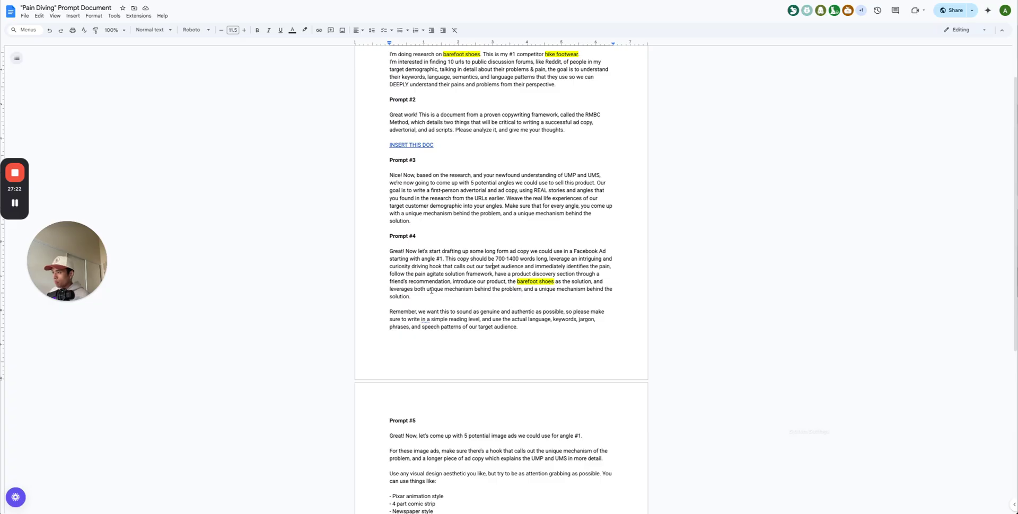
drag(417, 296, 391, 245)
drag(557, 327, 364, 252)
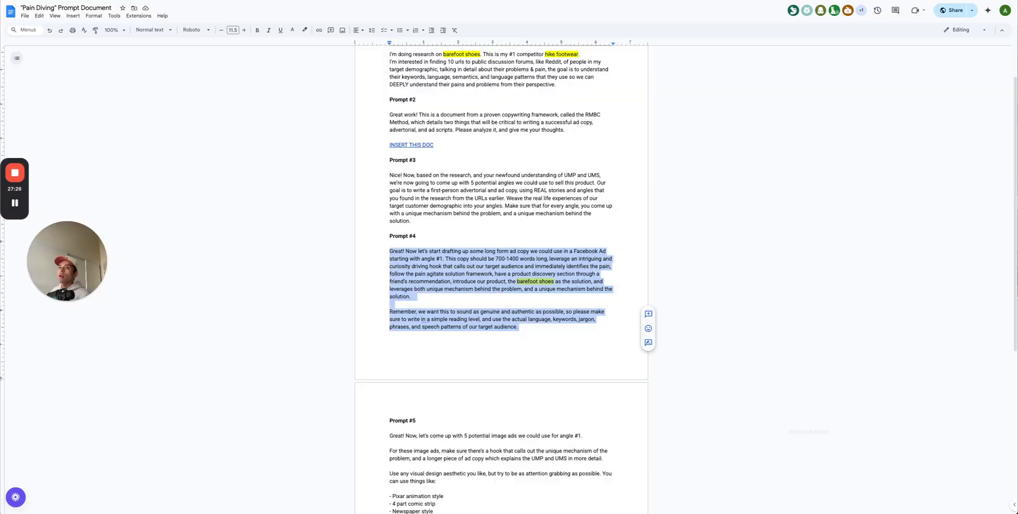
key(ctrl+shift+Tab)
text(Great! Now let's start drafting up some long form ad copy we could use in a Facebook Ad starting with Angle #1. This copy should be 700-1400 words long, leverage an intriguing and curiosity driving hook that calls out our target audience and immediately identifies the pain, follow the pain agitate solution framework, have a product discovery section through a friend's recommendation, introduce our product, the barefoot shoes as the solution, and leverages both unique mechanism behind the problem, and a unique mechanism behind the solution. Remember, we want this to sound as genuine and authentic as possible, so please make sure to write in a simple reading level, and use the actual language, keywords, jargon, phrases, and speech patterns of our target audience.)
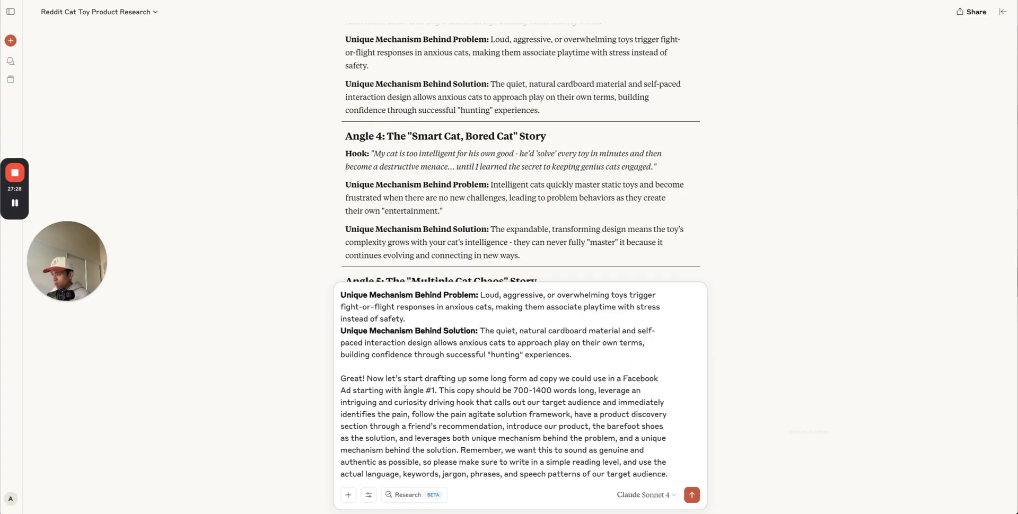
Change the angle number in the pasted prompt to #3 and send the message to request long-form Facebook ad copy
key(Right)
key(BackSpace)
text(3)
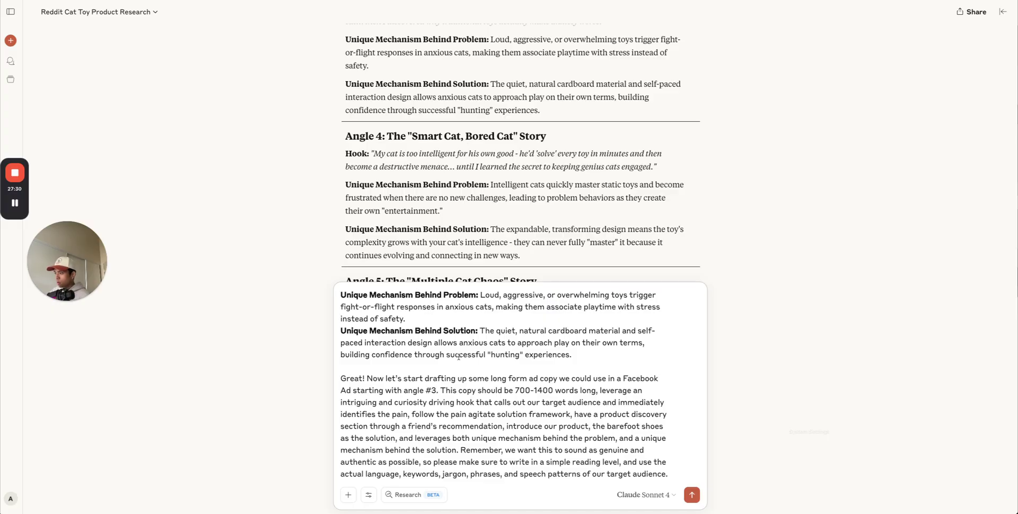
scroll(458, 356, down, 3)
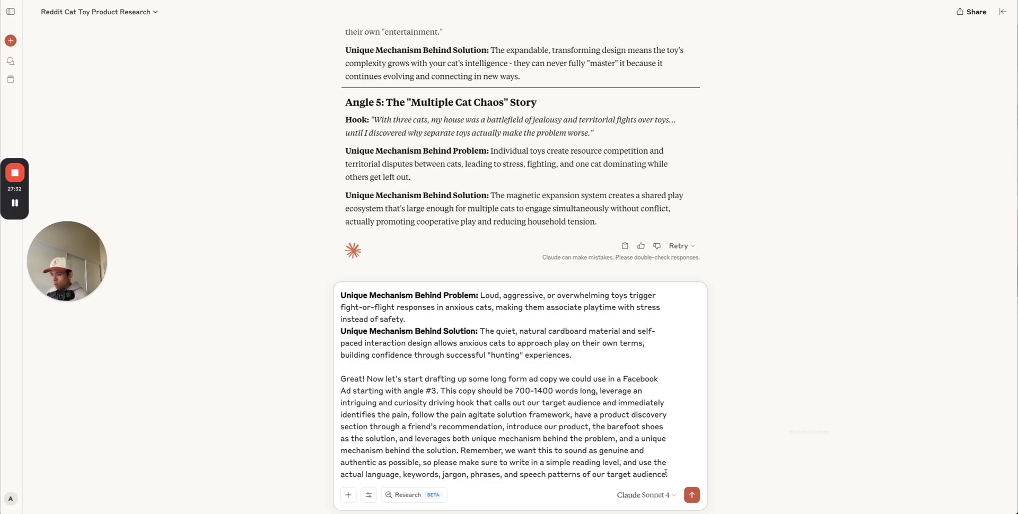
click(691, 494)
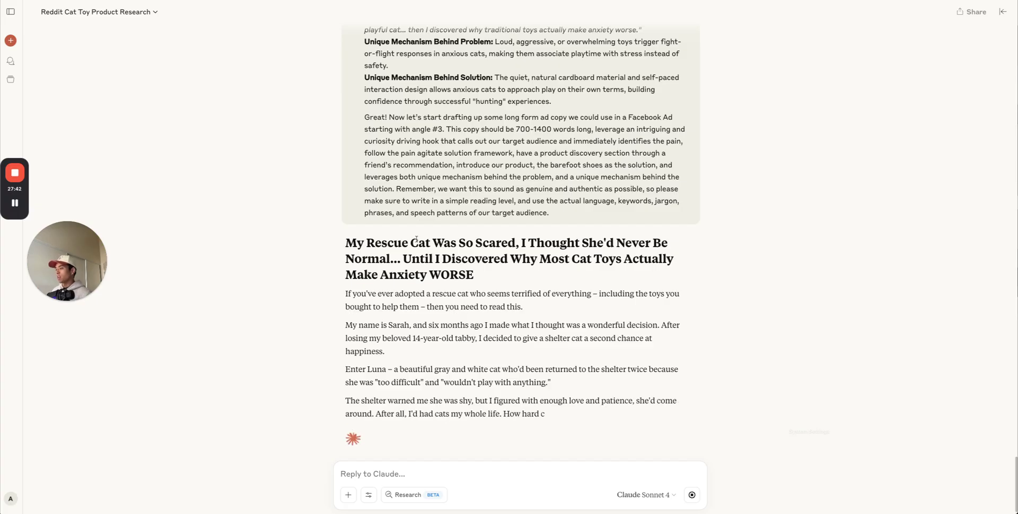
Examine the rescue-cat ad copy's opening, from the hook paragraph through the line "I was so wrong it wasn't even funny."
drag(342, 294, 386, 353)
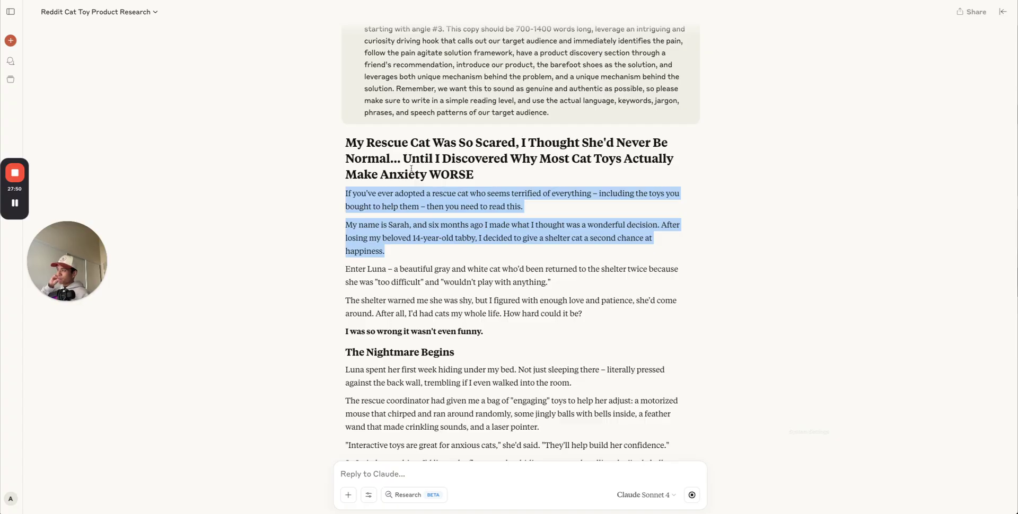
click(336, 173)
drag(335, 192, 573, 213)
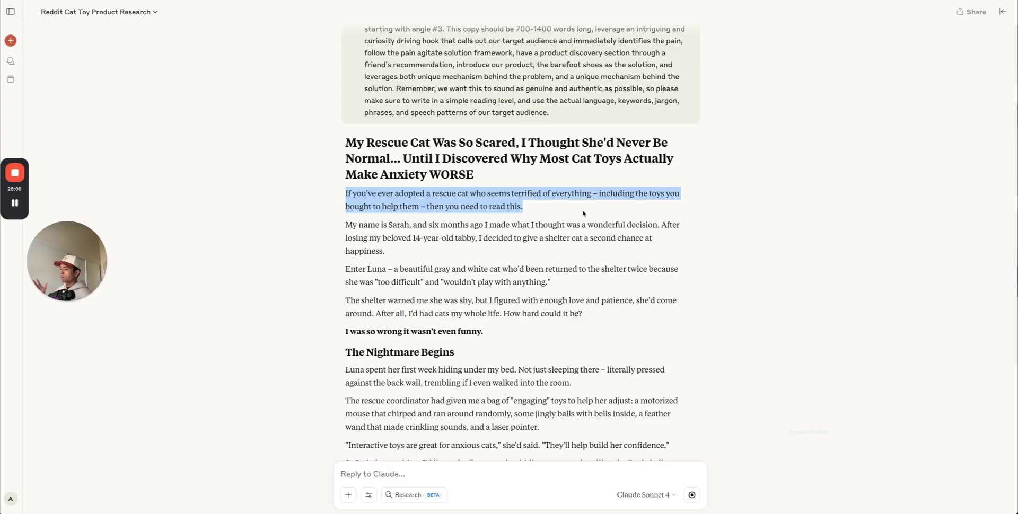
scroll(578, 221, down, 6)
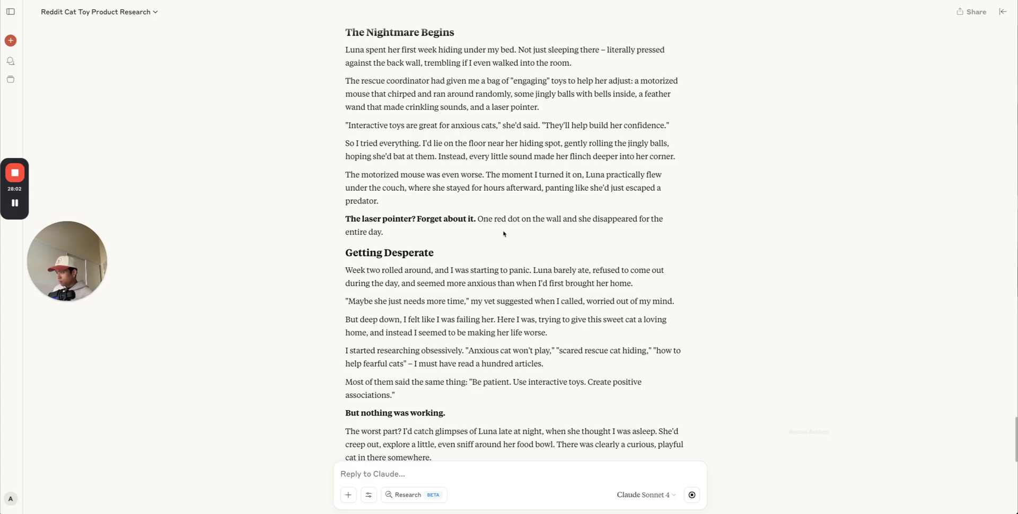
scroll(503, 233, up, 4)
drag(345, 114, 466, 129)
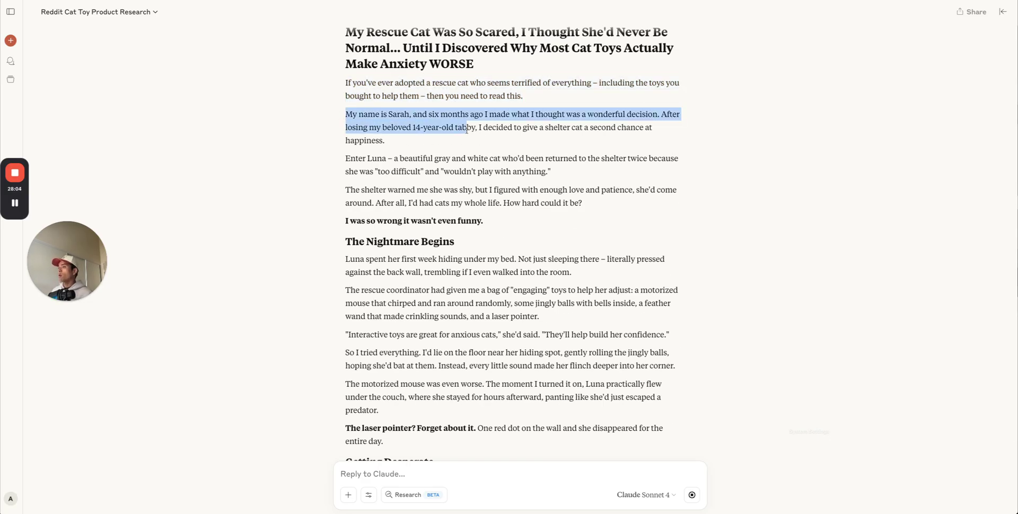
click(526, 142)
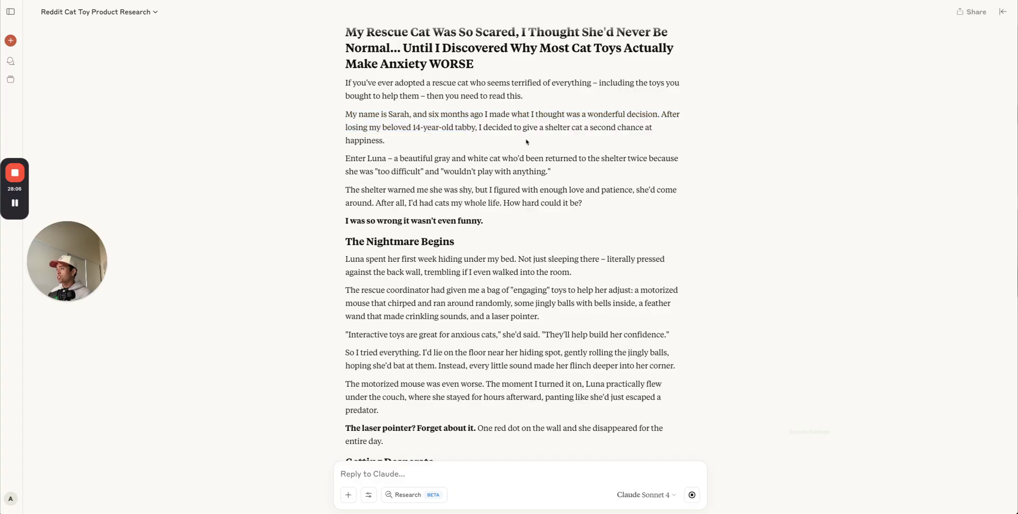
drag(346, 130, 455, 136)
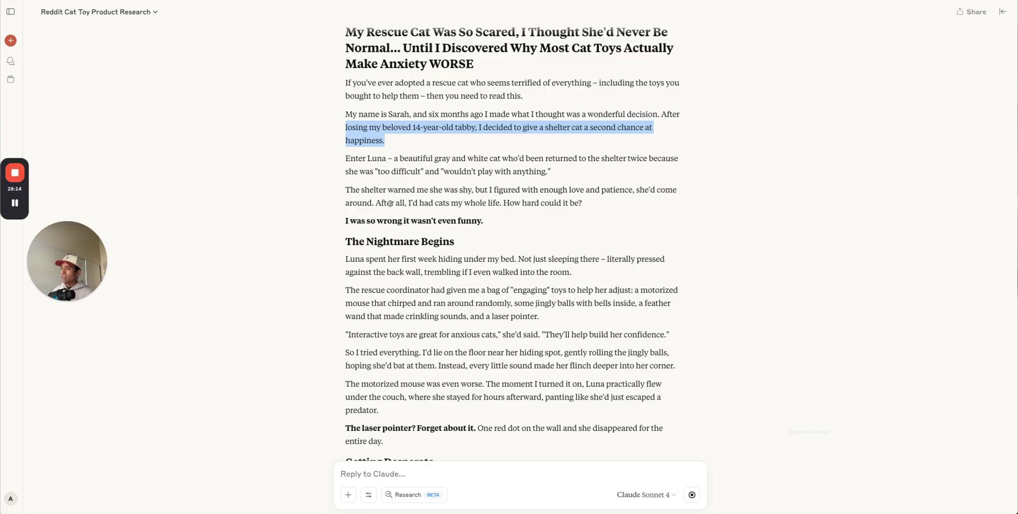
drag(382, 203, 584, 208)
drag(335, 221, 484, 223)
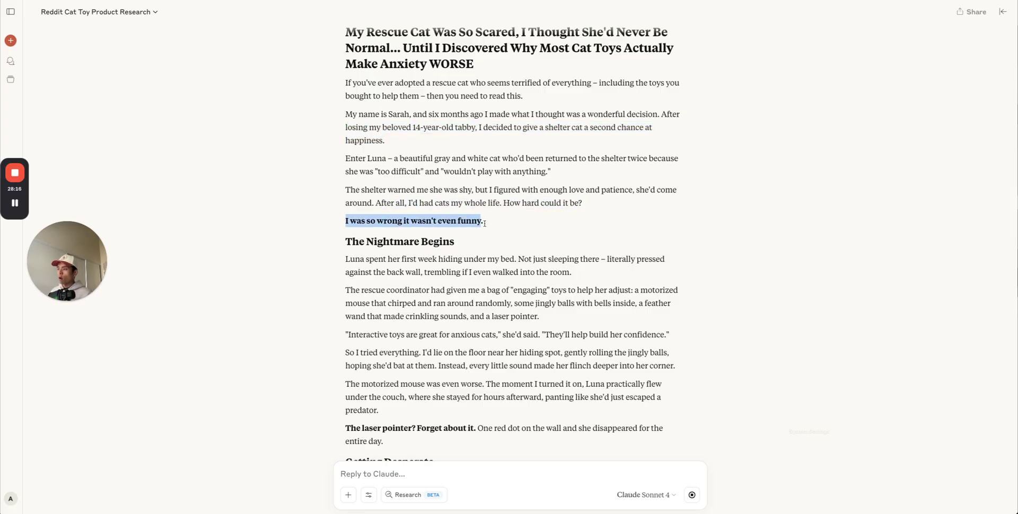
click(488, 227)
scroll(434, 222, down, 1)
drag(347, 217, 537, 219)
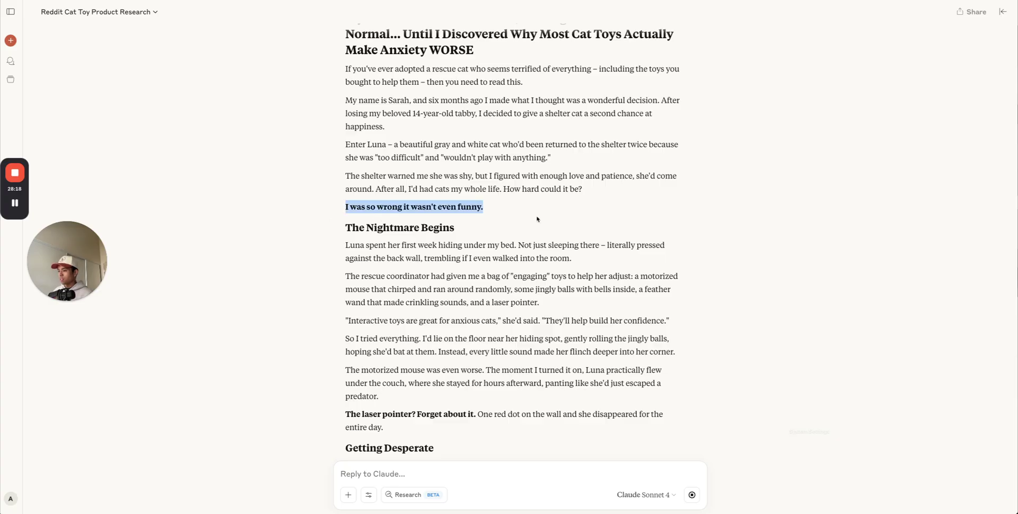
Skim the rest of the rescue-cat ad copy through its closing guarantee note and copy Claude's complete response
scroll(538, 218, down, 4)
scroll(537, 219, down, 10)
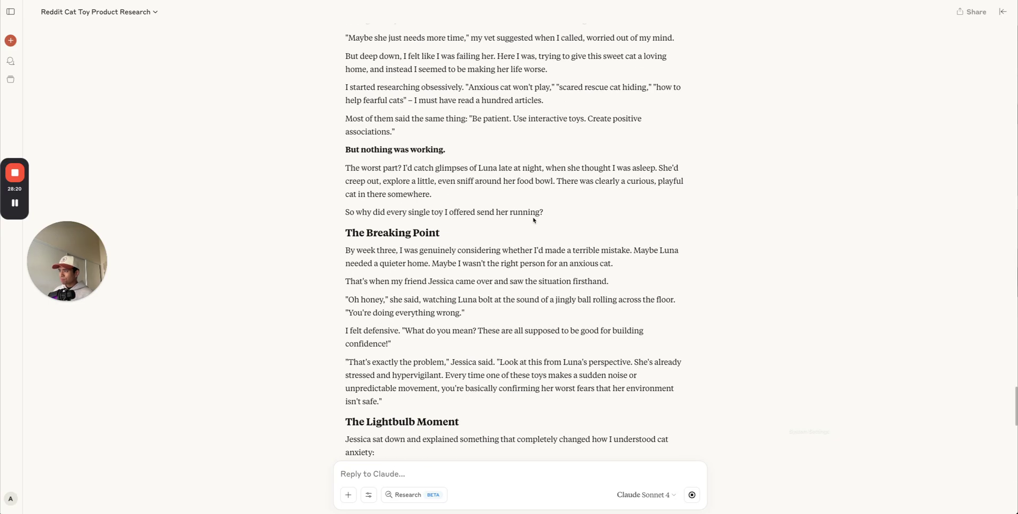
scroll(503, 218, down, 8)
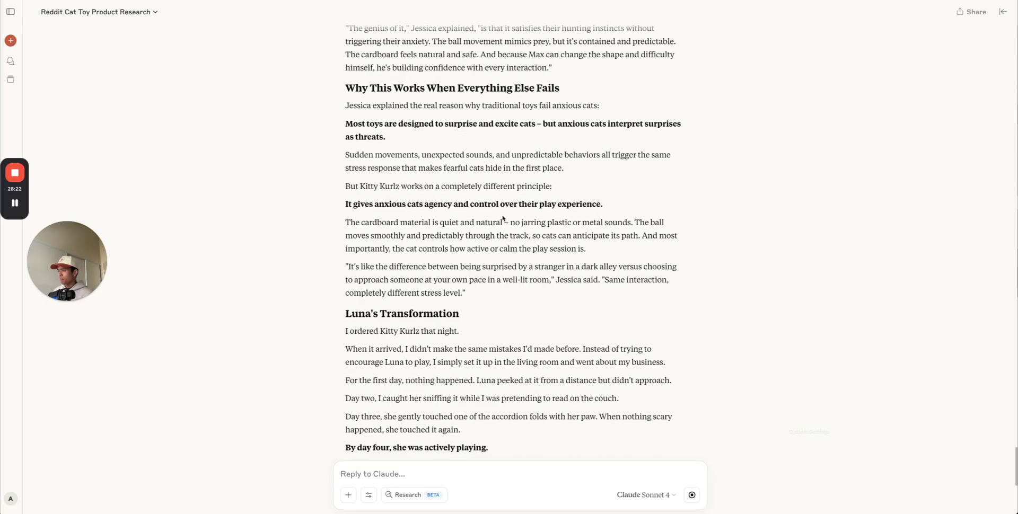
scroll(502, 215, down, 3)
scroll(502, 215, down, 8)
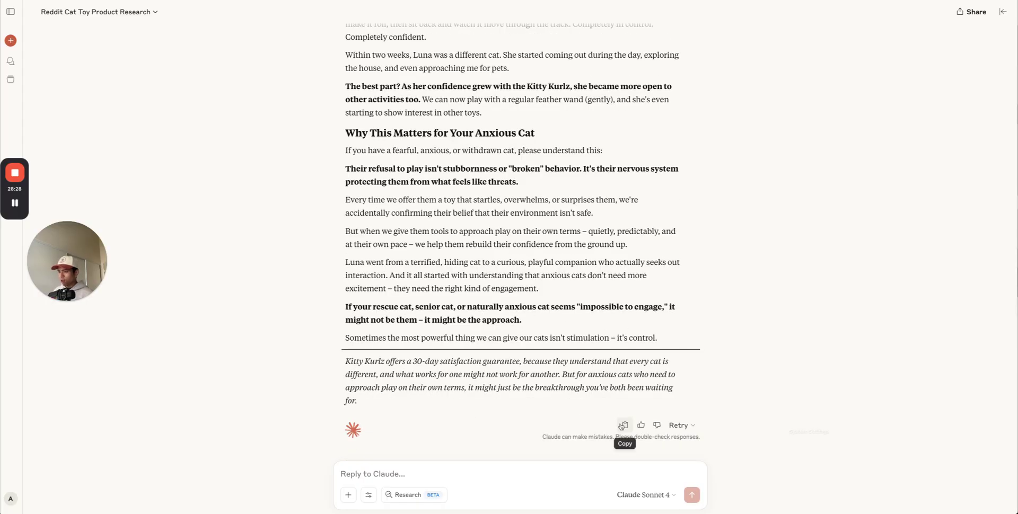
click(621, 426)
Switch to the untitled Google Docs document and paste the ad copy below the "Ad Copy" heading, without bolding all of the body text
key(super+Tab)
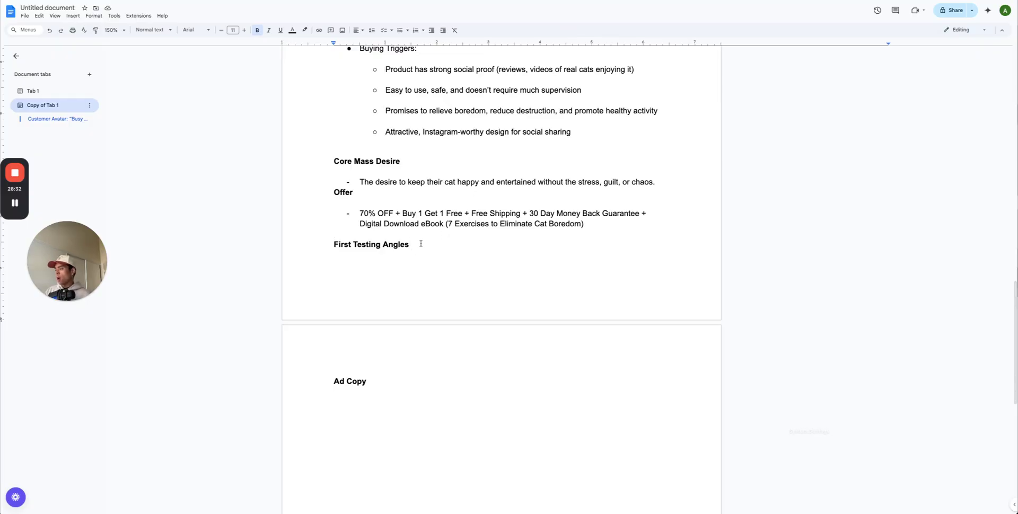
key(Return)
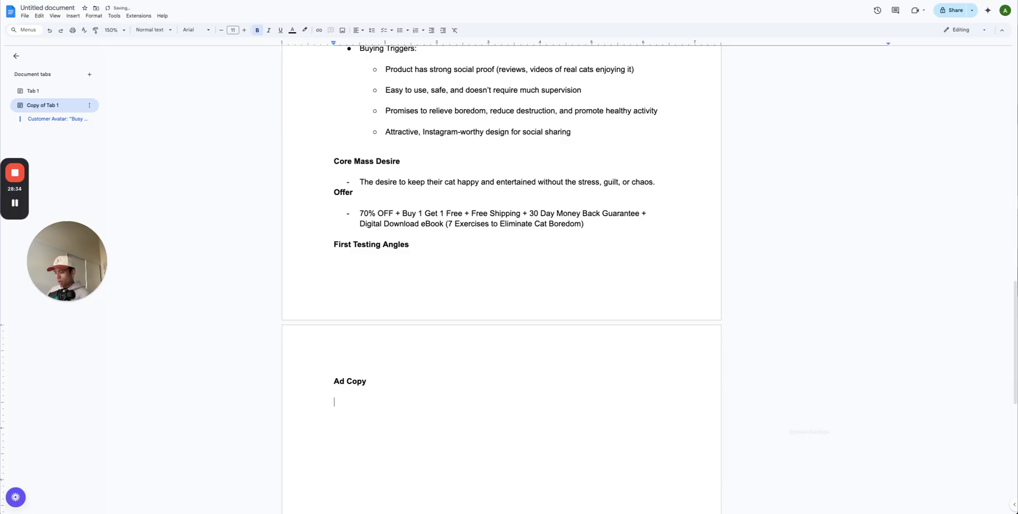
scroll(386, 382, down, 4)
key(ctrl+v)
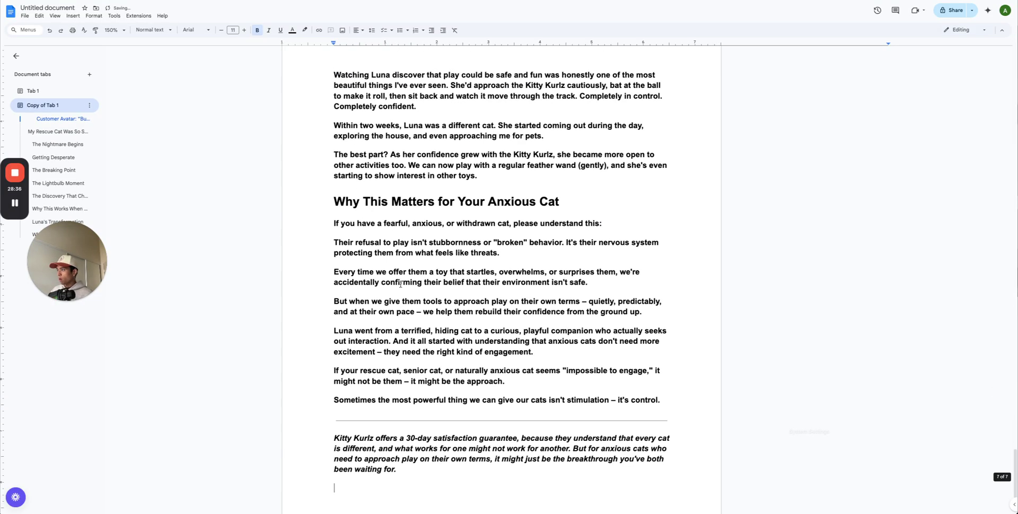
key(ctrl+z)
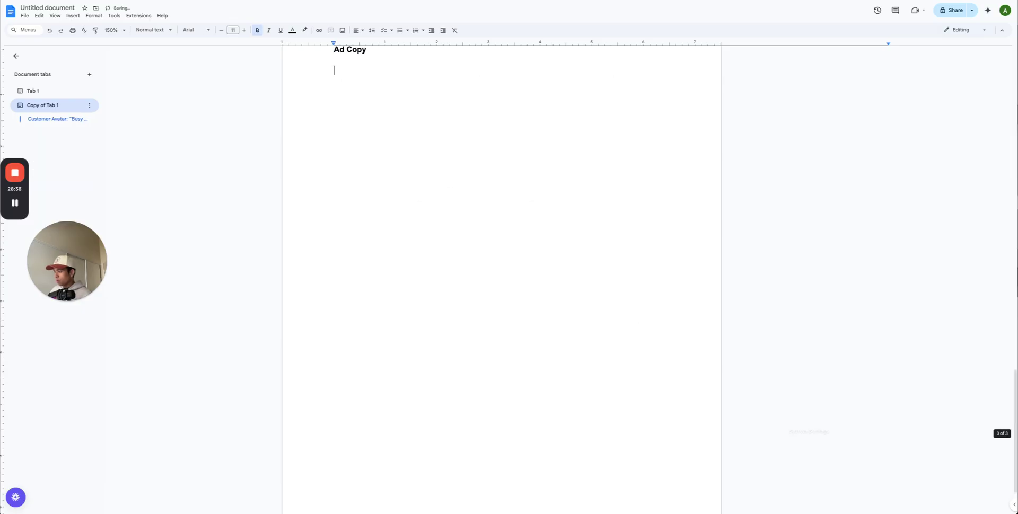
key(ctrl+v)
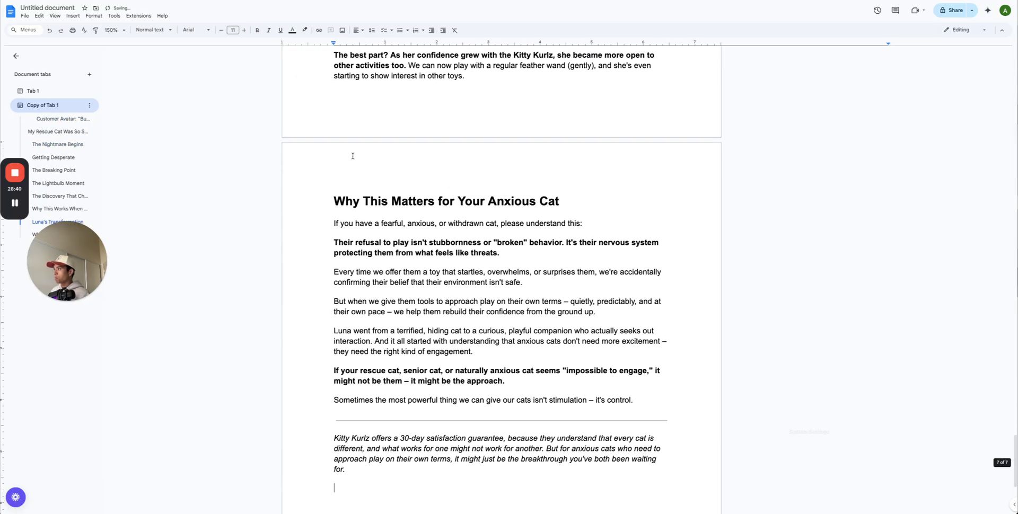
Rename the "Ad Copy" heading to "First Ad Copy / Advertorial" and remove the extra blank line beneath it
scroll(380, 166, up, 5)
scroll(380, 165, up, 15)
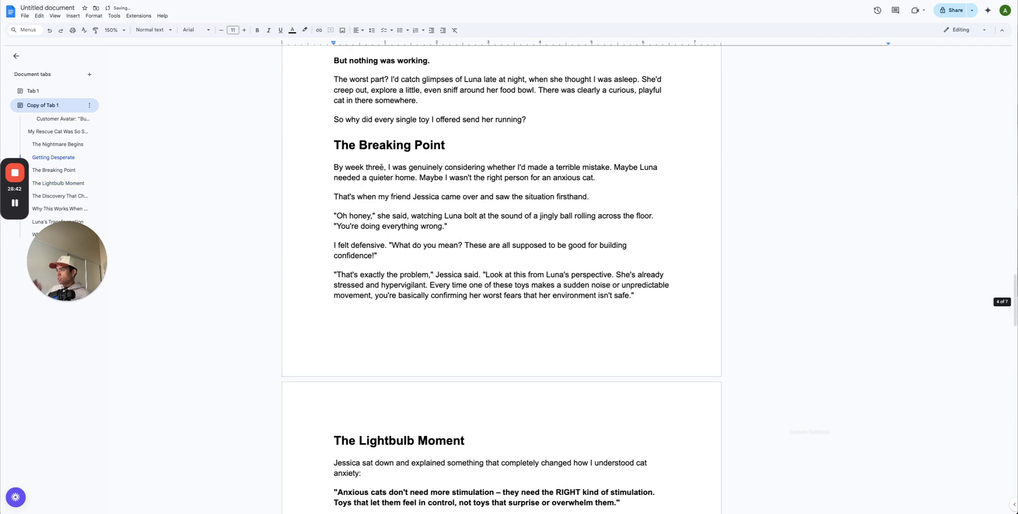
scroll(381, 167, up, 15)
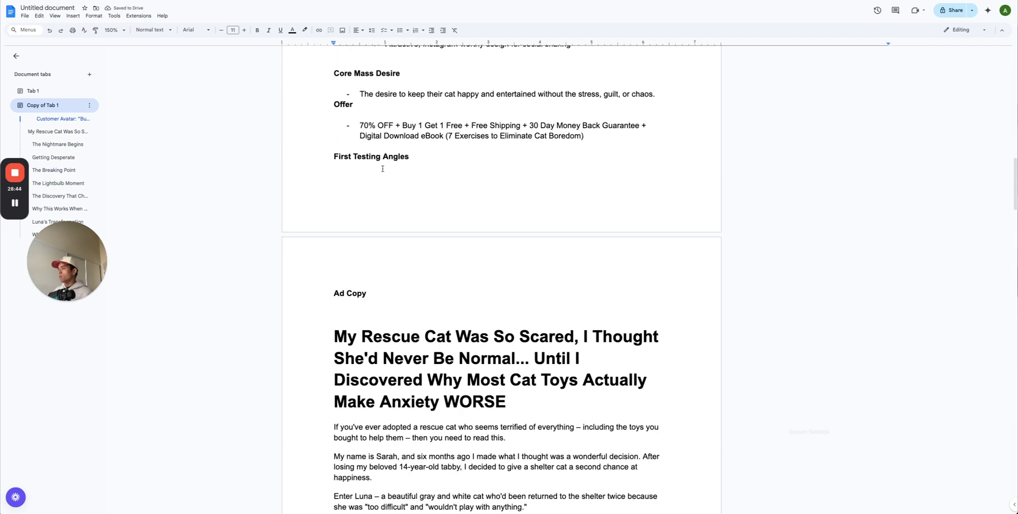
drag(371, 294, 338, 295)
text(First )
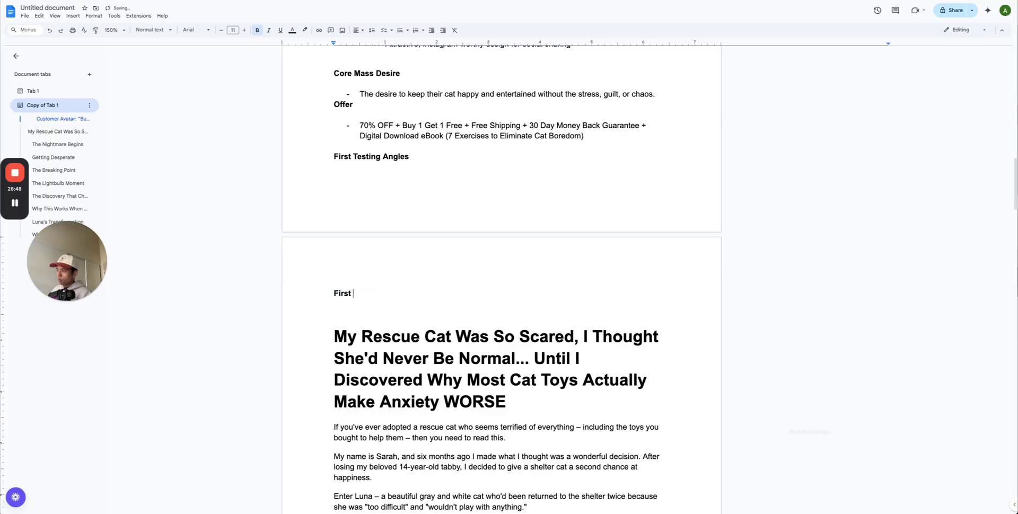
text(Ad Copy )
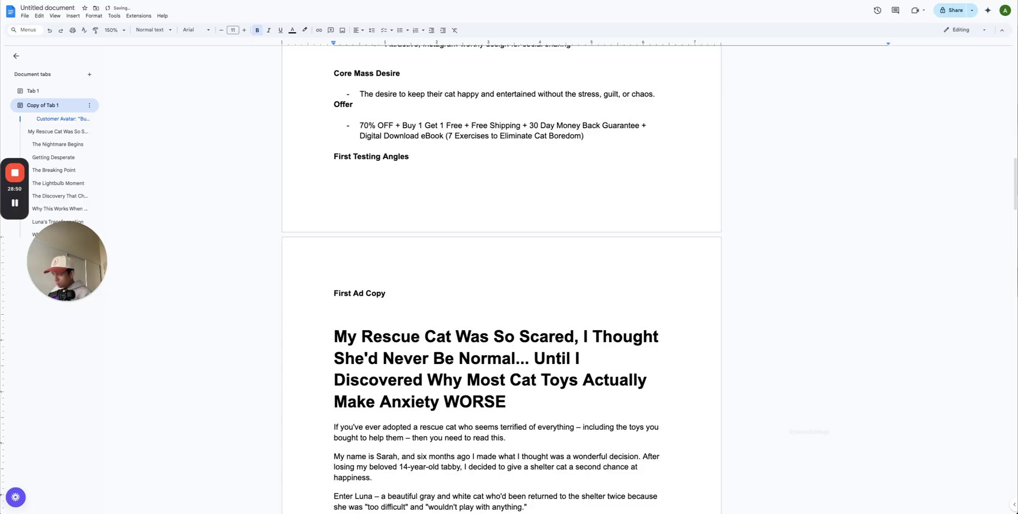
text(/ Advertorial)
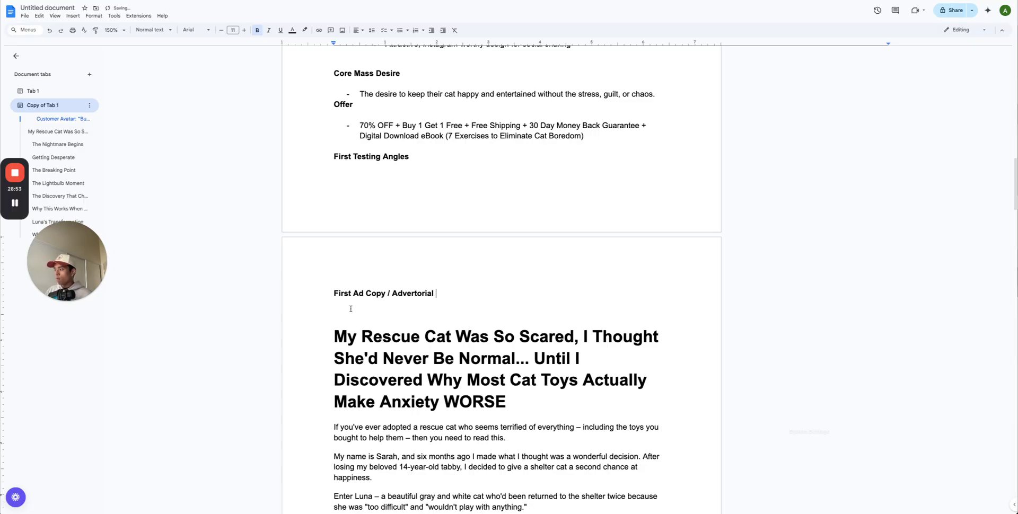
key(Delete)
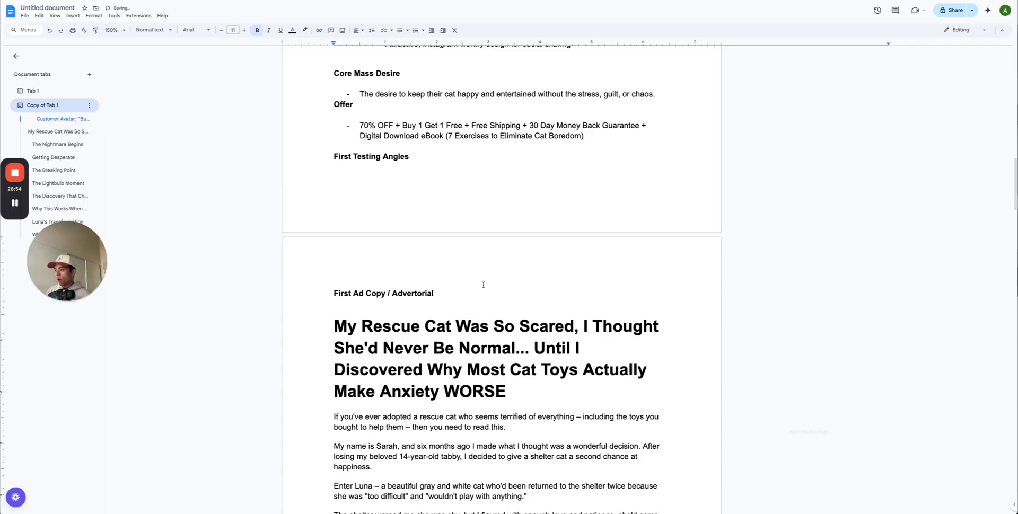
Add a blank line under the "First Testing Angles" heading
scroll(483, 284, down, 1)
click(421, 139)
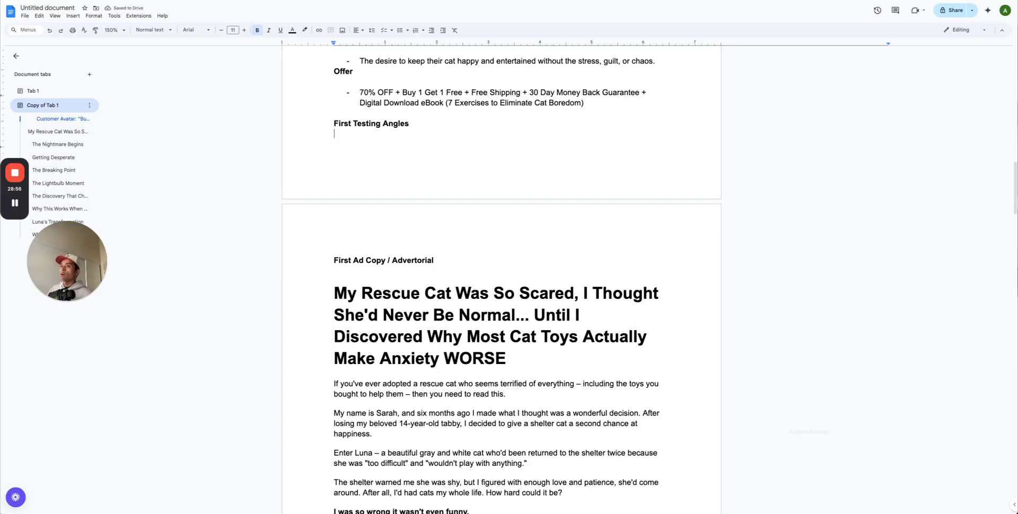
key(Return)
Return to the Claude chat and copy the complete Angle 3 "Anxious Rescue Cat" section, from its title through the solution mechanism
key(ctrl+Tab)
scroll(373, 153, up, 13)
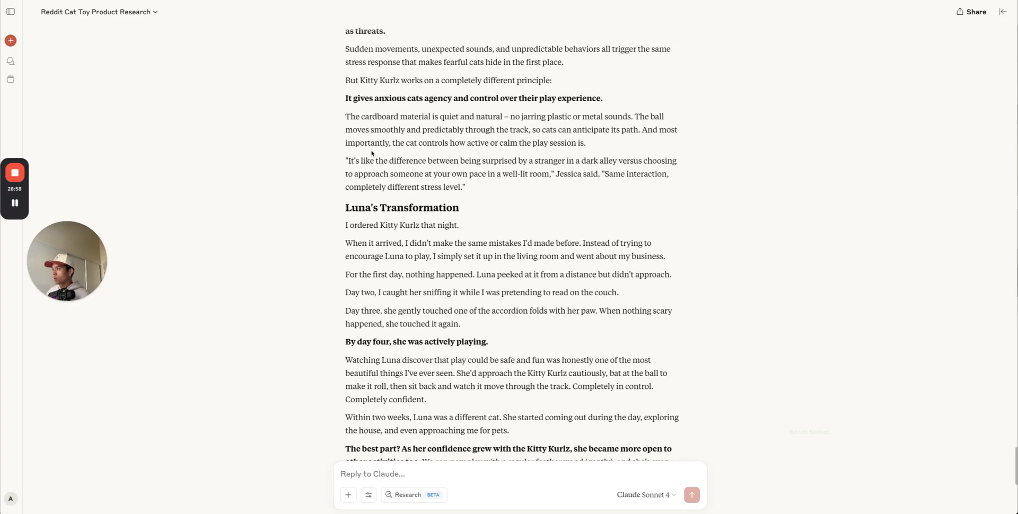
scroll(554, 133, up, 12)
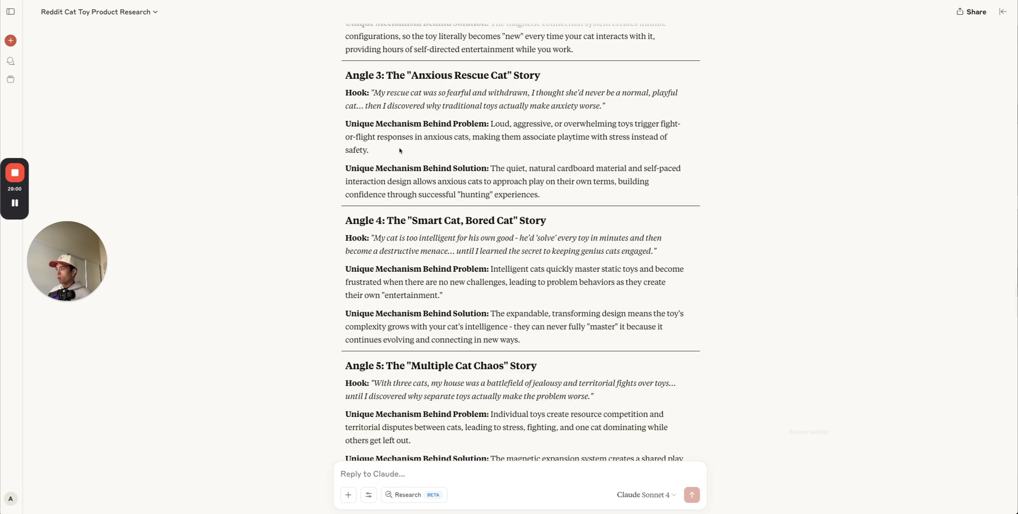
drag(546, 195, 335, 83)
key(ctrl+c)
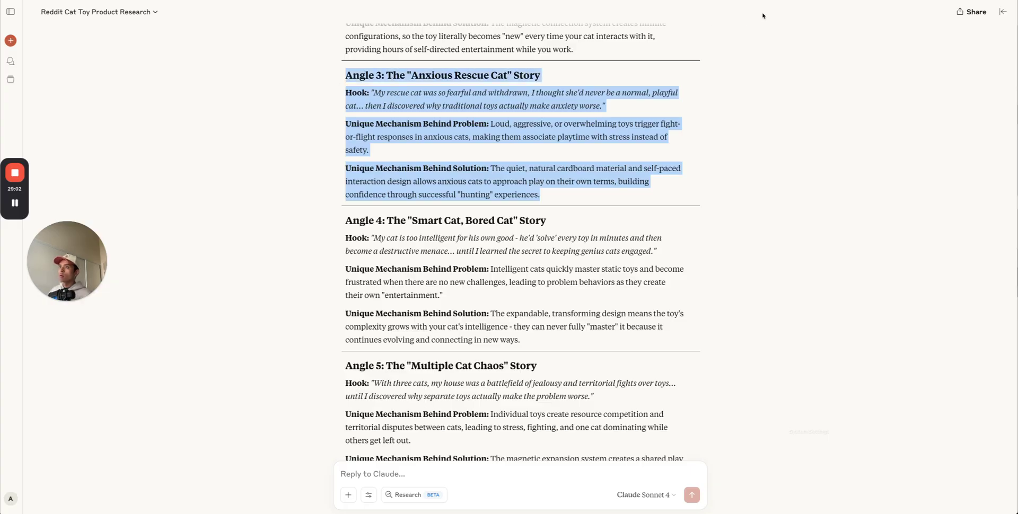
Back in the untitled document, push the "First Testing Angles" heading onto the next page and place the cursor on the blank line above the ad copy heading
key(ctrl+Tab)
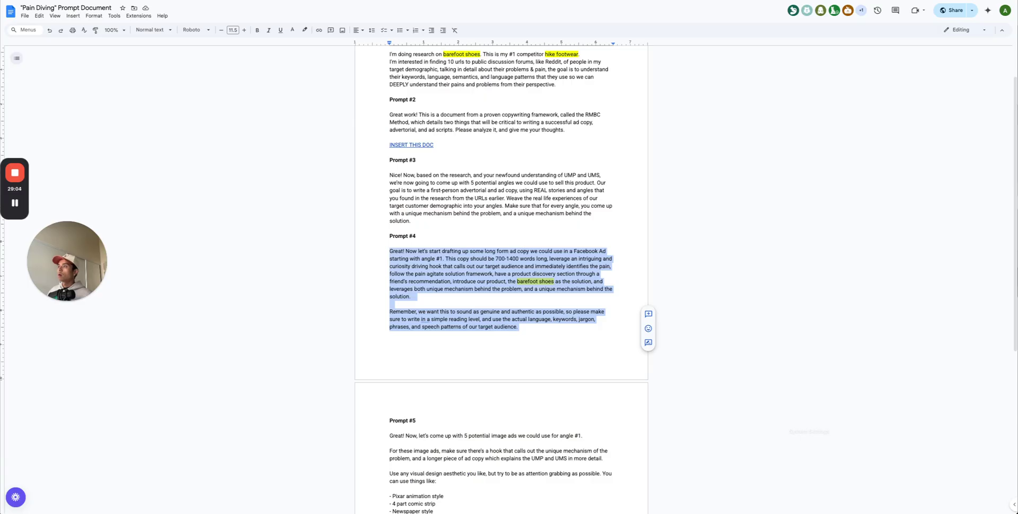
key(ctrl+Tab)
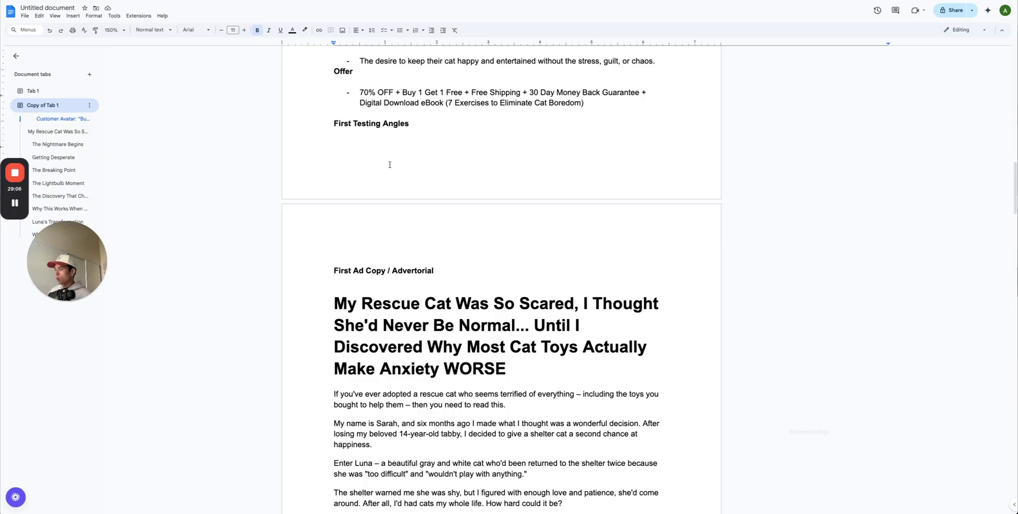
key(Up)
key(Return)
key(Return)
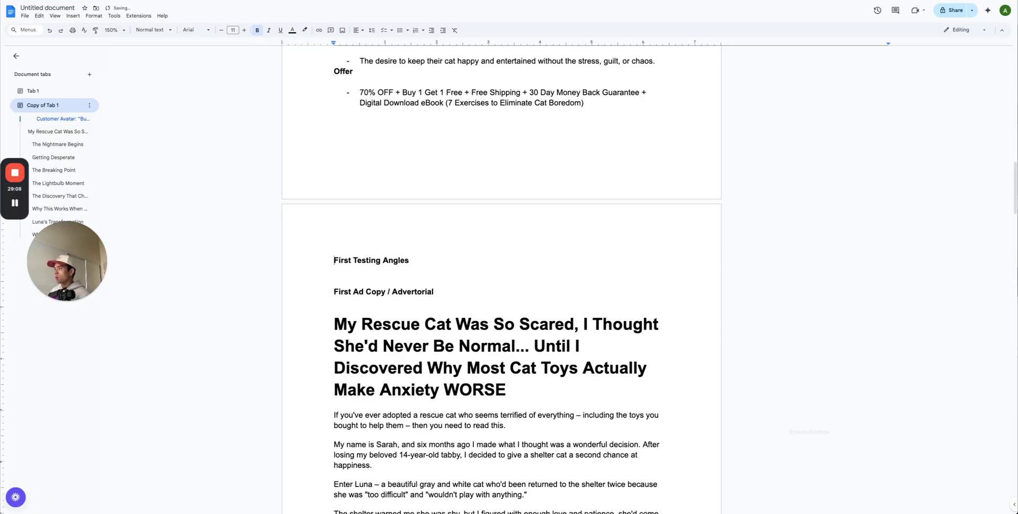
key(Down)
key(Down)
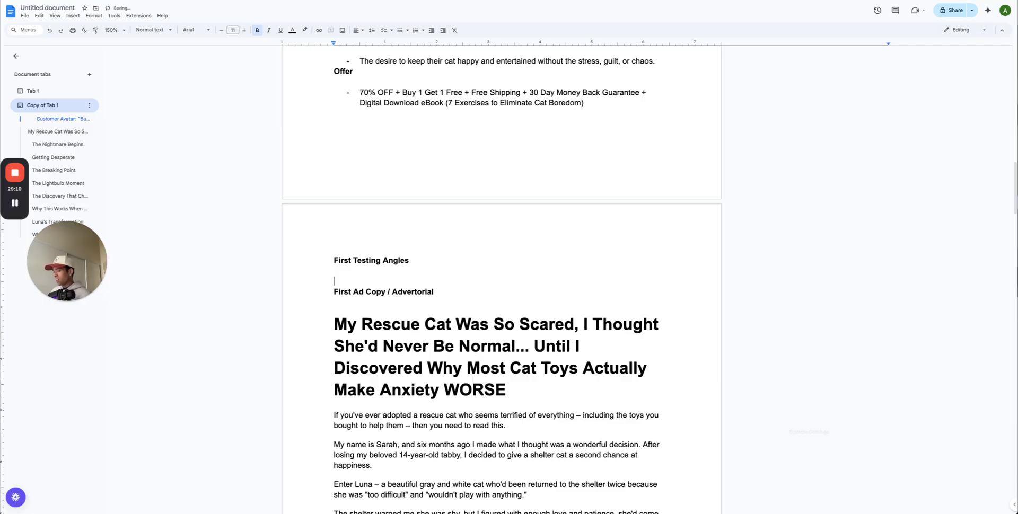
Paste Angle 3 under "First Testing Angles" with regular-weight body text and bold labels, and remove the extra blank line above it
key(ctrl+v)
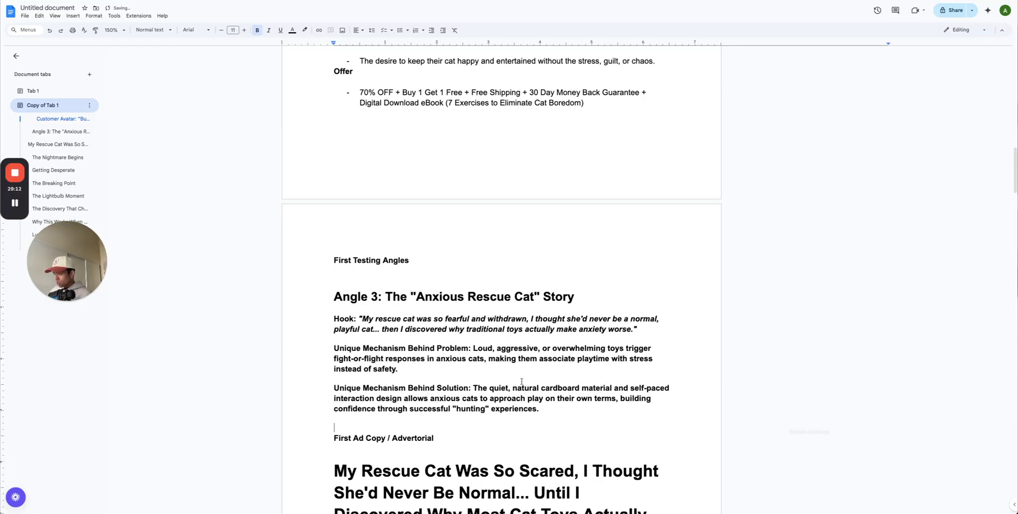
key(ctrl+z)
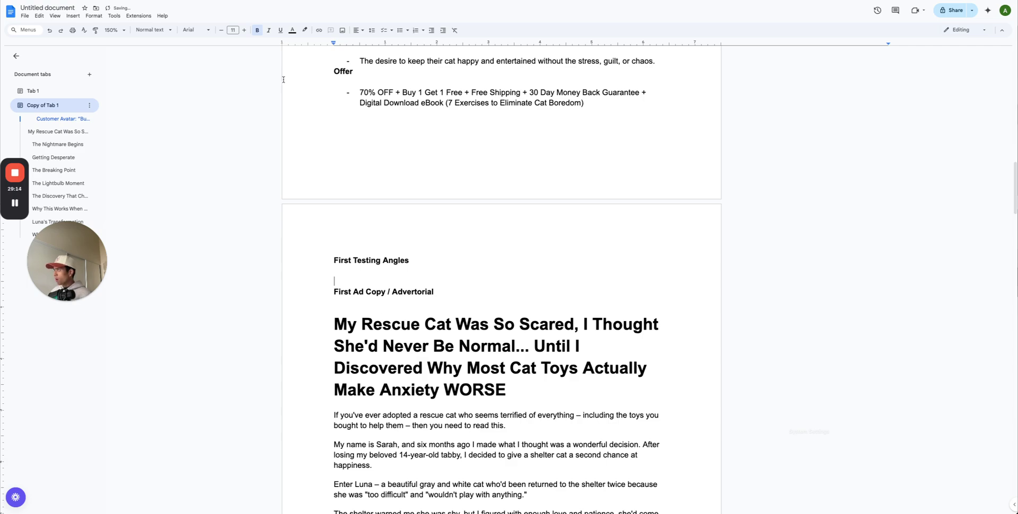
key(ctrl+v)
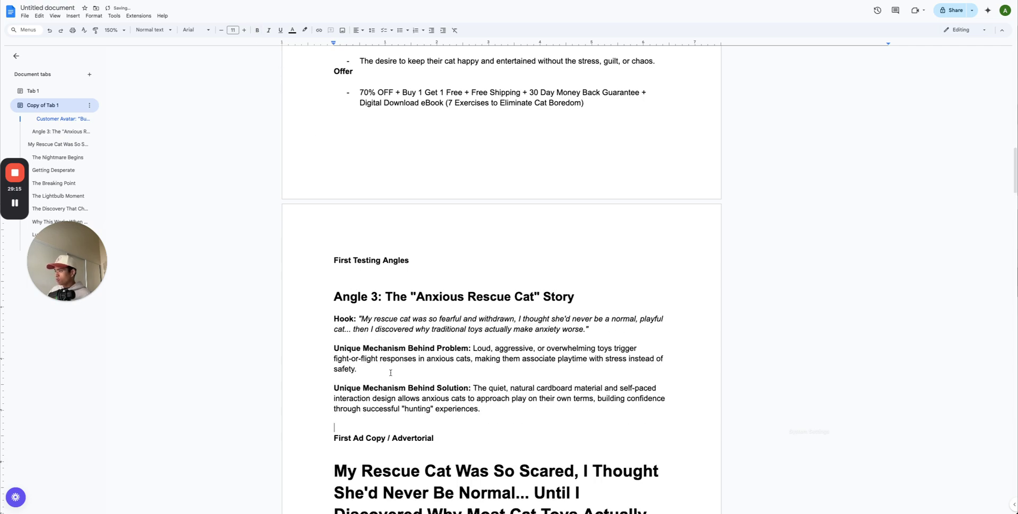
click(380, 271)
key(BackSpace)
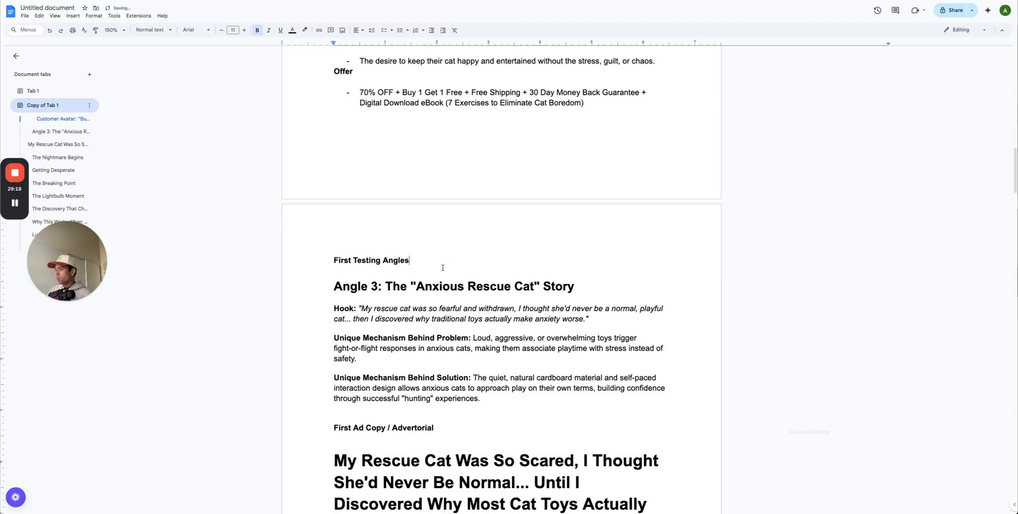
scroll(442, 268, down, 20)
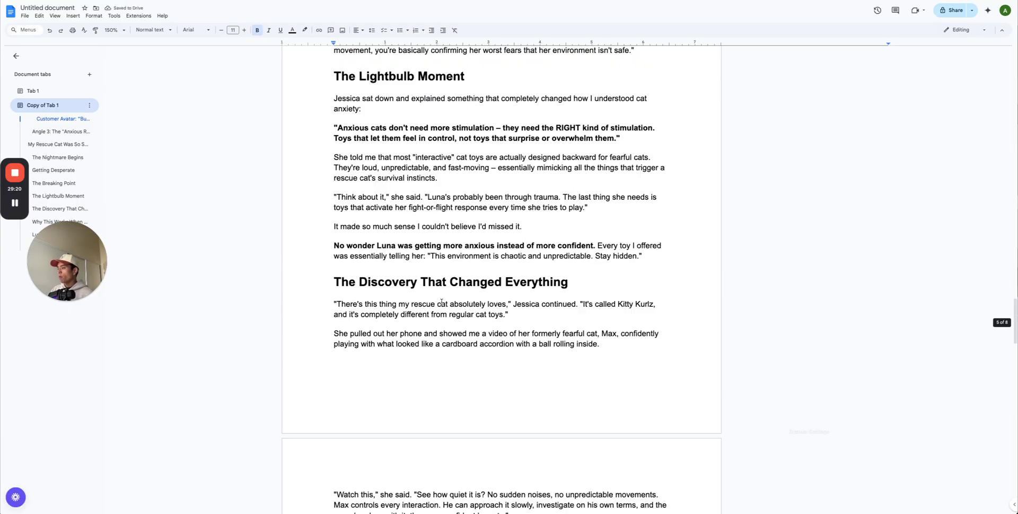
Below the closing guarantee paragraph of the ad copy, add a non-italic "Image Ad Concepts" line with an empty line beneath it
scroll(441, 302, down, 20)
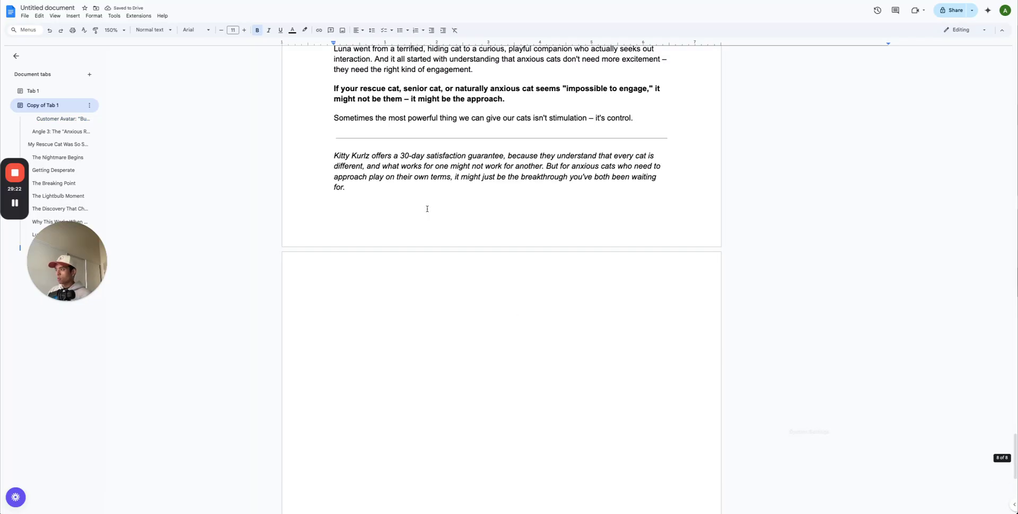
click(427, 209)
key(Return)
key(ctrl+i)
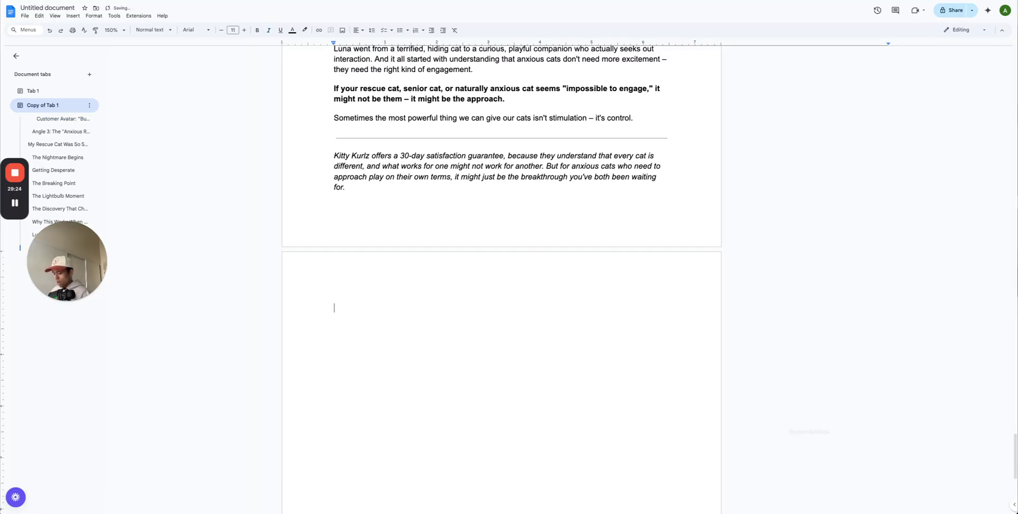
text(IMage A)
key(BackSpace)
key(BackSpace)
key(BackSpace)
key(BackSpace)
key(BackSpace)
key(BackSpace)
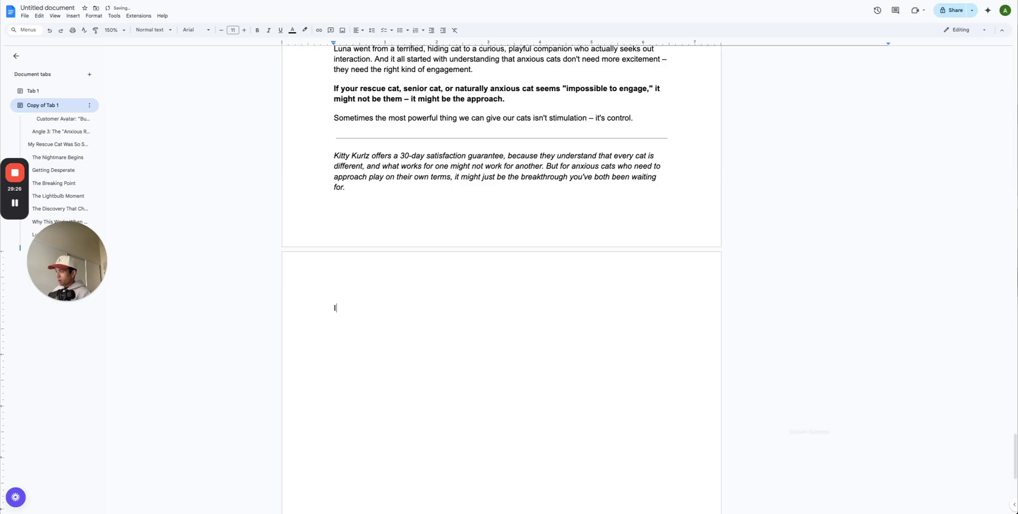
text(mage Ad  c)
key(BackSpace)
key(BackSpace)
text(C)
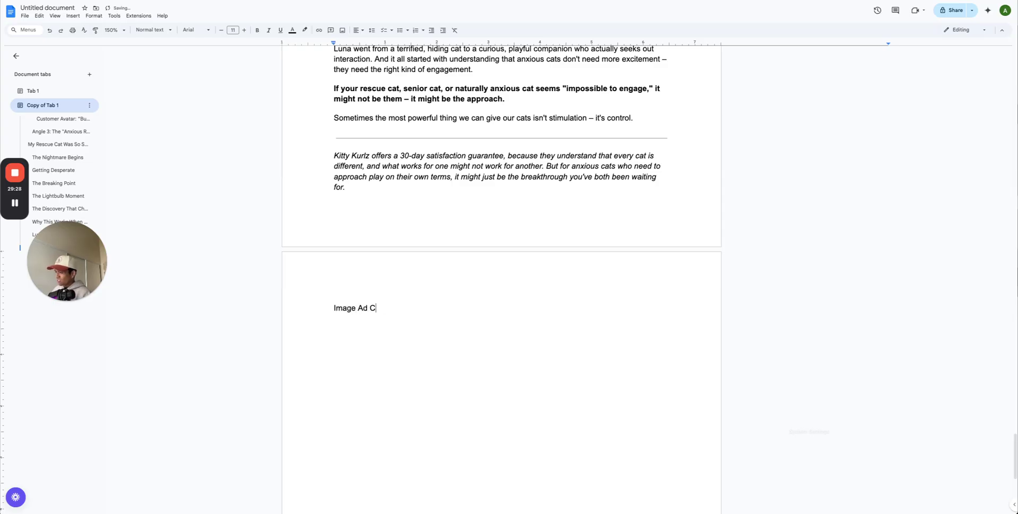
text(oncepts)
key(Return)
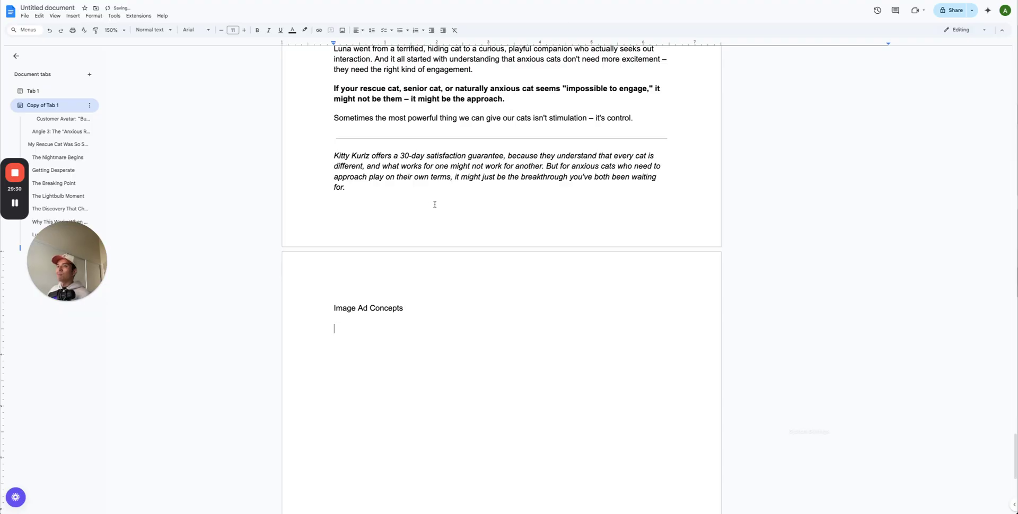
In the Claude chat, request 5 Facebook image ad concepts leveraging this angle, using real authentic customer language and easily generated with ChatGPT
key(ctrl+Tab)
scroll(418, 404, down, 10)
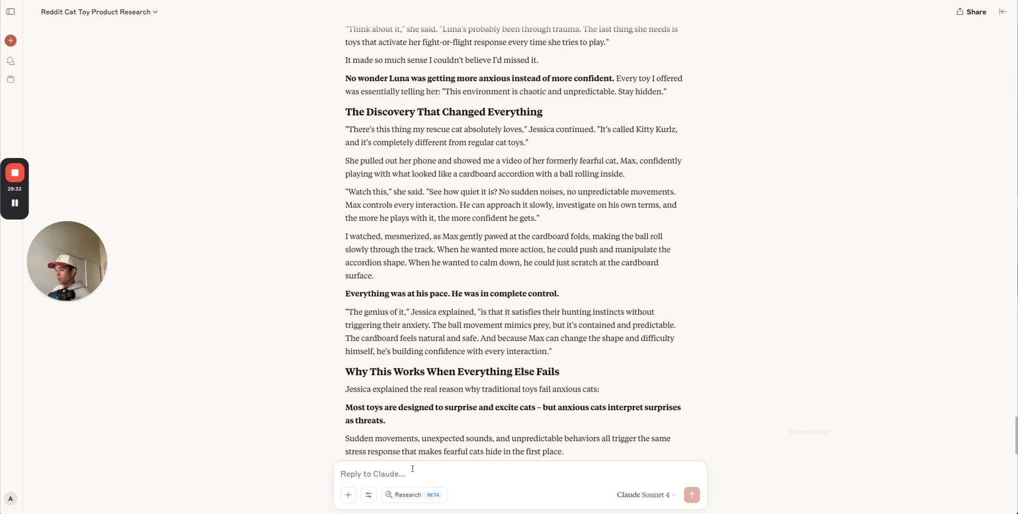
click(412, 471)
text(Please come up wi)
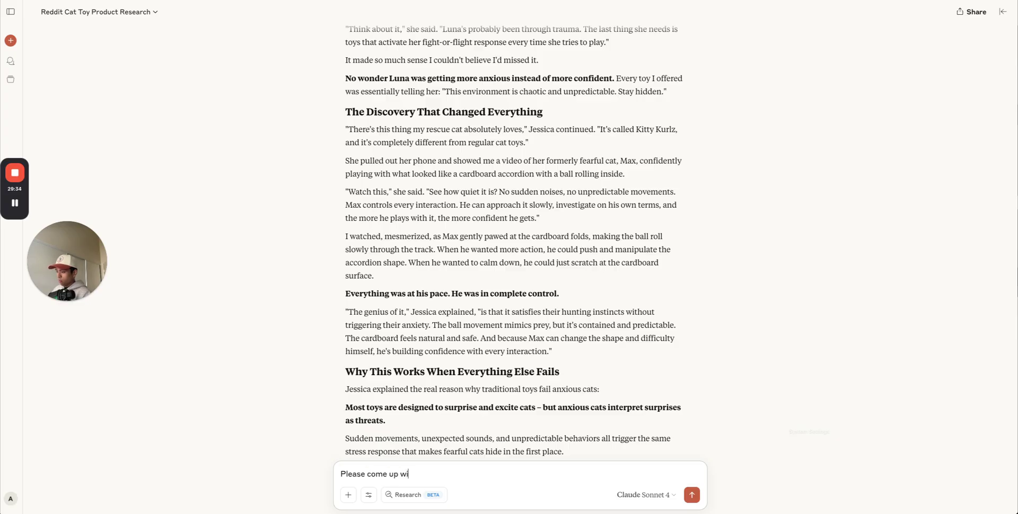
text(th 5 image ad concep)
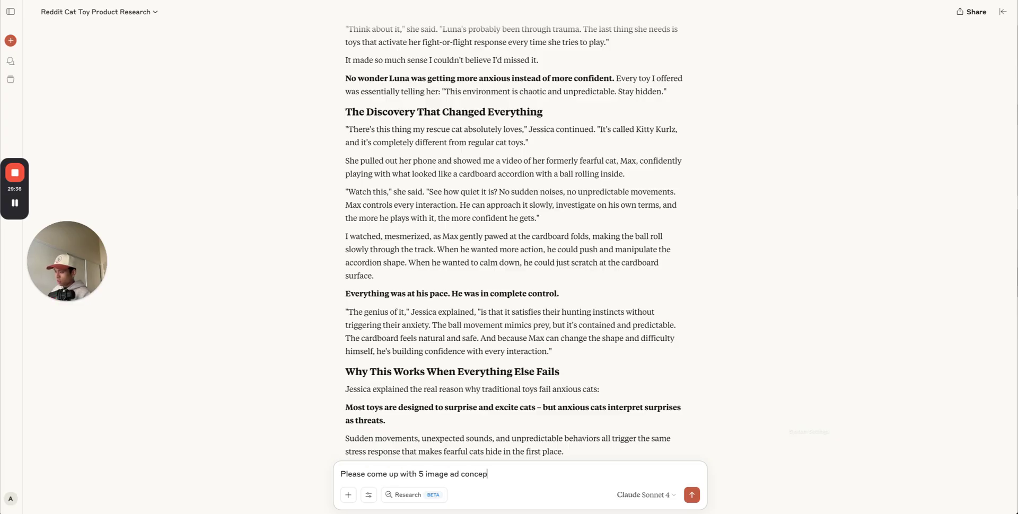
text(ts we could use to )
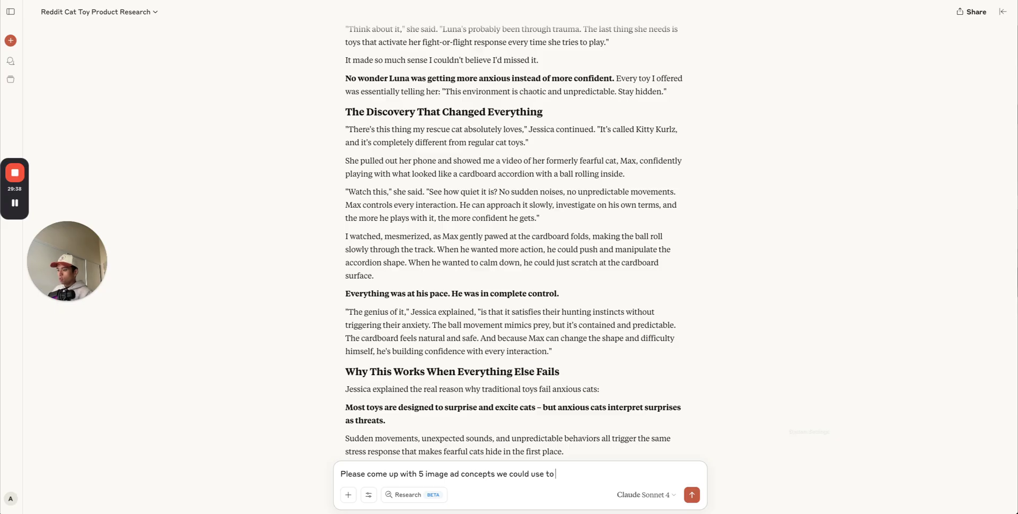
text(leverage t)
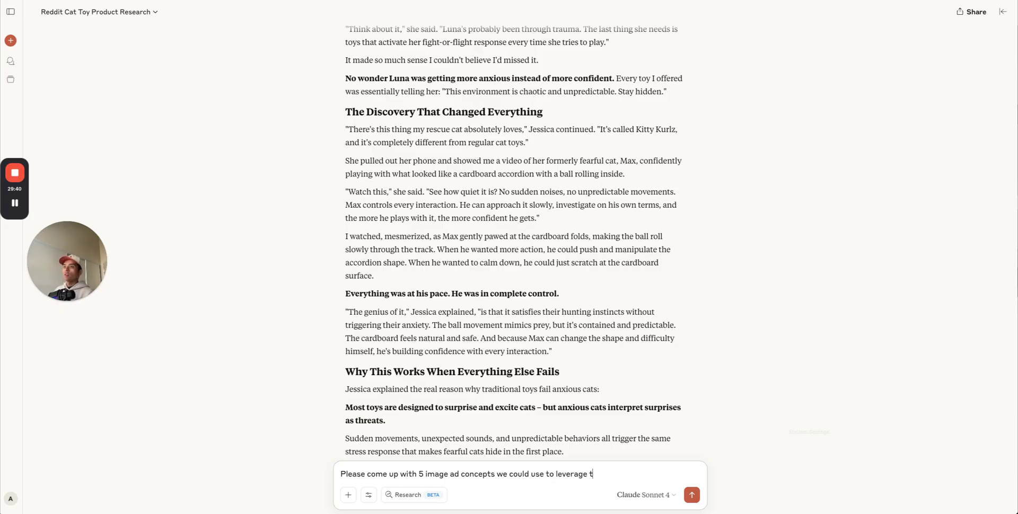
text(his angle, for a Facebo)
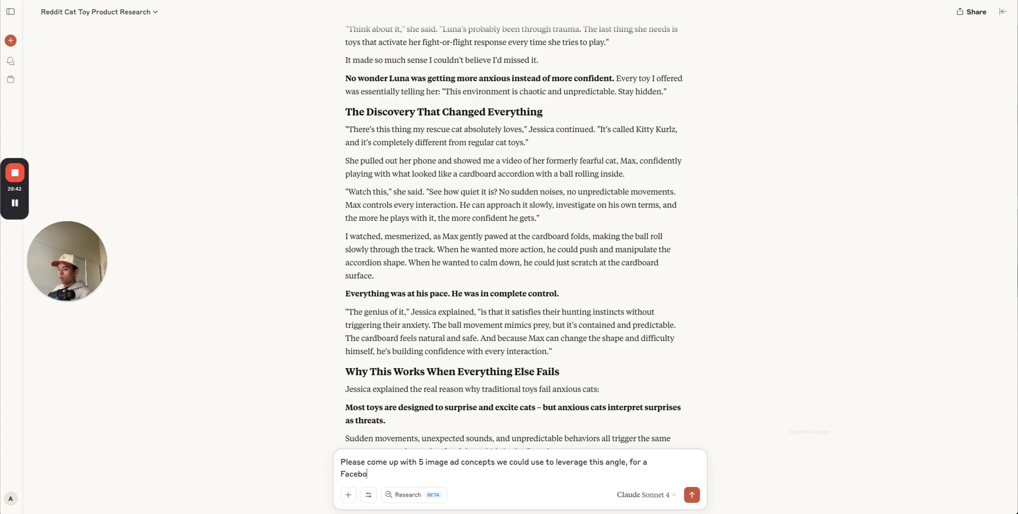
text(ok Ad, please remembe)
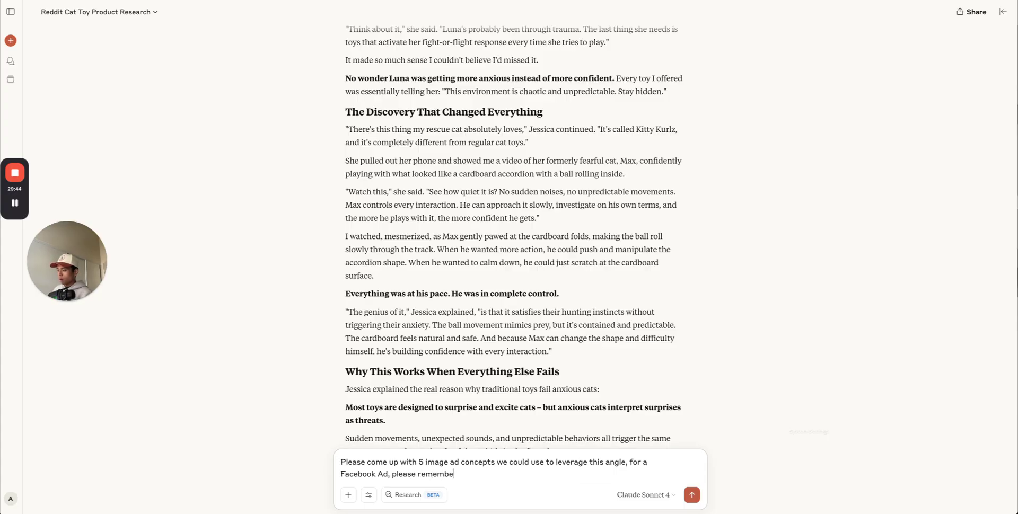
text(r to use )
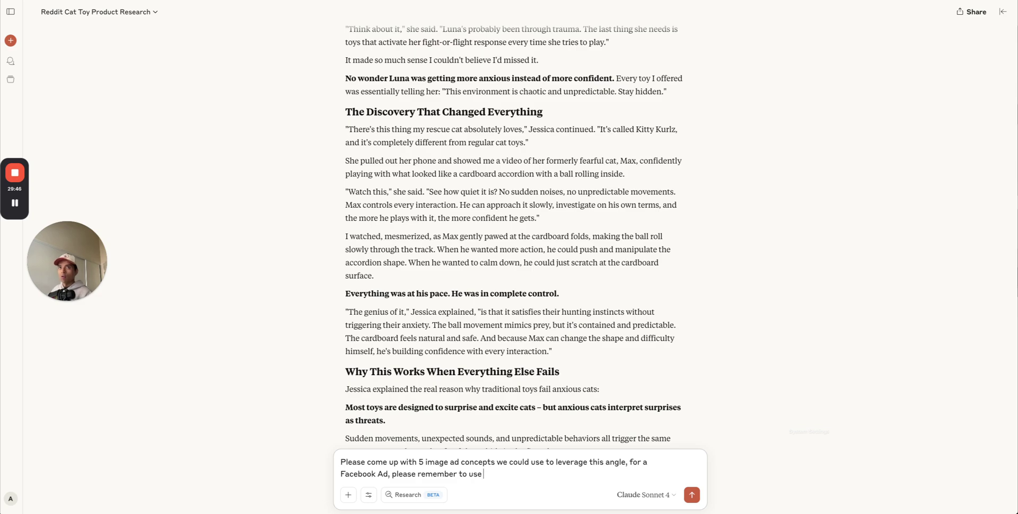
text(real authentic customer l)
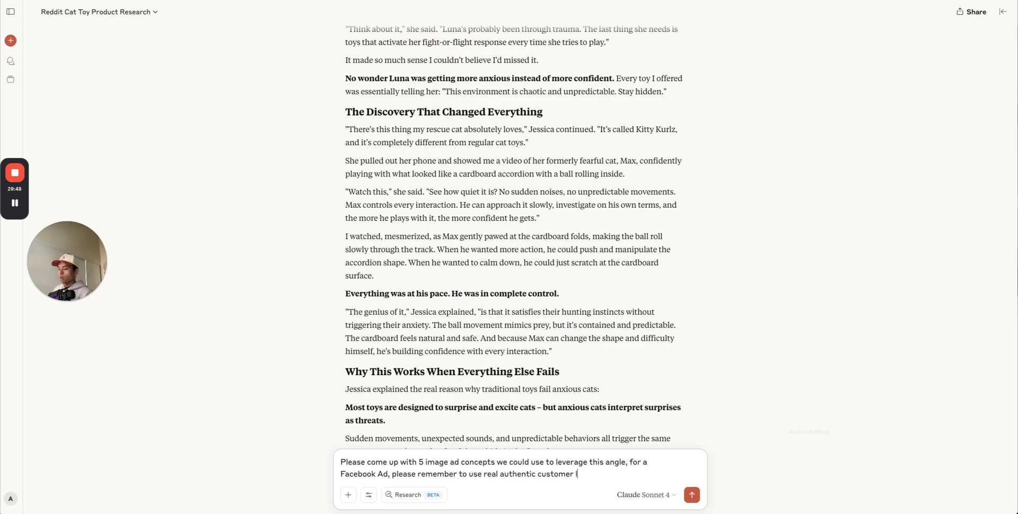
text(anguage, and come up)
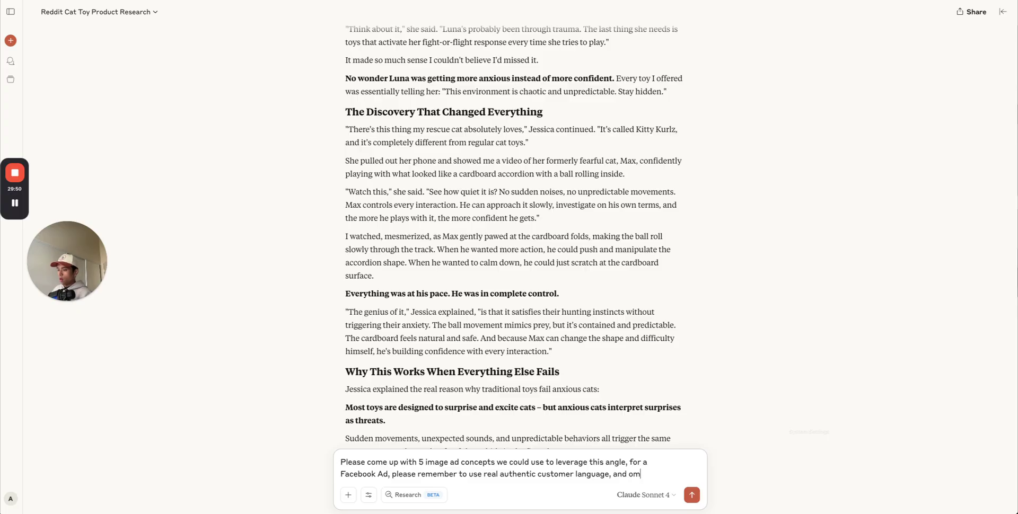
text( wi)
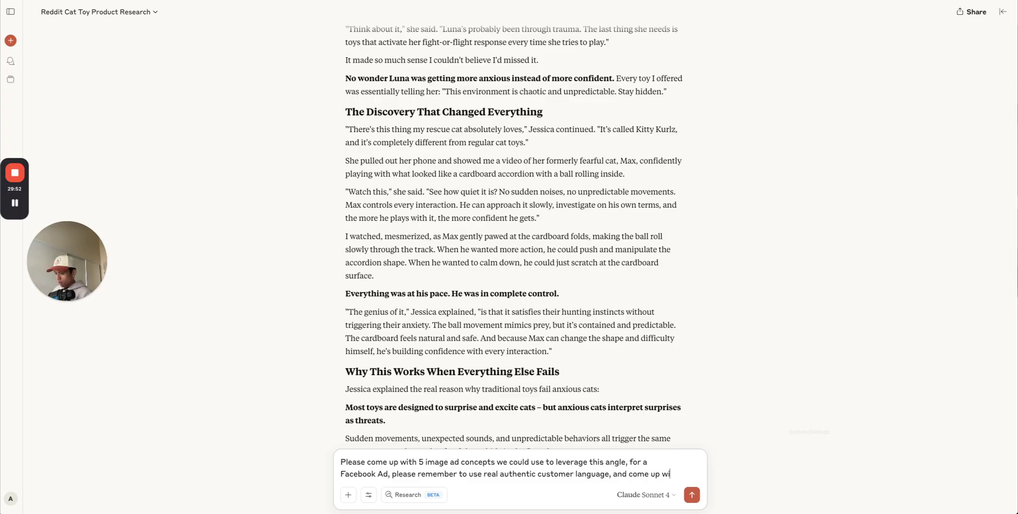
text(th things we could e)
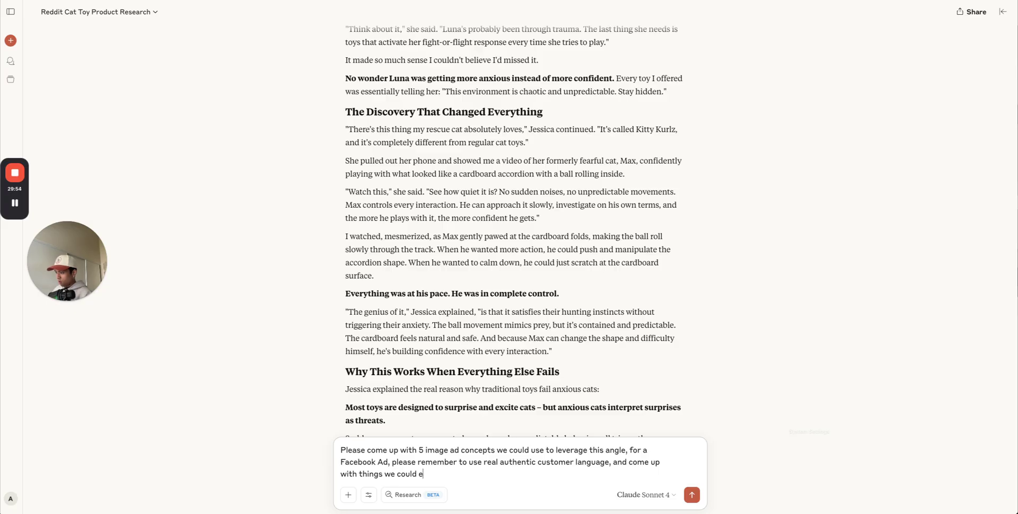
text(asily generate with ChatGPT)
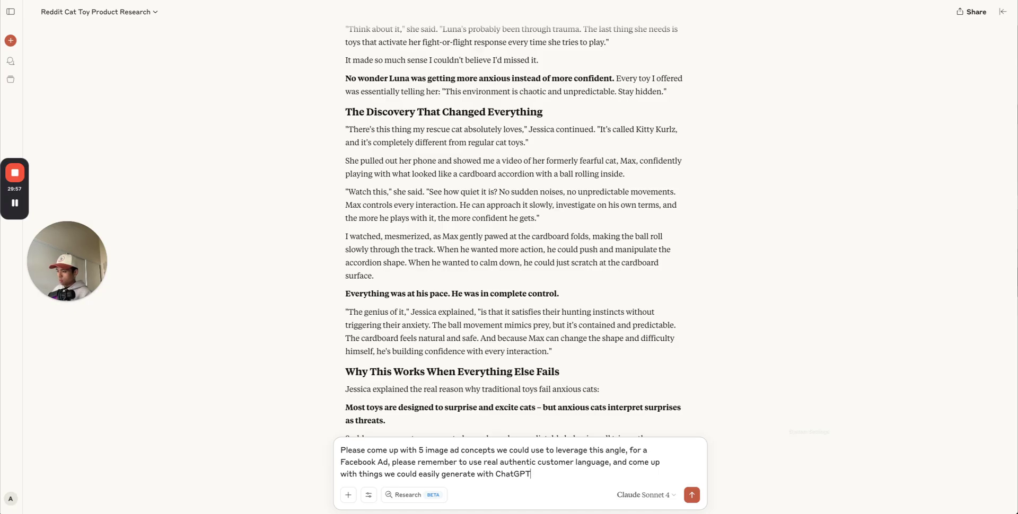
key(Return)
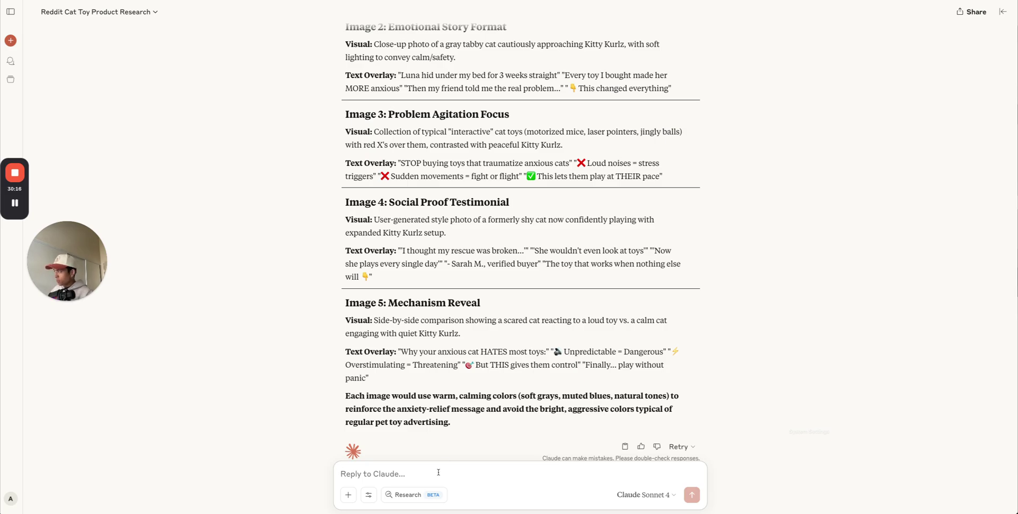
Ask Claude to generate the 5 actual ChatGPT prompts it would use to bring these all to life
text(Generate the 5 actu)
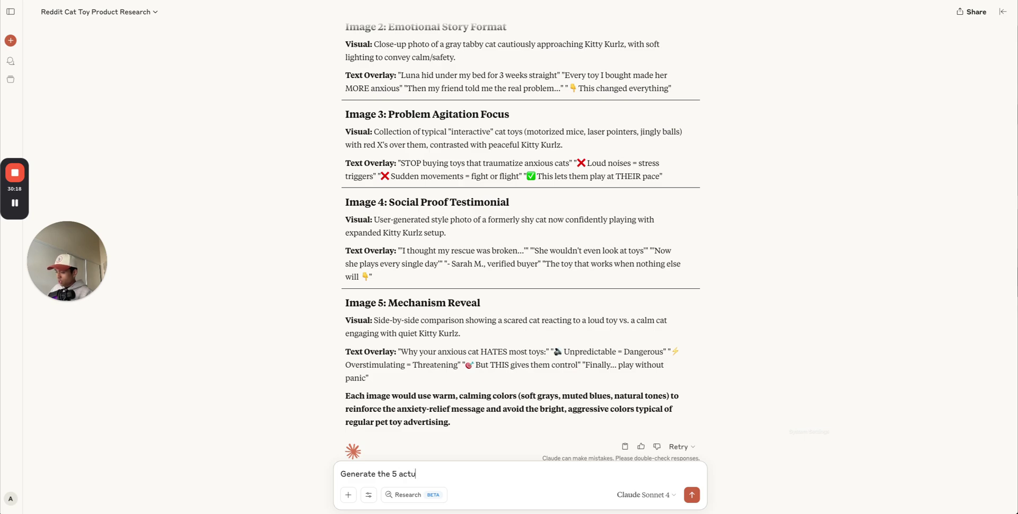
text(al ChatGPT prompts )
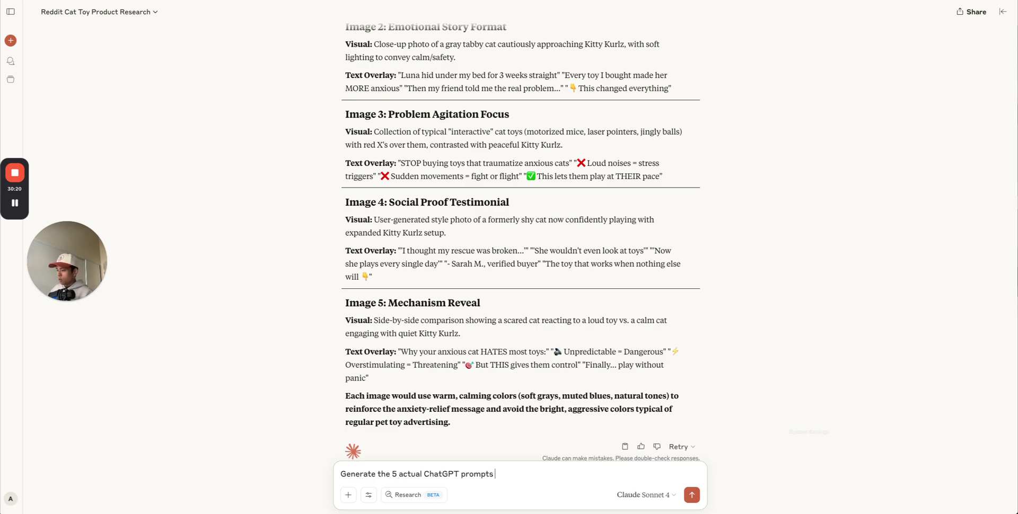
text(you would use to bring these all to life.)
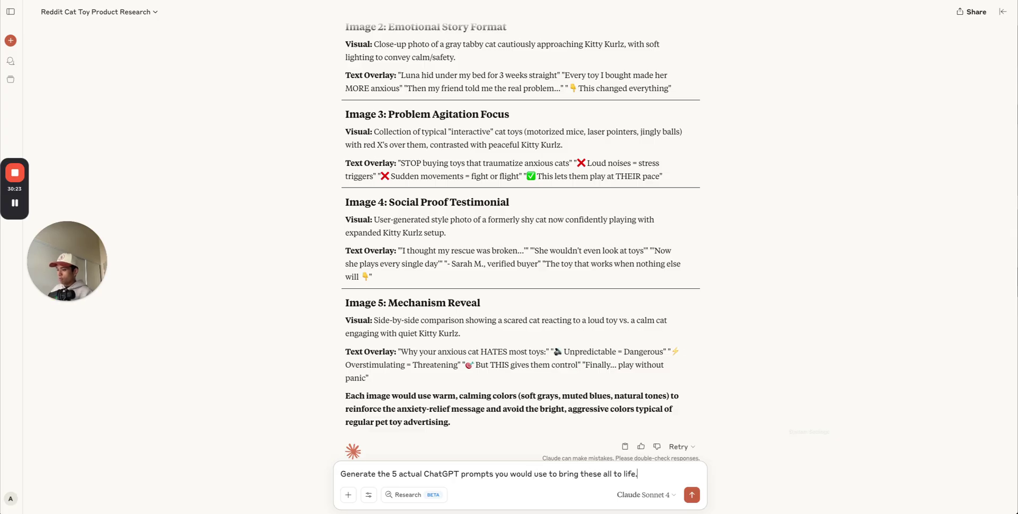
key(Return)
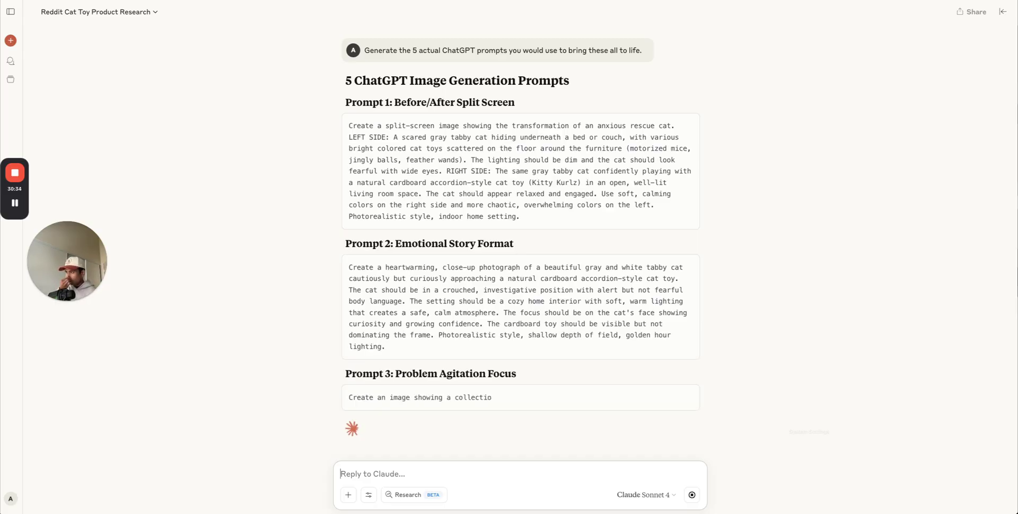
Copy Claude's image ad concepts, through the closing note about warm, calming colors
scroll(438, 155, down, 1)
scroll(438, 156, up, 10)
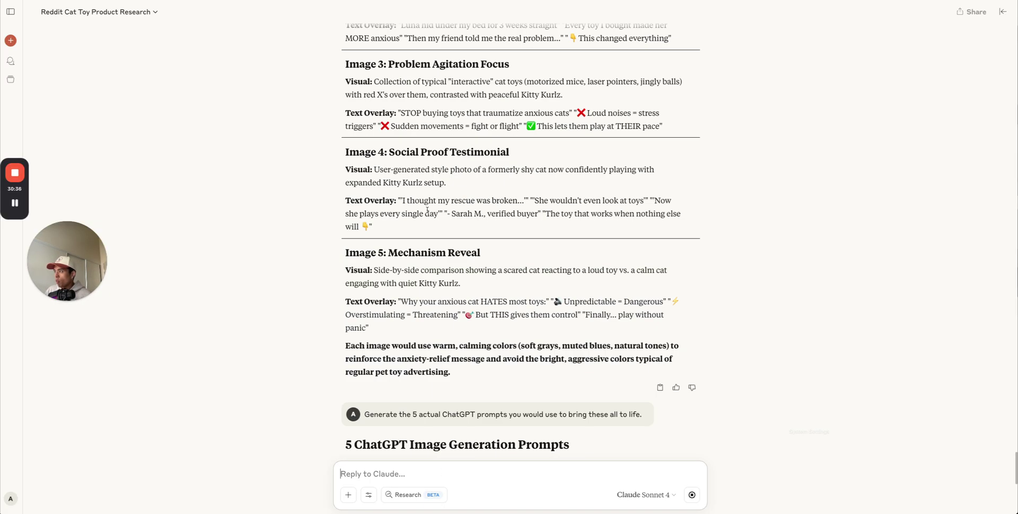
drag(346, 42, 625, 338)
key(ctrl+c)
scroll(631, 289, down, 4)
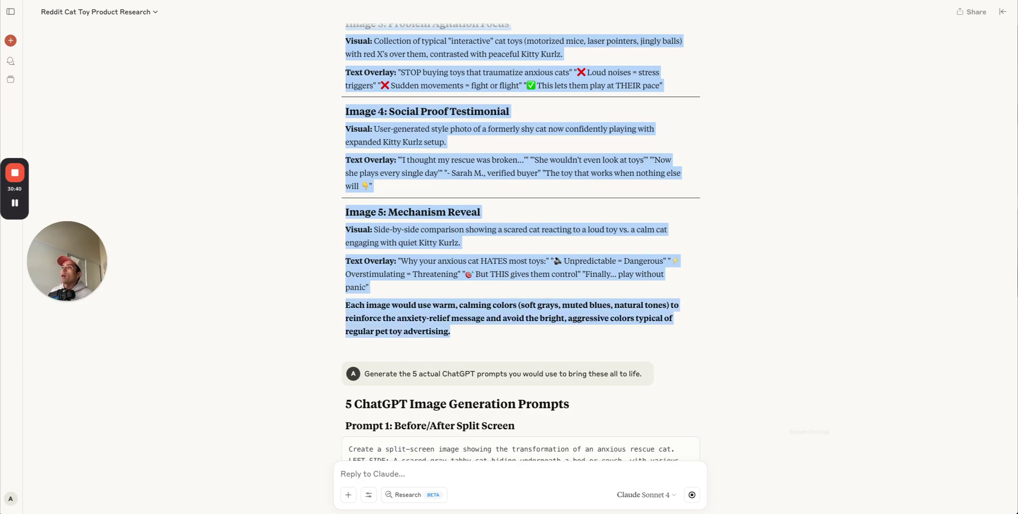
Return to the untitled document, paste the image concepts under "Image Ad Concepts" and add a blank line after them
key(alt+Tab)
key(ctrl+v)
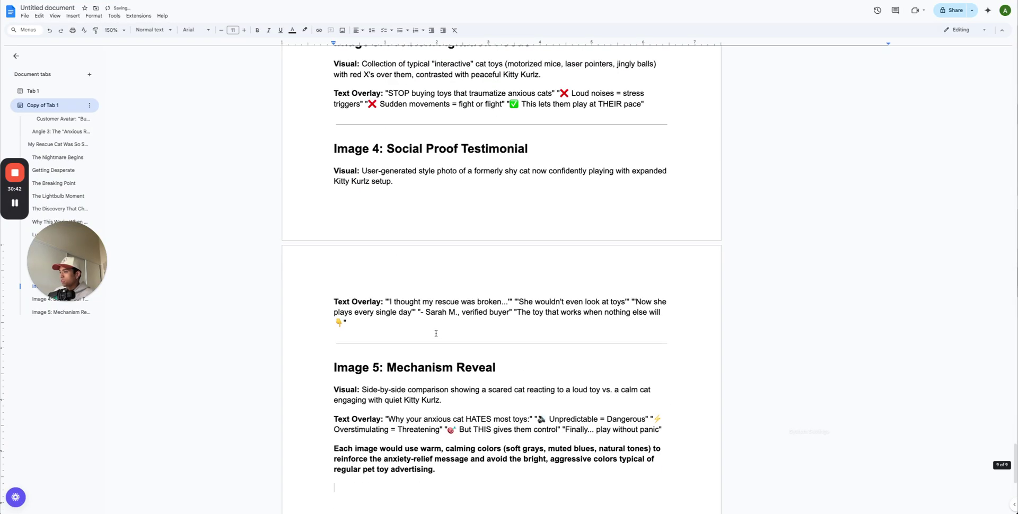
scroll(436, 334, up, 10)
scroll(435, 334, up, 3)
scroll(494, 68, down, 15)
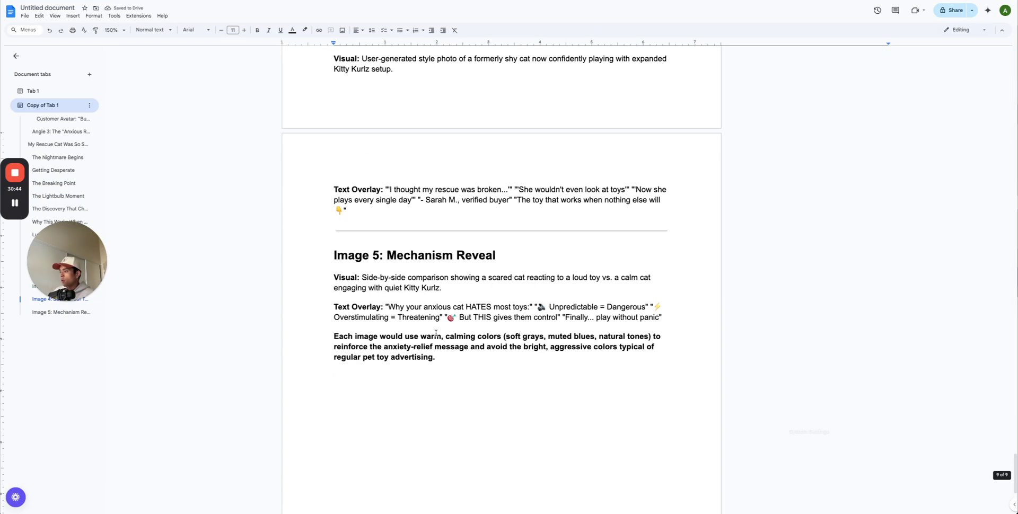
key(Return)
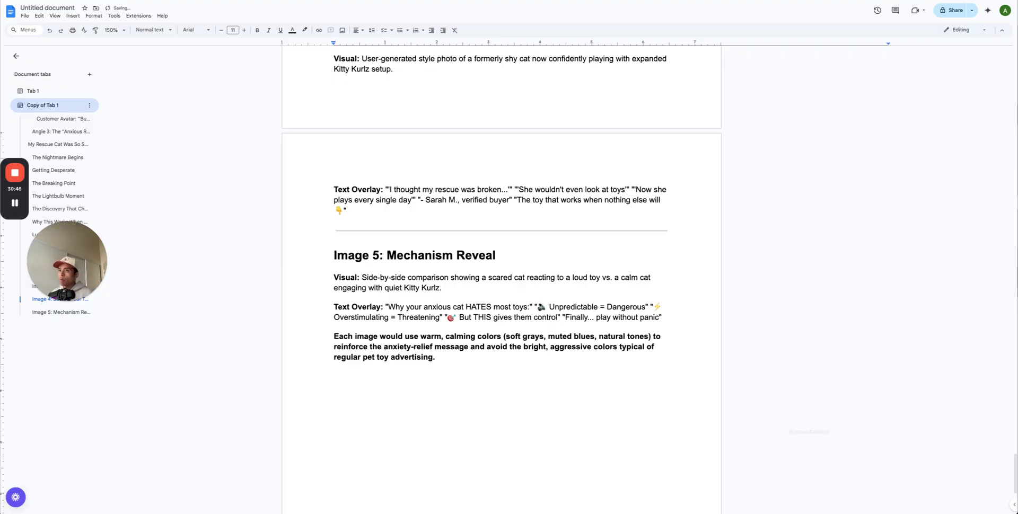
Copy Claude's full reply with the 5 ChatGPT image generation prompts and paste it into the document below the image concepts
key(alt+Tab)
scroll(631, 412, down, 10)
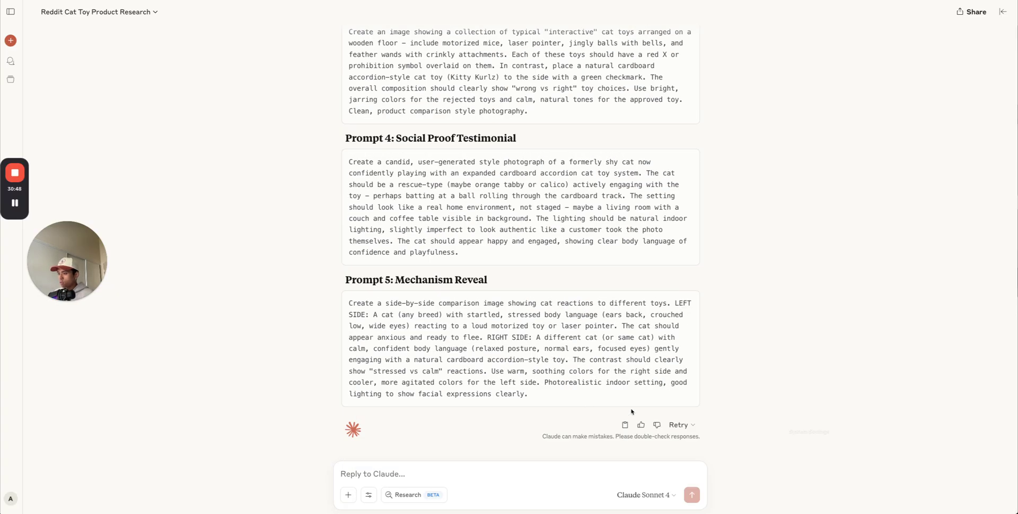
click(624, 425)
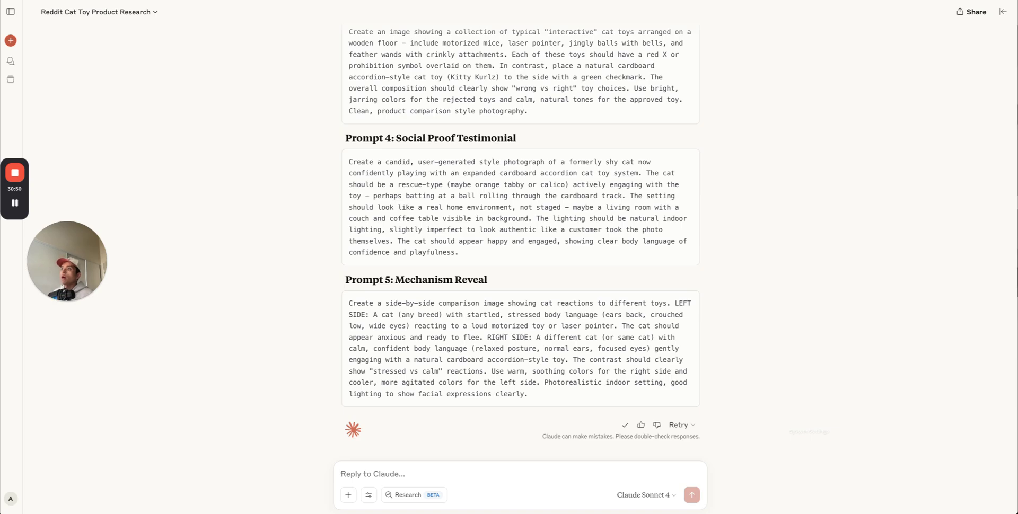
key(alt+Tab)
key(ctrl+v)
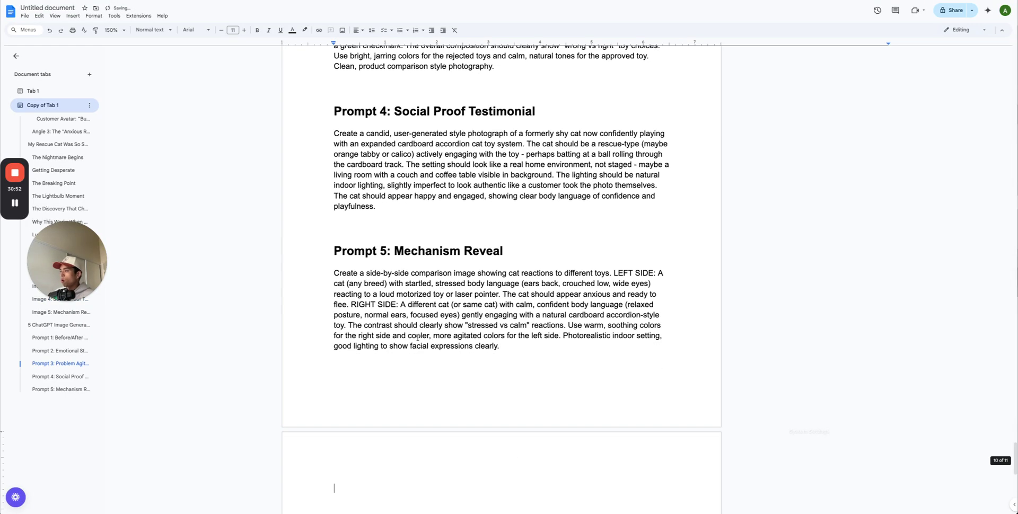
Review the document from the pasted image prompts back up to the "First Testing Angles" section
scroll(417, 337, up, 3)
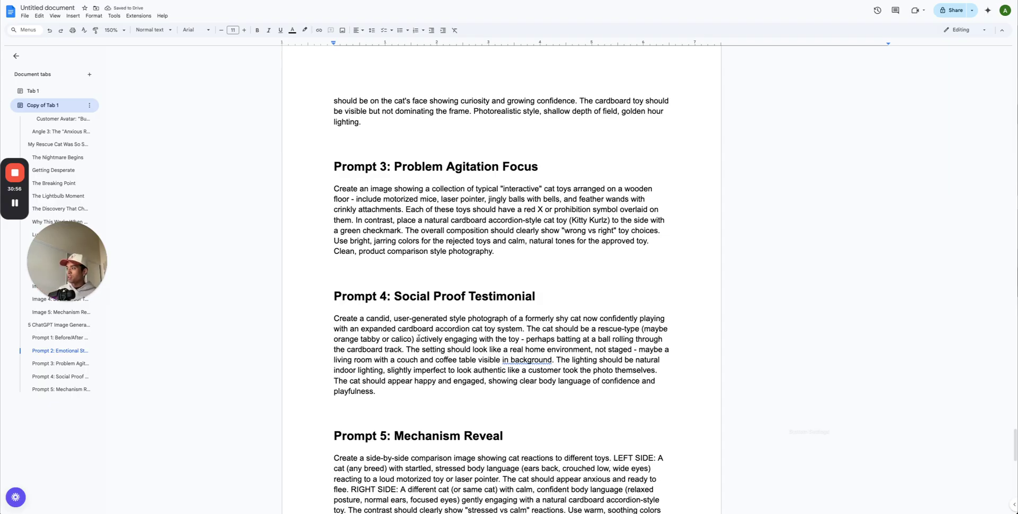
scroll(418, 337, up, 15)
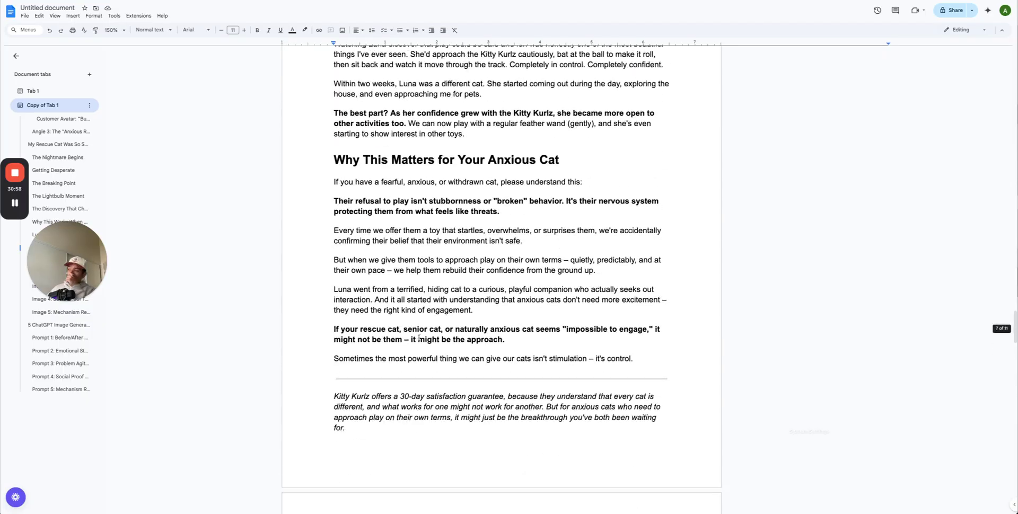
scroll(419, 338, up, 20)
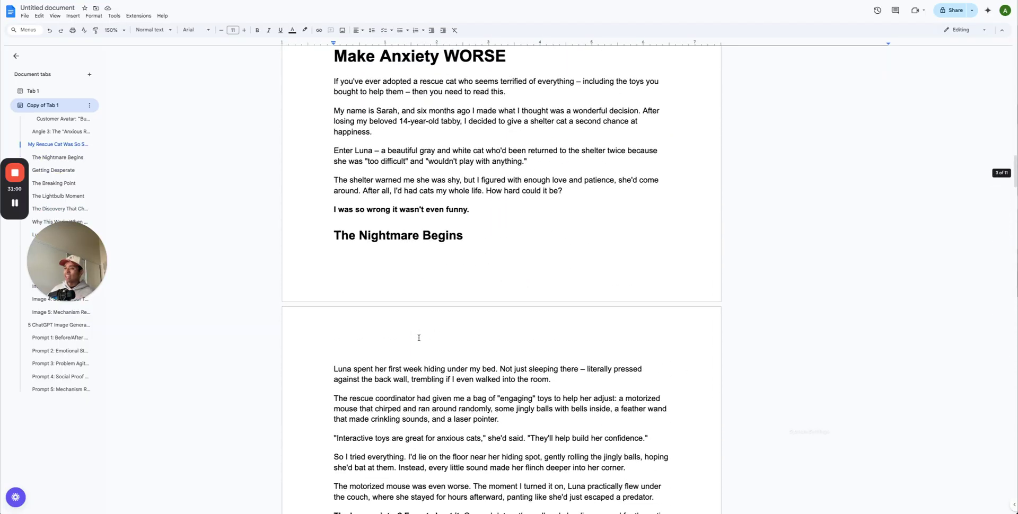
scroll(418, 338, up, 8)
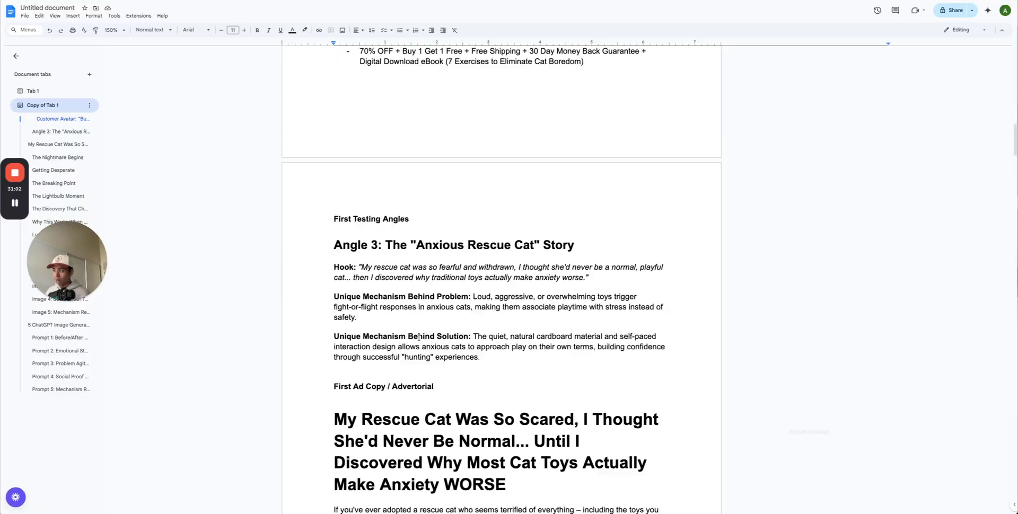
Place the cursor at the empty "Research" bullet, and create and copy a public share link for Claude's "Reddit Cat Toy Product Research" chat
scroll(419, 337, up, 10)
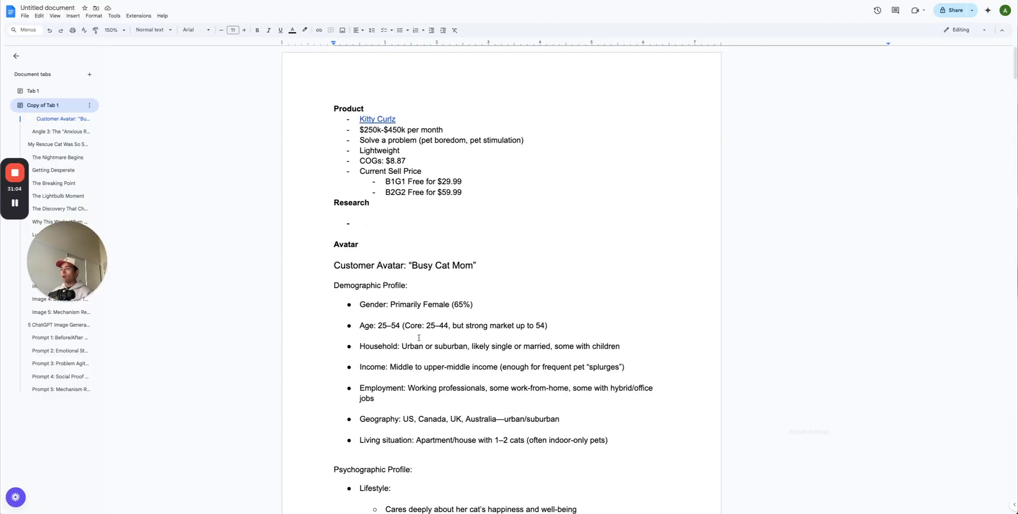
click(376, 222)
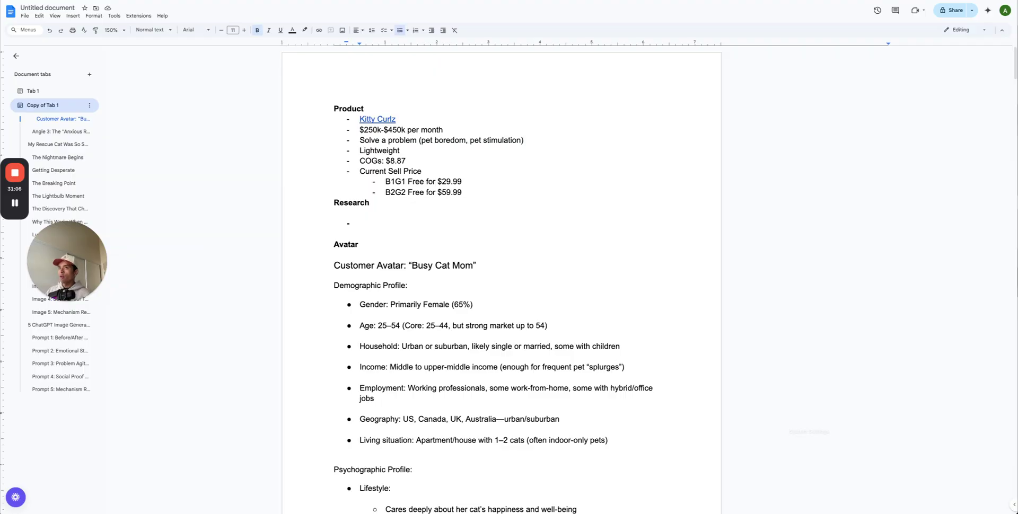
key(ctrl+Tab)
scroll(675, 81, up, 20)
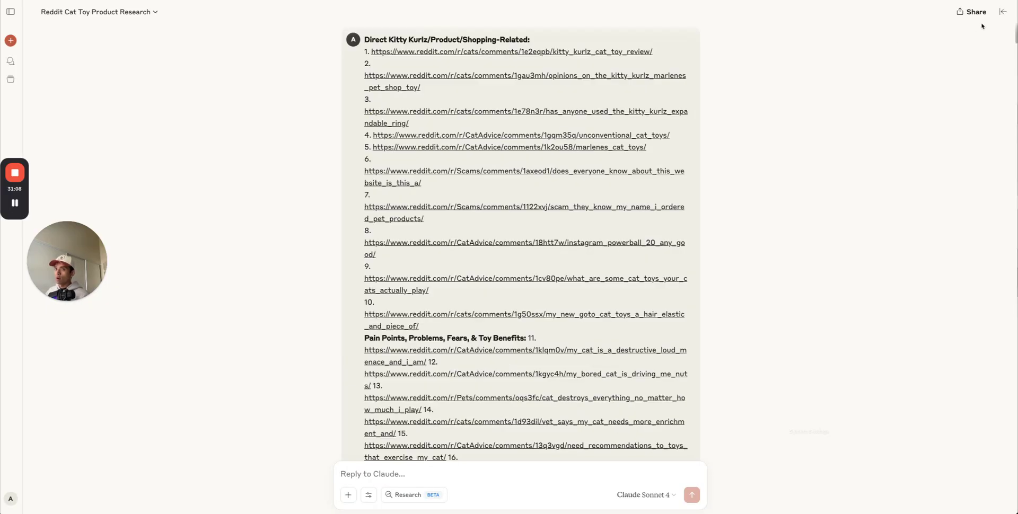
click(964, 15)
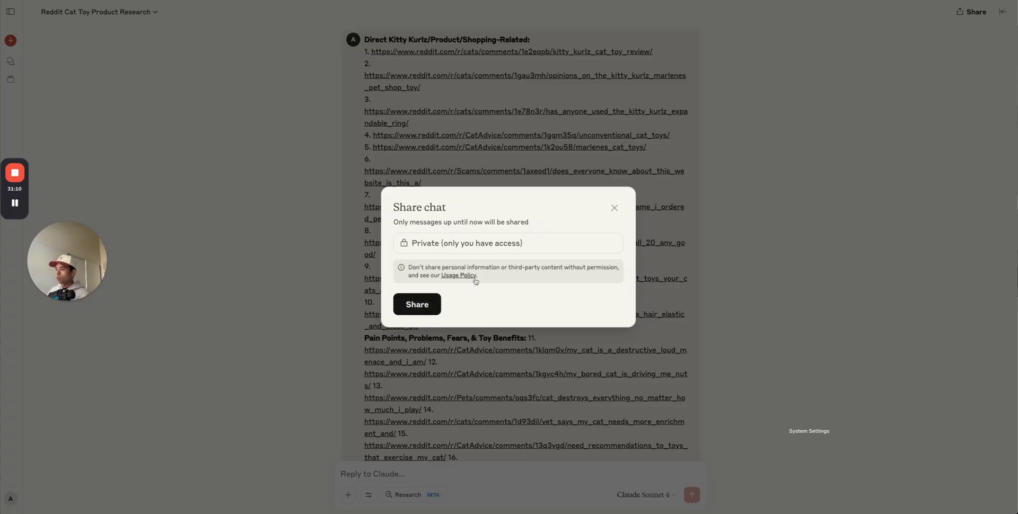
click(427, 301)
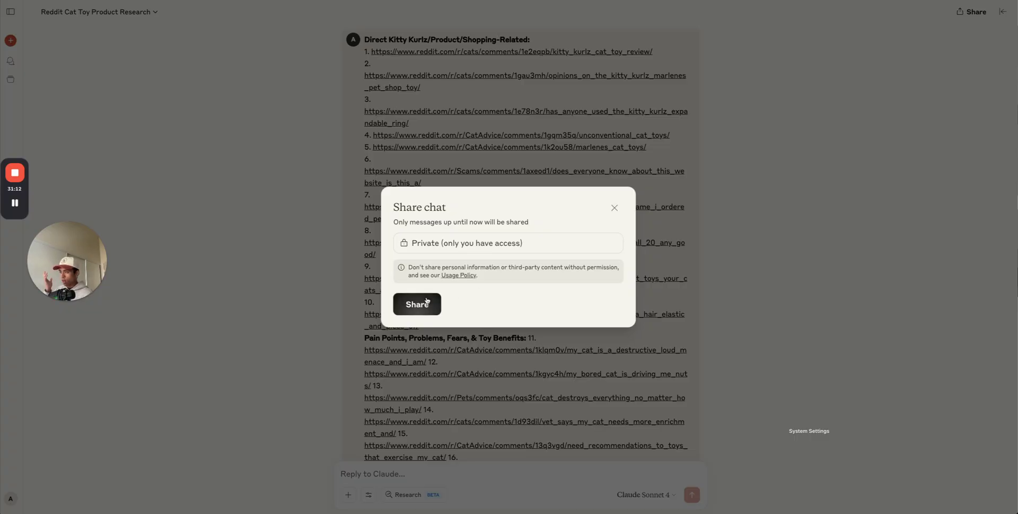
click(427, 307)
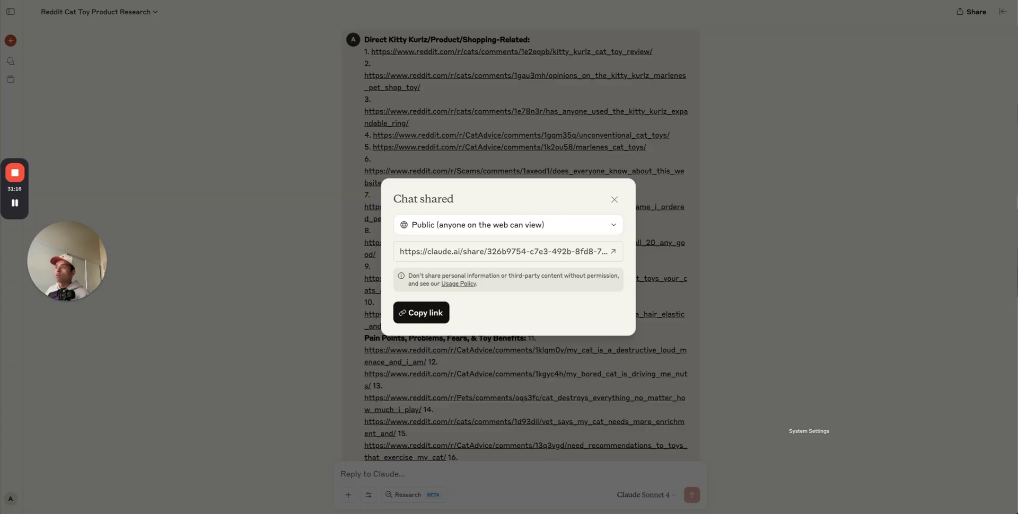
Return to the untitled document and paste the Claude chat's share link as a hyperlink in the "Research" bullet
key(super+Tab)
key(super+v)
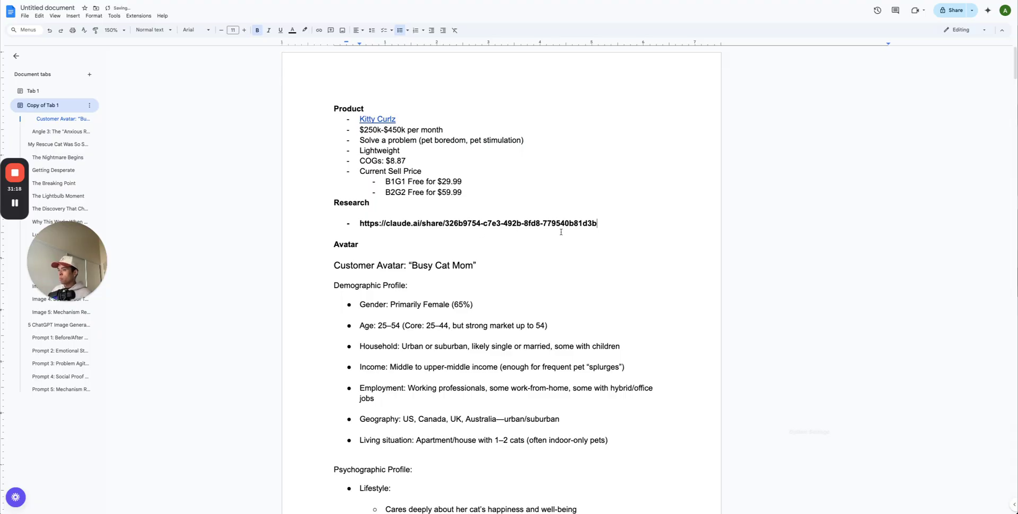
drag(598, 223, 360, 223)
click(412, 212)
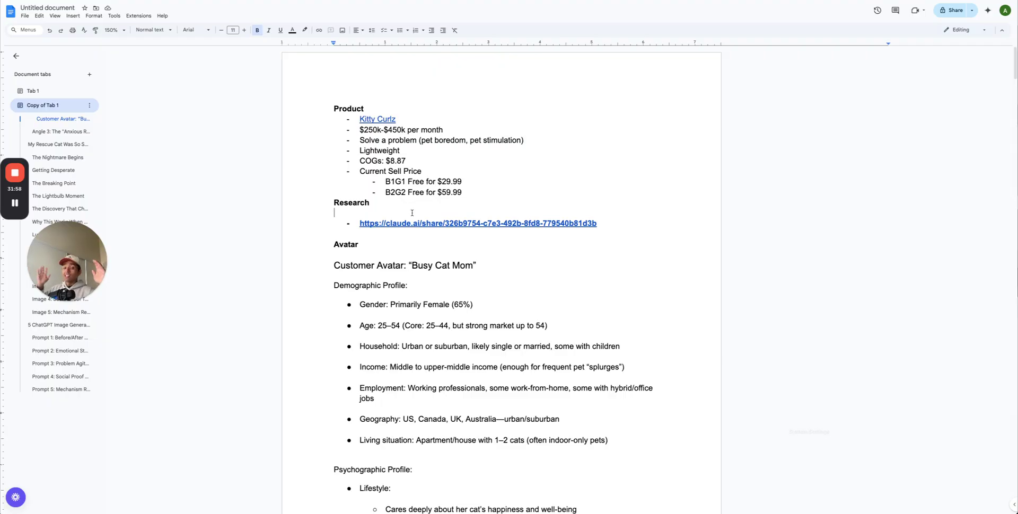
Review the document from the Product section and its Kitty Curlz link through the "Busy Cat Mom" avatar to the Core Mass Desire
click(386, 120)
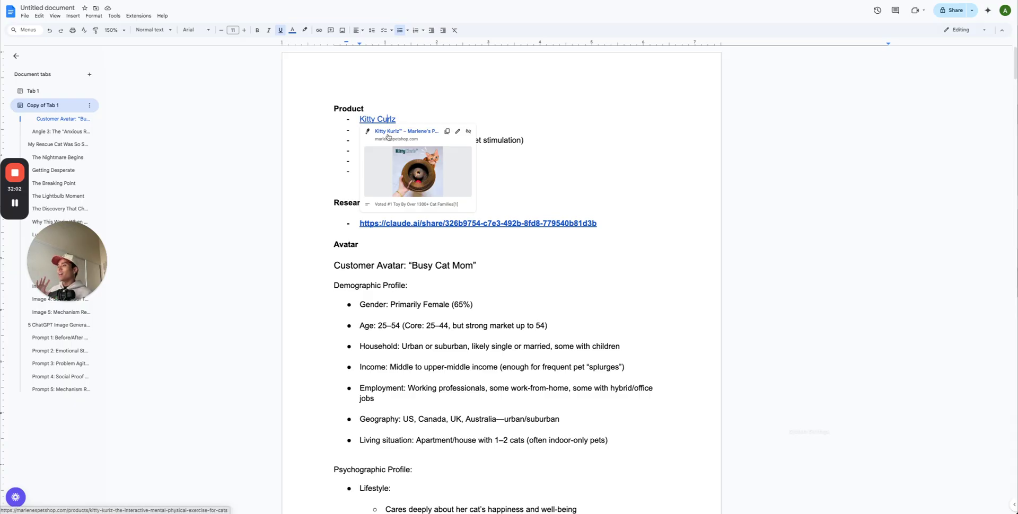
click(473, 105)
click(416, 129)
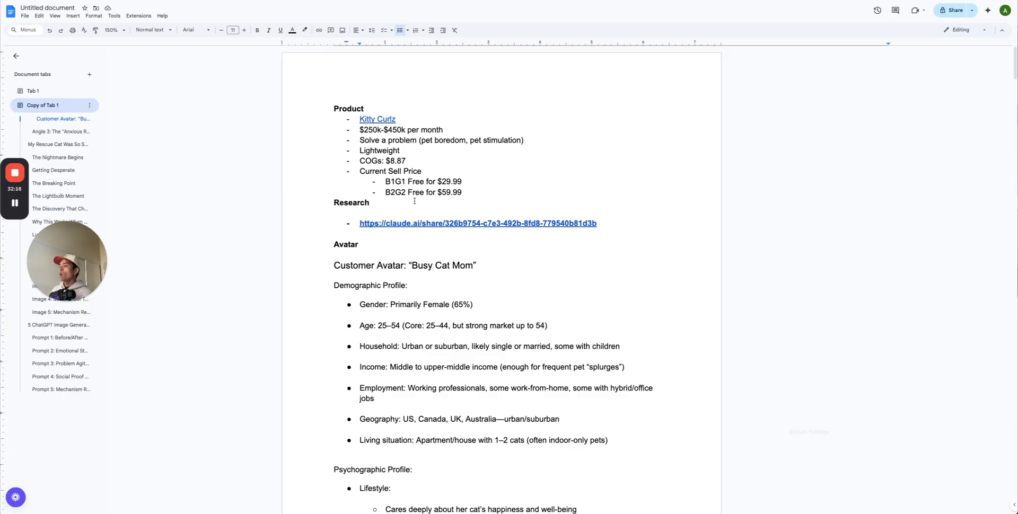
scroll(511, 197, down, 3)
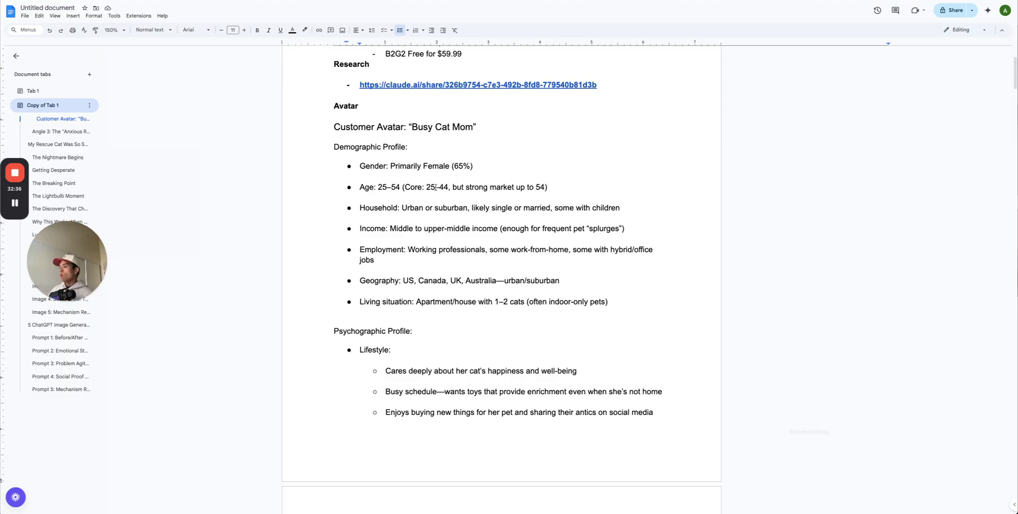
scroll(499, 308, down, 1)
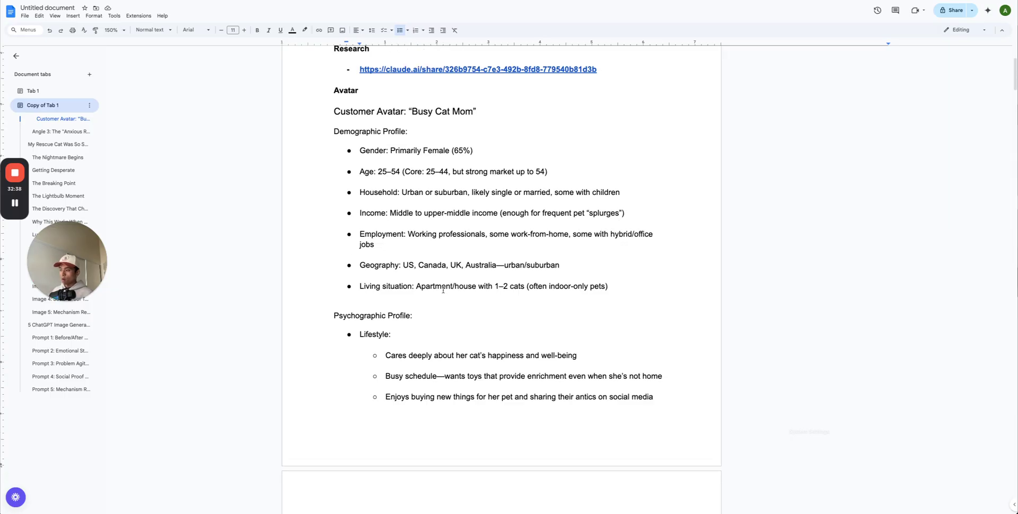
drag(417, 287, 617, 285)
click(617, 285)
scroll(618, 285, down, 10)
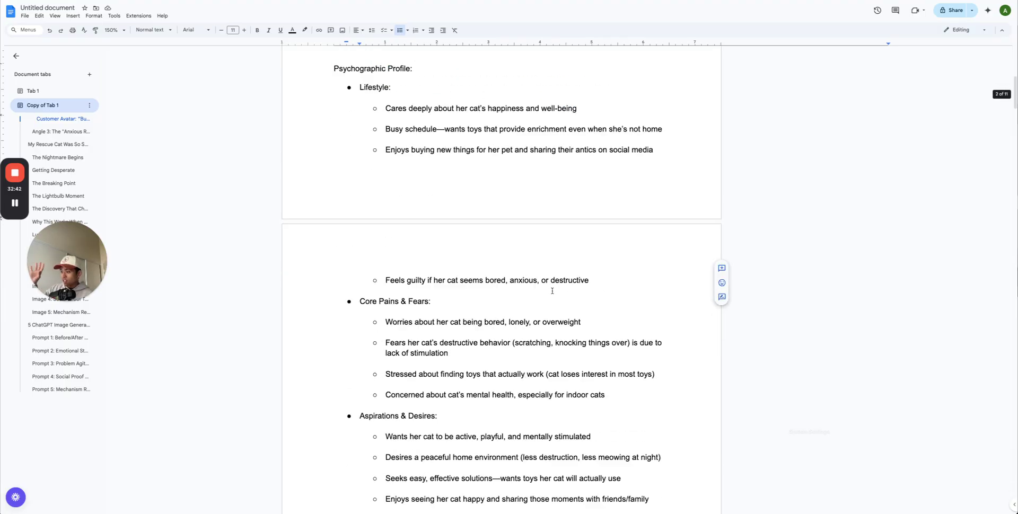
scroll(549, 293, down, 1)
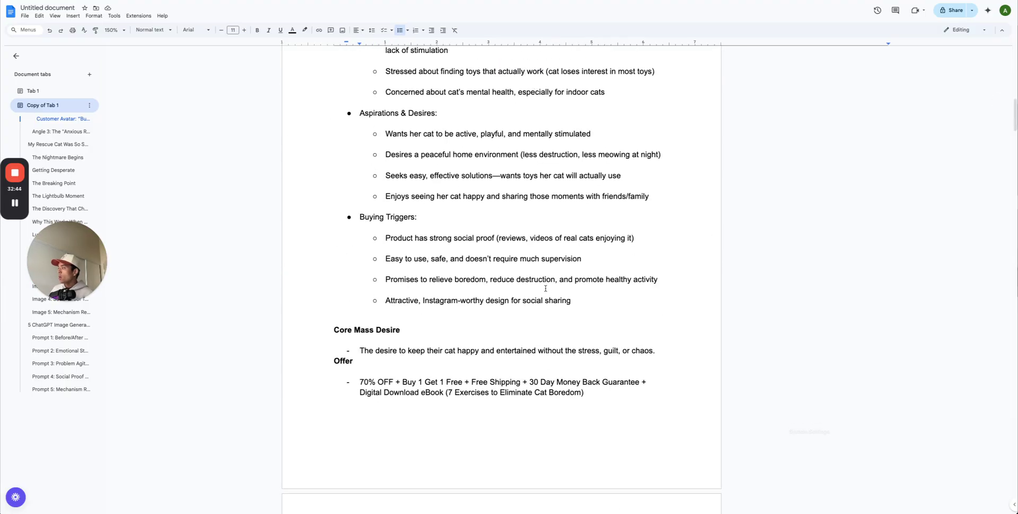
scroll(548, 295, down, 1)
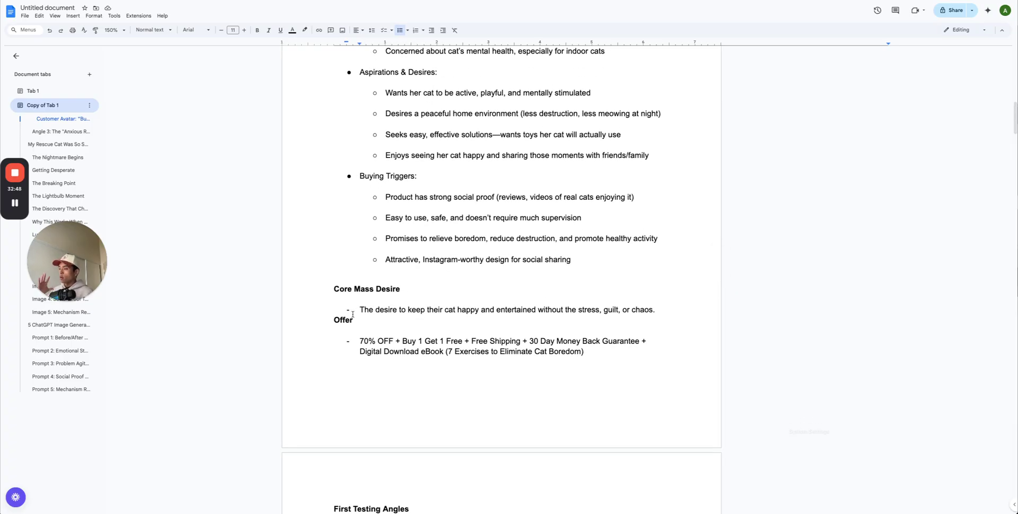
drag(358, 310, 645, 310)
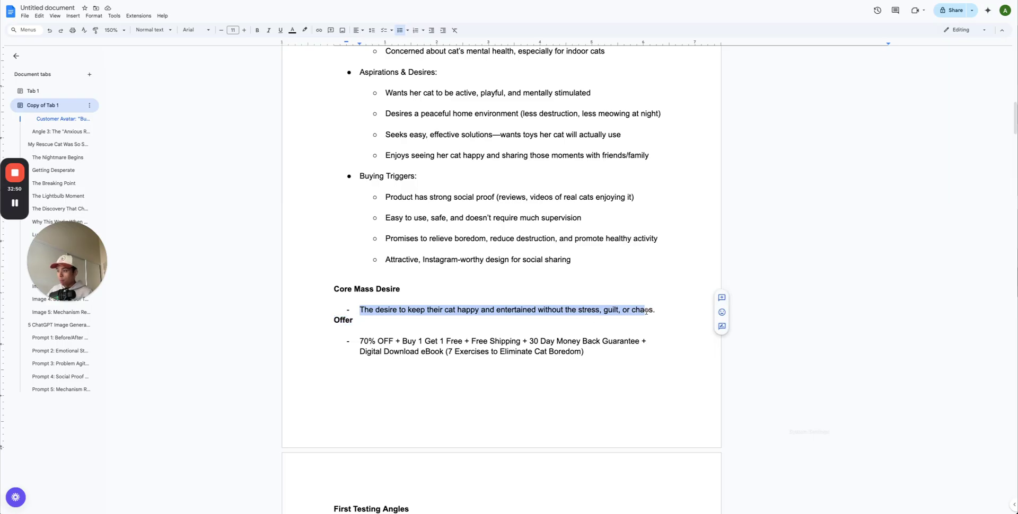
click(645, 310)
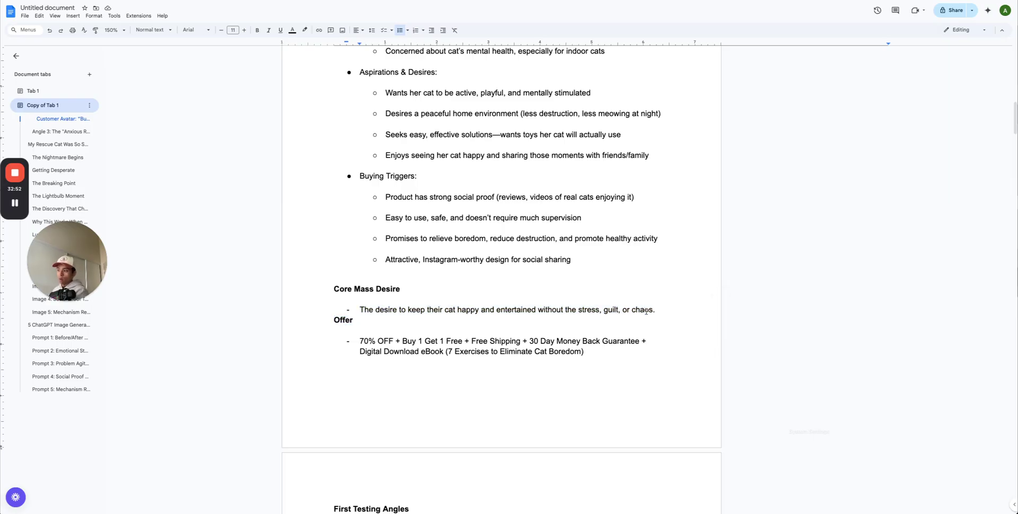
Extend the eBook title in the Offer to "7 Exercises to Eliminate Cat Boredom For Good"
scroll(447, 297, down, 3)
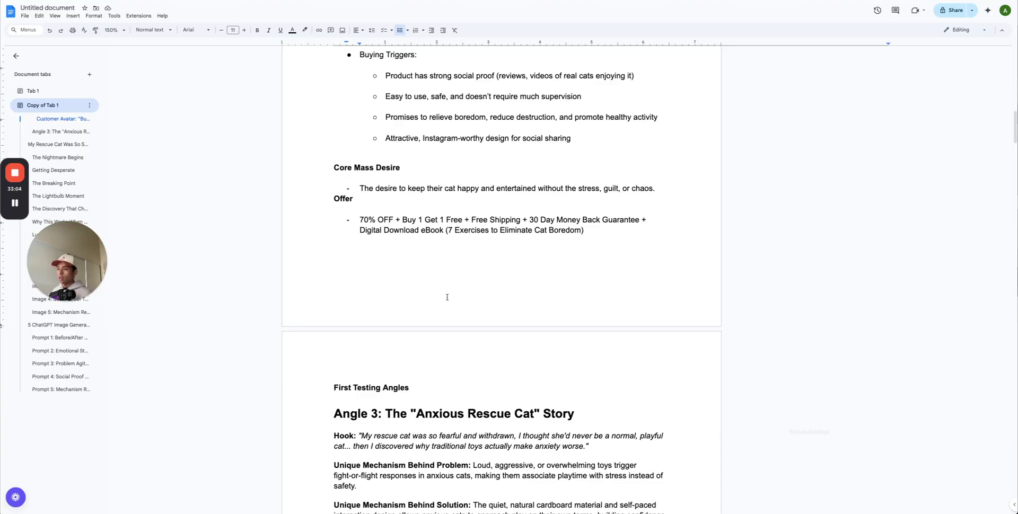
text(For )
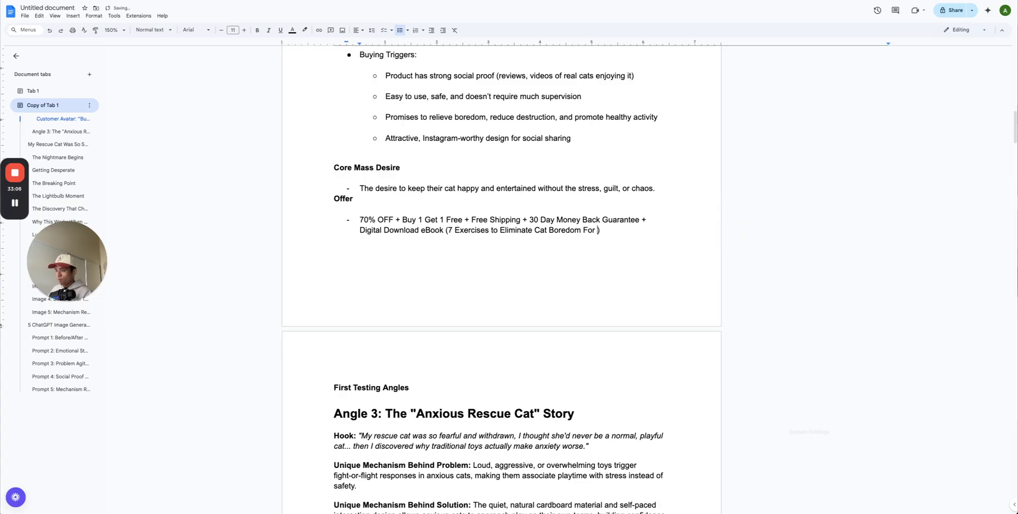
text(Good)
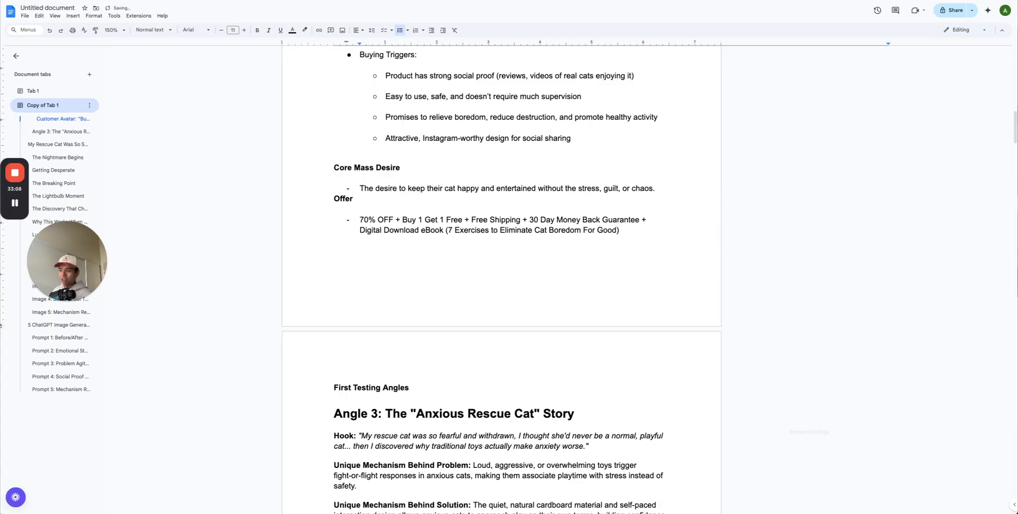
Review Angle 3, the "Anxious Rescue Cat" story, under "First Testing Angles" and the opening of the advertorial below it
scroll(492, 258, down, 4)
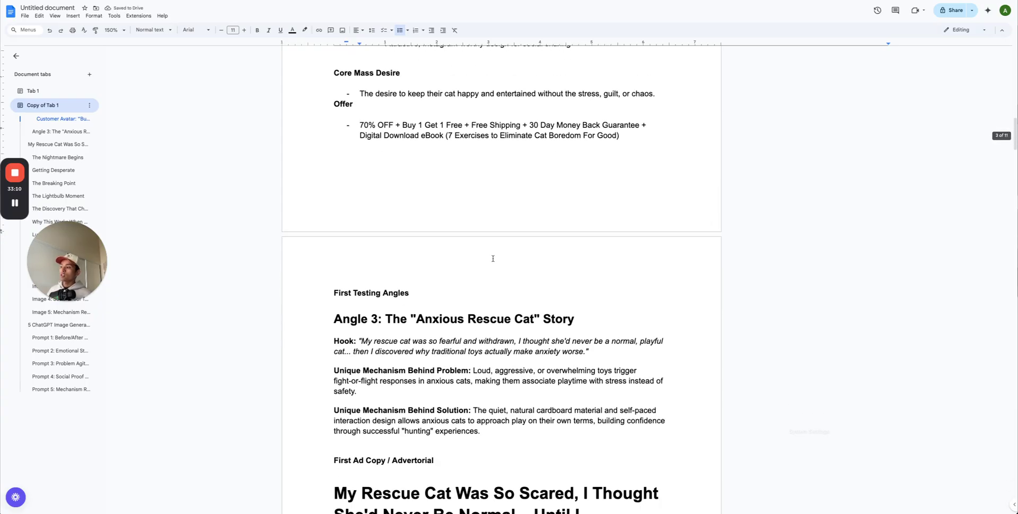
scroll(492, 259, down, 4)
drag(334, 219, 558, 345)
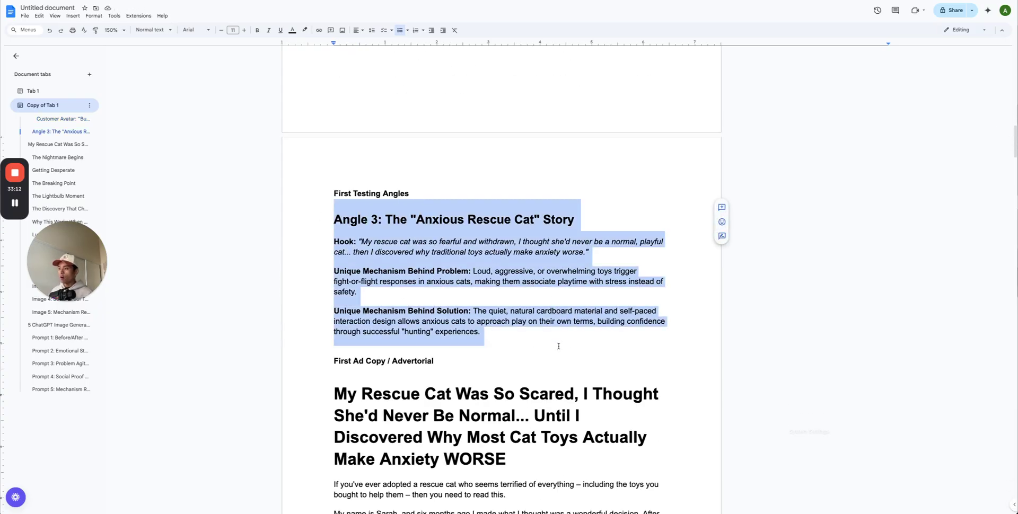
click(558, 342)
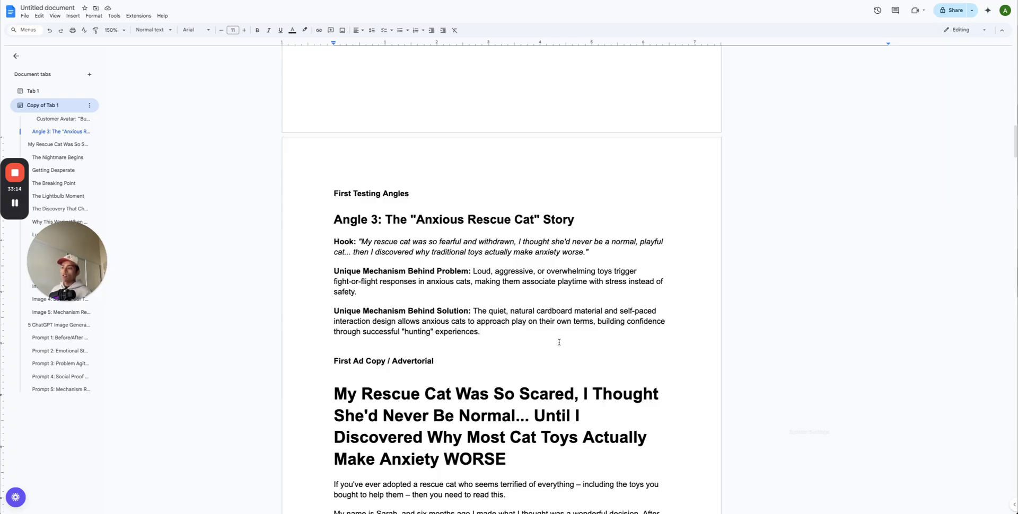
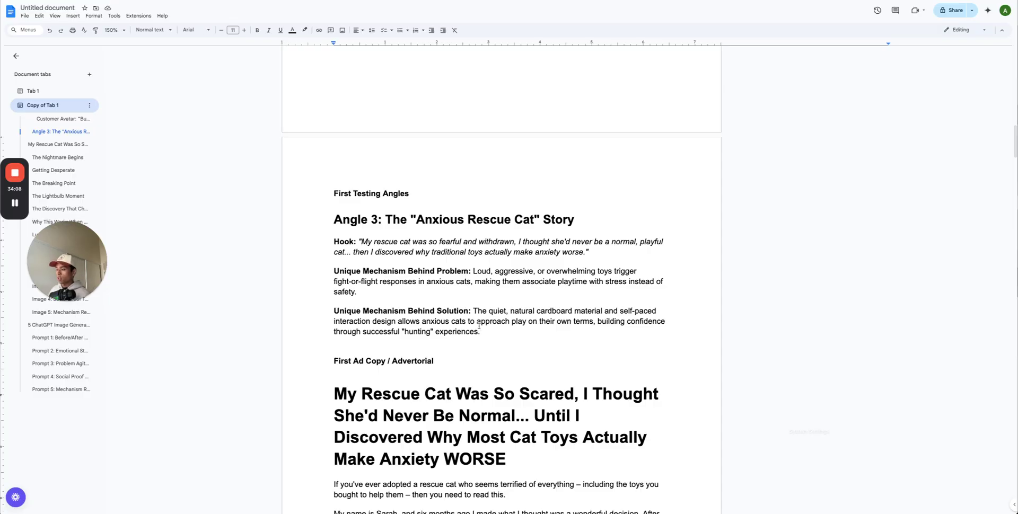
scroll(478, 326, down, 4)
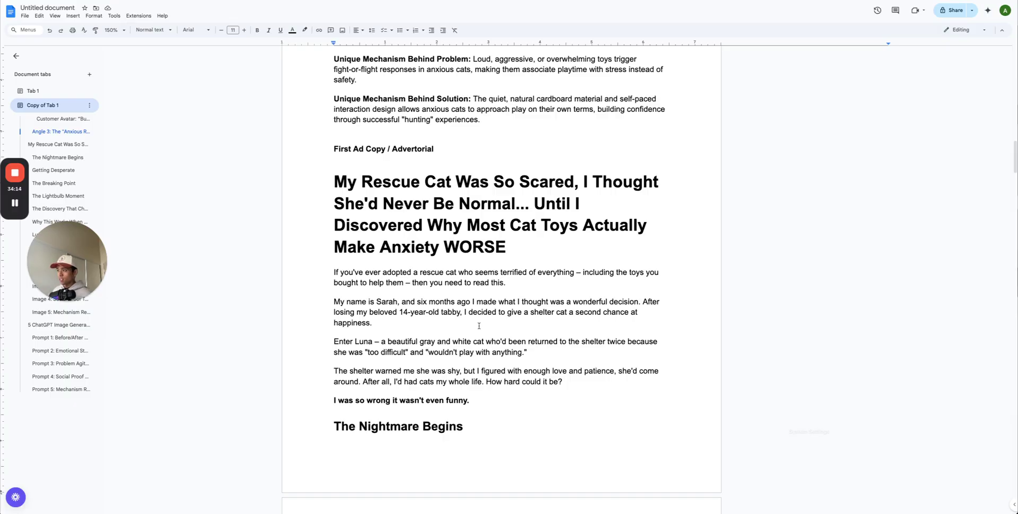
scroll(489, 297, up, 2)
key(ctrl+shift+Up)
key(ctrl+shift+Up)
key(ctrl+shift+Up)
key(ctrl+shift+Up)
key(ctrl+shift+Up)
key(ctrl+shift+Up)
key(ctrl+shift+Up)
key(ctrl+shift+Up)
key(ctrl+shift+Up)
key(ctrl+shift+Up)
key(ctrl+shift+Up)
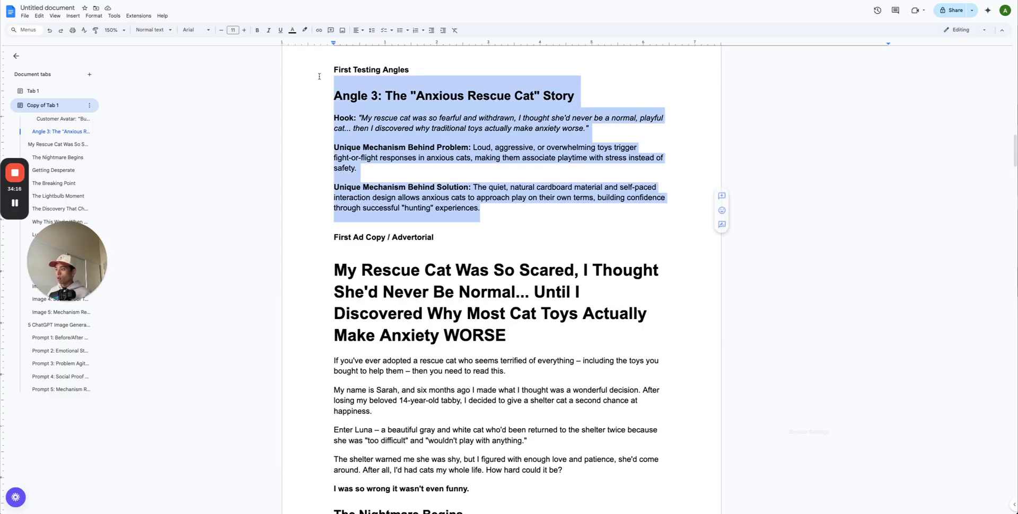
scroll(421, 309, down, 6)
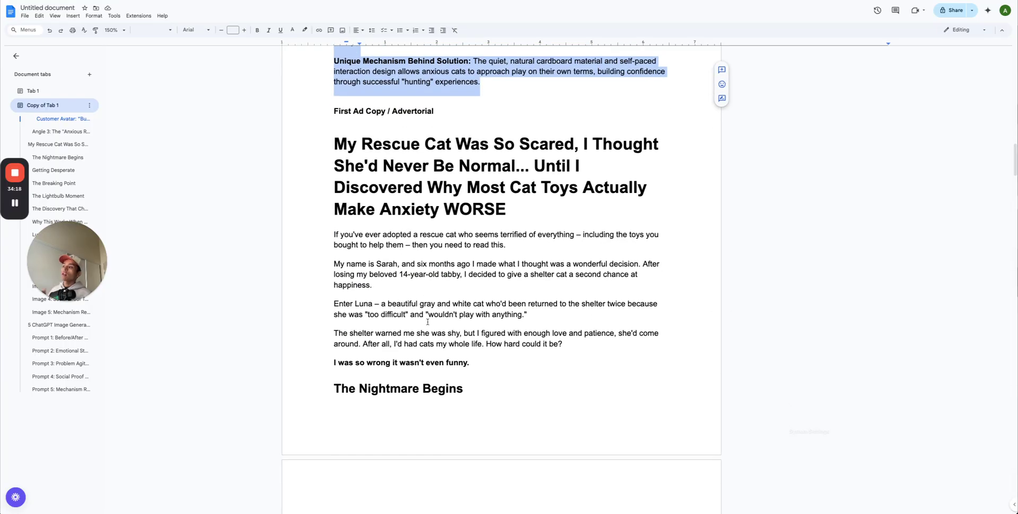
click(427, 321)
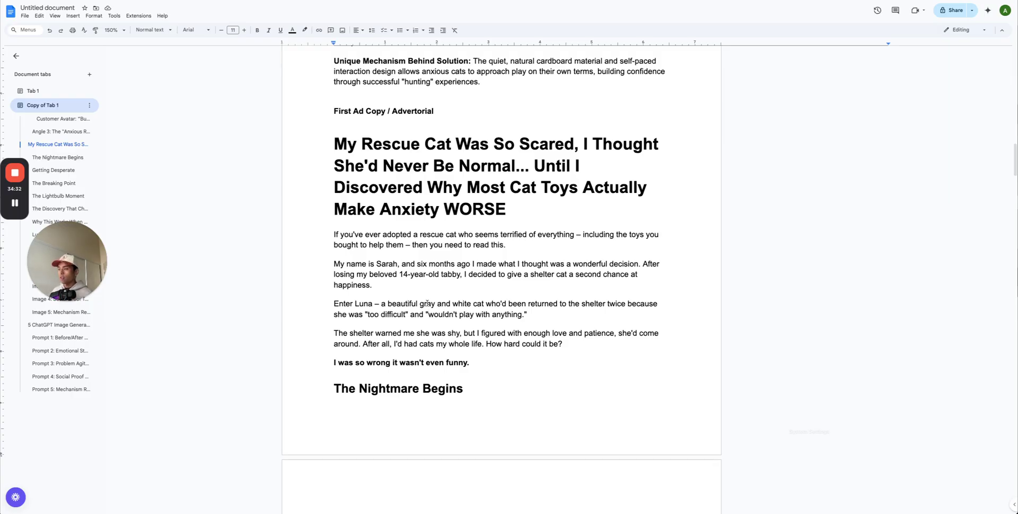
Review the Offer and the rescue-cat advertorial from its headline through "Getting Desperate" to the closing satisfaction guarantee note
scroll(427, 303, up, 7)
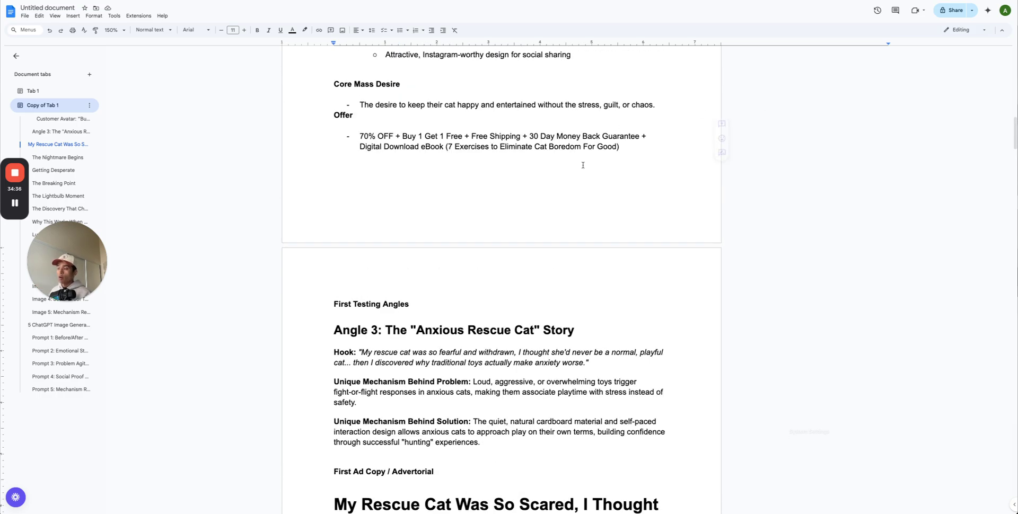
scroll(572, 233, down, 8)
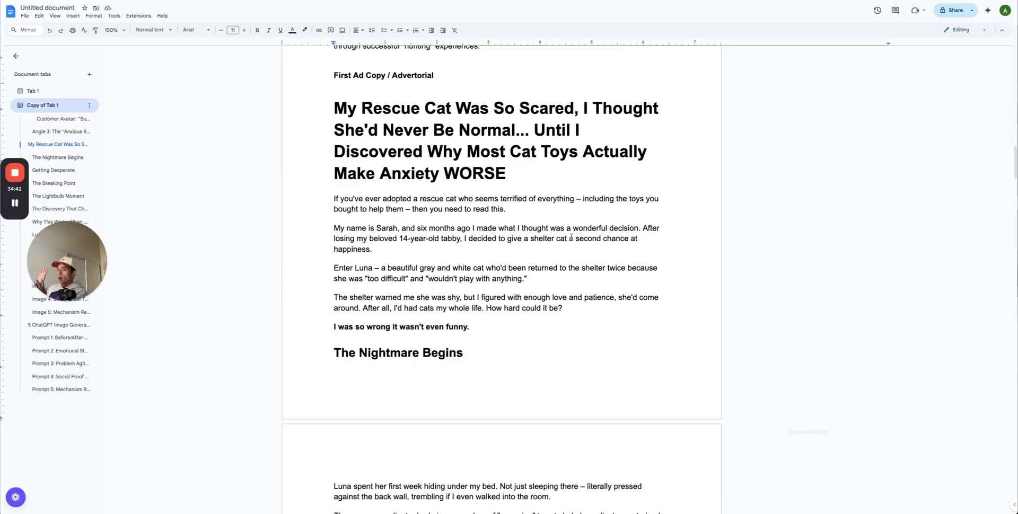
scroll(488, 262, down, 1)
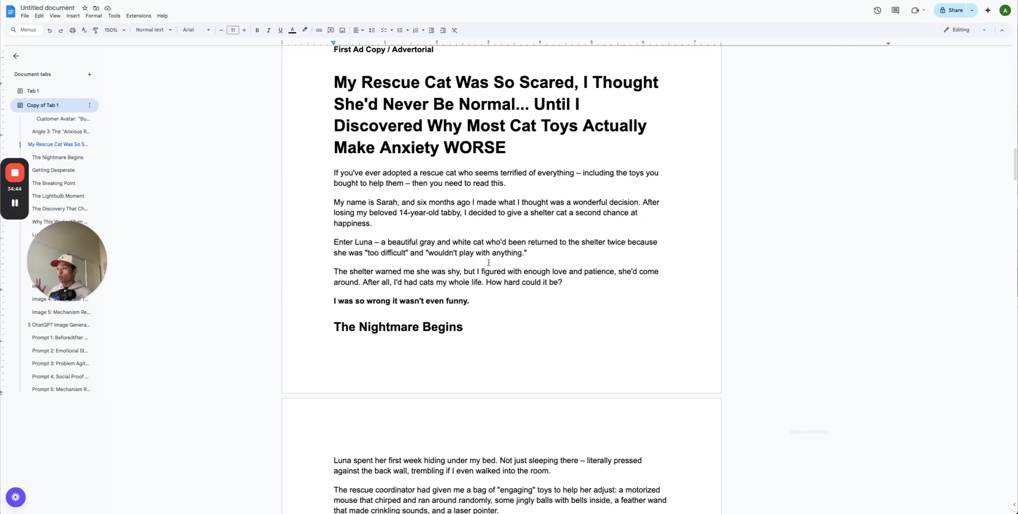
scroll(489, 263, down, 5)
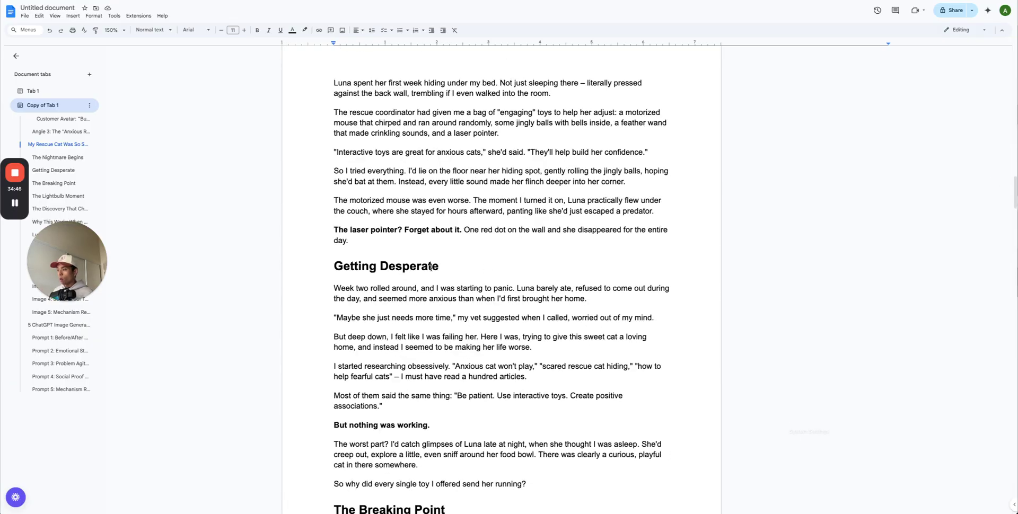
drag(350, 244, 442, 275)
click(442, 274)
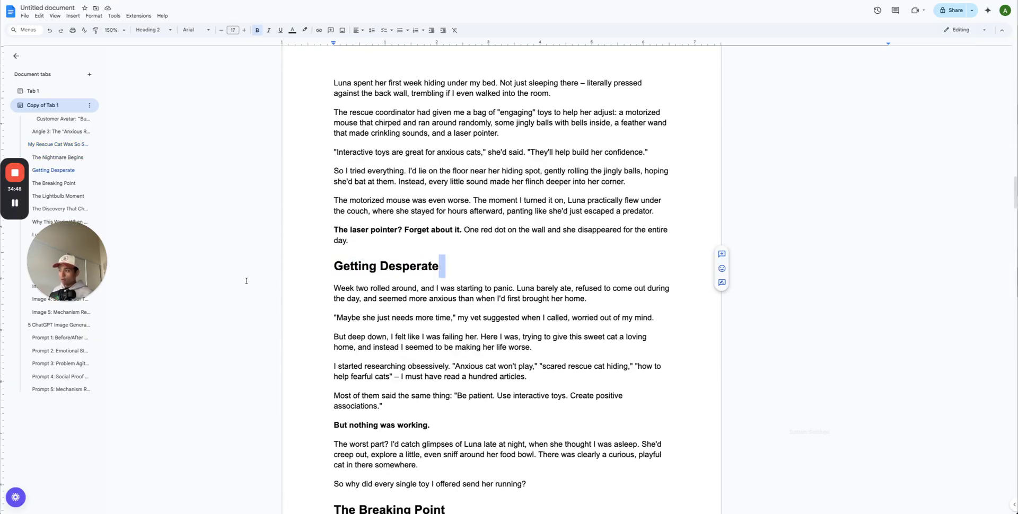
scroll(397, 272, down, 10)
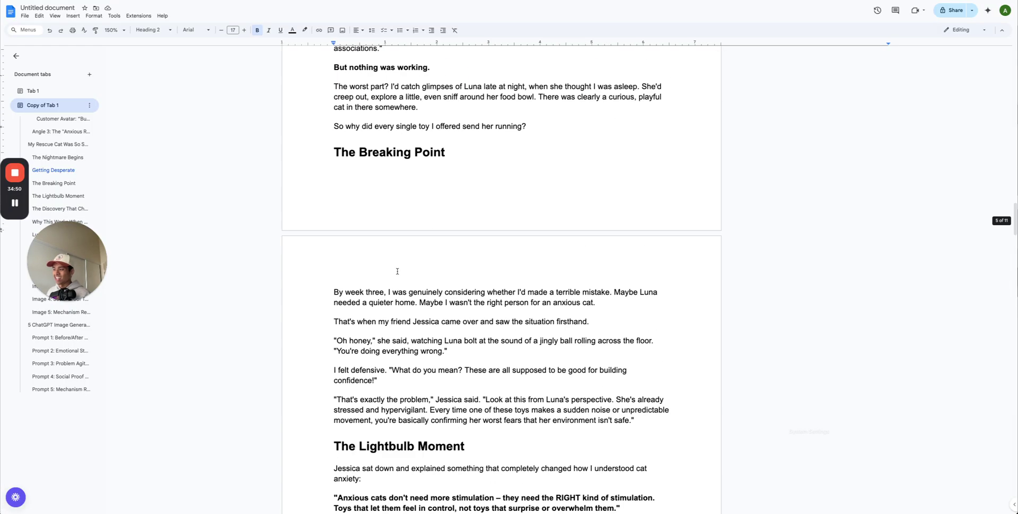
scroll(399, 300, down, 20)
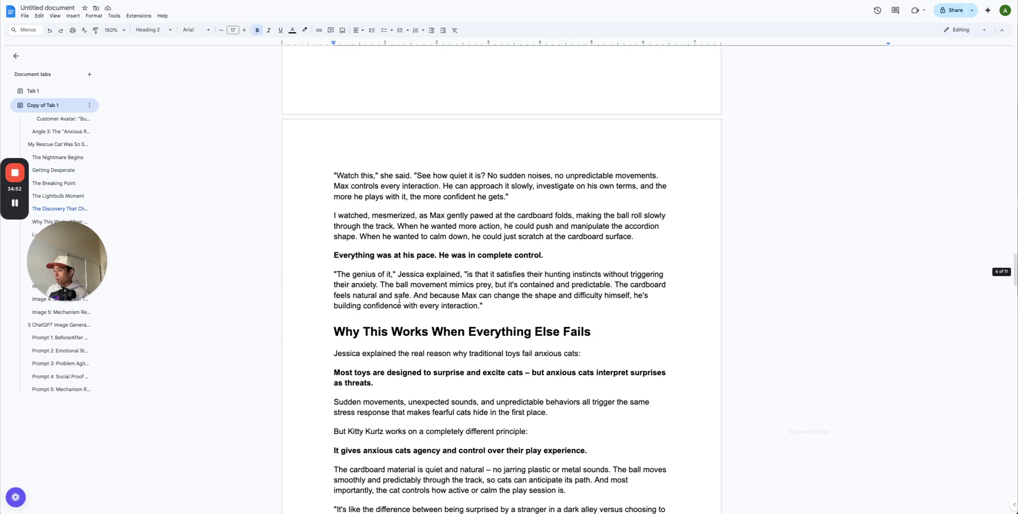
scroll(400, 300, down, 15)
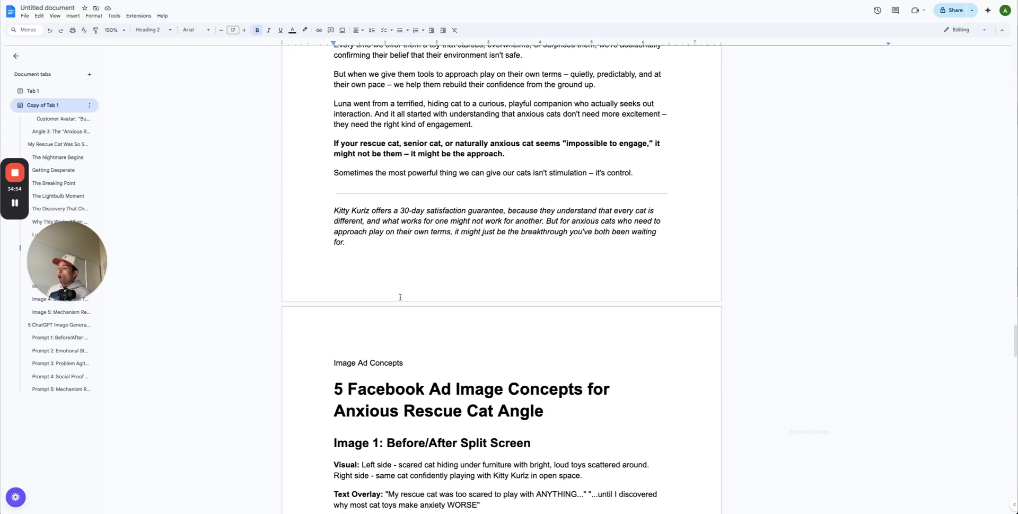
Review the five Facebook ad image concepts for the anxious rescue cat angle and the five ChatGPT image generation prompts
scroll(400, 296, down, 1)
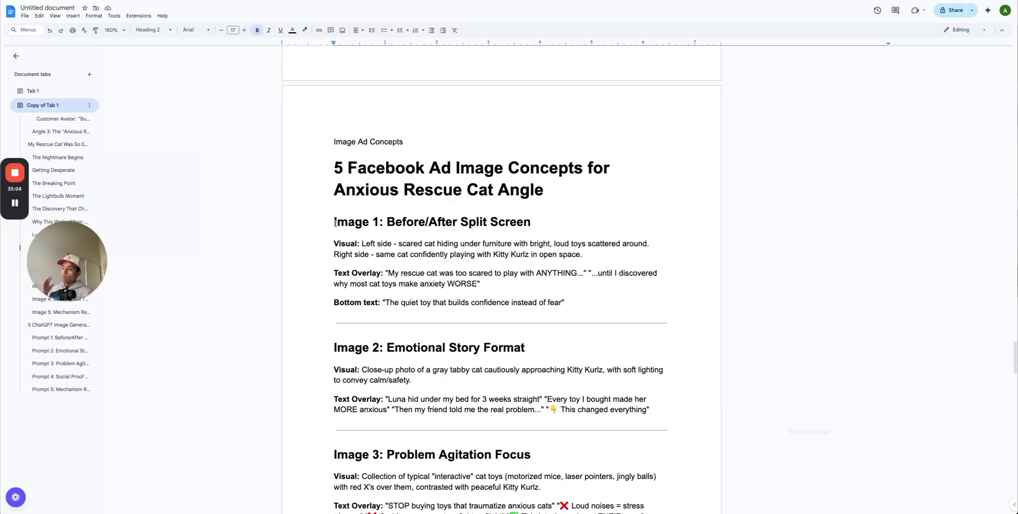
scroll(398, 238, down, 1)
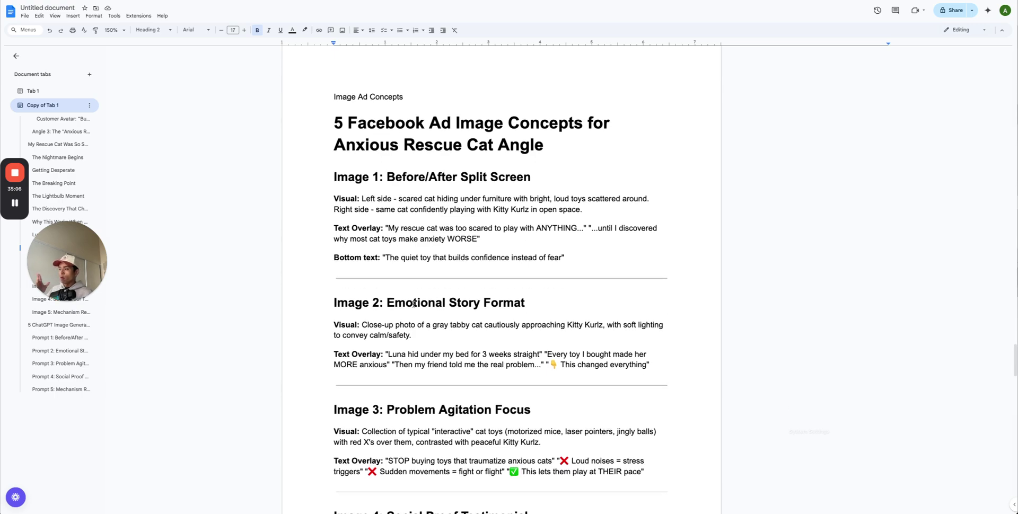
scroll(413, 303, down, 5)
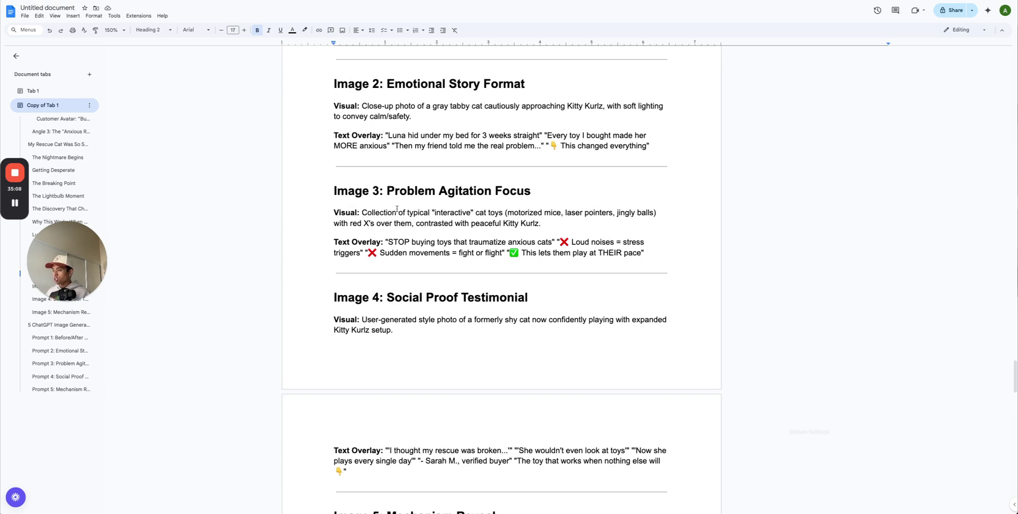
scroll(397, 208, down, 2)
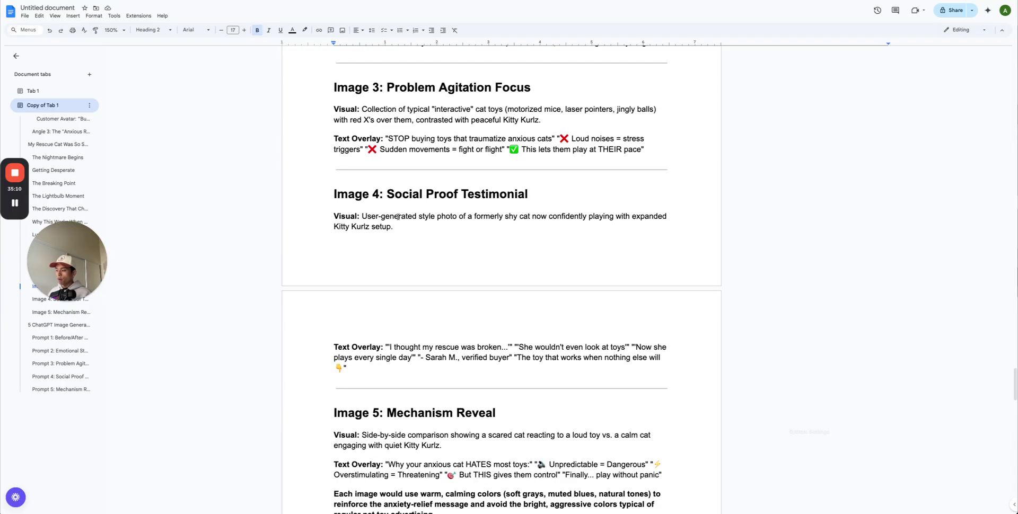
scroll(398, 217, down, 2)
scroll(401, 291, down, 4)
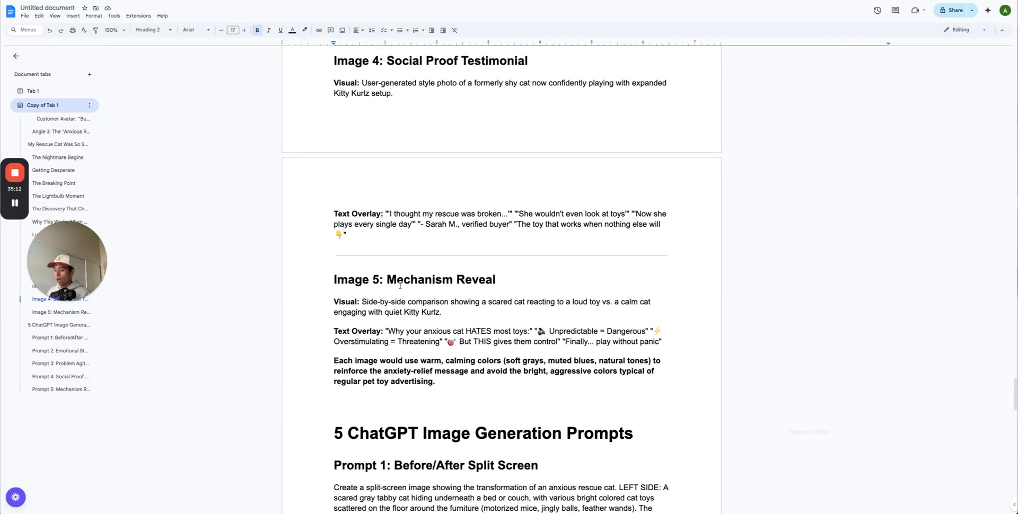
scroll(401, 285, down, 2)
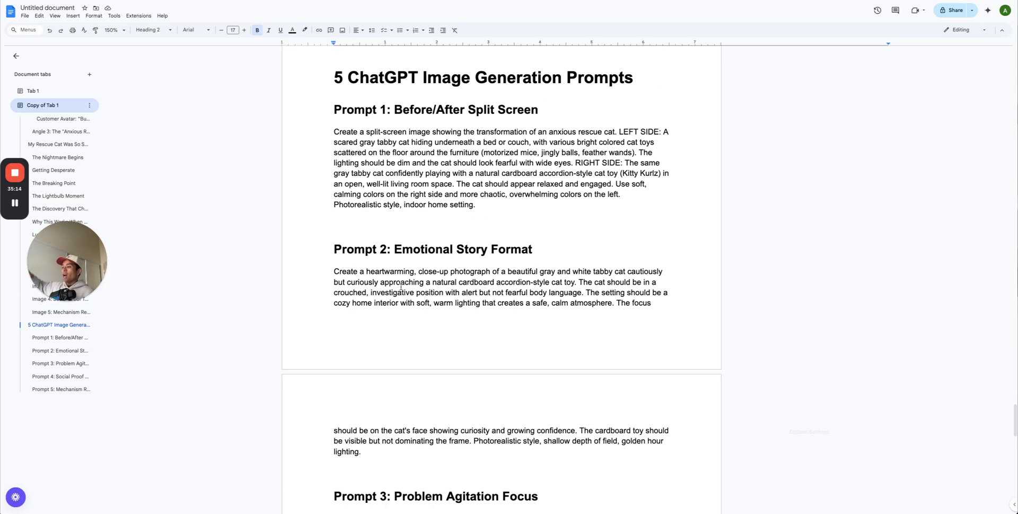
scroll(401, 286, down, 9)
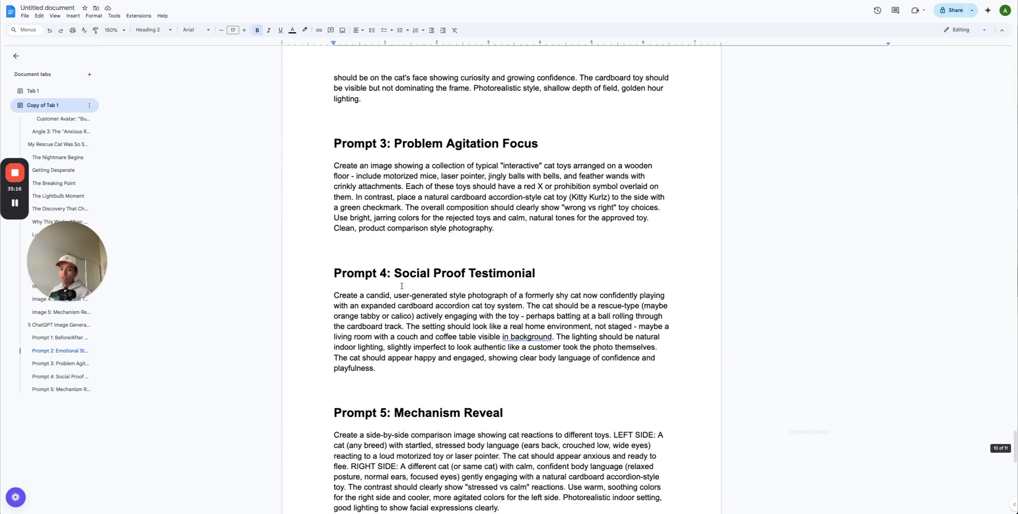
scroll(401, 287, up, 2)
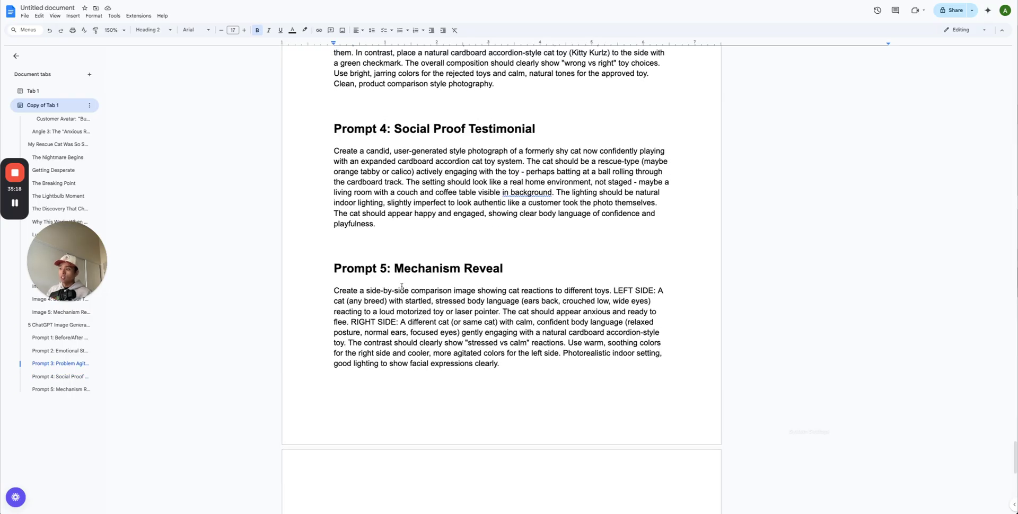
Look back over the image ad concepts and the advertorial sections, up to Angle 3 under "First Testing Angles"
scroll(411, 297, up, 20)
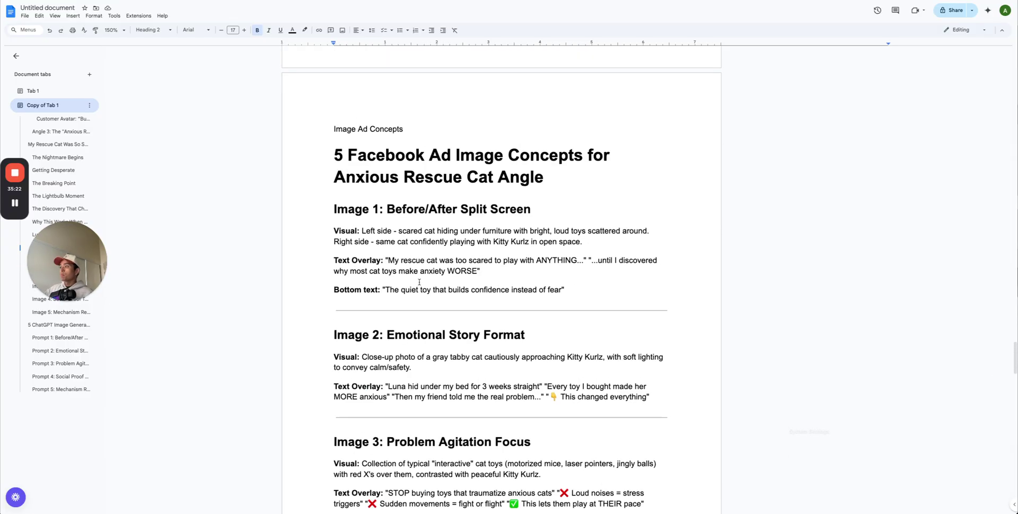
scroll(417, 285, up, 10)
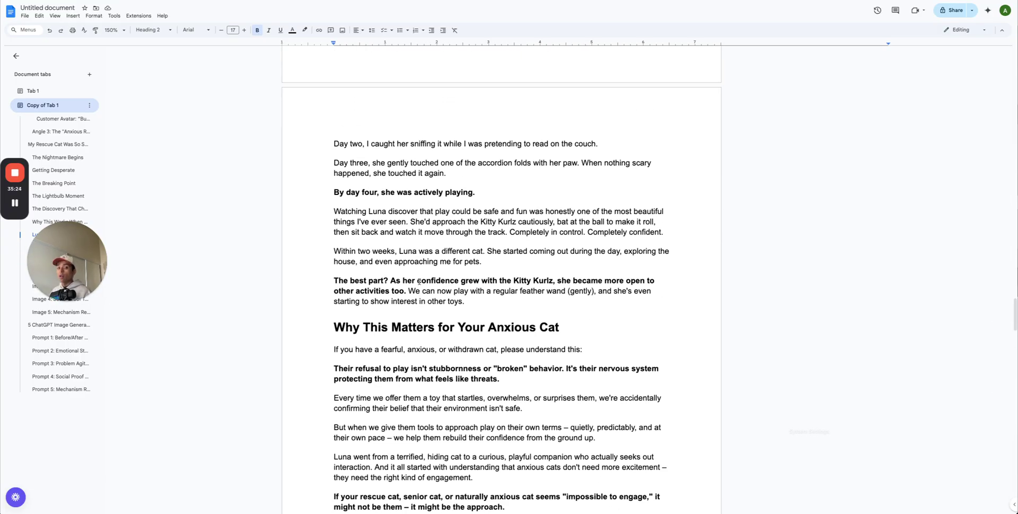
scroll(419, 282, up, 5)
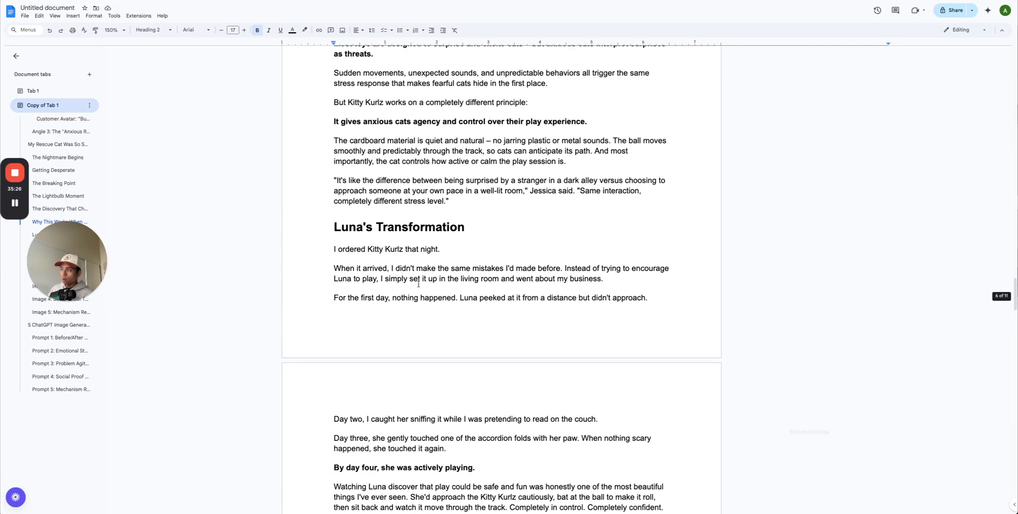
scroll(418, 284, up, 10)
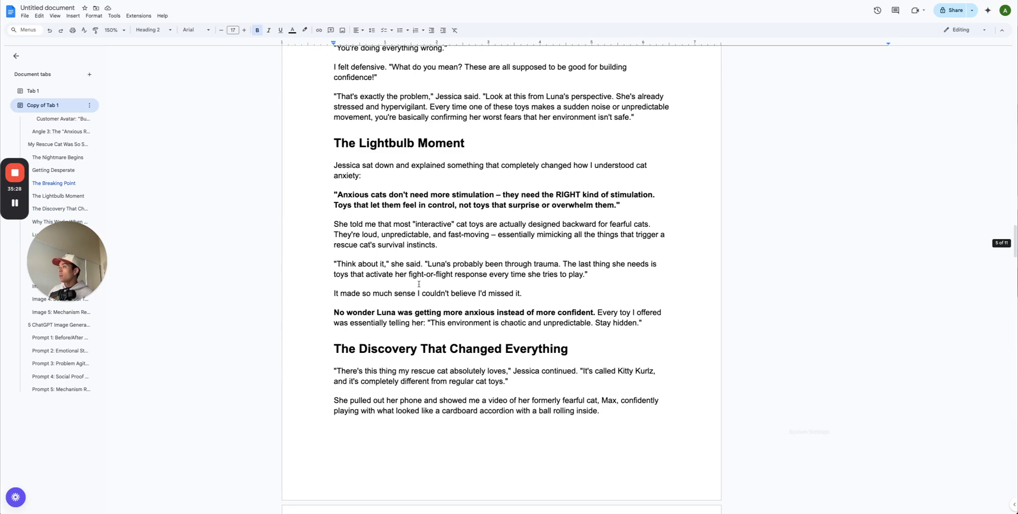
scroll(419, 284, up, 15)
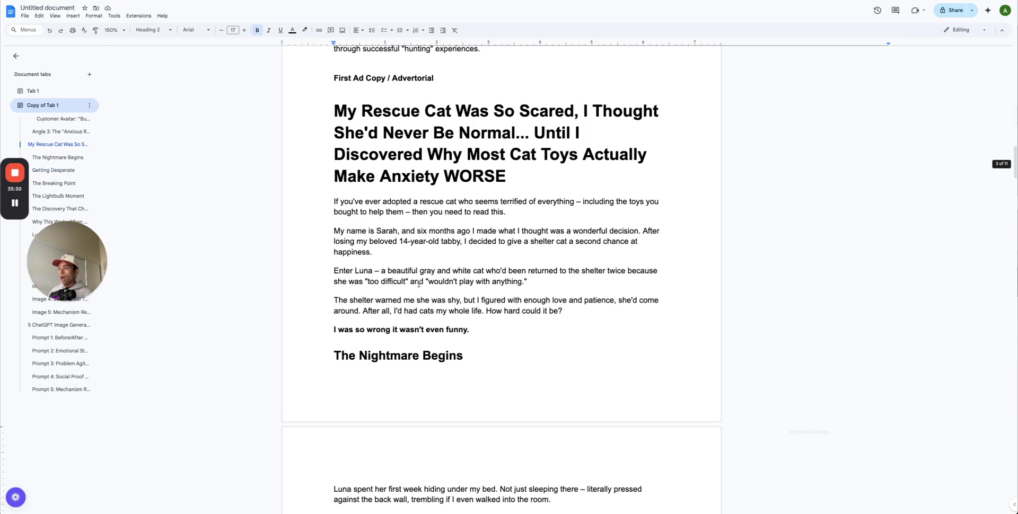
scroll(419, 284, up, 4)
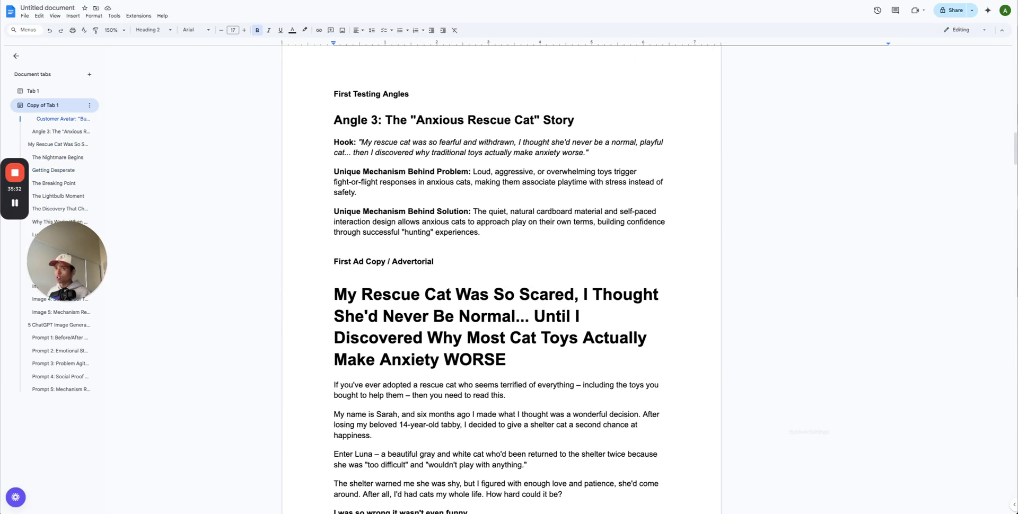
Switch to the "Reddit Cat Toy Product Research" chat in Claude and examine the Reddit links and the cat owner pain point analysis
key(ctrl+Tab)
click(611, 198)
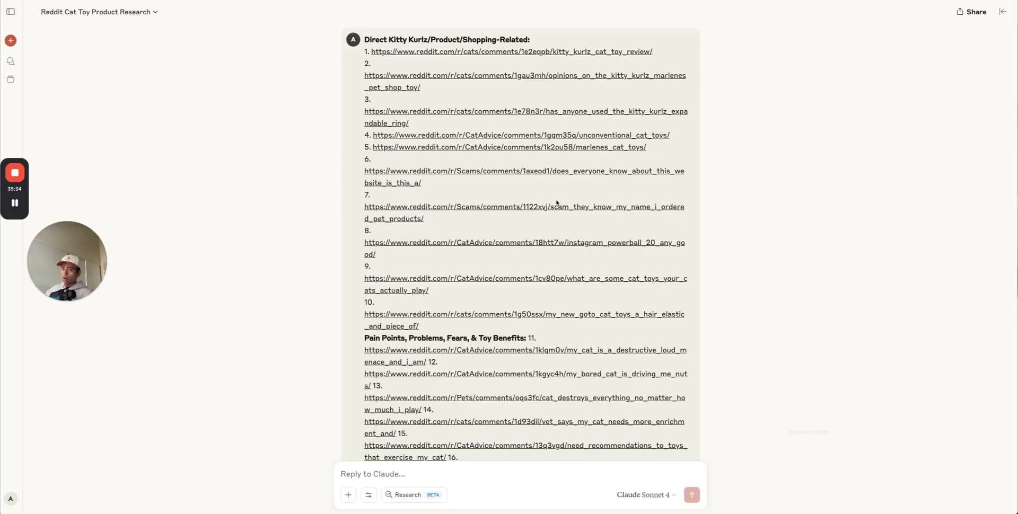
scroll(556, 202, down, 15)
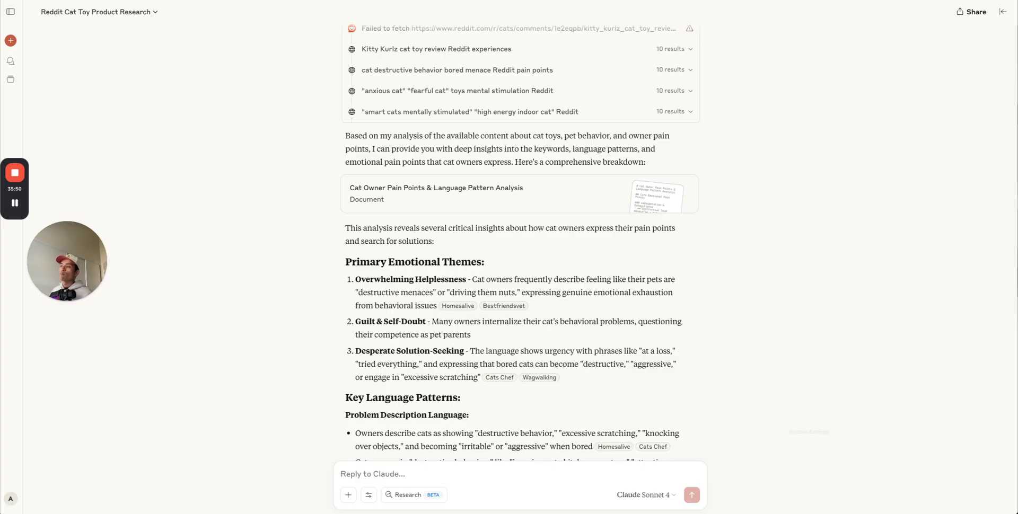
Return to the untitled document and skim it from the customer avatar to the last image prompt and back to the Product section
key(alt+Tab)
scroll(537, 165, up, 10)
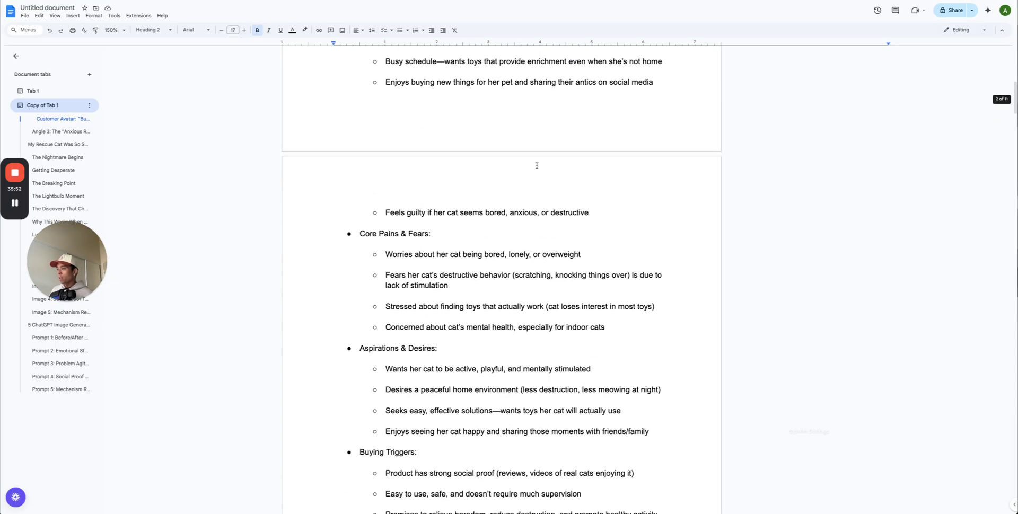
scroll(537, 166, up, 9)
scroll(537, 167, down, 20)
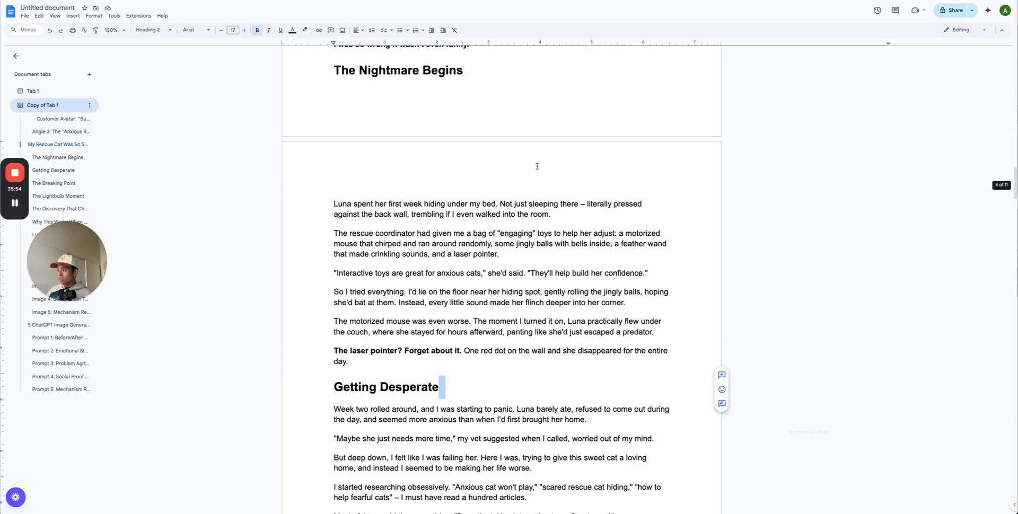
scroll(537, 166, down, 20)
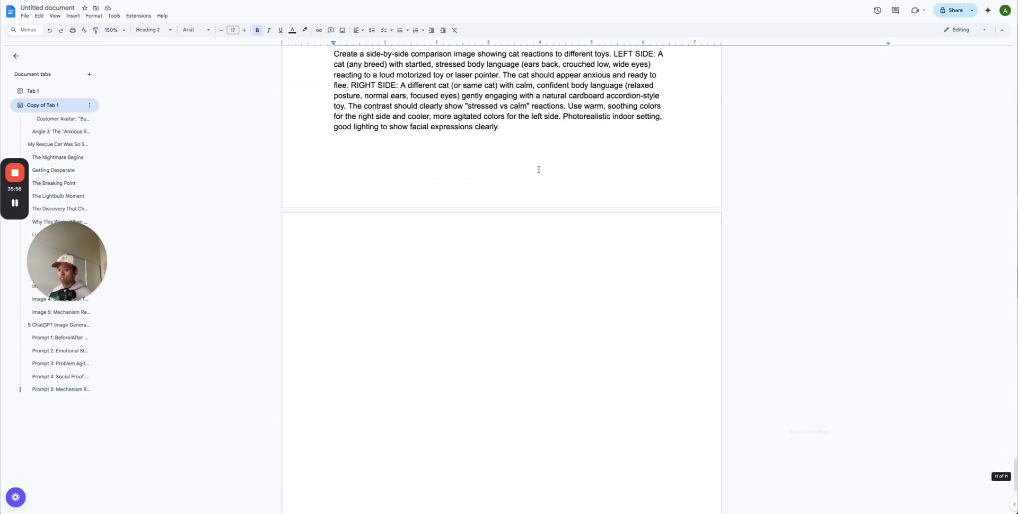
scroll(538, 170, up, 20)
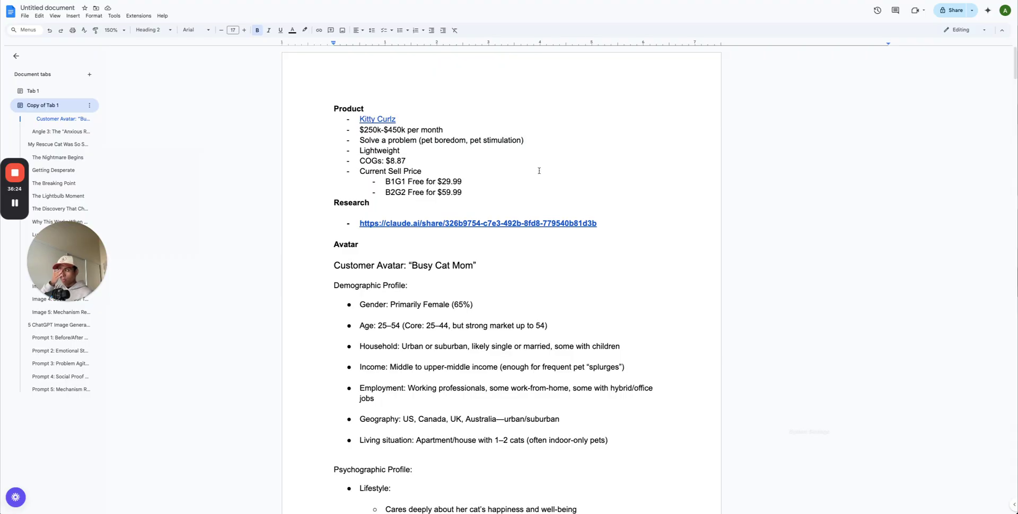
Review the complete document once more from the Product heading through the avatar and advertorial to the image generation prompts
scroll(538, 171, down, 1)
drag(307, 56, 531, 99)
scroll(504, 244, down, 20)
scroll(506, 244, up, 20)
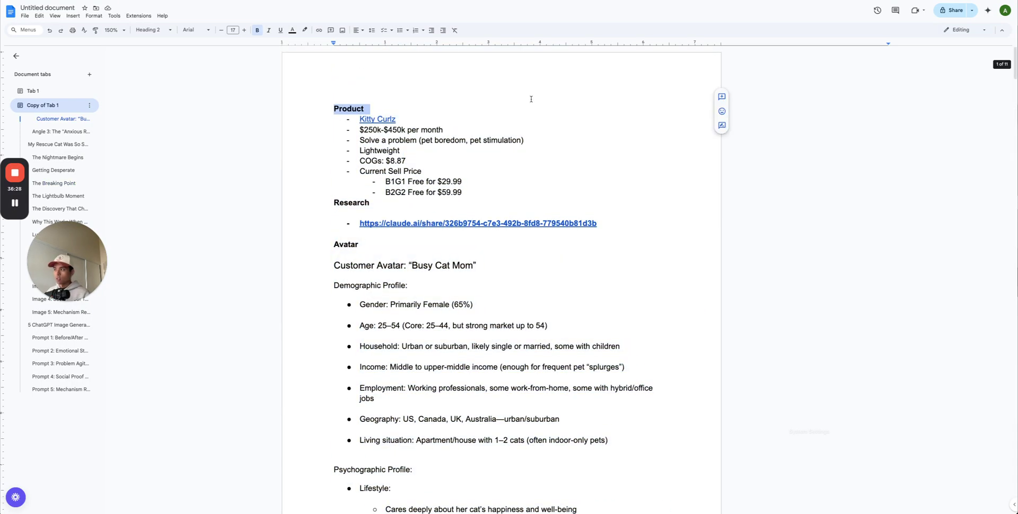
click(533, 98)
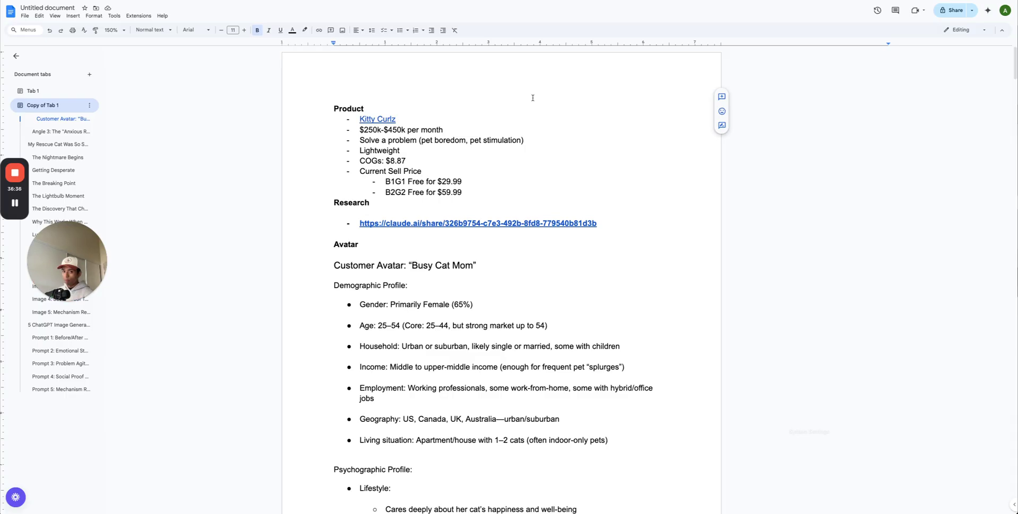
scroll(533, 98, down, 20)
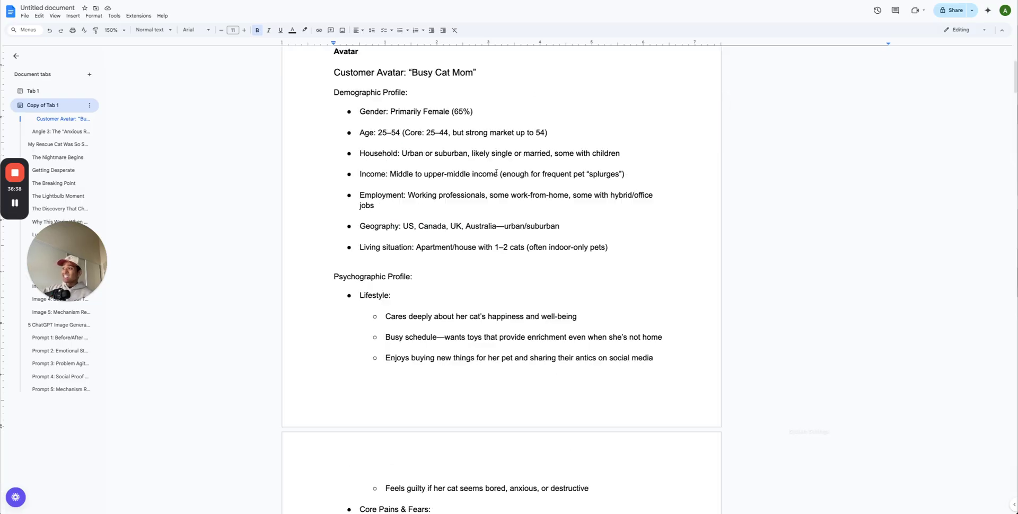
scroll(499, 185, down, 20)
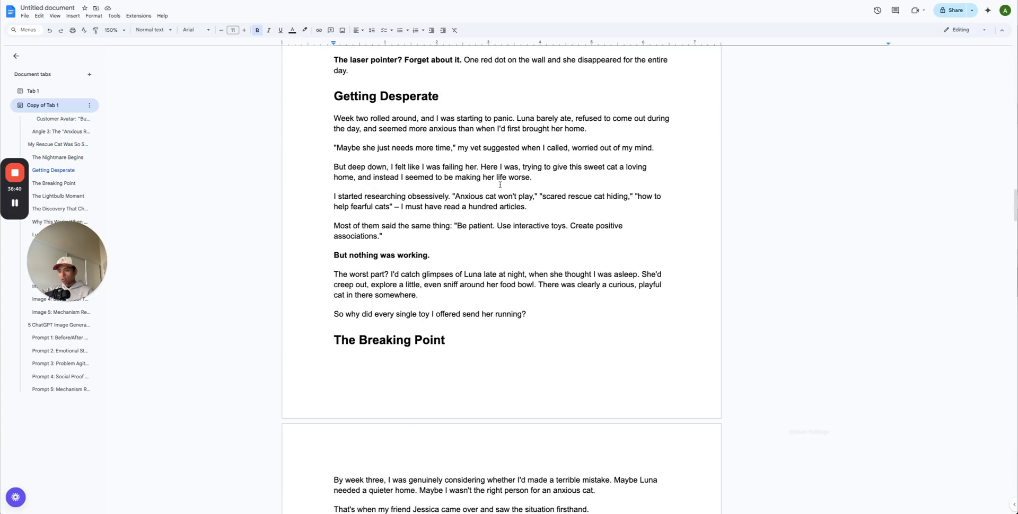
scroll(499, 184, down, 20)
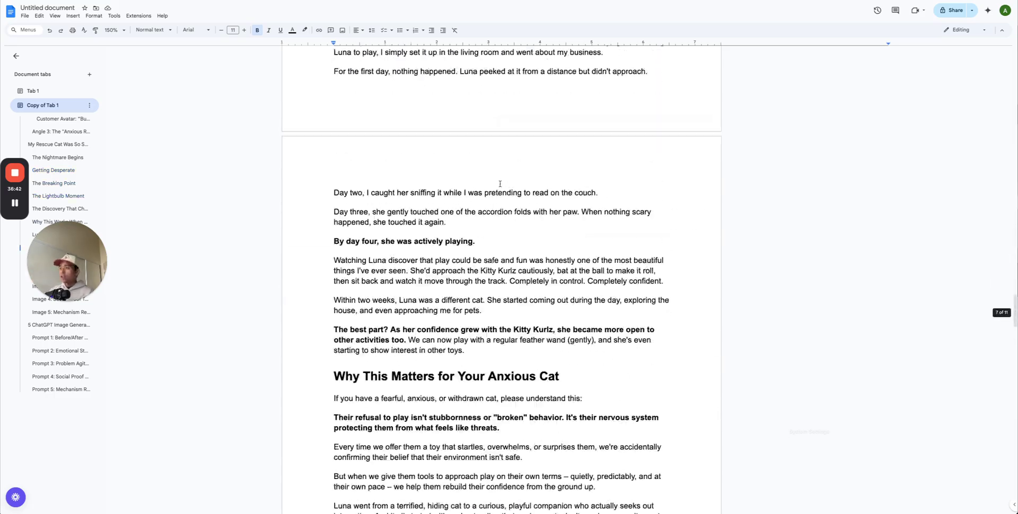
scroll(499, 183, down, 20)
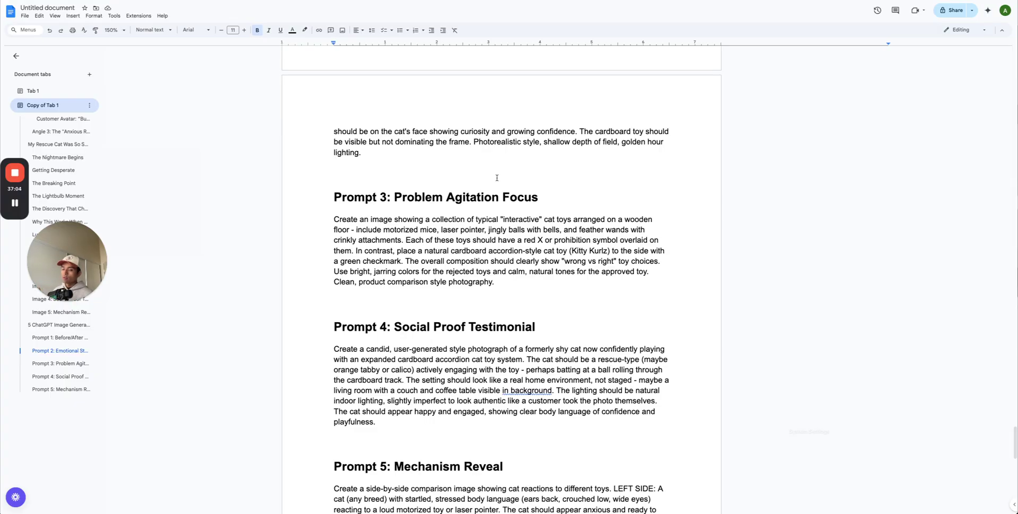
scroll(496, 178, up, 20)
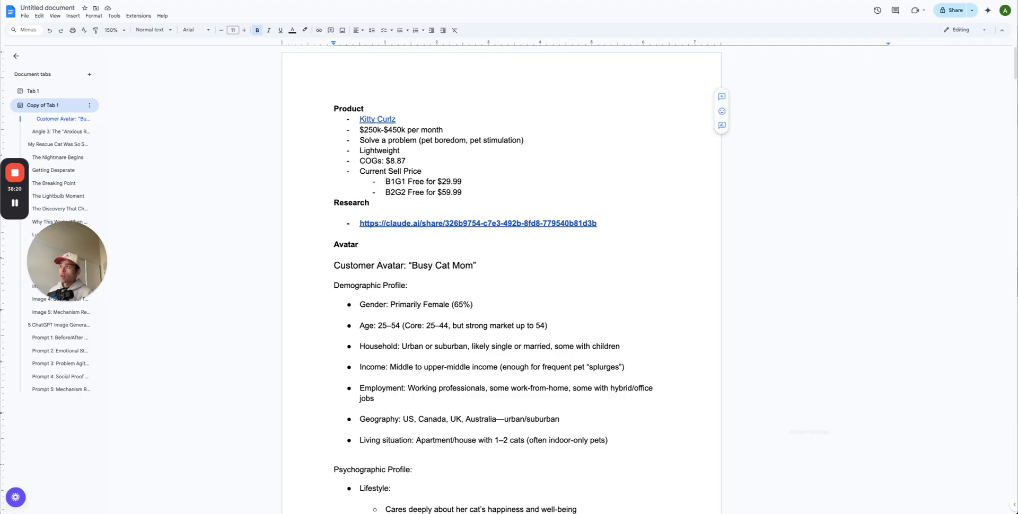
Switch to the God Tier Ecom community on Skool and look over the full post feed and the Wins posts
key(ctrl+Tab)
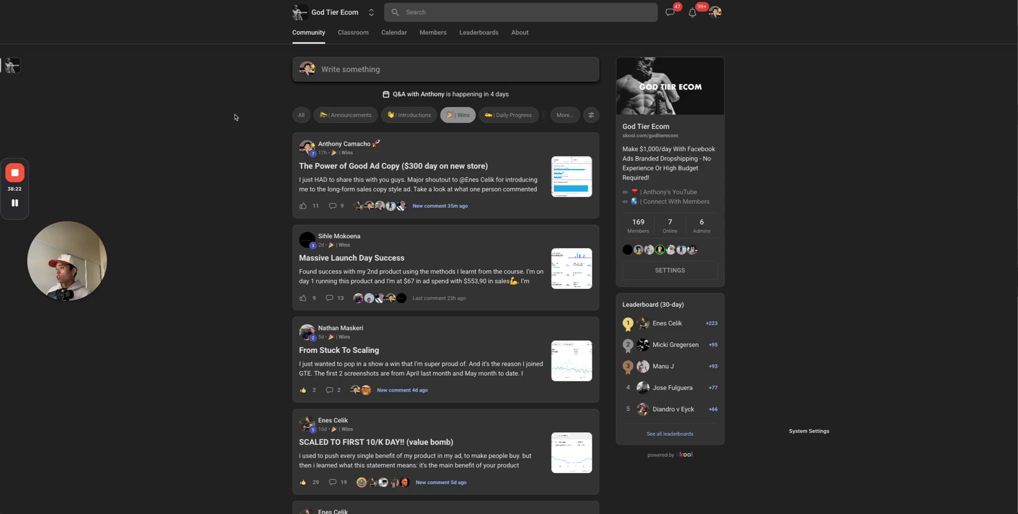
click(299, 120)
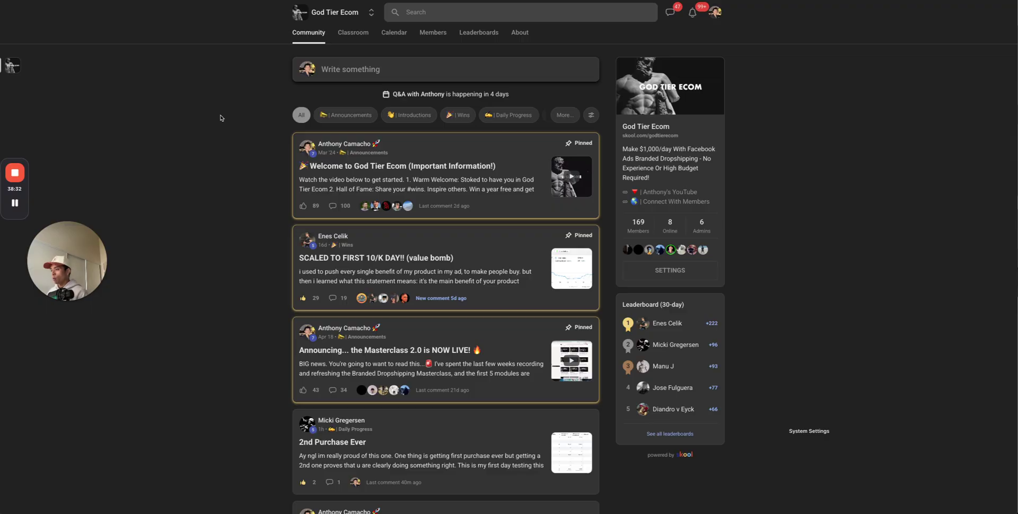
scroll(221, 114, down, 2)
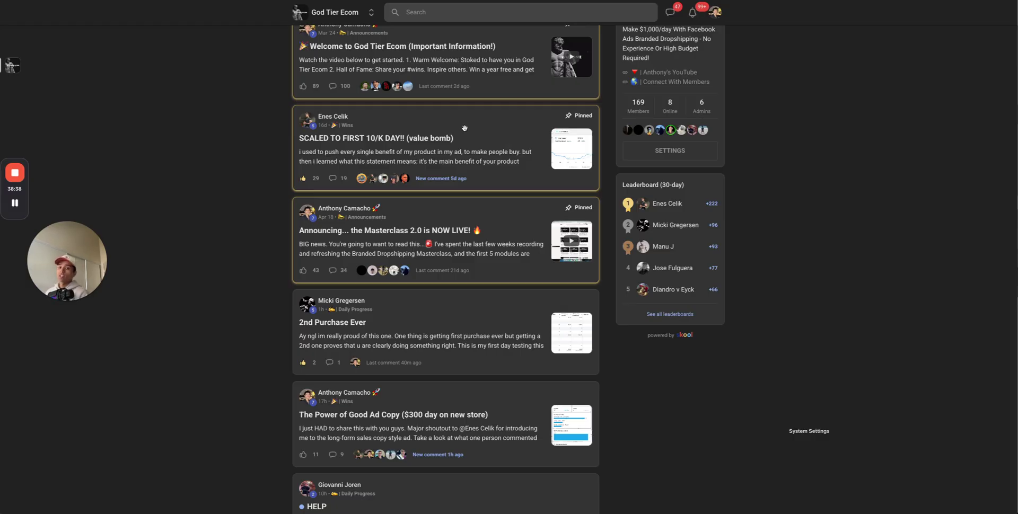
scroll(464, 128, up, 3)
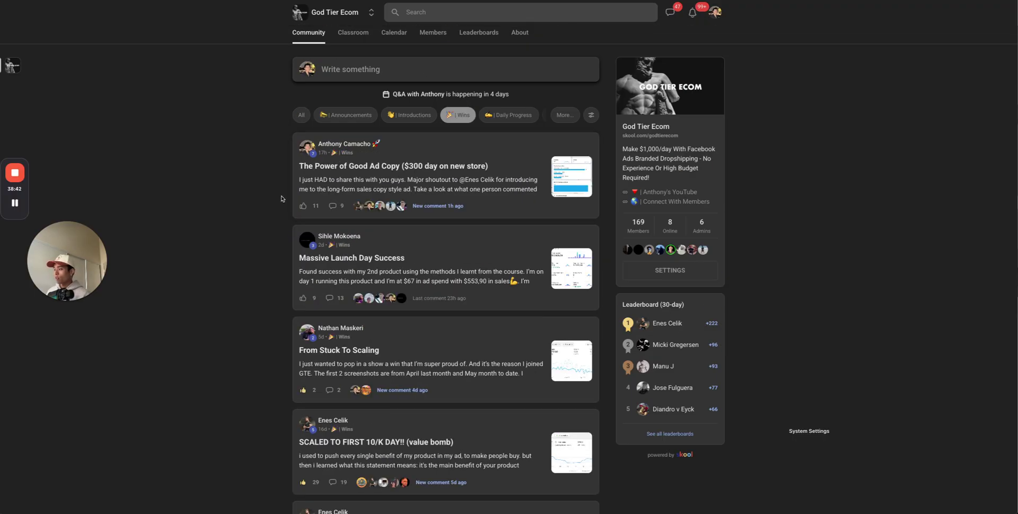
scroll(245, 223, down, 2)
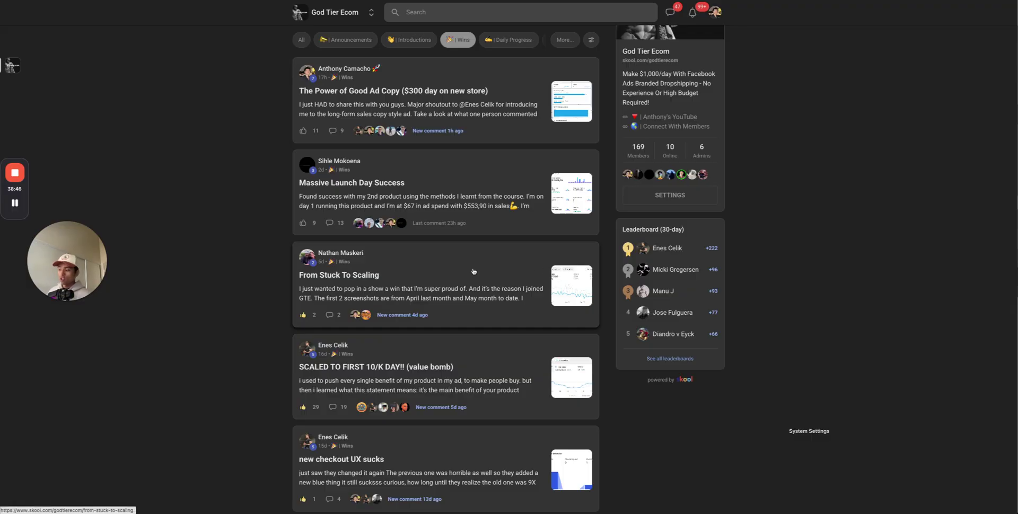
scroll(472, 268, up, 2)
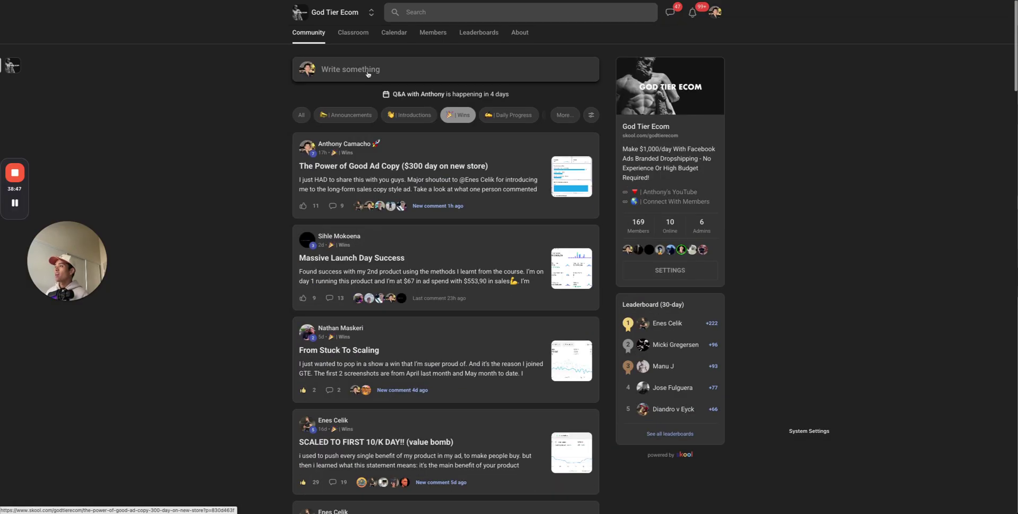
Open the Branded Dropshipping 2.0 course in the classroom, show lesson 0.1 - Introduction to Funnels, and collapse Phase 6
click(366, 34)
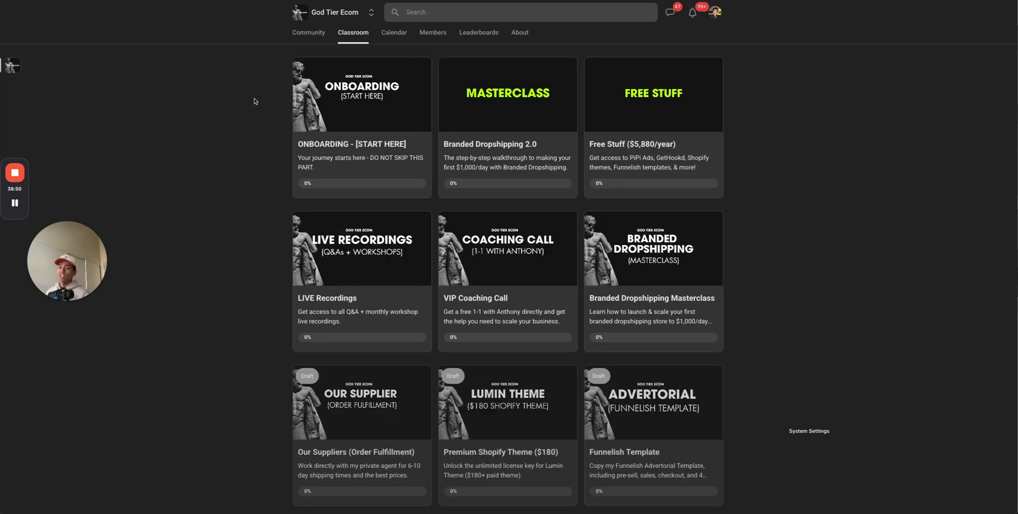
click(461, 138)
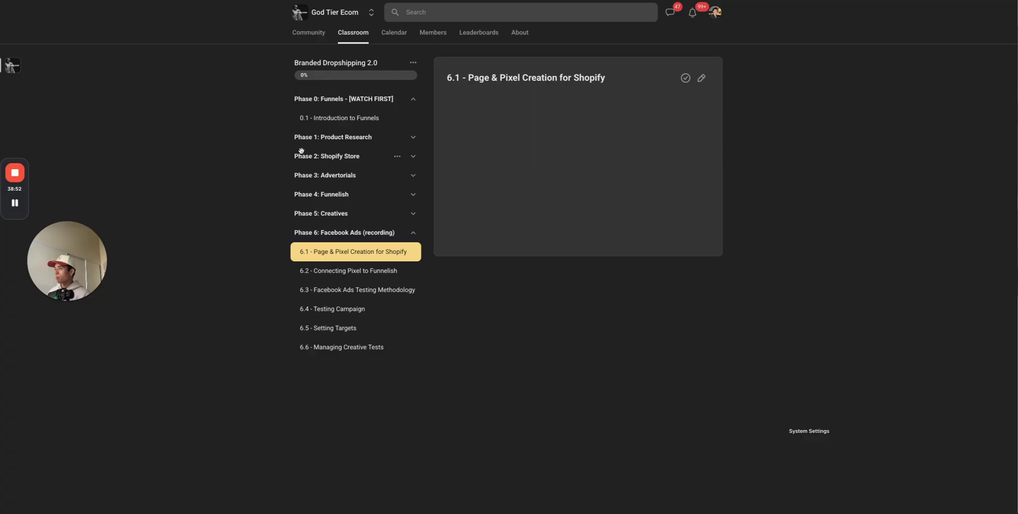
click(335, 120)
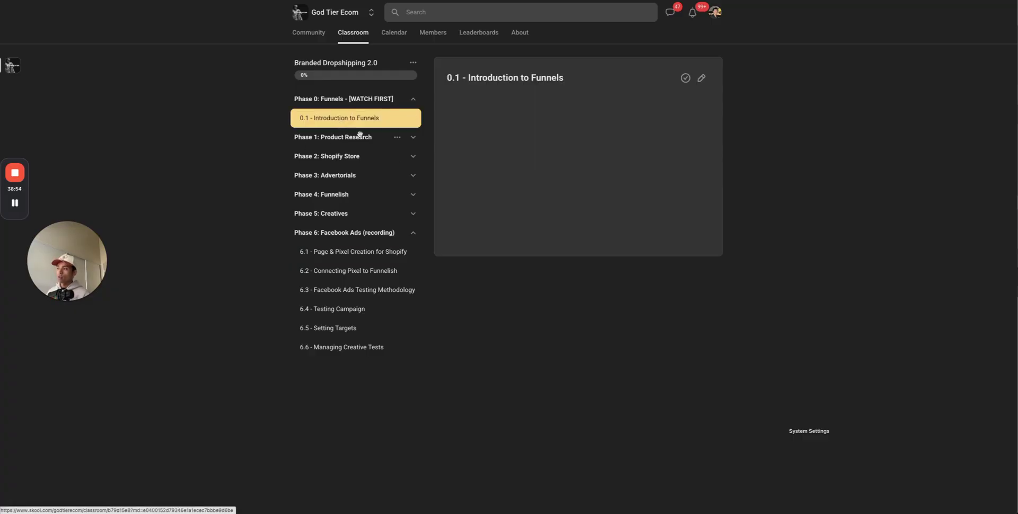
click(345, 232)
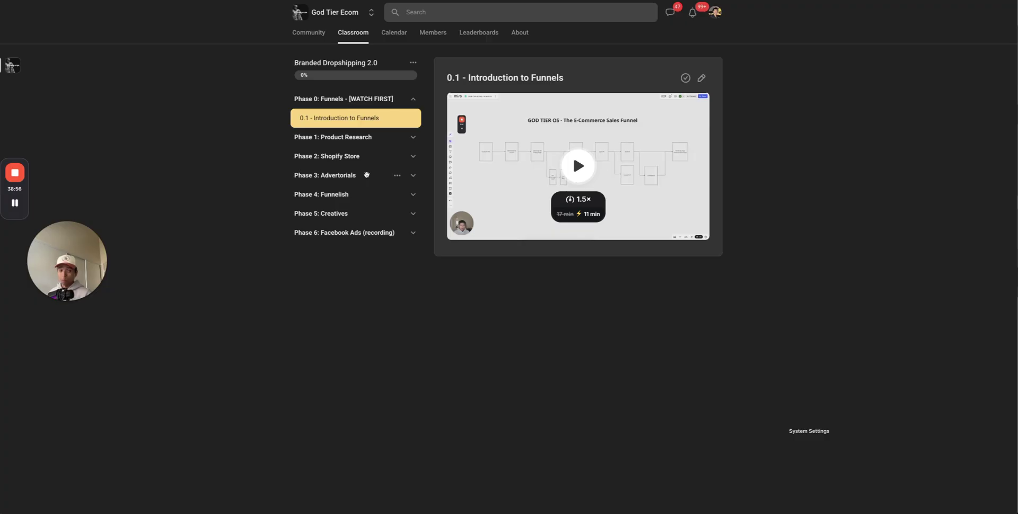
Expand Phase 1: Product Research and Phase 2: Shopify Store, and open lesson 2.1 - Shopify Signup
click(358, 137)
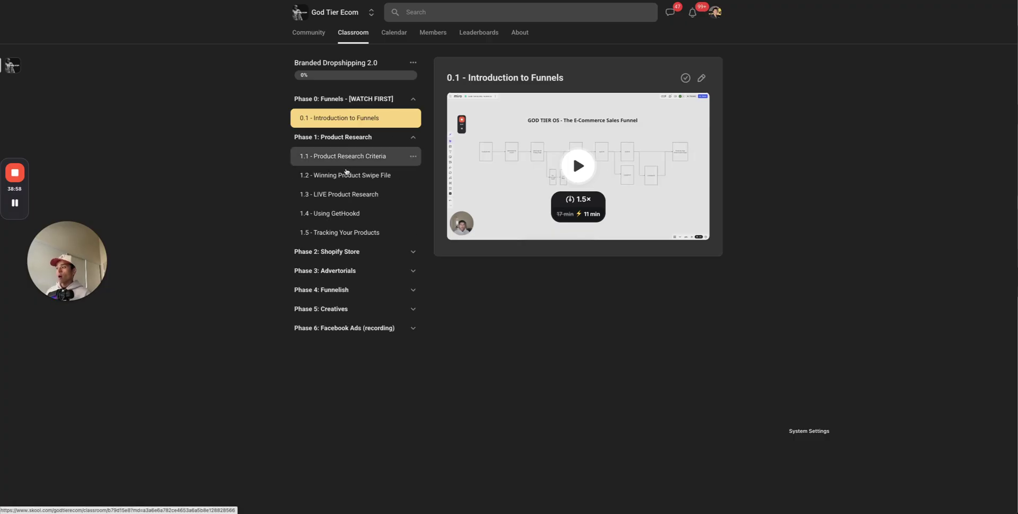
click(345, 257)
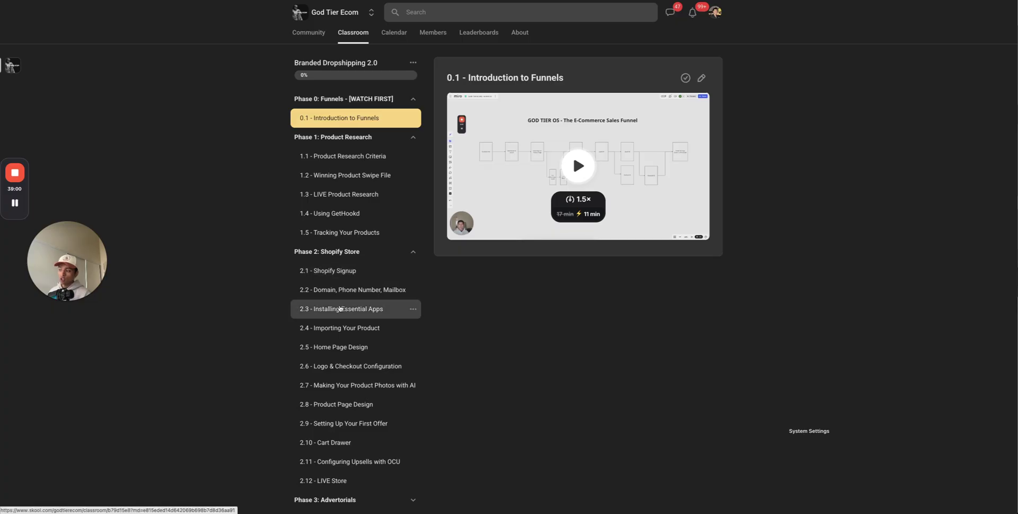
scroll(339, 310, down, 2)
click(347, 207)
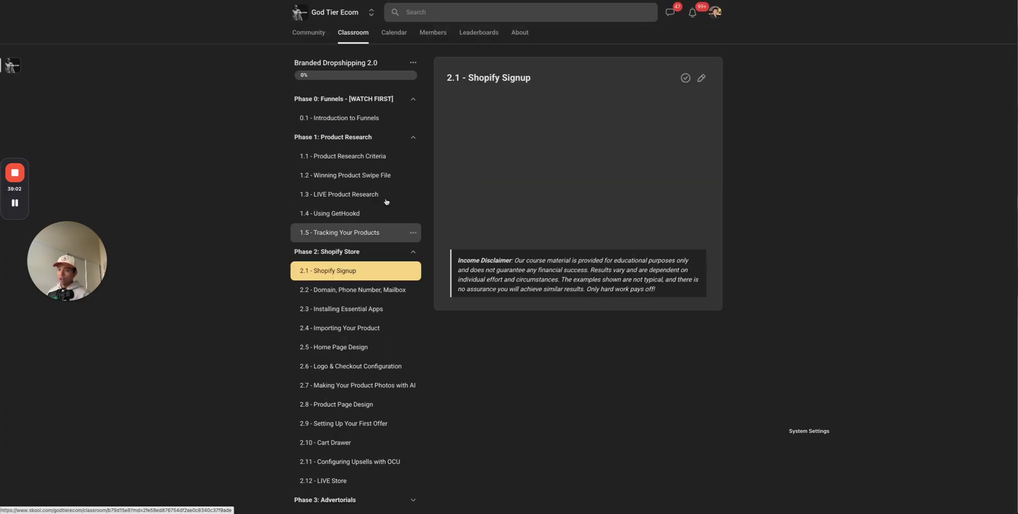
scroll(395, 333, down, 2)
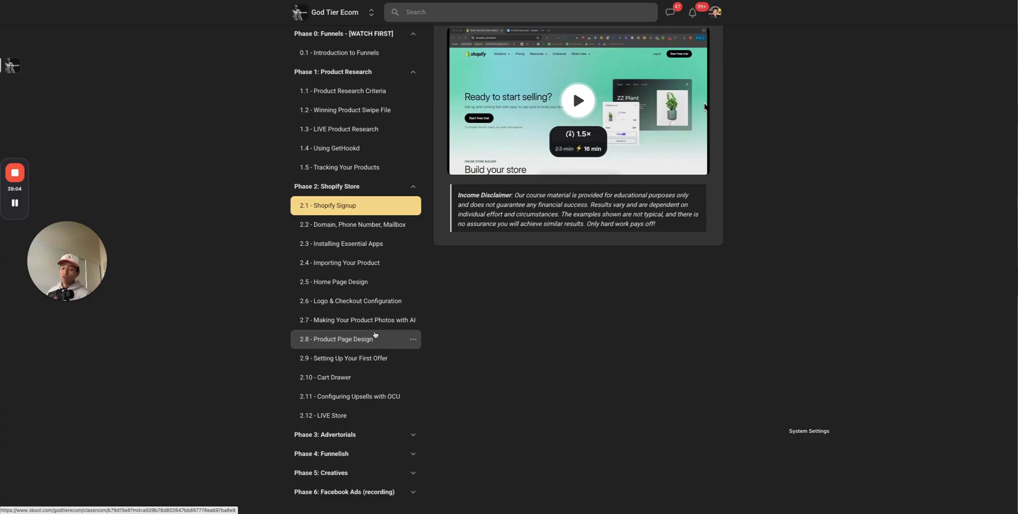
Expand the remaining course phases from Advertorials through Facebook Ads and look over their lessons
click(350, 435)
scroll(351, 433, down, 3)
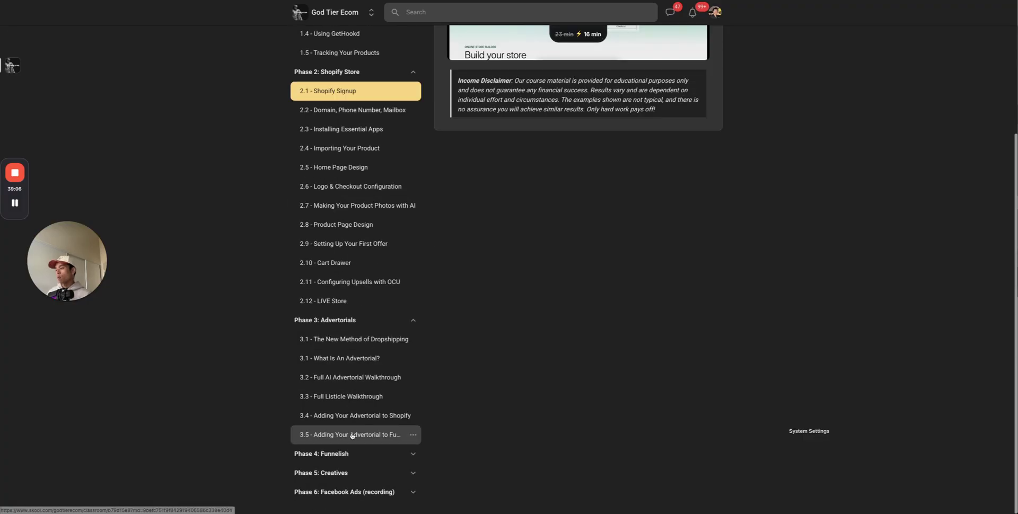
scroll(351, 443, down, 2)
click(352, 471)
scroll(355, 461, down, 3)
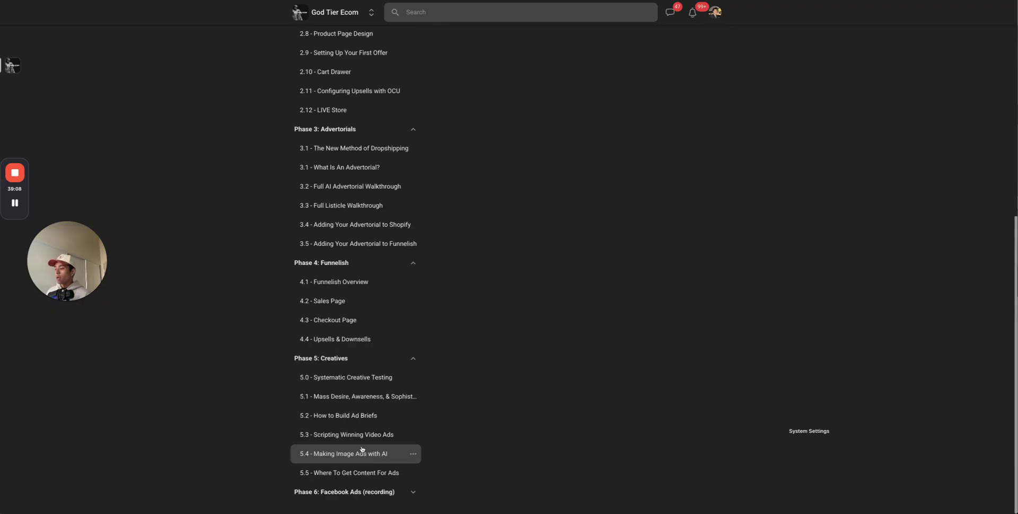
click(352, 491)
scroll(344, 366, down, 3)
scroll(329, 328, up, 10)
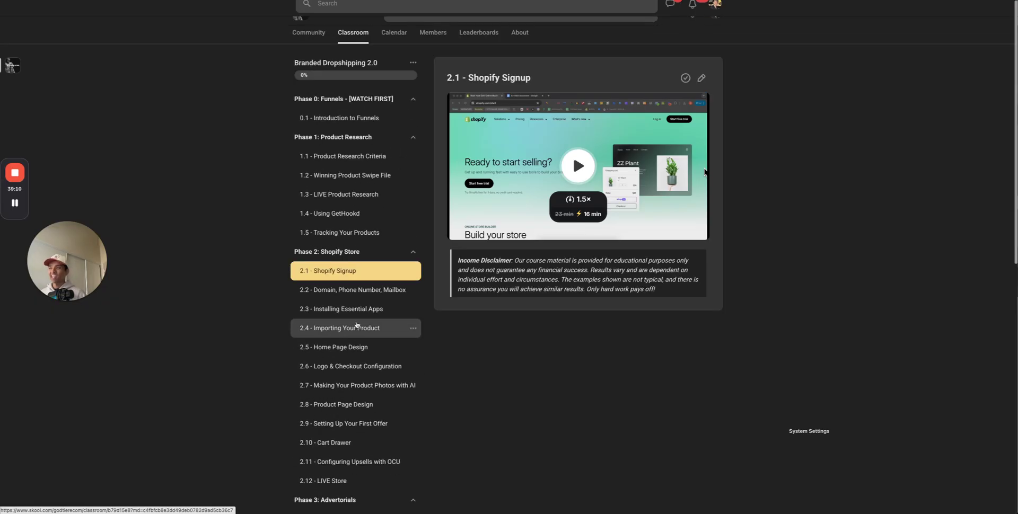
Return to the classroom course overview and check the June 2025 calendar of Q&A calls
click(358, 33)
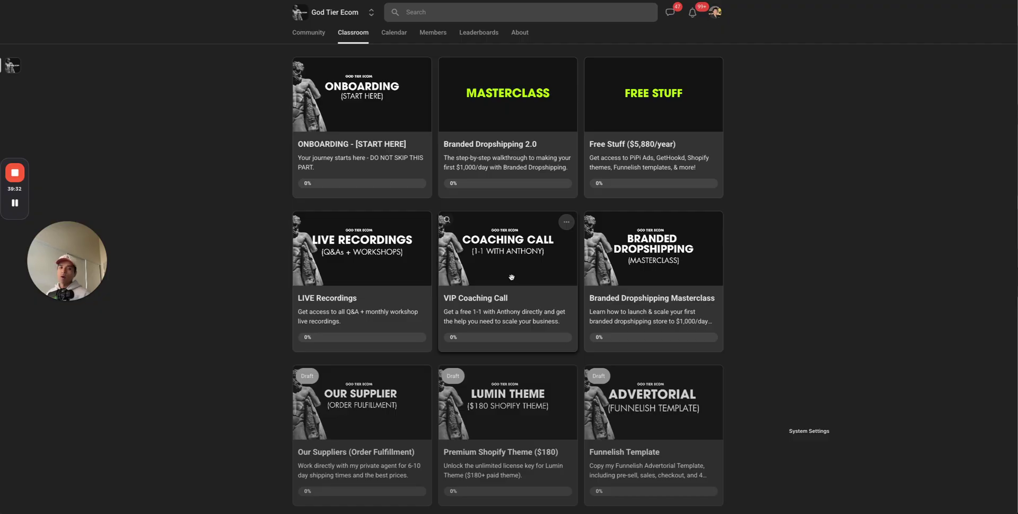
click(400, 41)
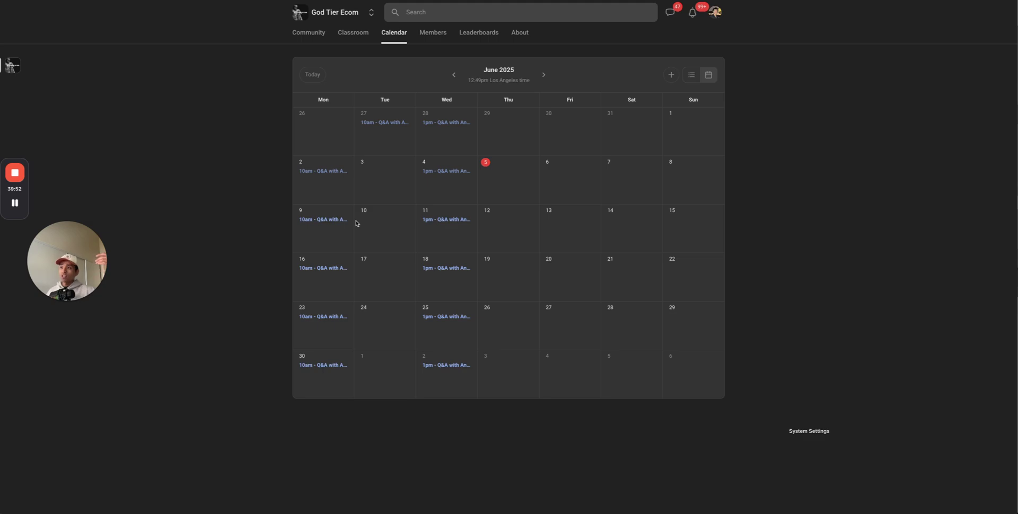
Read the community post "2nd Purchase Ever", enlarge its ad metrics screenshot, and close both
click(308, 37)
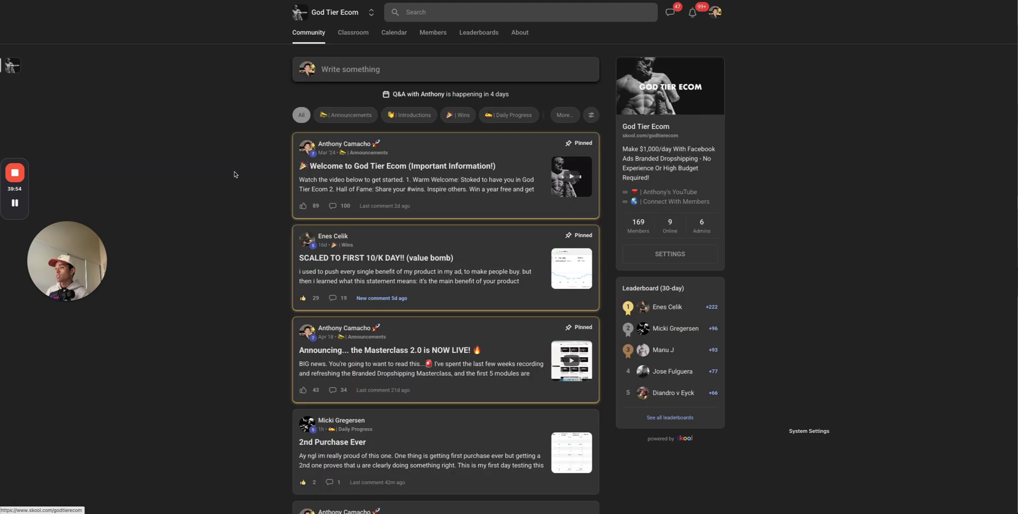
click(477, 446)
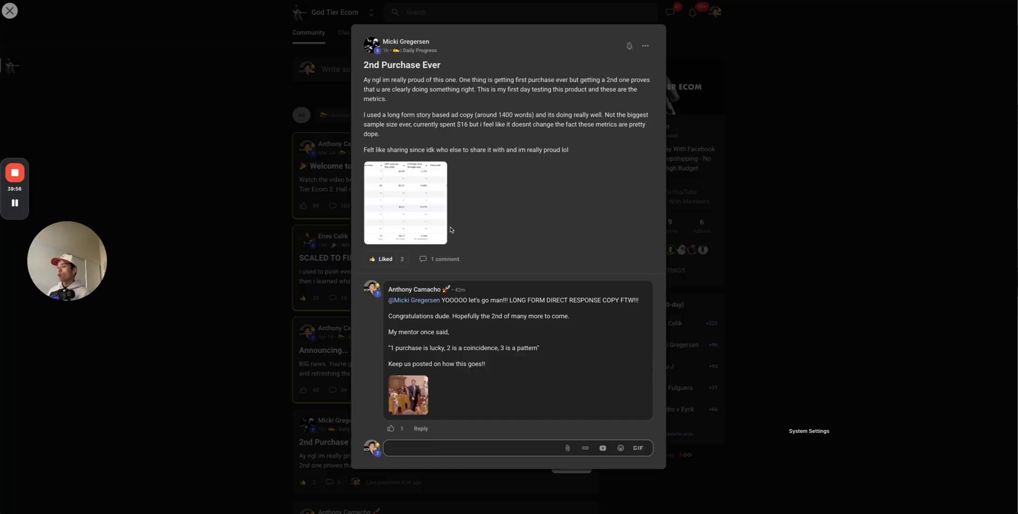
click(419, 211)
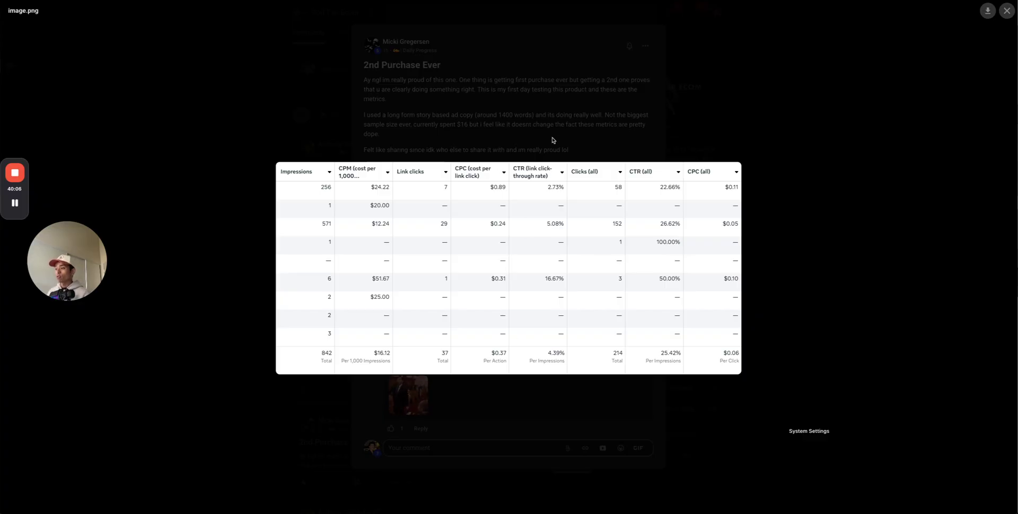
click(552, 141)
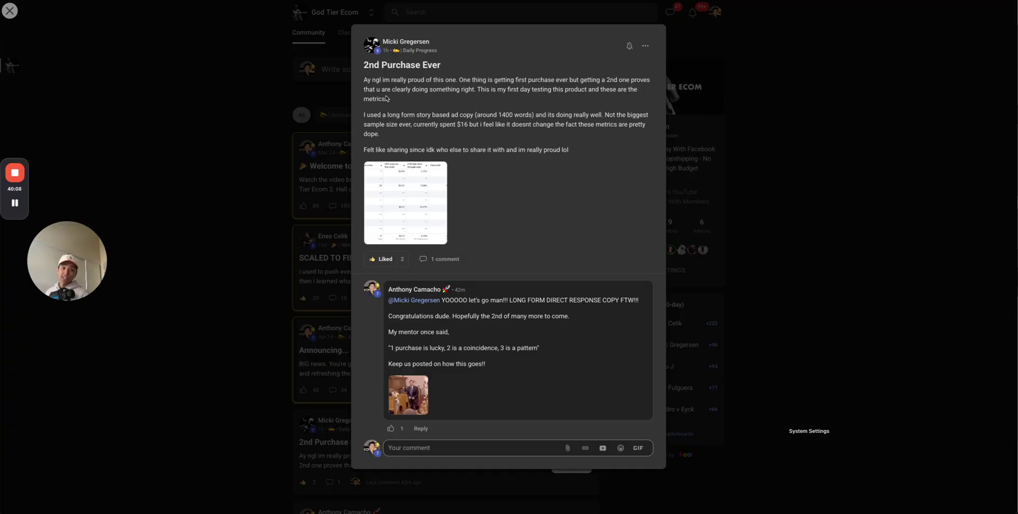
click(276, 161)
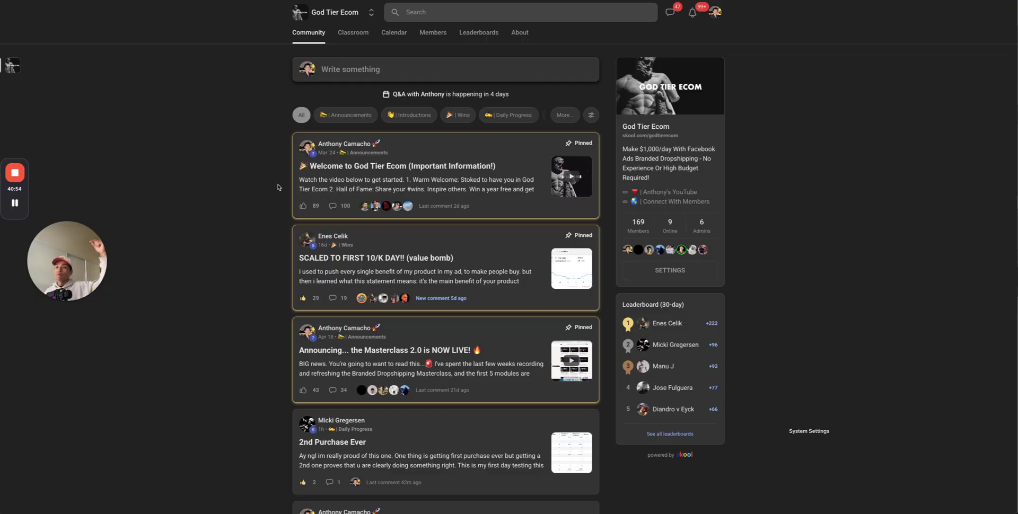
Return to the untitled document and skim down to the image ad concepts and back up
click(563, 1)
scroll(443, 222, down, 20)
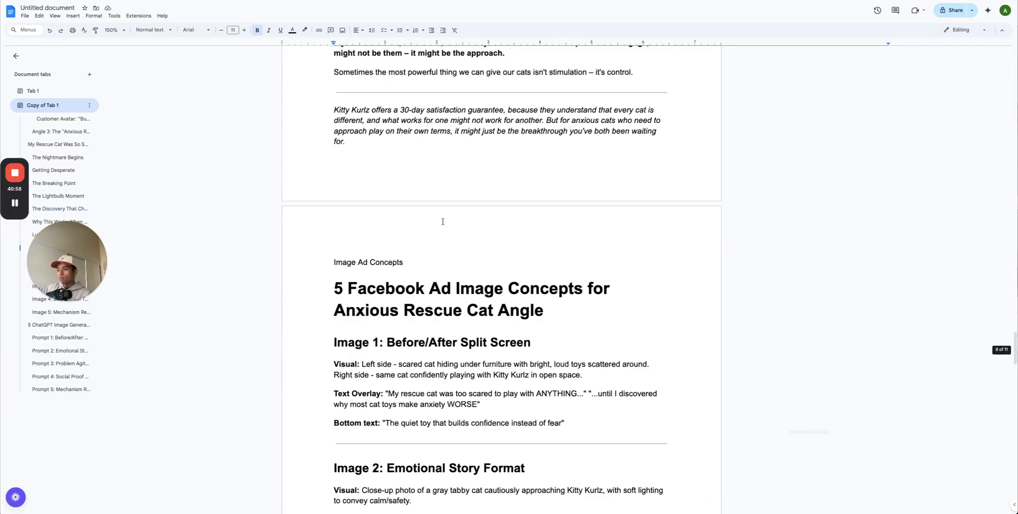
scroll(443, 222, up, 20)
View the "UMS & UMP Definition" document, and return to the Product section of the untitled document
click(594, 1)
click(629, 1)
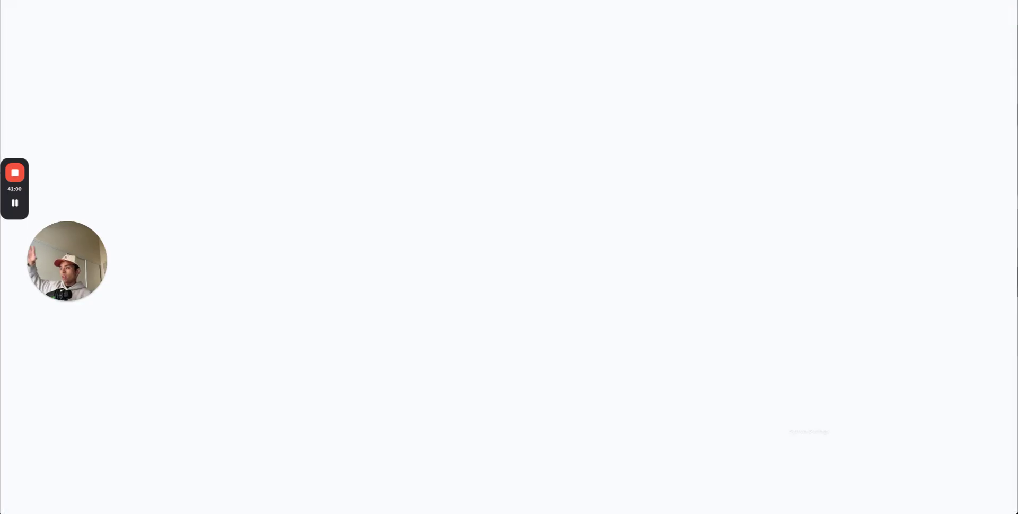
click(620, 143)
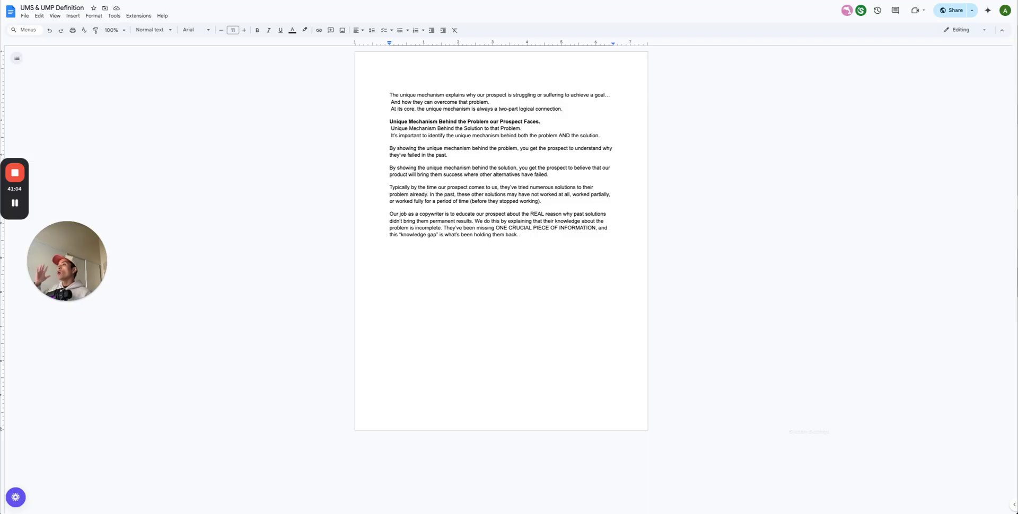
click(583, 1)
scroll(559, 193, up, 5)
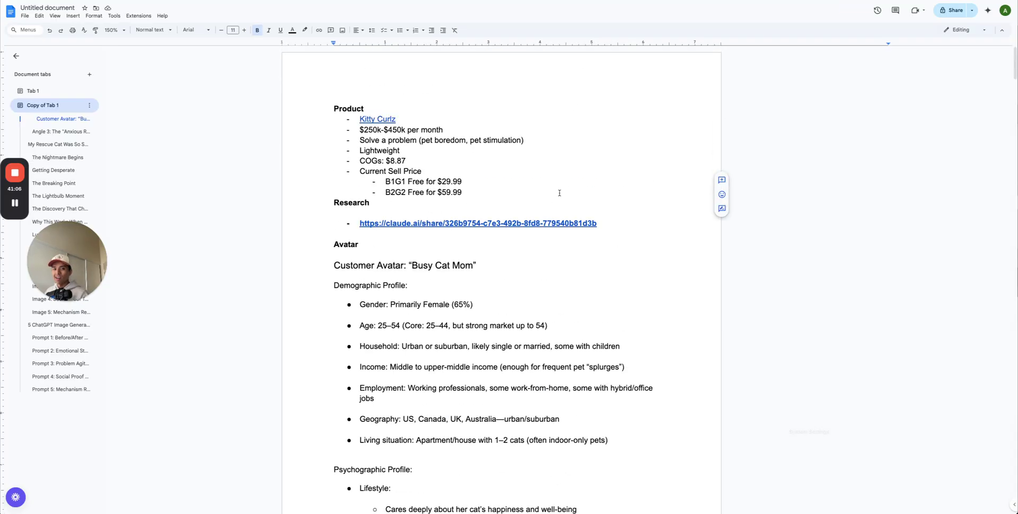